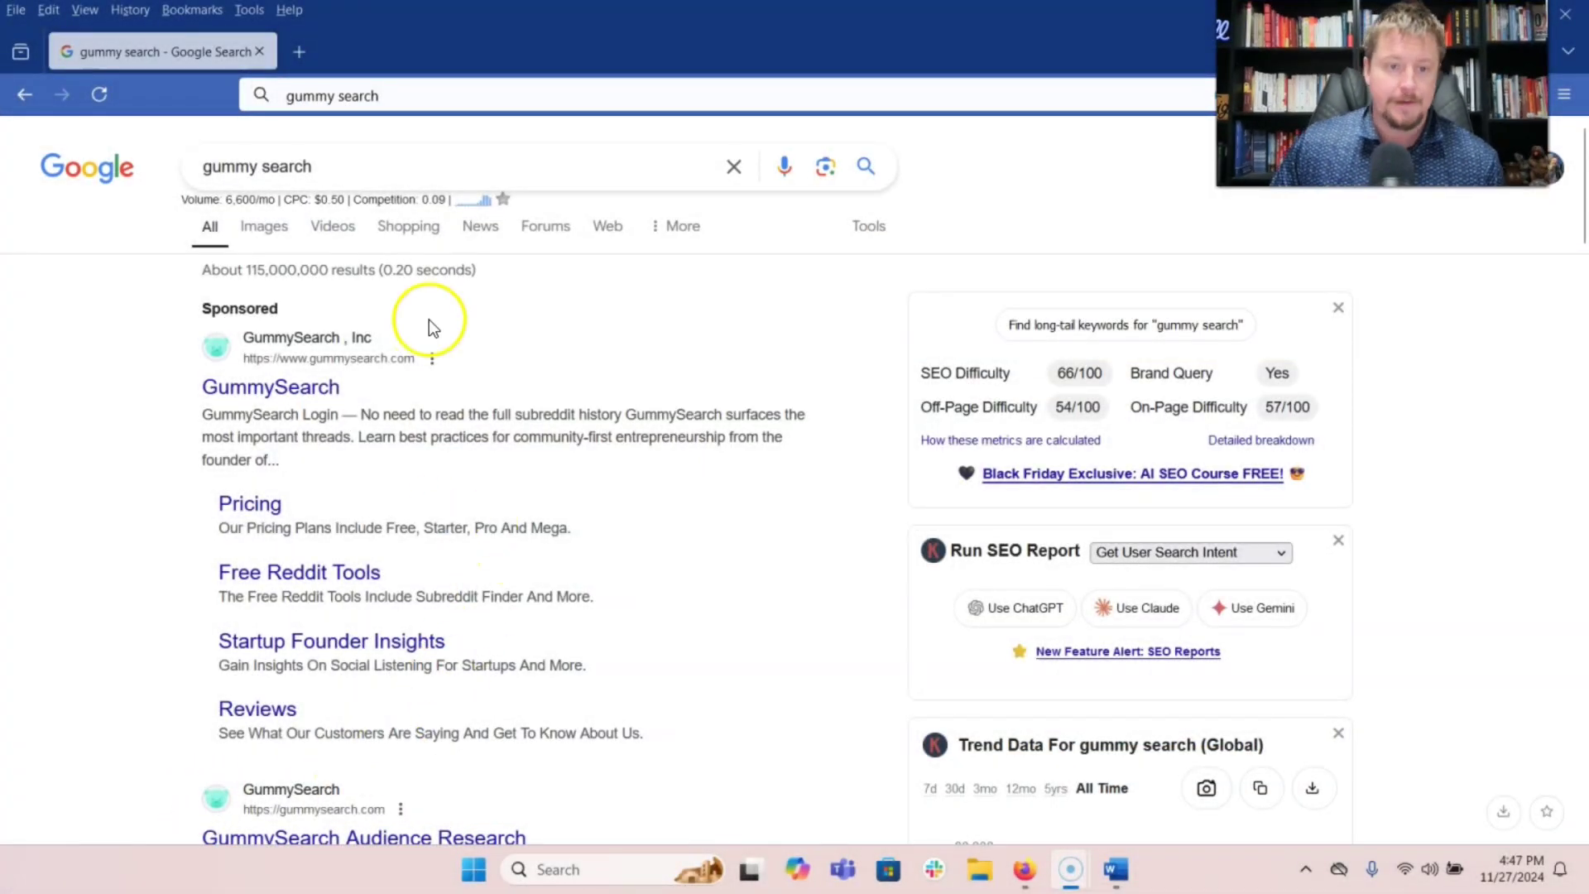
{"action": "scroll", "coordinate": [429, 326], "scroll_direction": "down", "scroll_amount": 2}
{"action": "scroll", "coordinate": [442, 414], "scroll_direction": "down", "scroll_amount": 2}
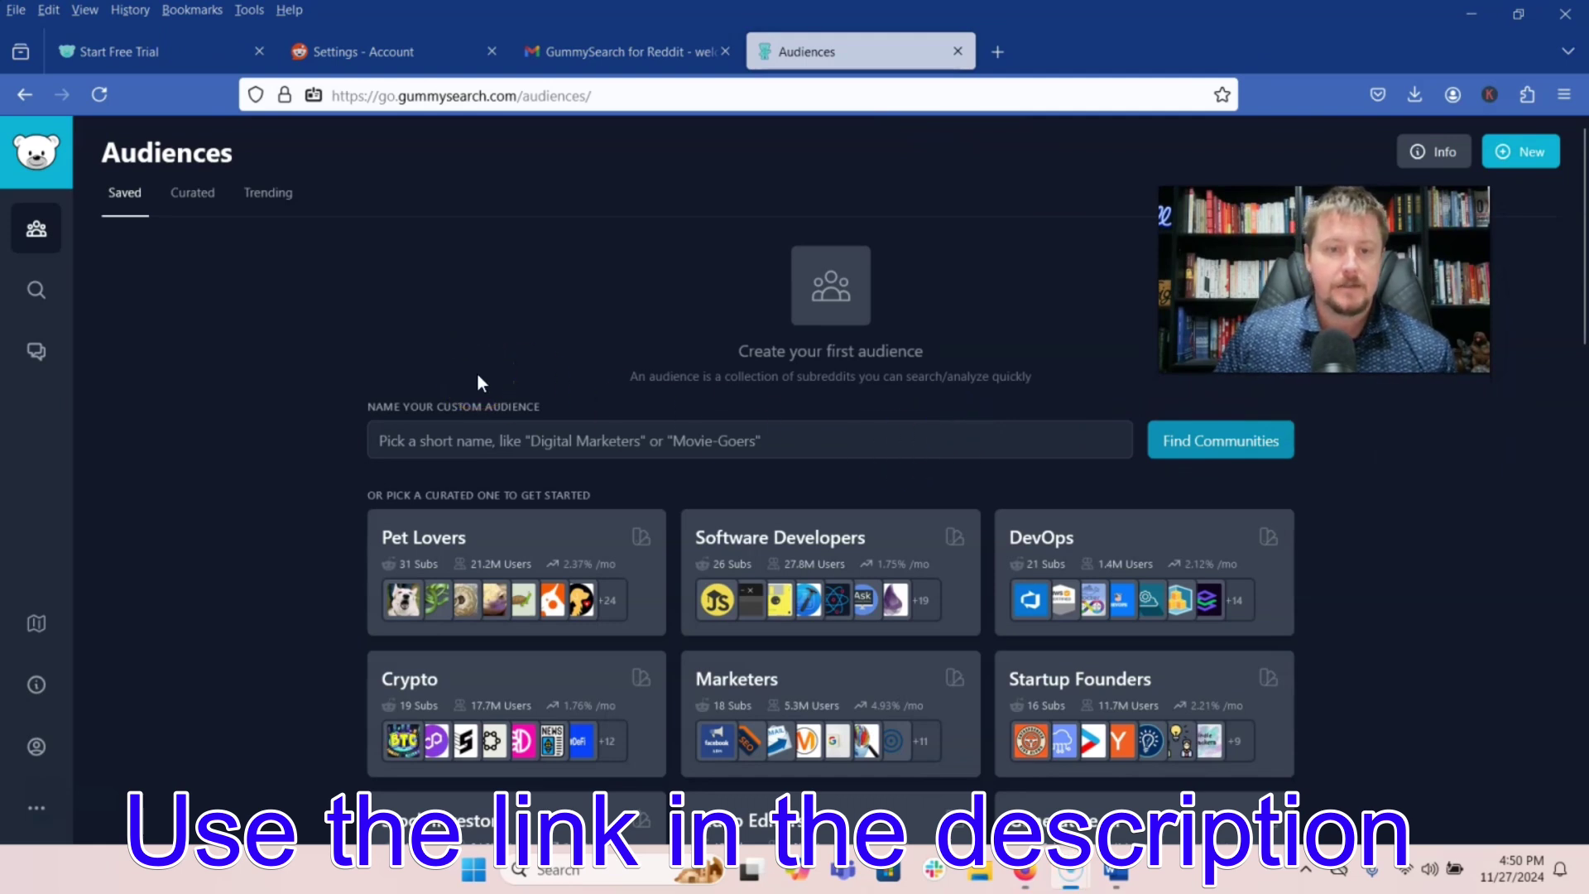
{"action": "scroll", "coordinate": [663, 419], "scroll_direction": "down", "scroll_amount": 3}
{"action": "scroll", "coordinate": [673, 427], "scroll_direction": "down", "scroll_amount": 2}
{"action": "scroll", "coordinate": [672, 429], "scroll_direction": "down", "scroll_amount": 1}
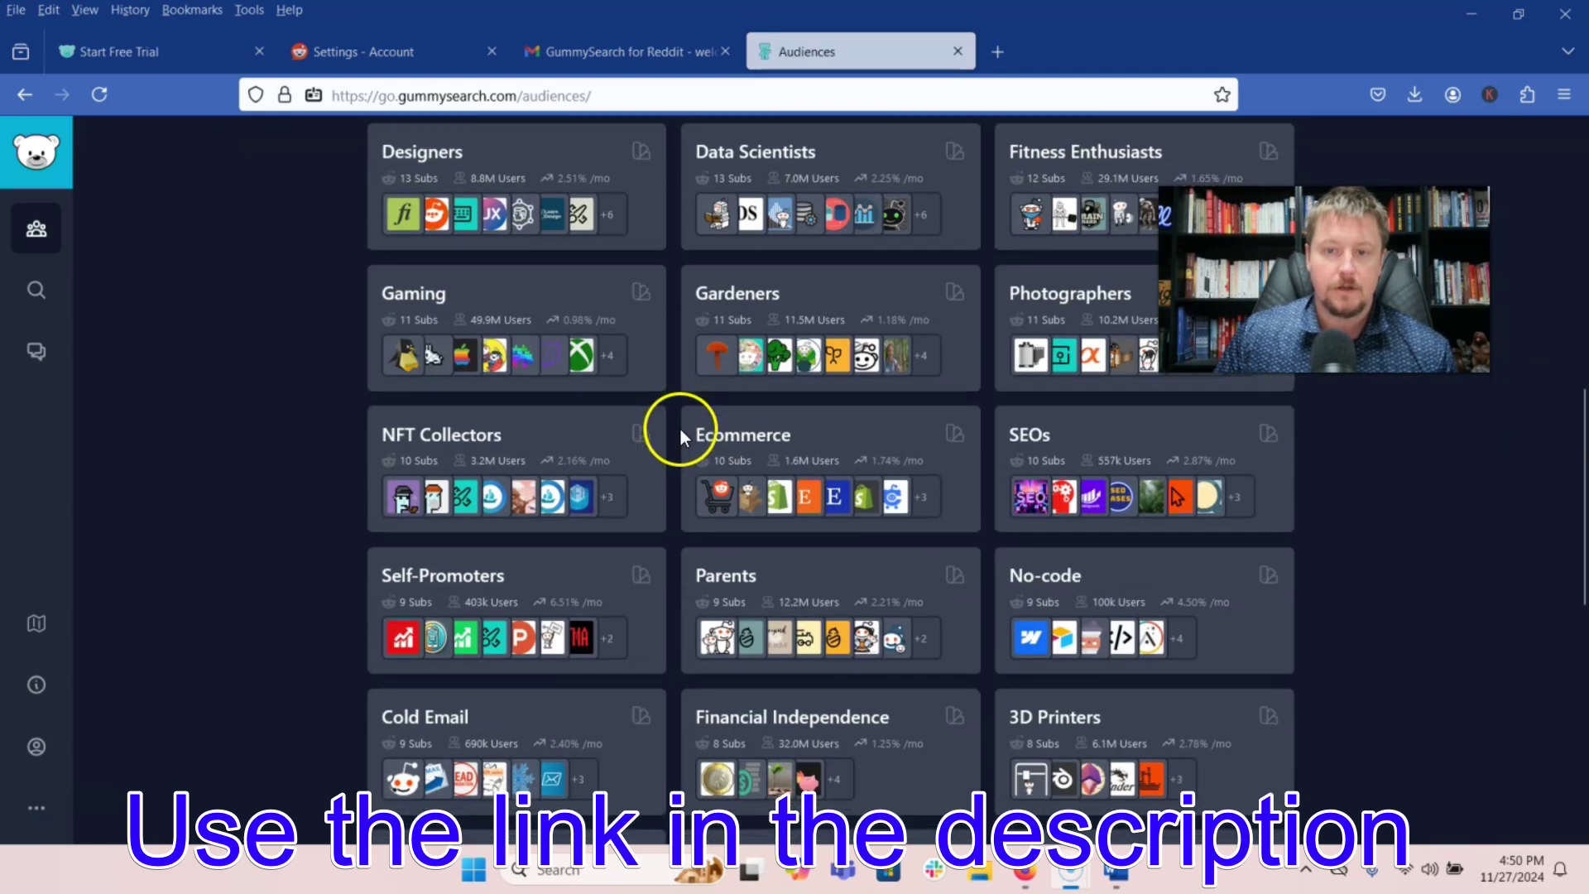
{"action": "scroll", "coordinate": [681, 429], "scroll_direction": "down", "scroll_amount": 1}
{"action": "scroll", "coordinate": [682, 435], "scroll_direction": "down", "scroll_amount": 2}
{"action": "scroll", "coordinate": [868, 553], "scroll_direction": "down", "scroll_amount": 2}
{"action": "scroll", "coordinate": [868, 552], "scroll_direction": "up", "scroll_amount": 3}
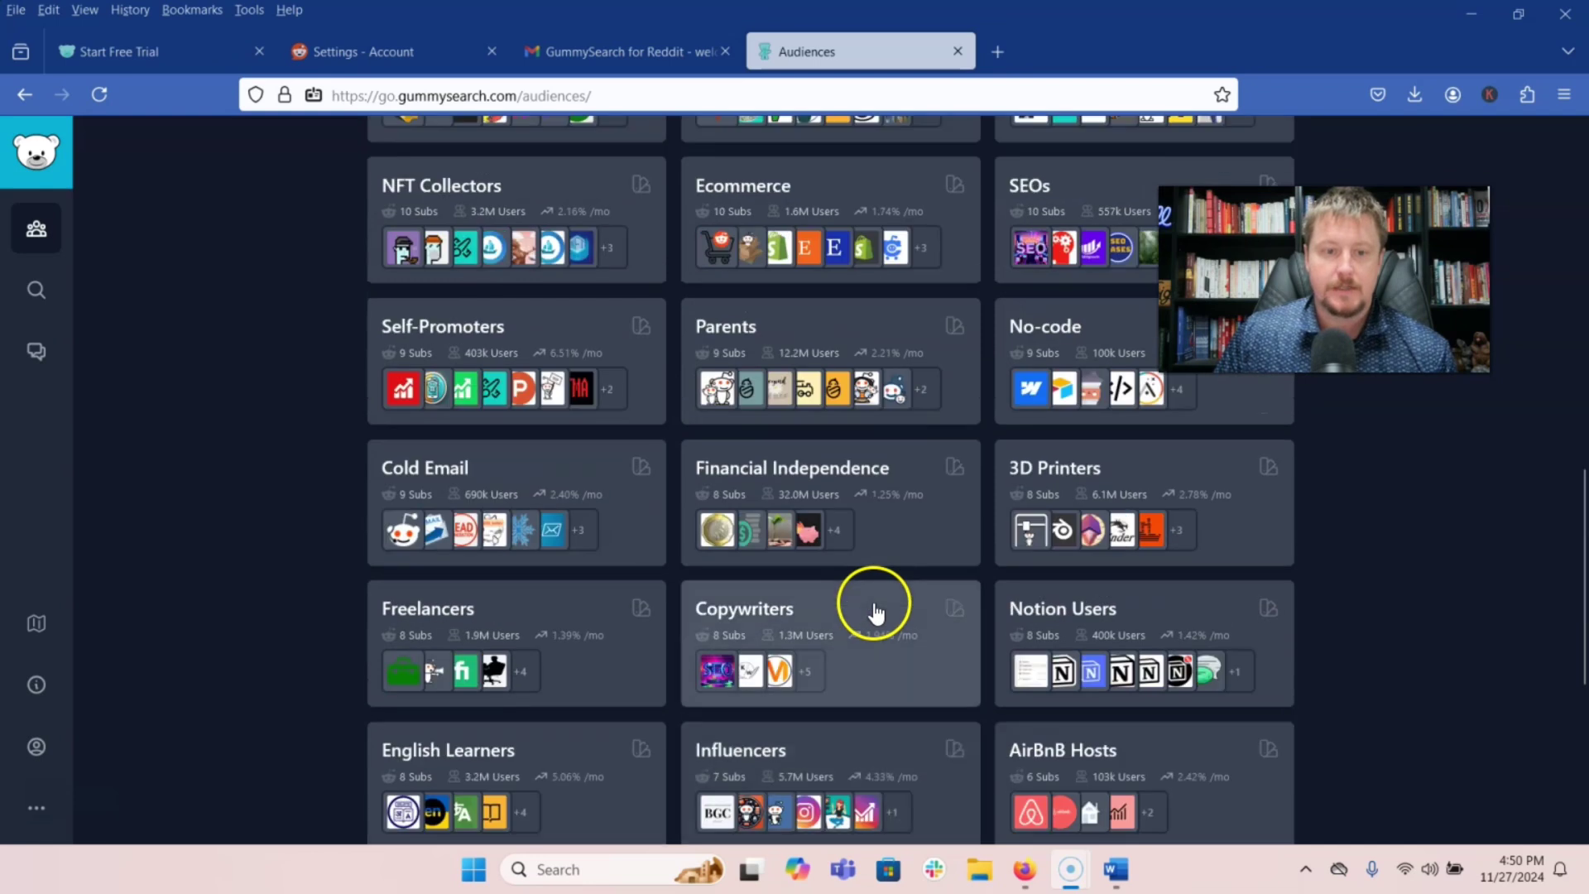
{"action": "scroll", "coordinate": [873, 604], "scroll_direction": "up", "scroll_amount": 8}
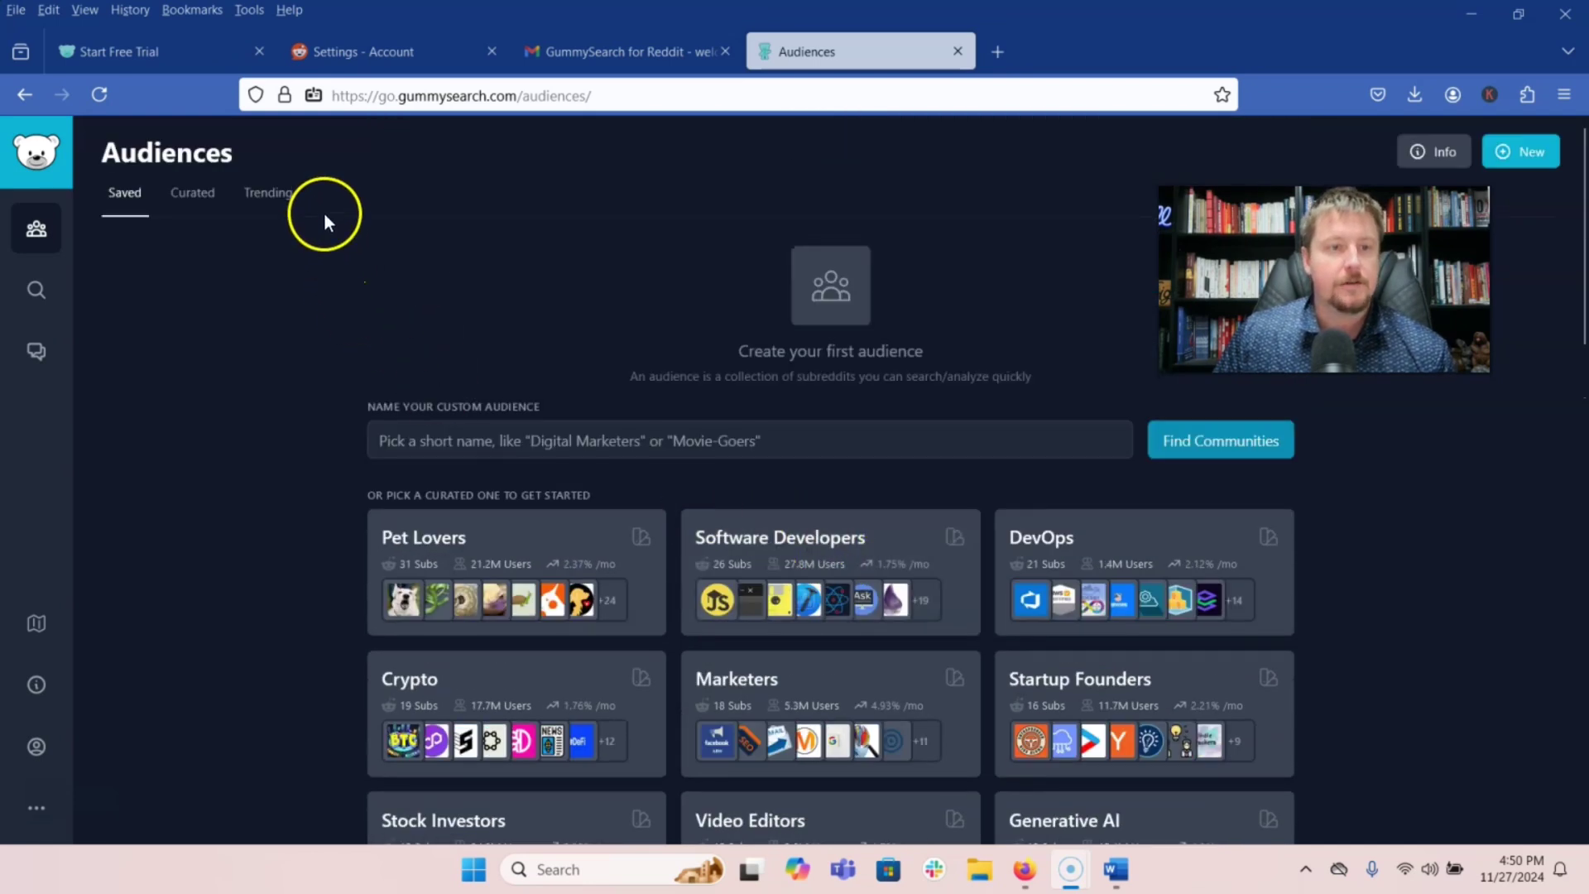
Step: Sort Trending subreddits by Growing and filter size to 10k–100k members, after trying 1k–10k
{"action": "left_click", "coordinate": [277, 205]}
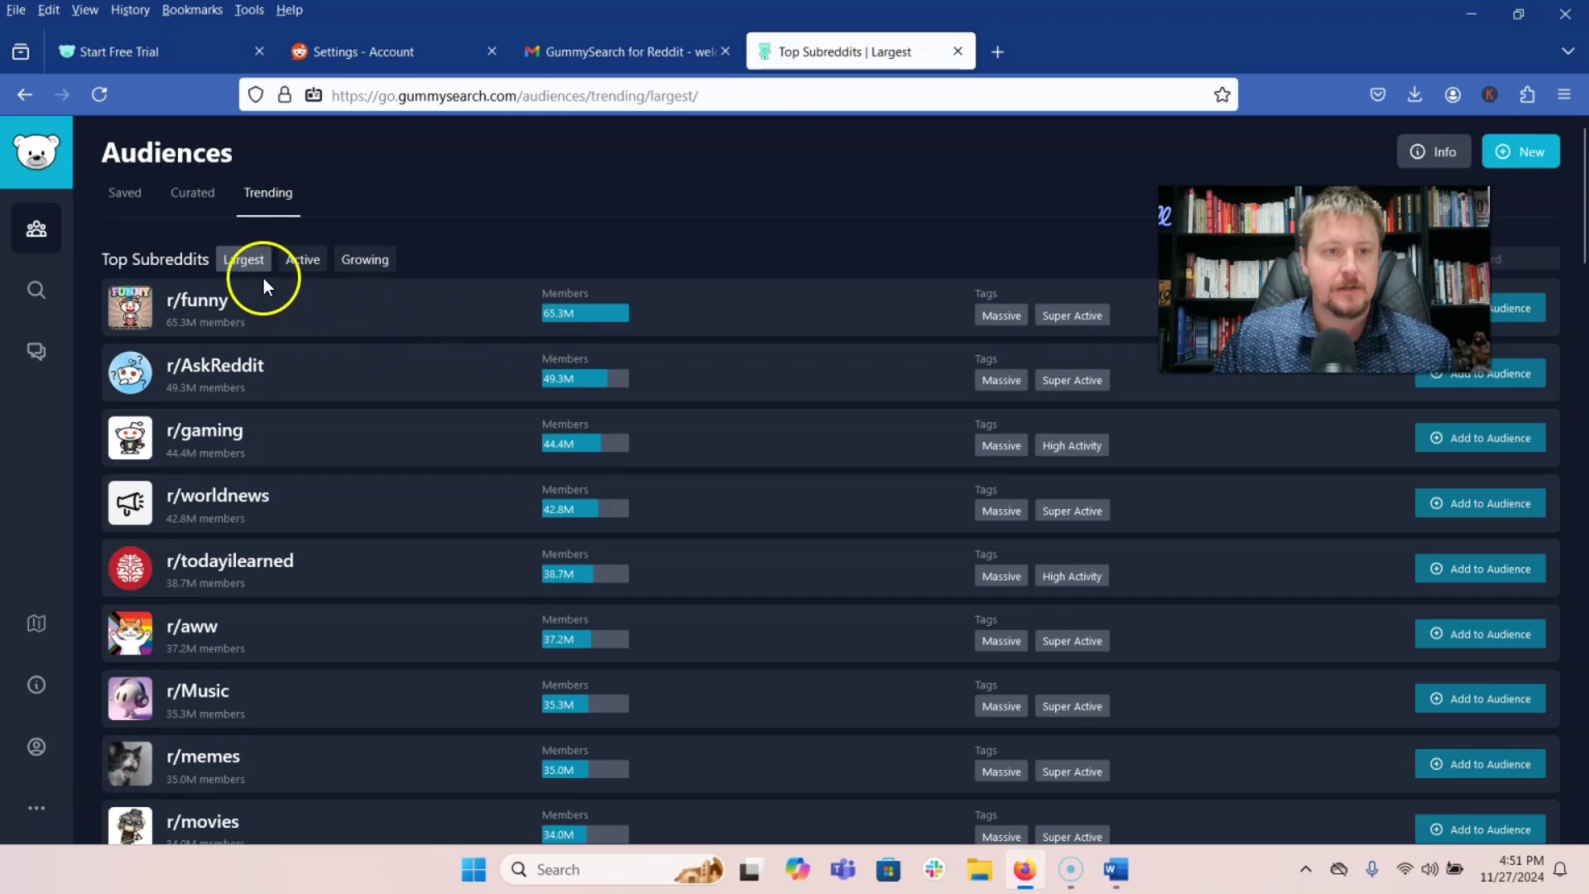
{"action": "left_click", "coordinate": [294, 263]}
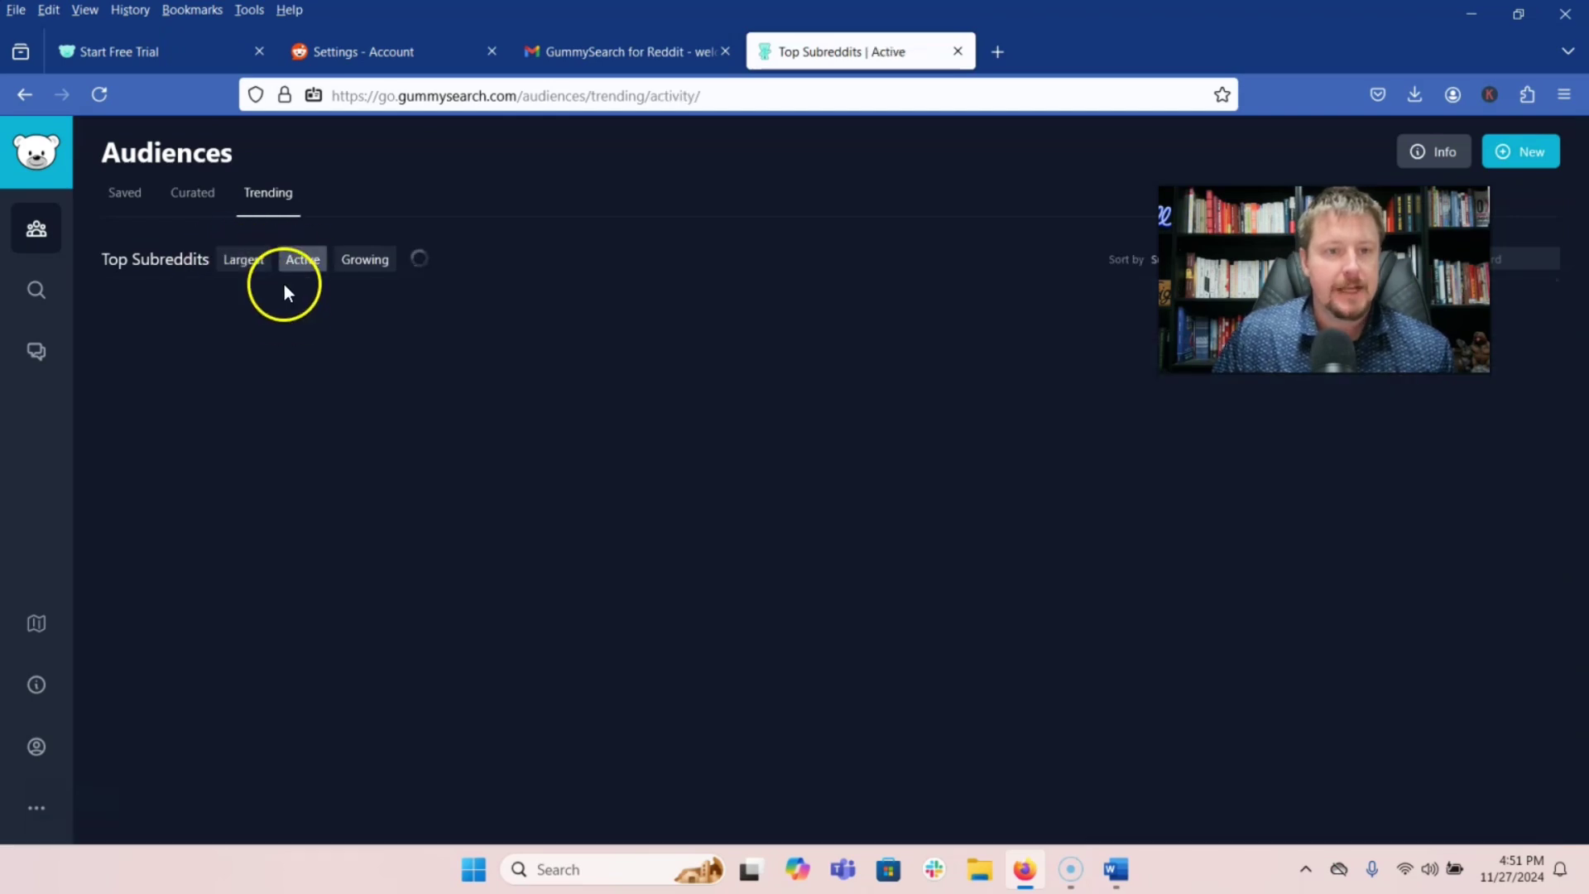
{"action": "left_click", "coordinate": [373, 260]}
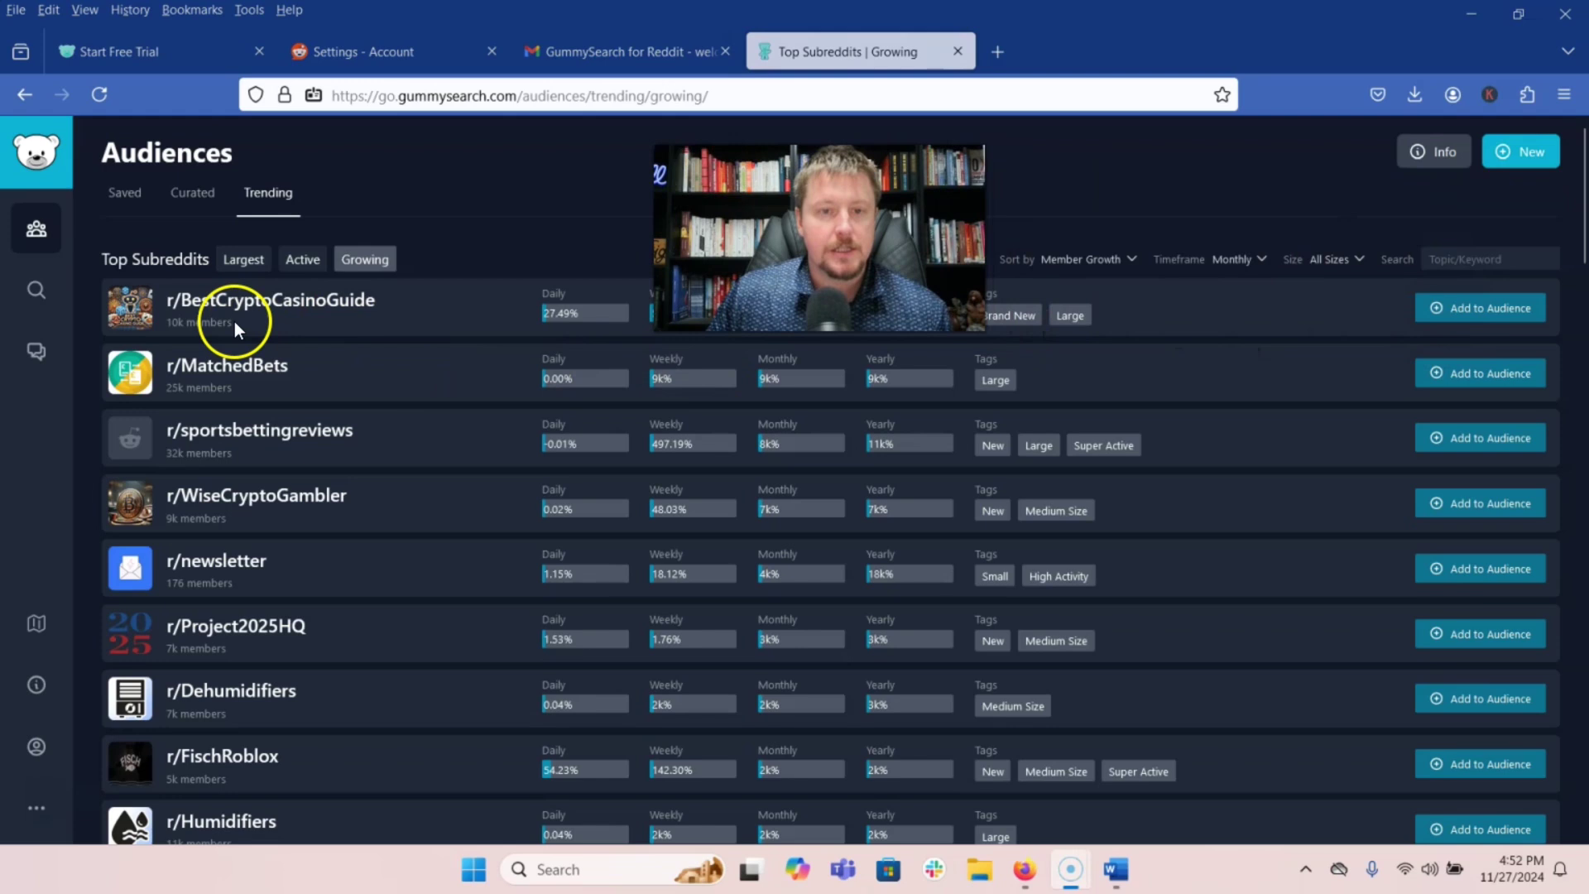
{"action": "left_click", "coordinate": [1356, 260]}
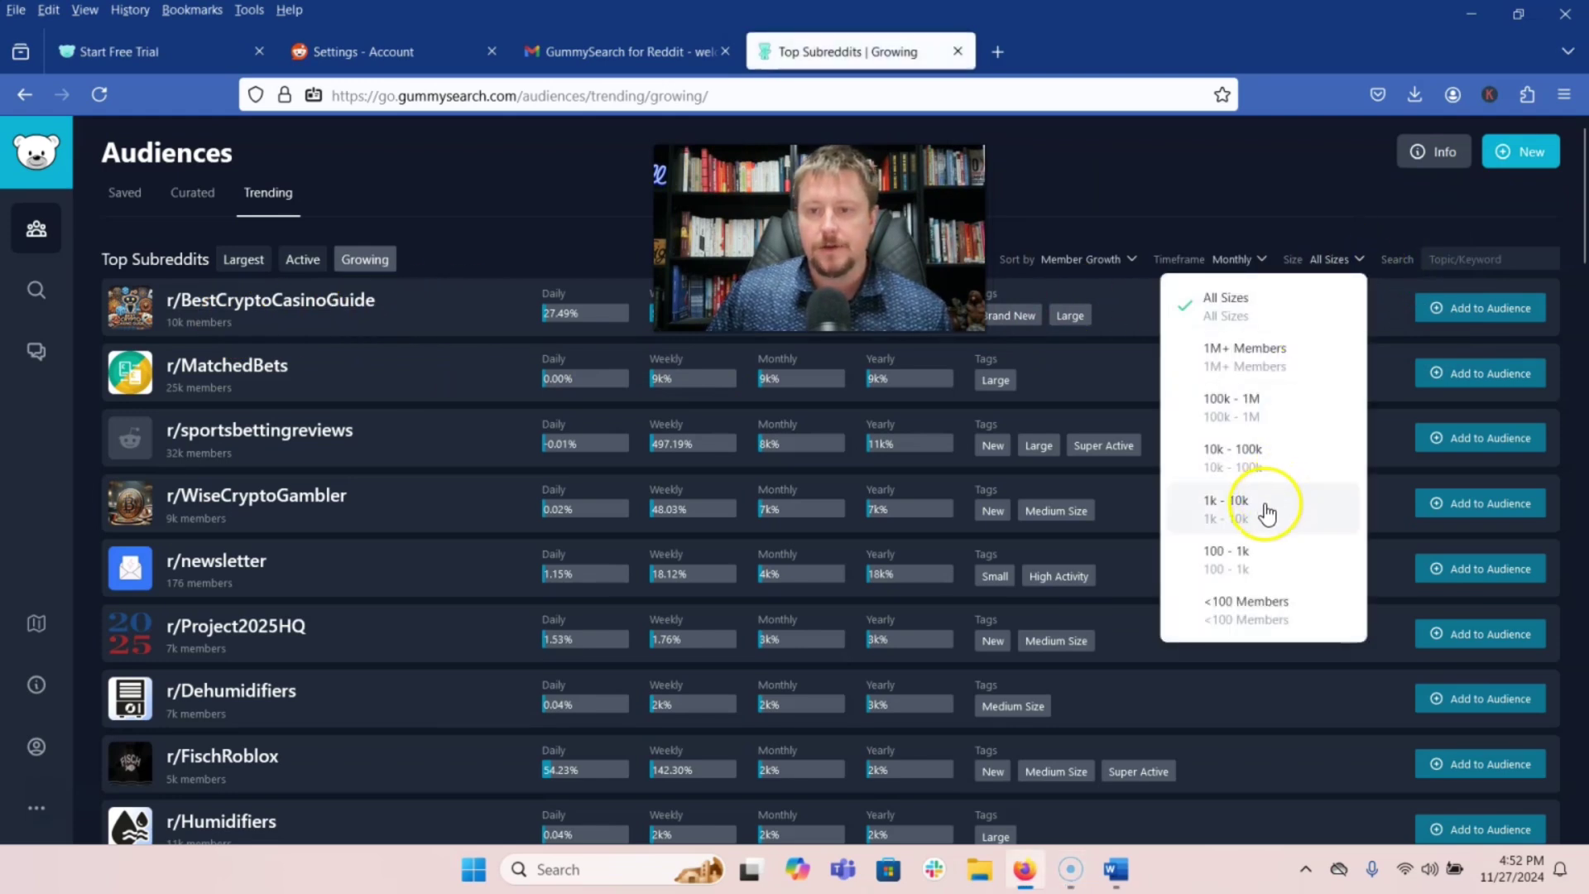
{"action": "left_click", "coordinate": [1272, 502]}
{"action": "left_click", "coordinate": [1338, 258]}
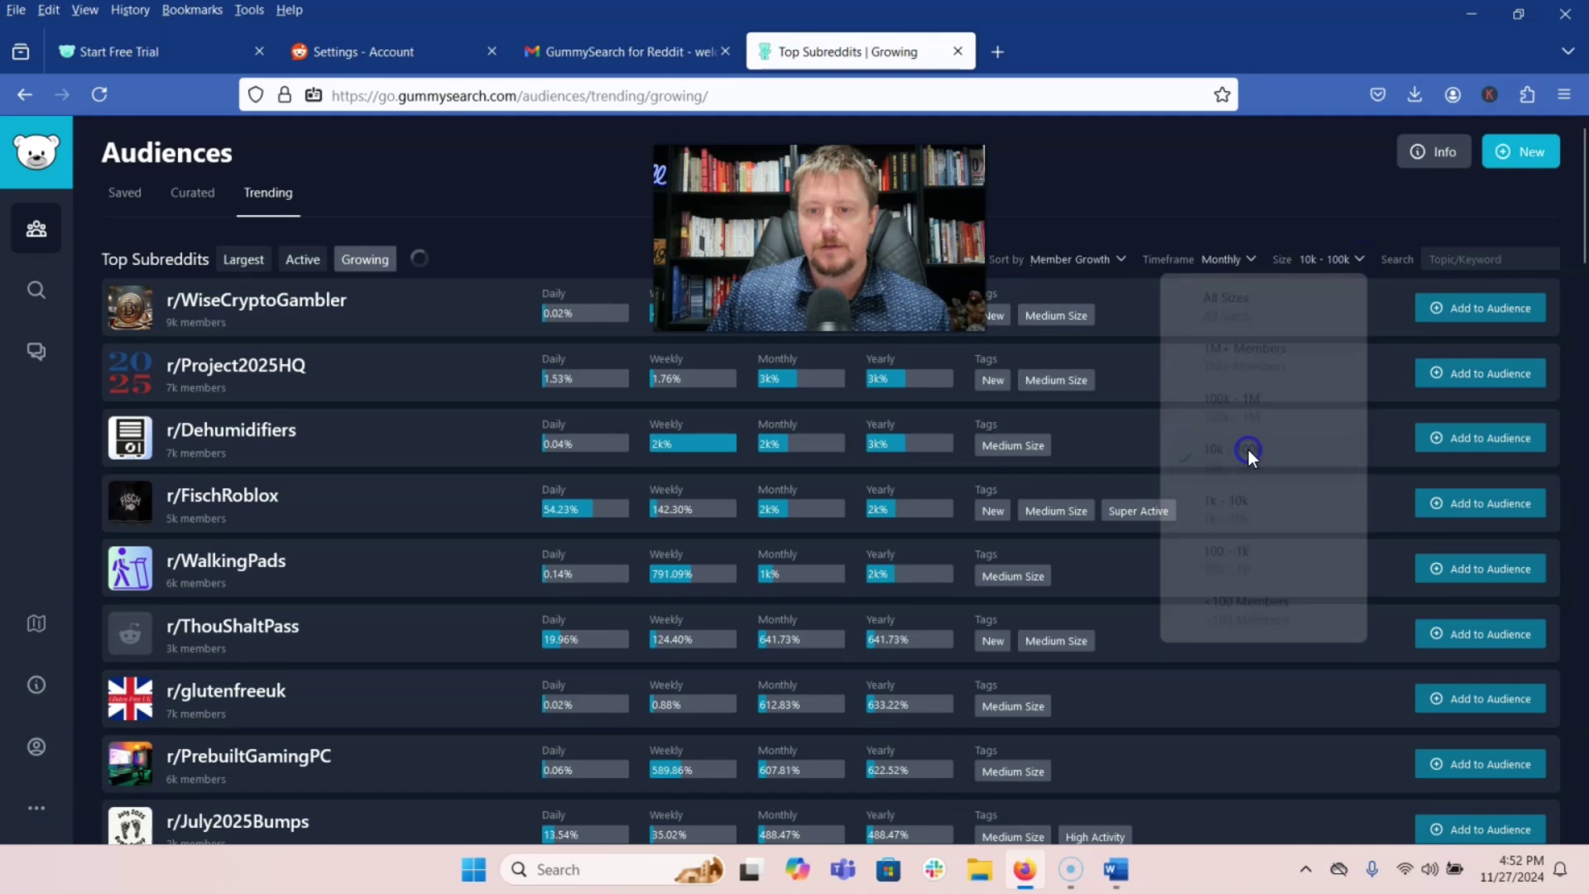
{"action": "left_click", "coordinate": [1247, 450]}
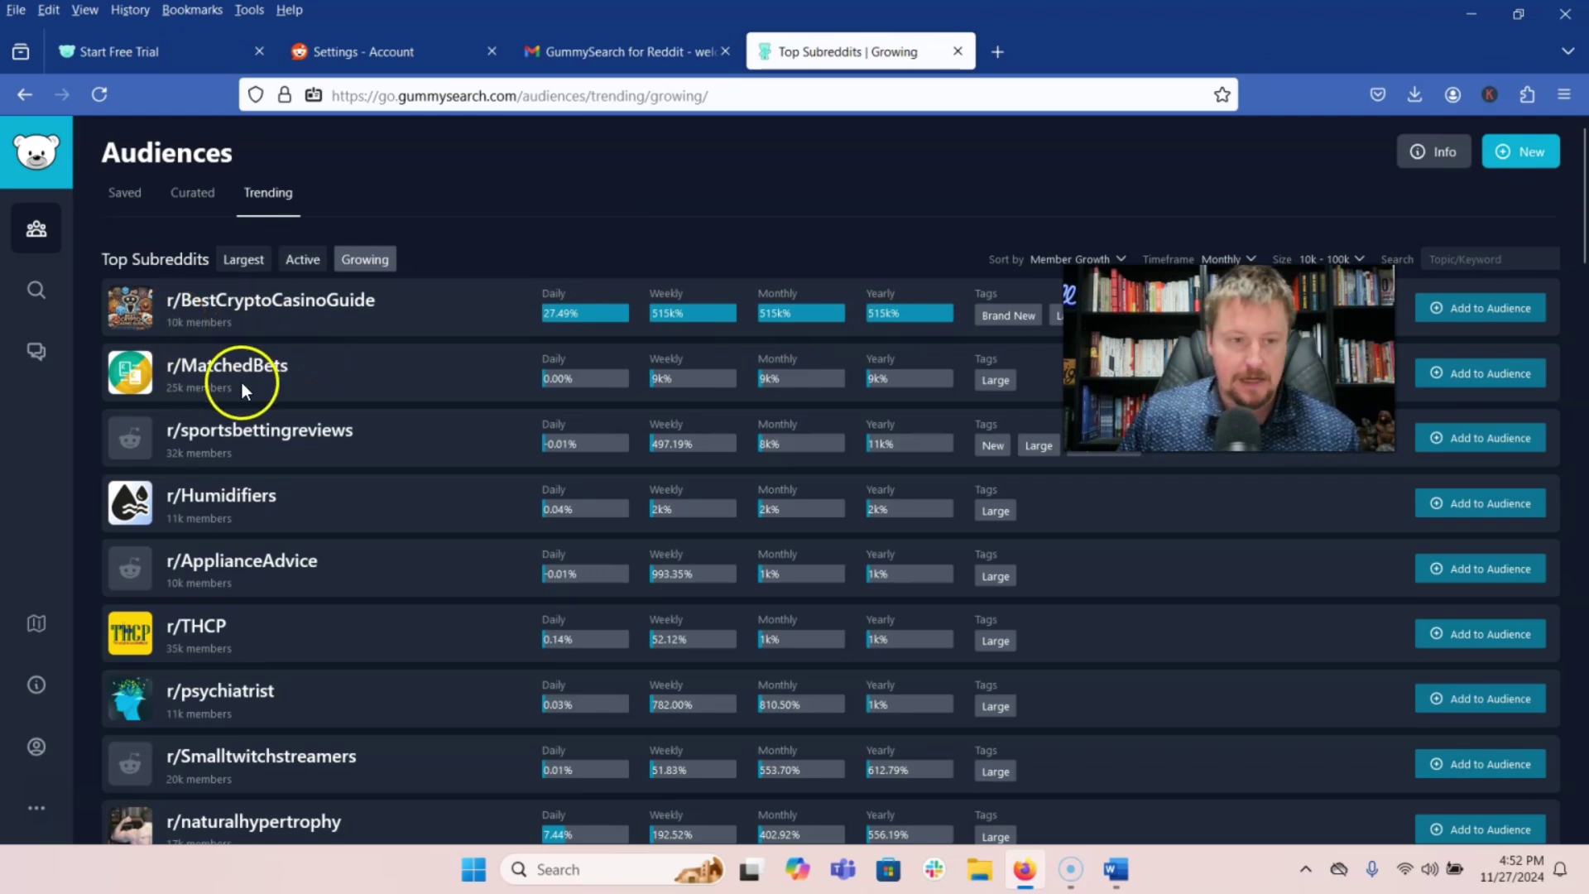
{"action": "scroll", "coordinate": [236, 384], "scroll_direction": "down", "scroll_amount": 3}
{"action": "scroll", "coordinate": [235, 416], "scroll_direction": "up", "scroll_amount": 3}
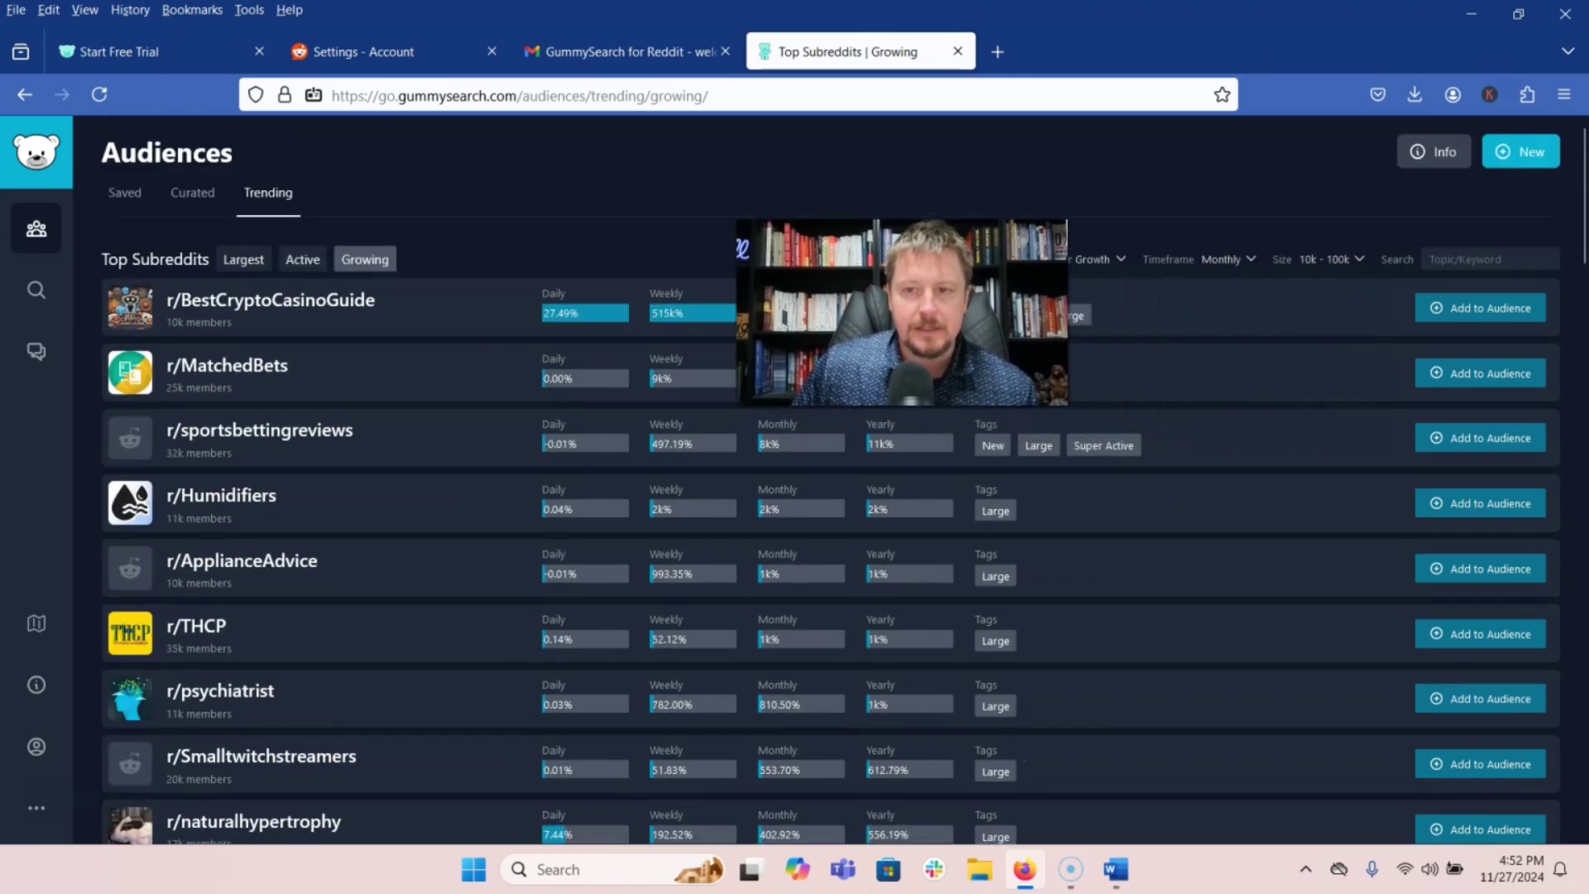
{"action": "left_click", "coordinate": [1330, 258]}
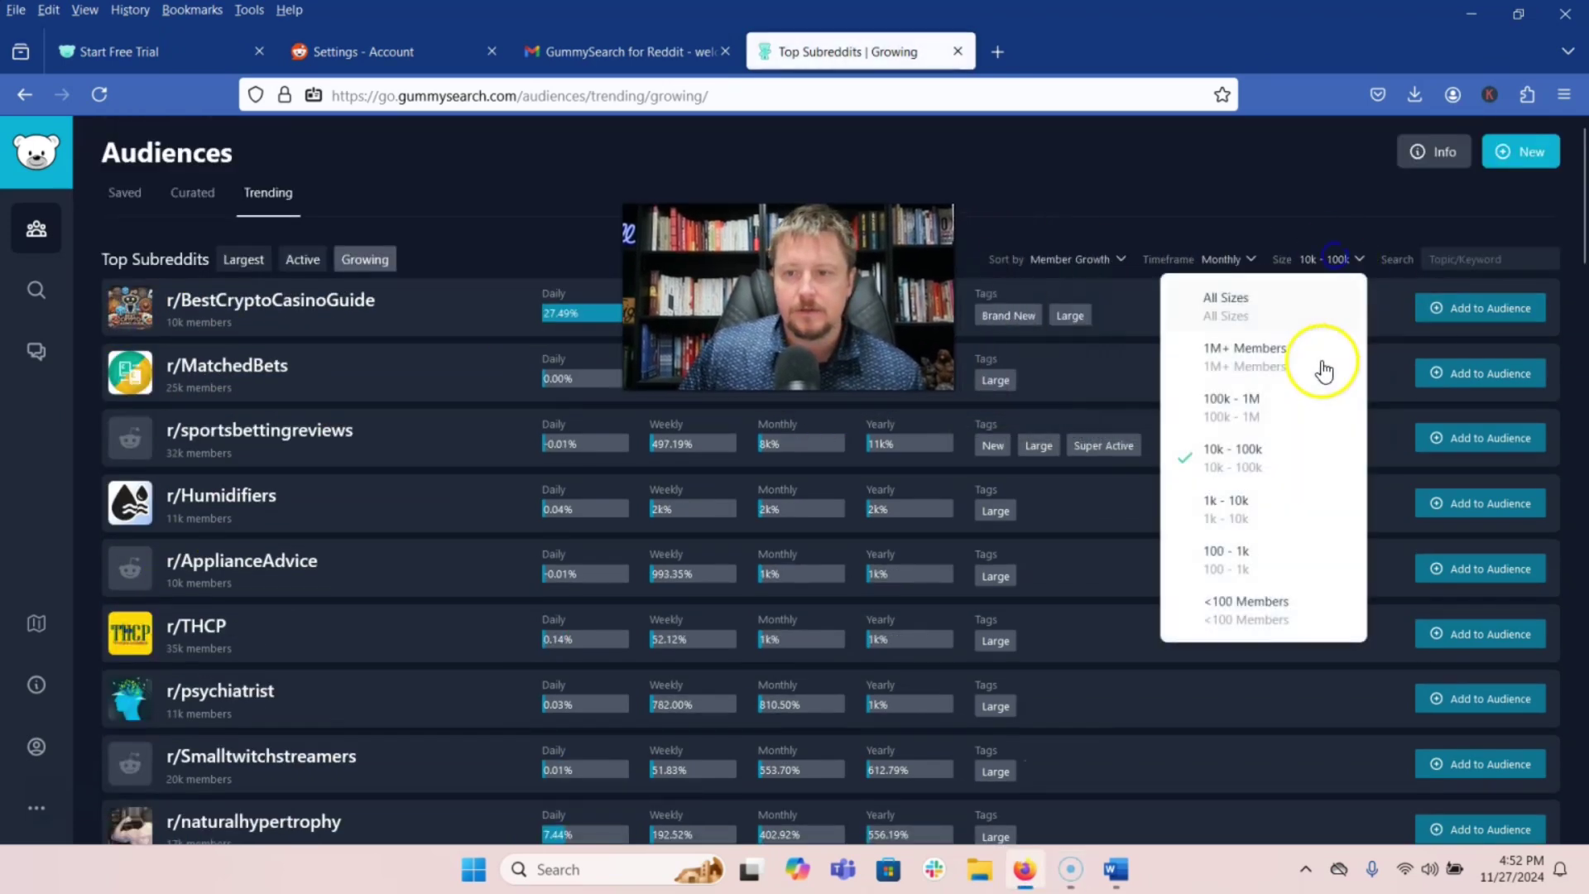
{"action": "left_click", "coordinate": [1235, 509]}
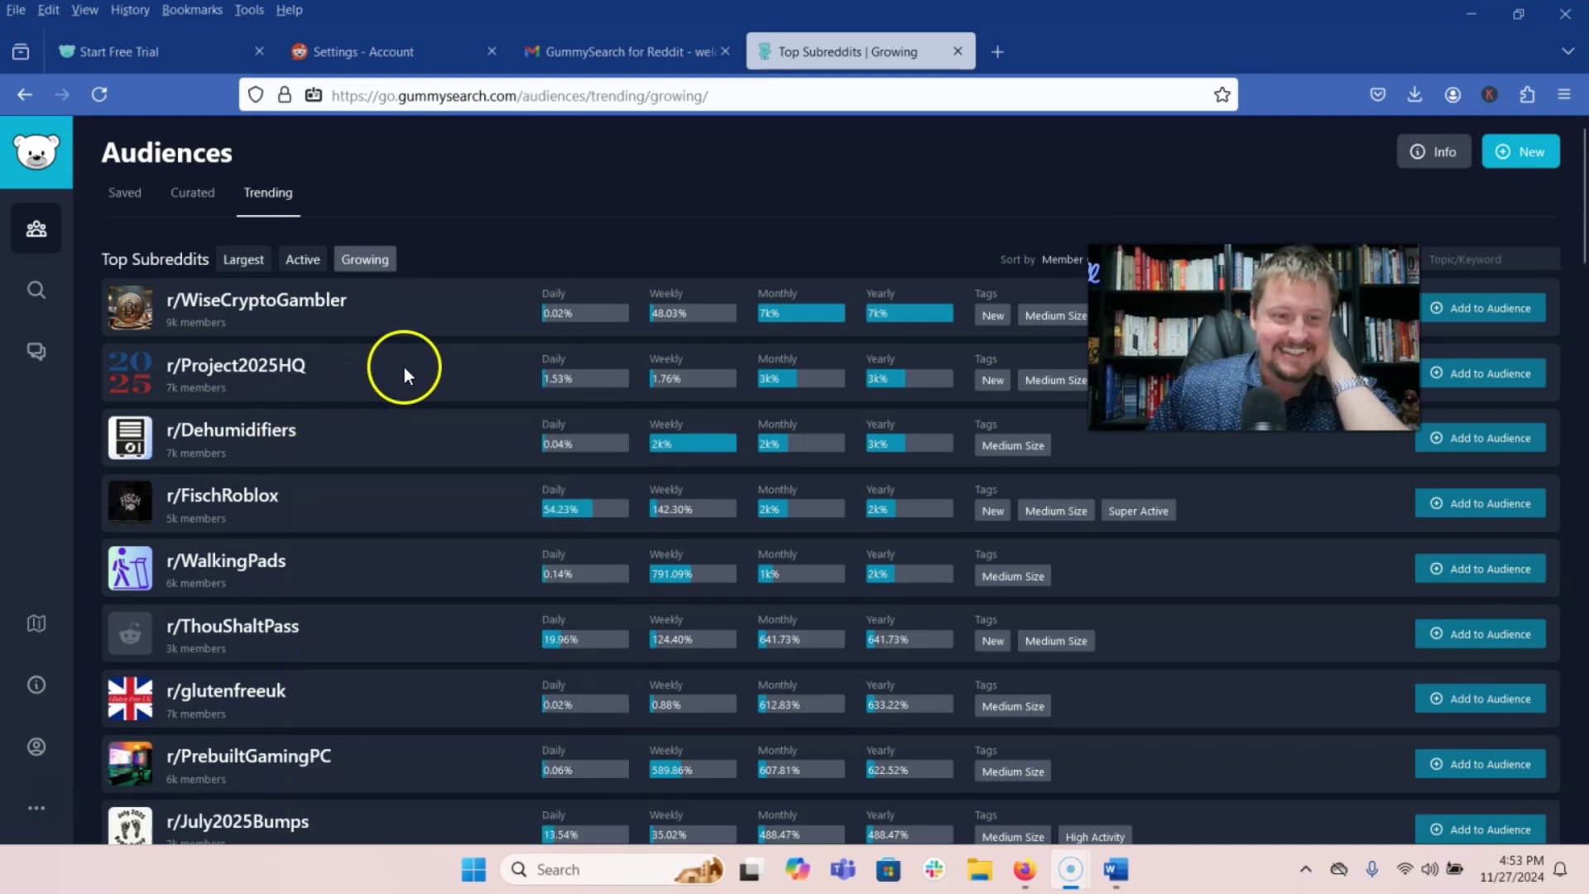
{"action": "scroll", "coordinate": [428, 354], "scroll_direction": "down", "scroll_amount": 3}
{"action": "scroll", "coordinate": [429, 357], "scroll_direction": "down", "scroll_amount": 1}
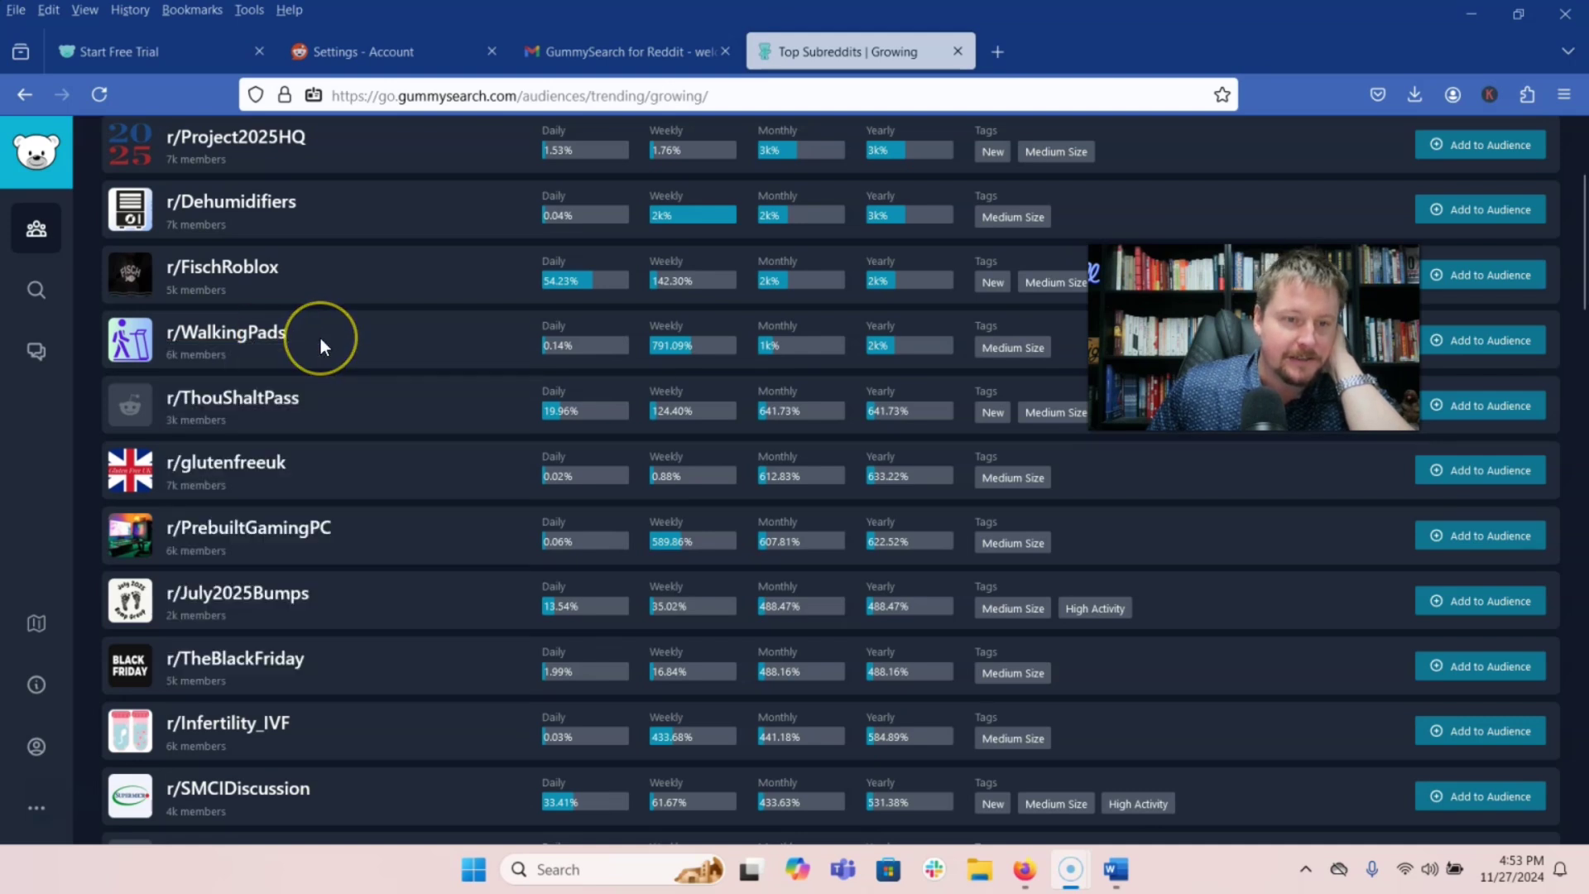
{"action": "scroll", "coordinate": [335, 339], "scroll_direction": "up", "scroll_amount": 3}
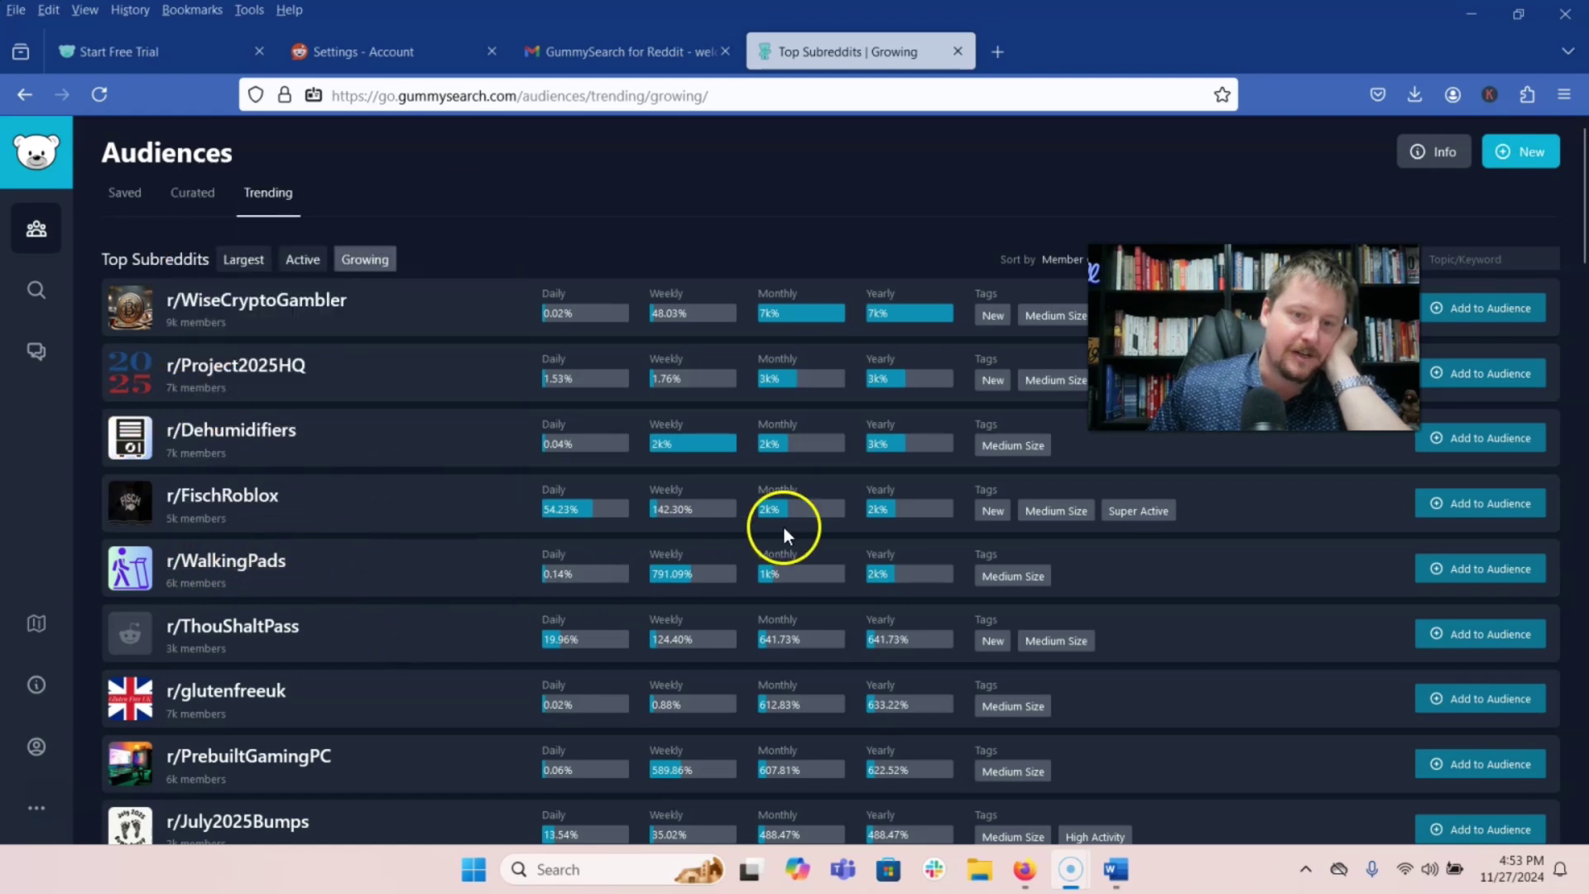
{"action": "scroll", "coordinate": [257, 531], "scroll_direction": "down", "scroll_amount": 1}
{"action": "scroll", "coordinate": [401, 452], "scroll_direction": "down", "scroll_amount": 2}
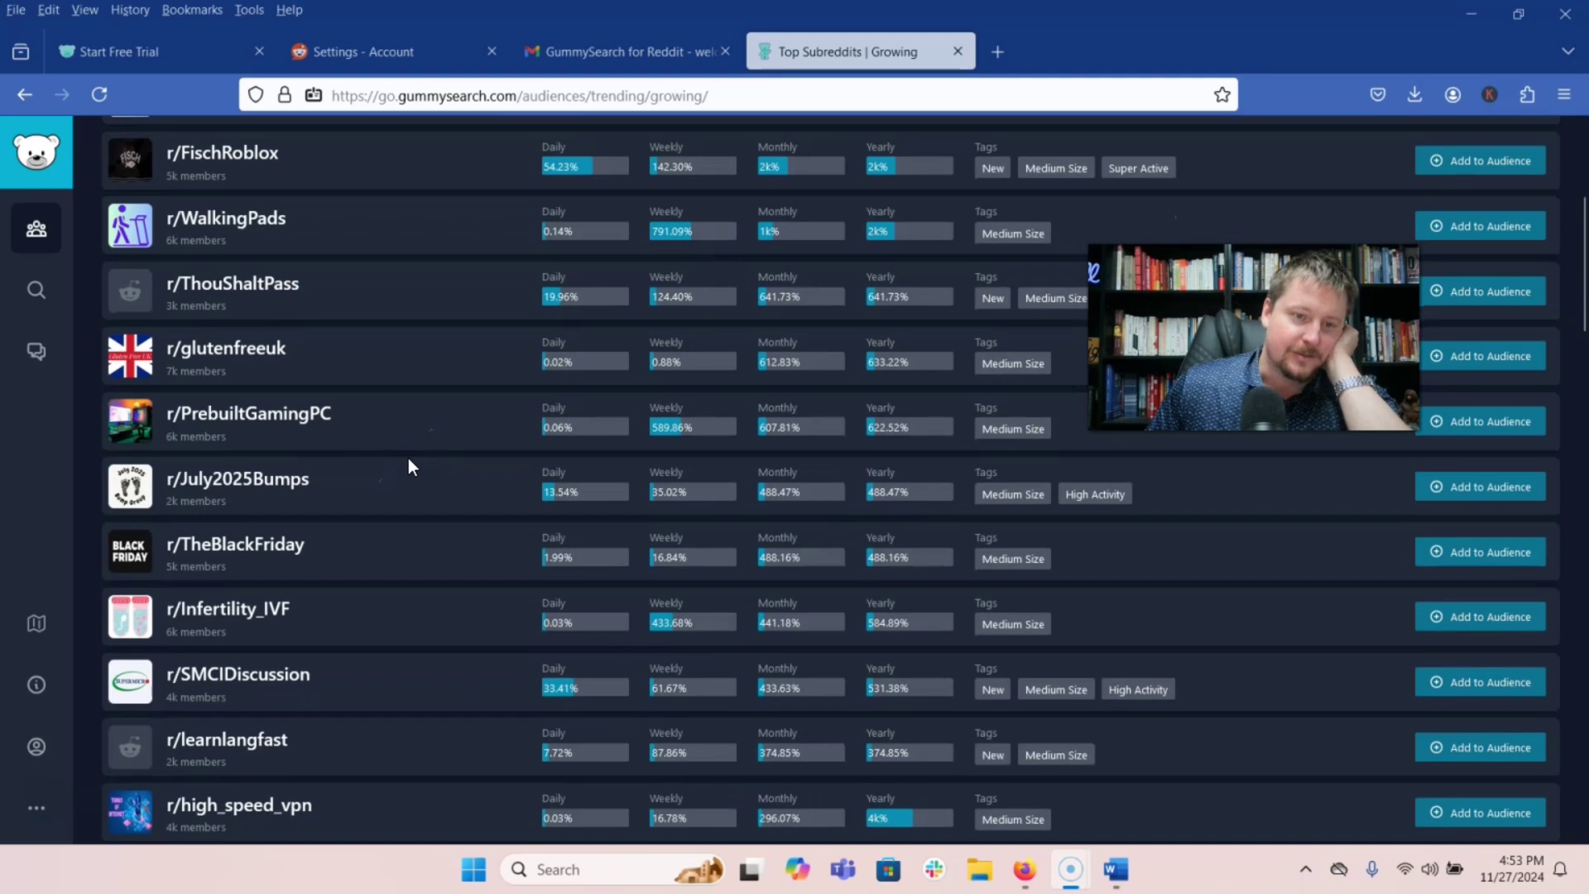
{"action": "mouse_move", "coordinate": [234, 543]}
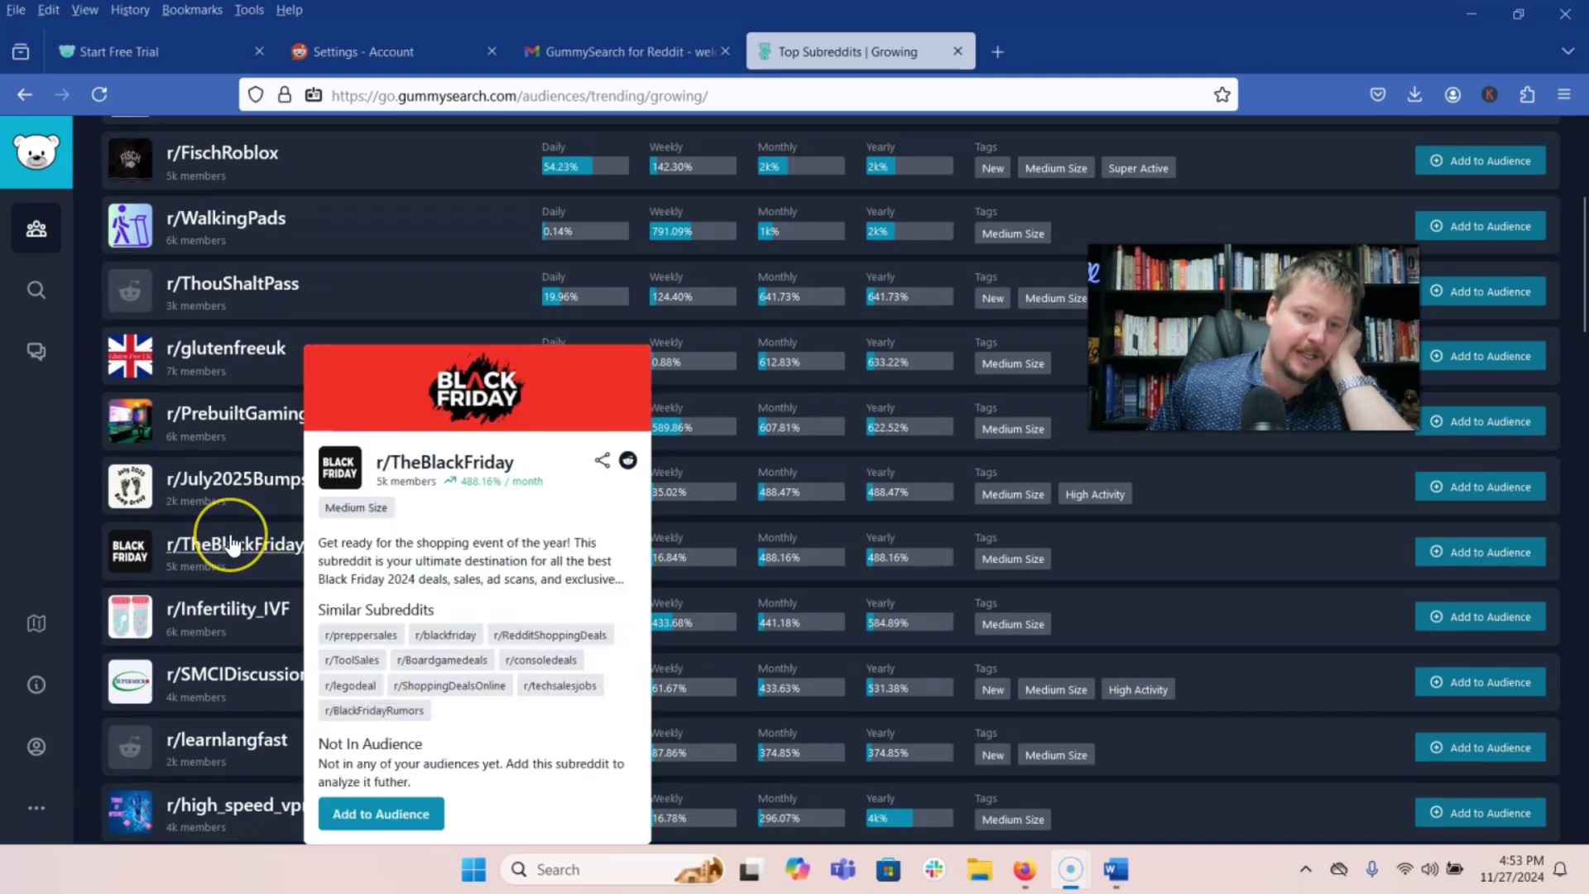
{"action": "scroll", "coordinate": [472, 369], "scroll_direction": "down", "scroll_amount": 1}
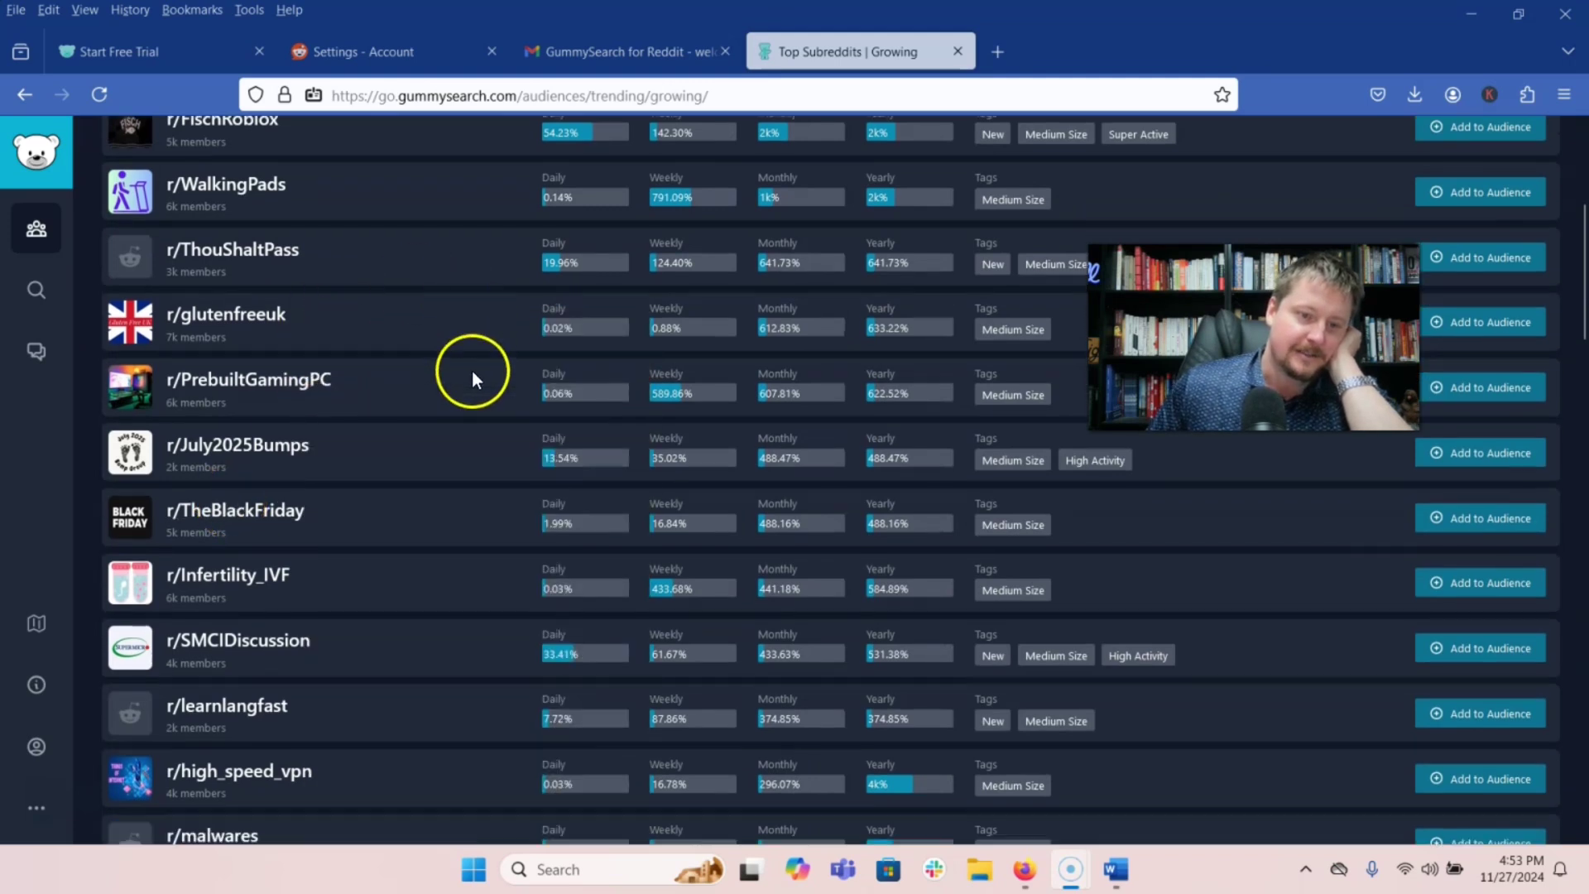
{"action": "scroll", "coordinate": [461, 409], "scroll_direction": "down", "scroll_amount": 1}
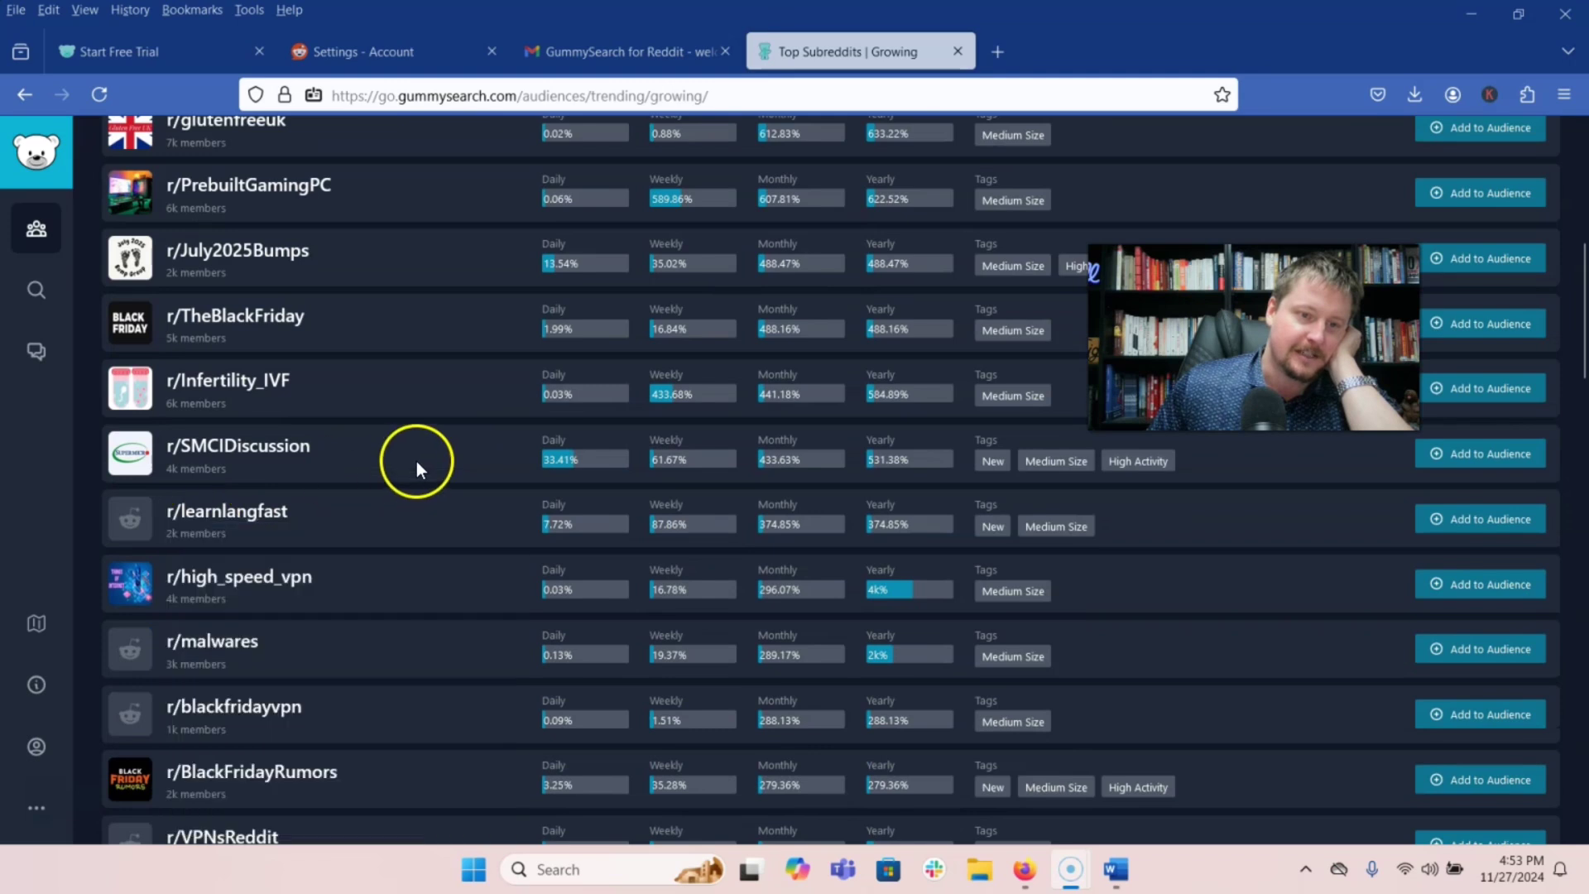
{"action": "scroll", "coordinate": [419, 461], "scroll_direction": "down", "scroll_amount": 2}
{"action": "scroll", "coordinate": [373, 522], "scroll_direction": "down", "scroll_amount": 1}
{"action": "mouse_move", "coordinate": [229, 624]}
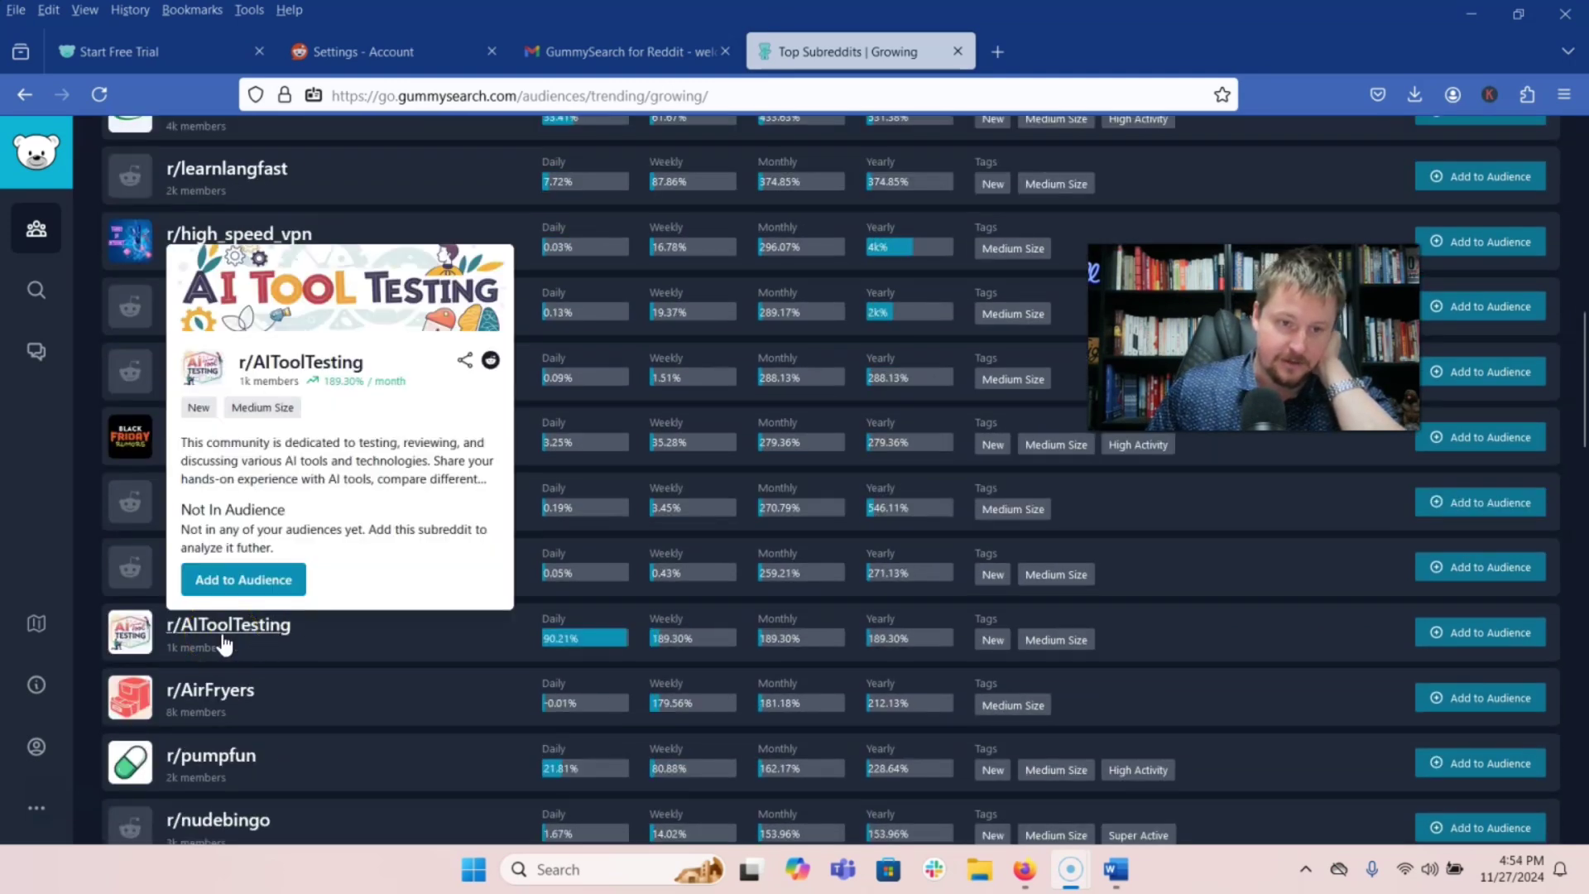
{"action": "left_click", "coordinate": [225, 638]}
{"action": "scroll", "coordinate": [437, 422], "scroll_direction": "down", "scroll_amount": 5}
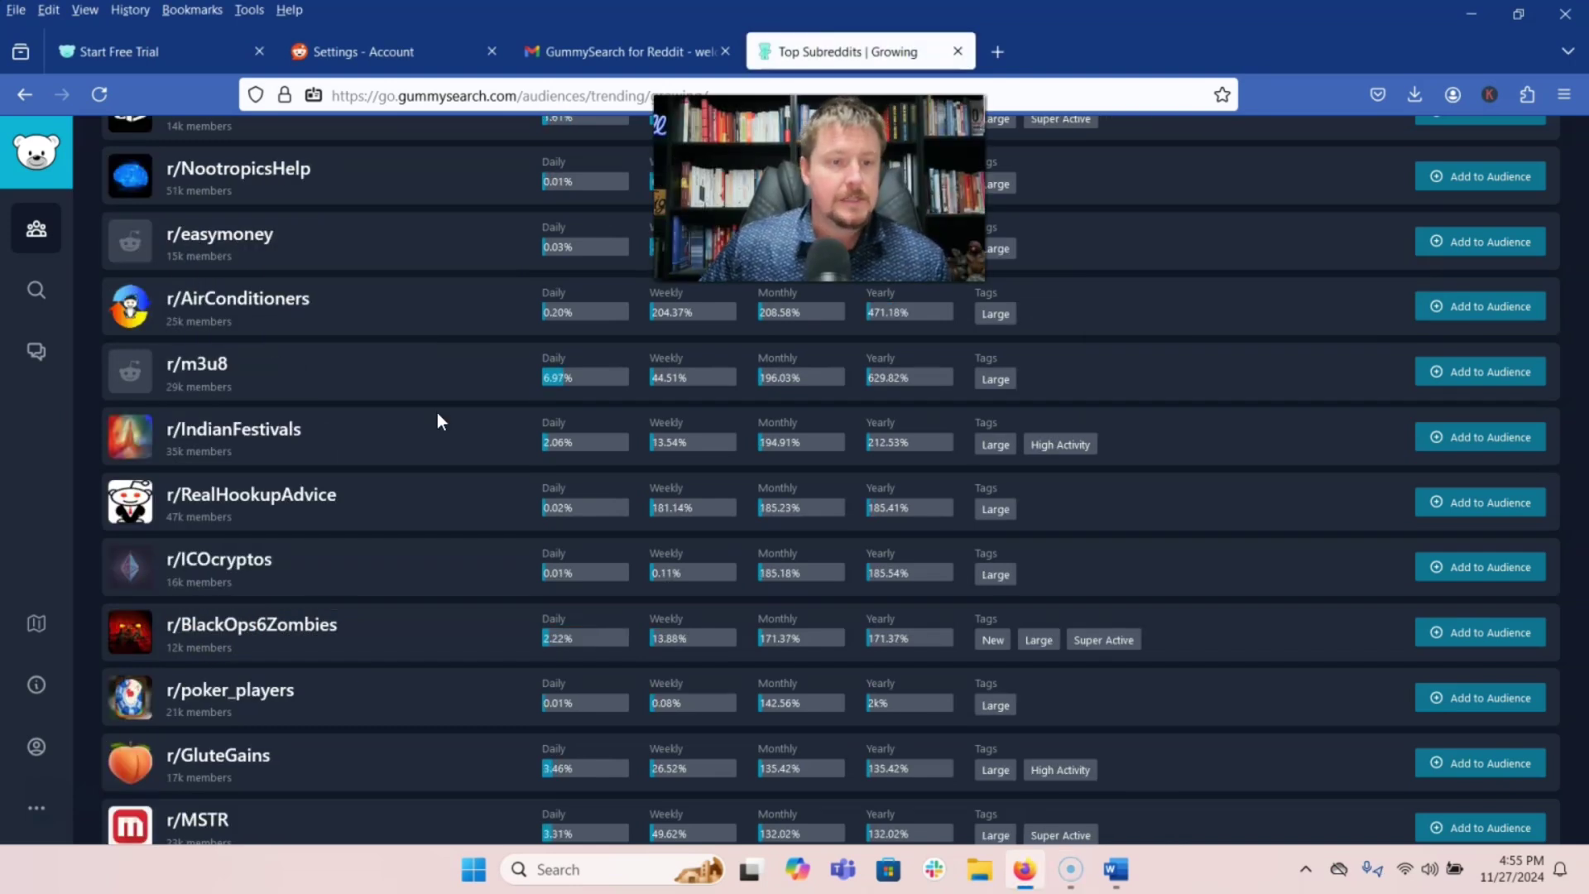
{"action": "scroll", "coordinate": [437, 414], "scroll_direction": "up", "scroll_amount": 3}
{"action": "scroll", "coordinate": [461, 472], "scroll_direction": "up", "scroll_amount": 4}
{"action": "scroll", "coordinate": [426, 460], "scroll_direction": "up", "scroll_amount": 2}
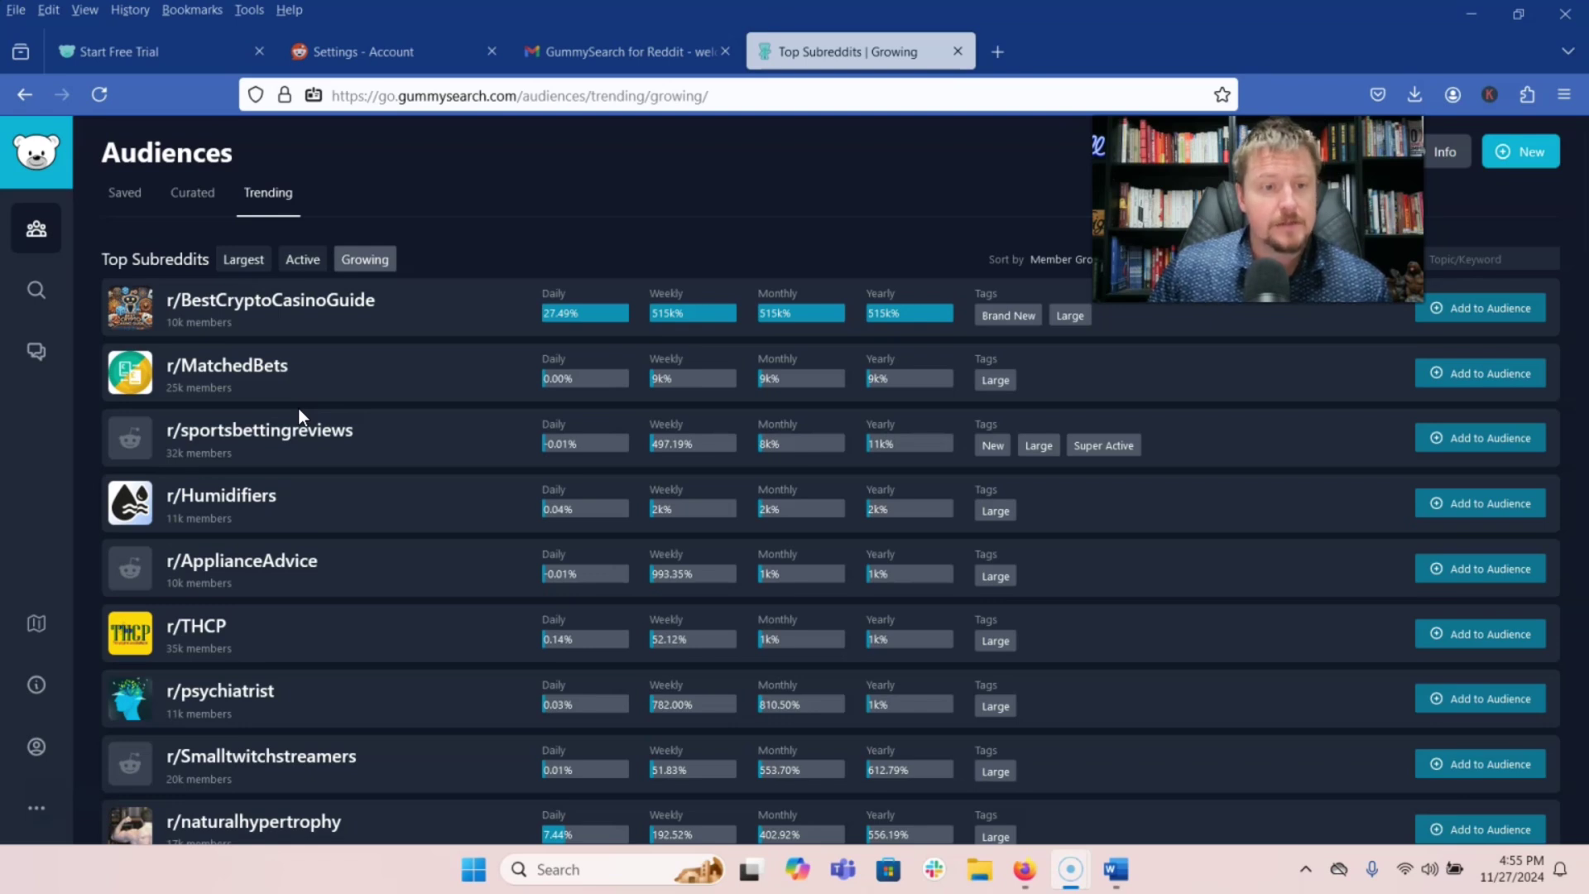
{"action": "scroll", "coordinate": [335, 414], "scroll_direction": "down", "scroll_amount": 2}
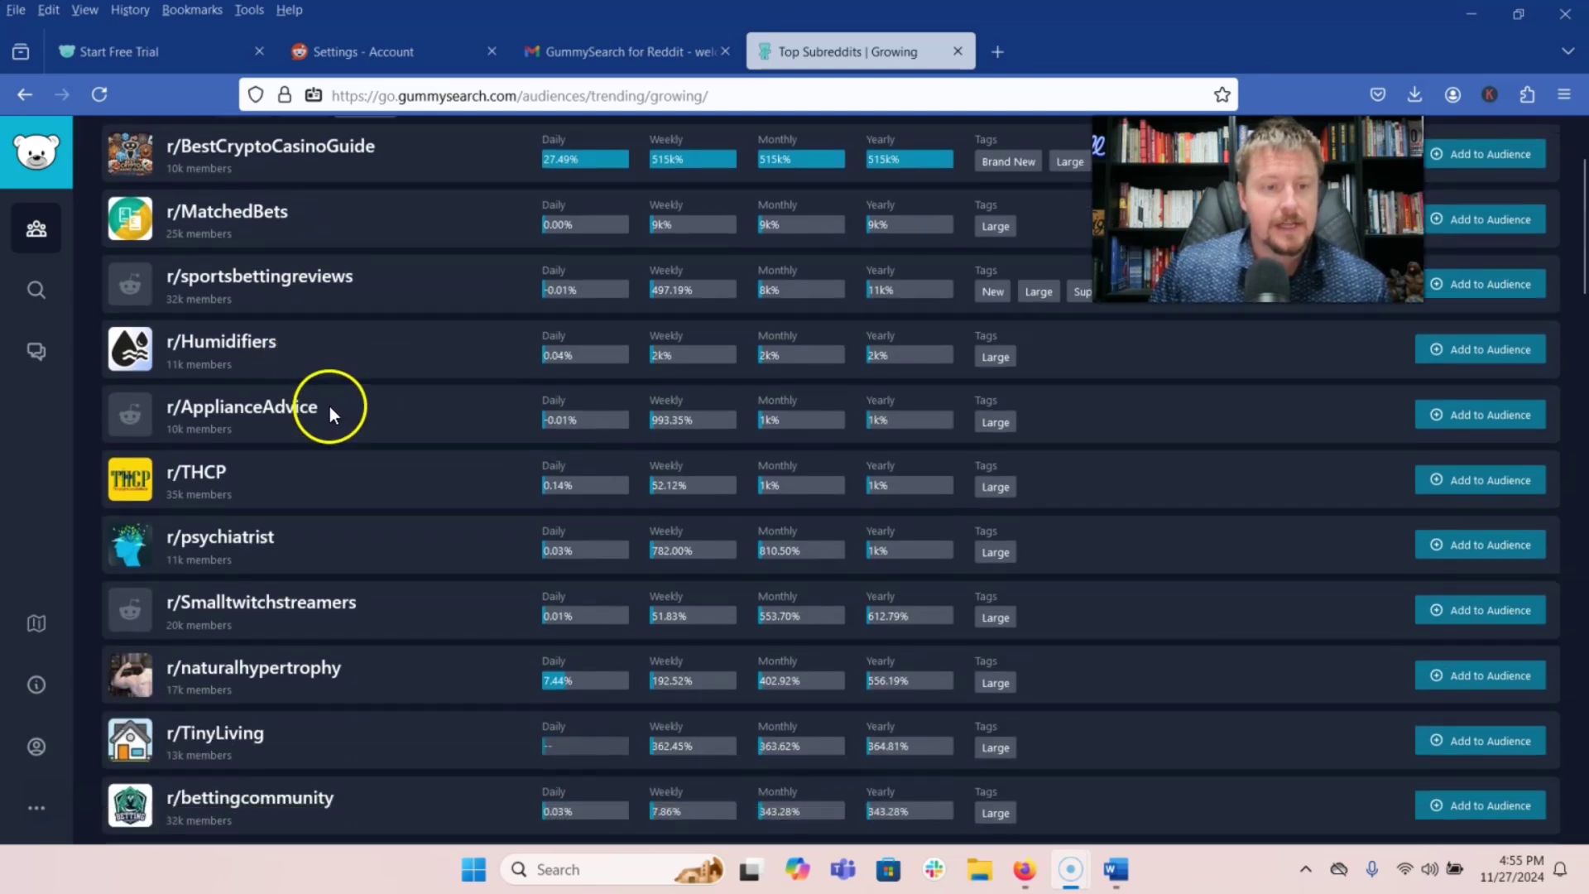
{"action": "scroll", "coordinate": [330, 414], "scroll_direction": "down", "scroll_amount": 2}
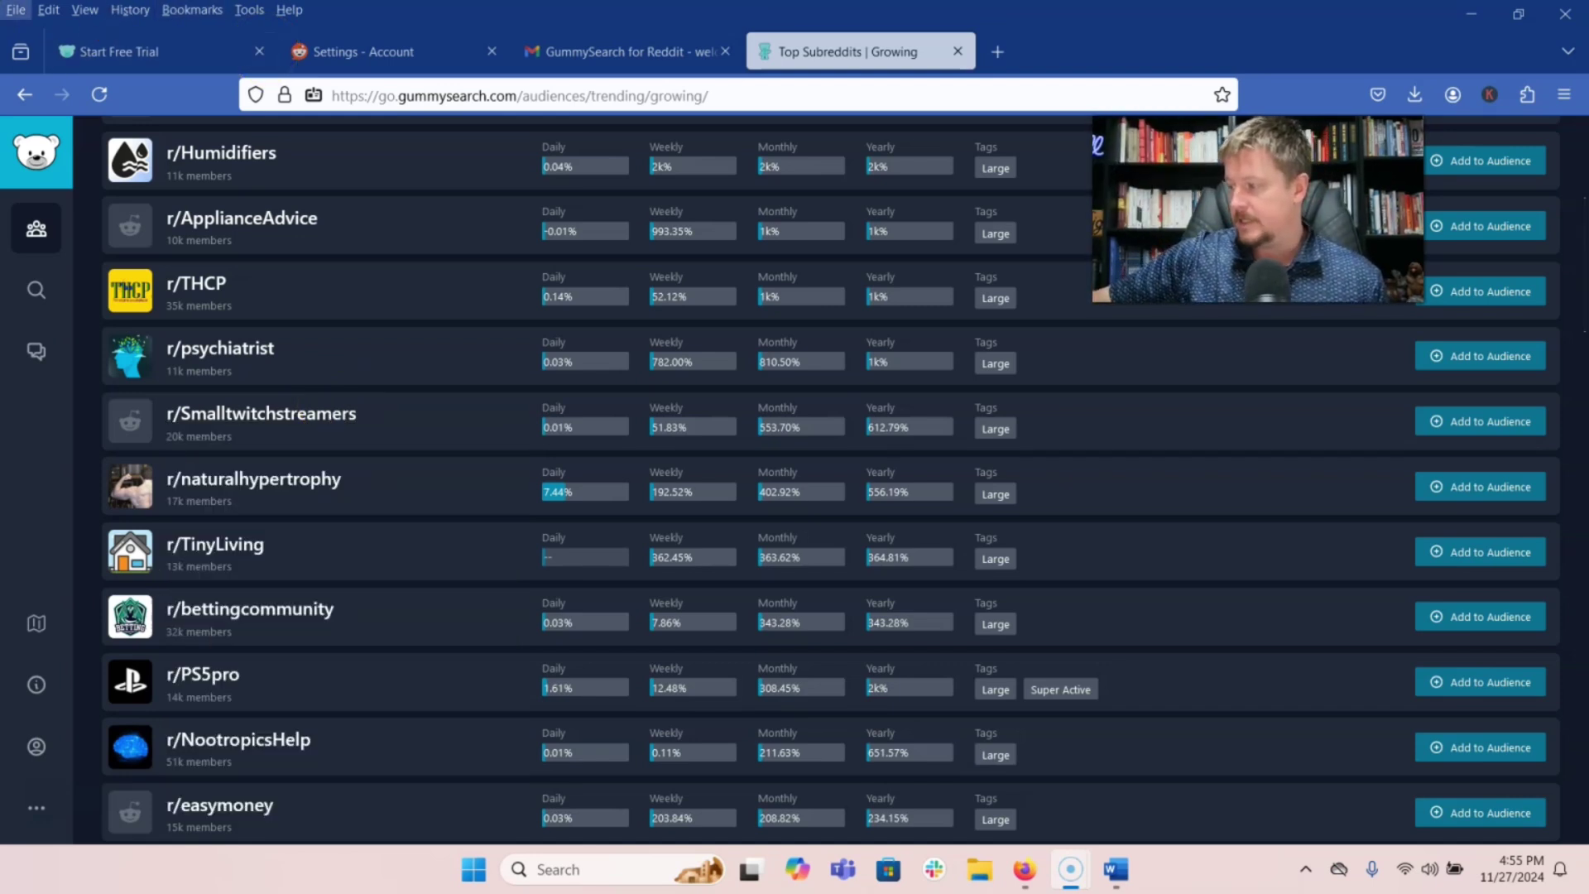
{"action": "scroll", "coordinate": [210, 338], "scroll_direction": "up", "scroll_amount": 4}
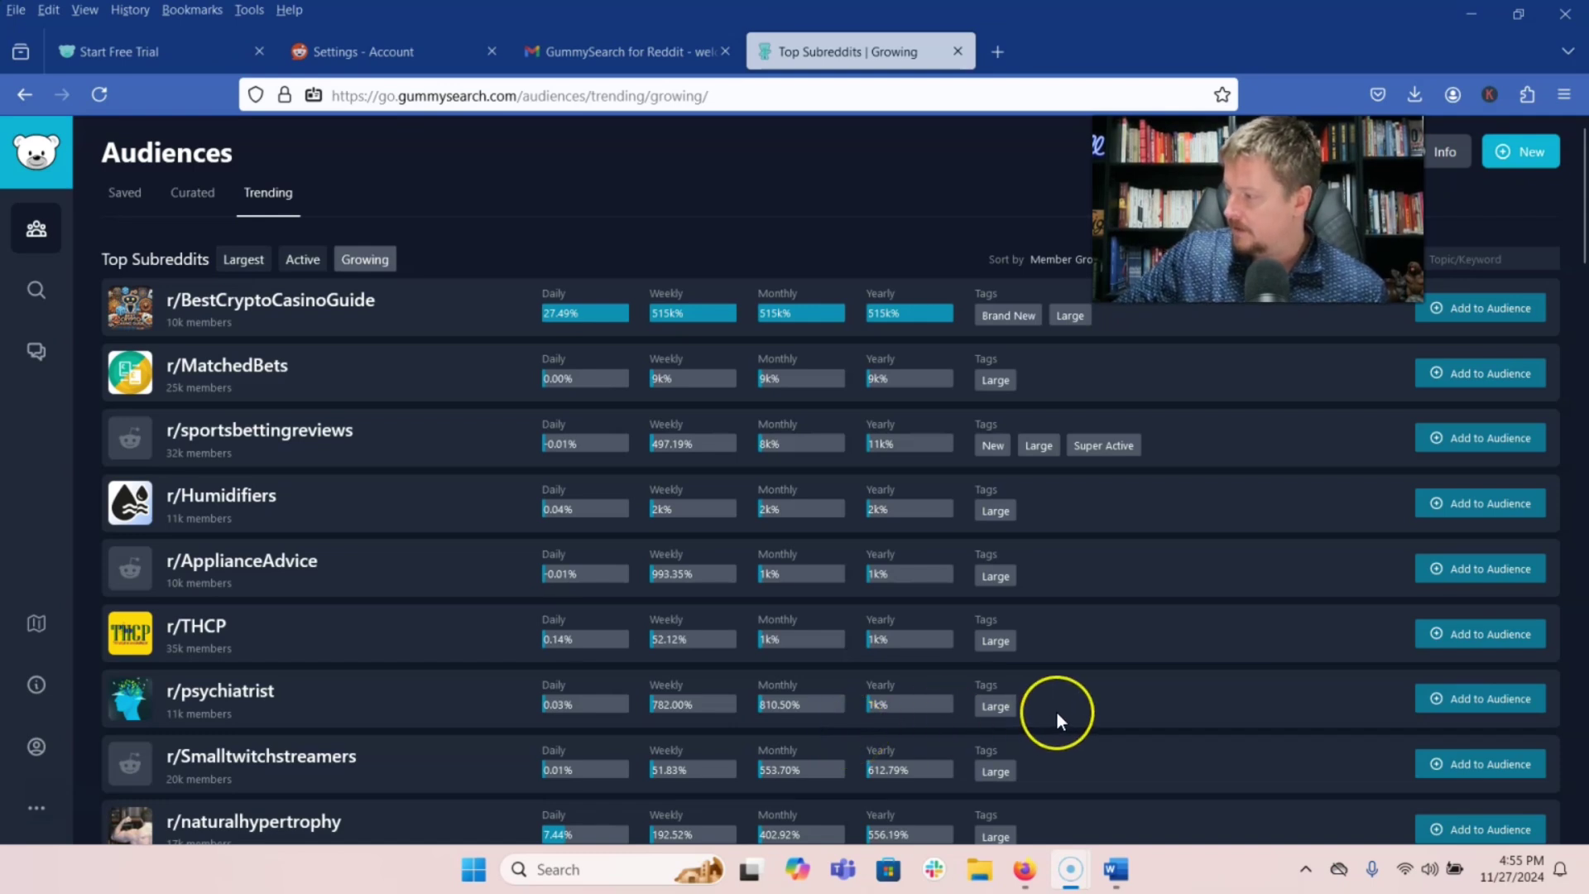
{"action": "scroll", "coordinate": [779, 349], "scroll_direction": "down", "scroll_amount": 5}
{"action": "scroll", "coordinate": [778, 349], "scroll_direction": "up", "scroll_amount": 4}
{"action": "scroll", "coordinate": [801, 302], "scroll_direction": "up", "scroll_amount": 2}
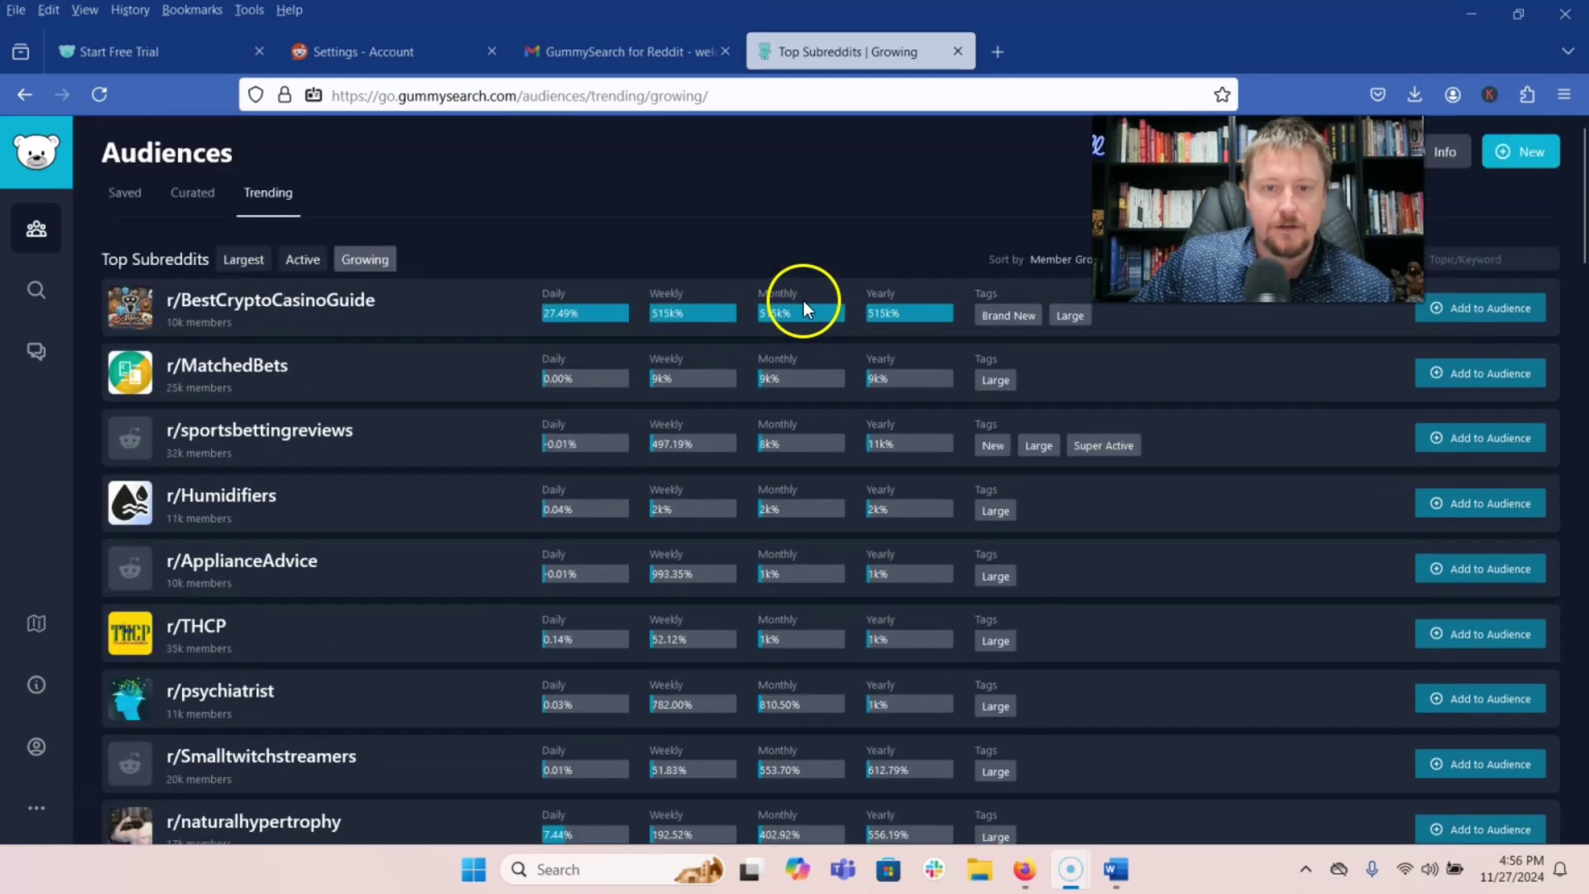
{"action": "left_click", "coordinate": [298, 264]}
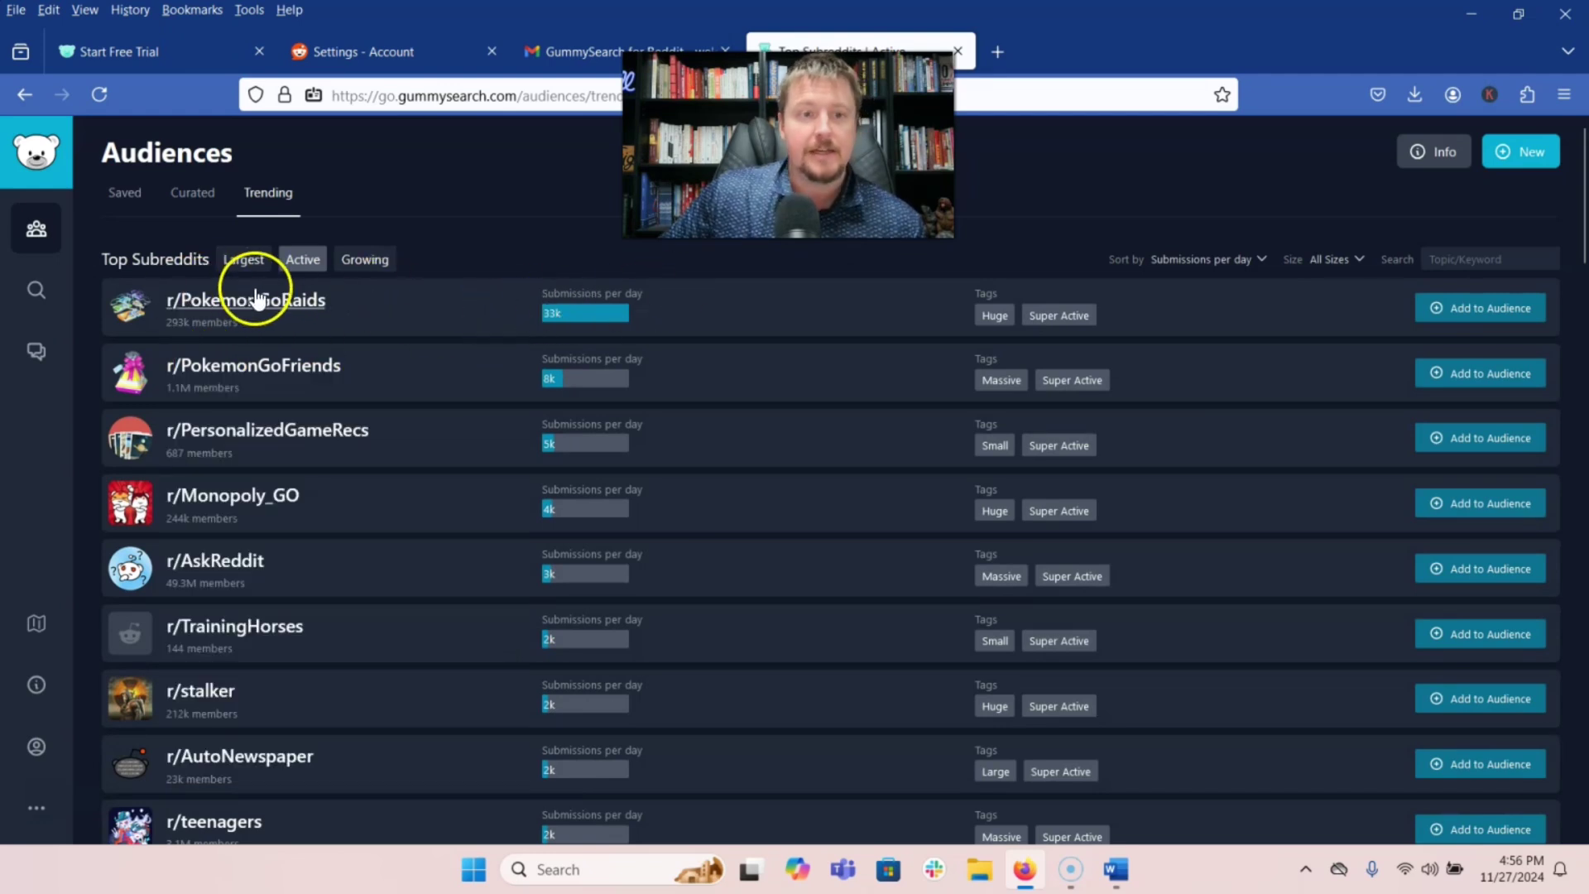
{"action": "mouse_move", "coordinate": [247, 300]}
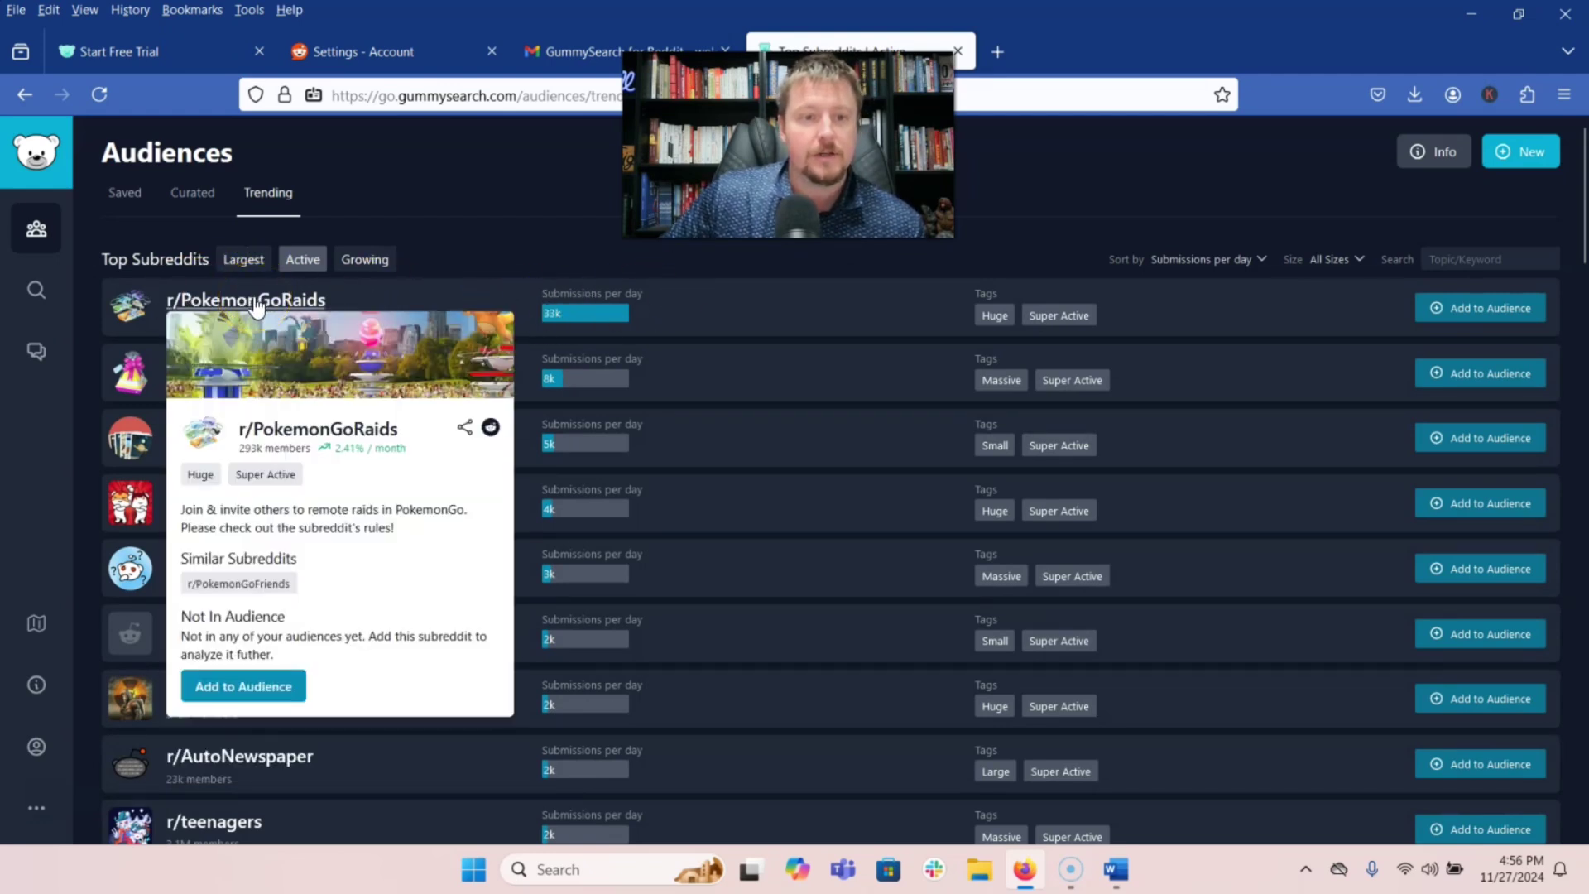
{"action": "left_click", "coordinate": [1334, 258]}
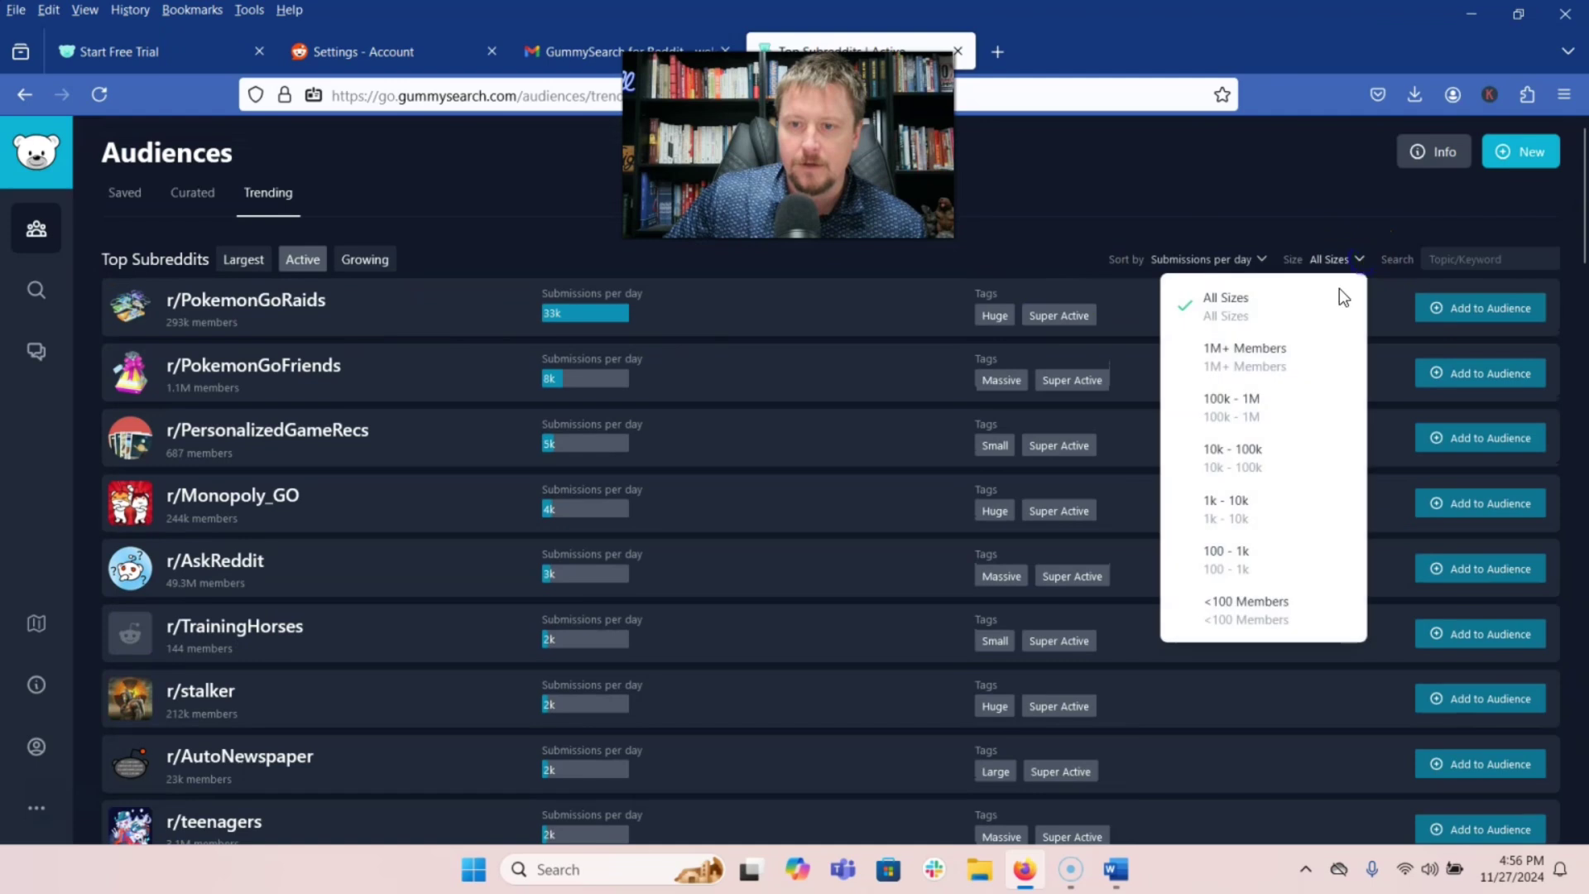
{"action": "left_click", "coordinate": [1250, 457]}
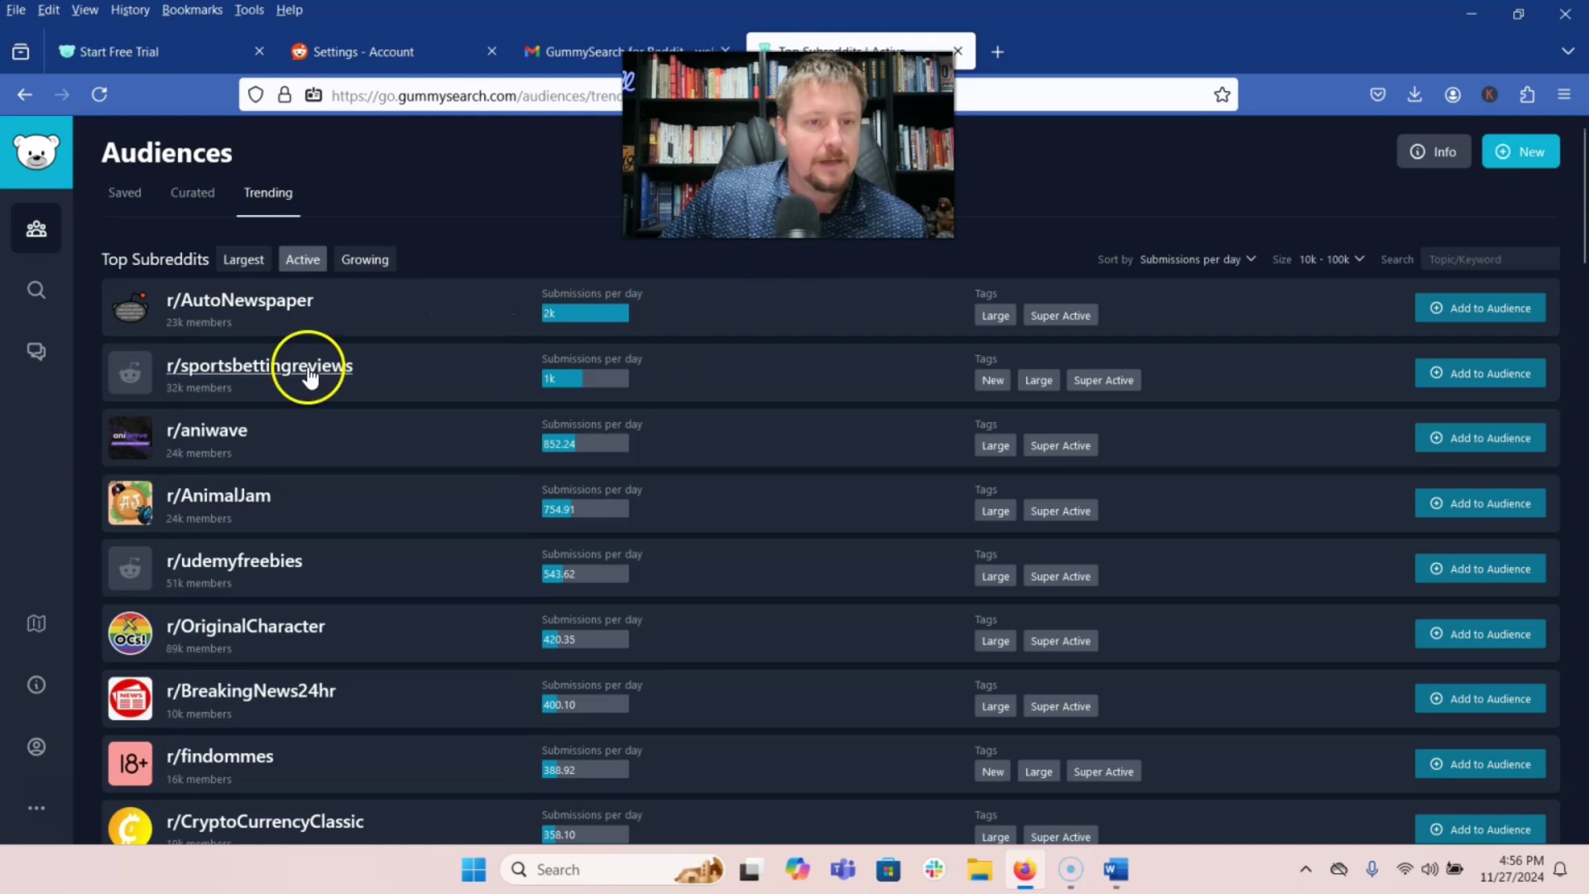
{"action": "scroll", "coordinate": [375, 391], "scroll_direction": "down", "scroll_amount": 3}
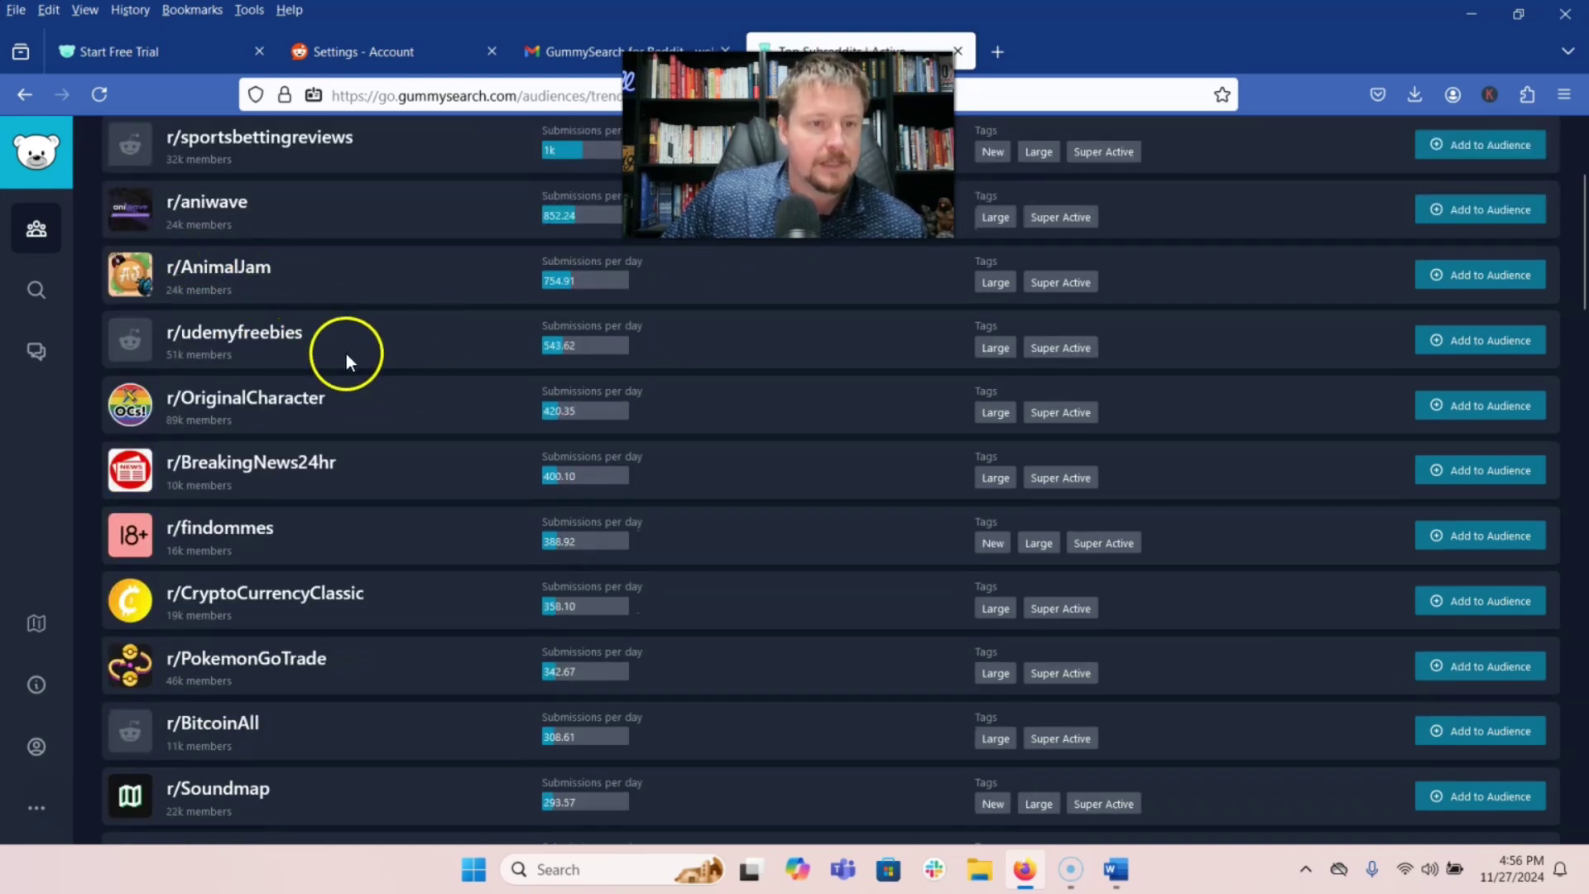
{"action": "mouse_move", "coordinate": [246, 625]}
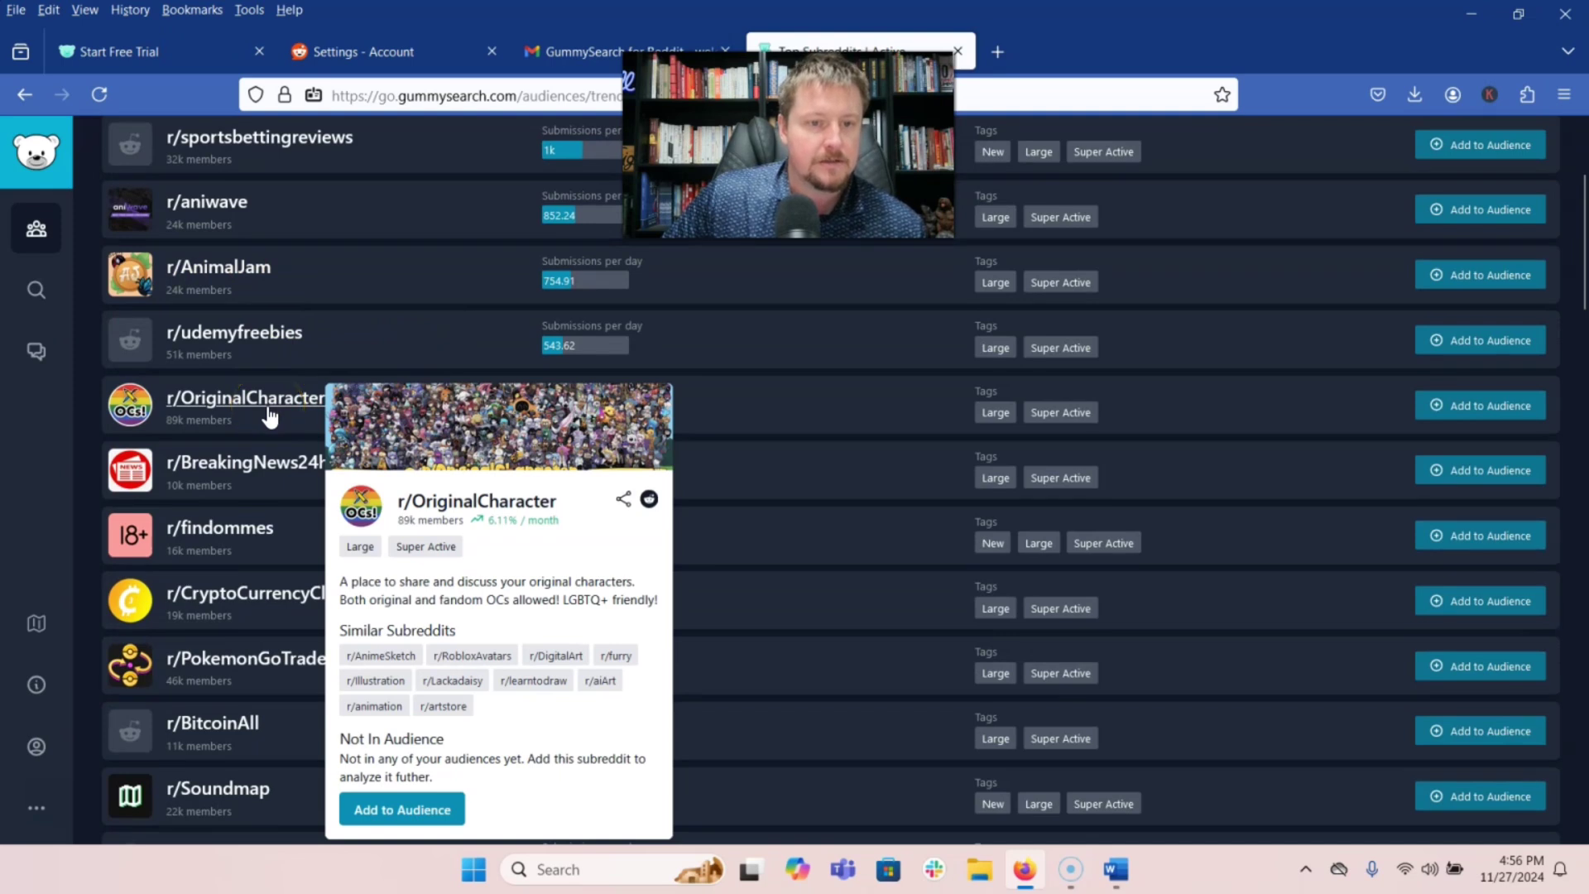
{"action": "scroll", "coordinate": [268, 414], "scroll_direction": "down", "scroll_amount": 4}
{"action": "scroll", "coordinate": [454, 380], "scroll_direction": "down", "scroll_amount": 2}
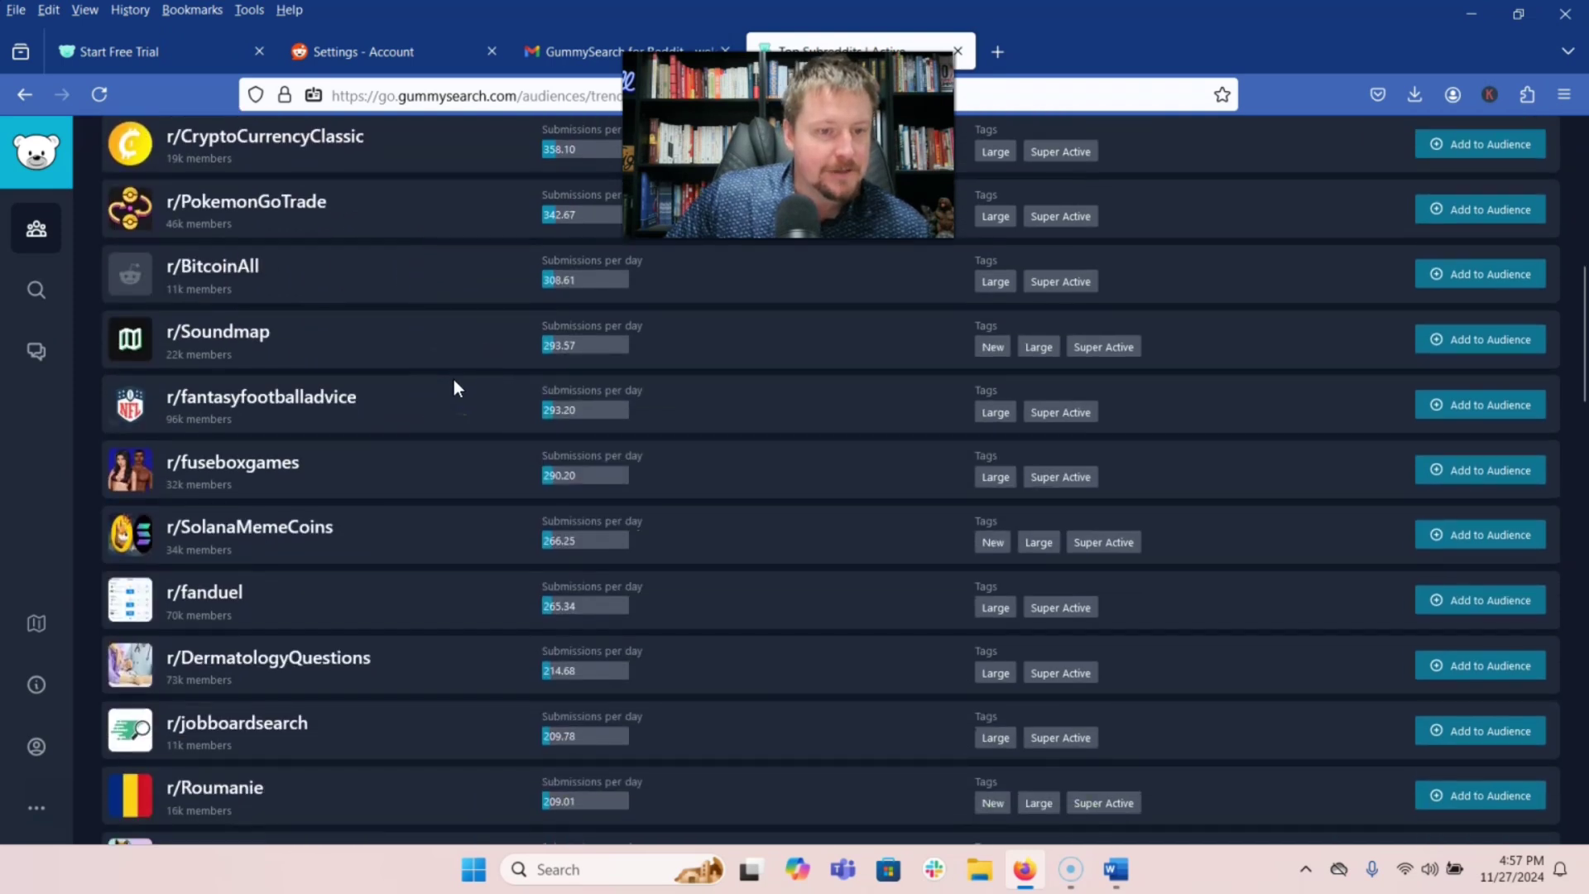
{"action": "scroll", "coordinate": [524, 396], "scroll_direction": "down", "scroll_amount": 2}
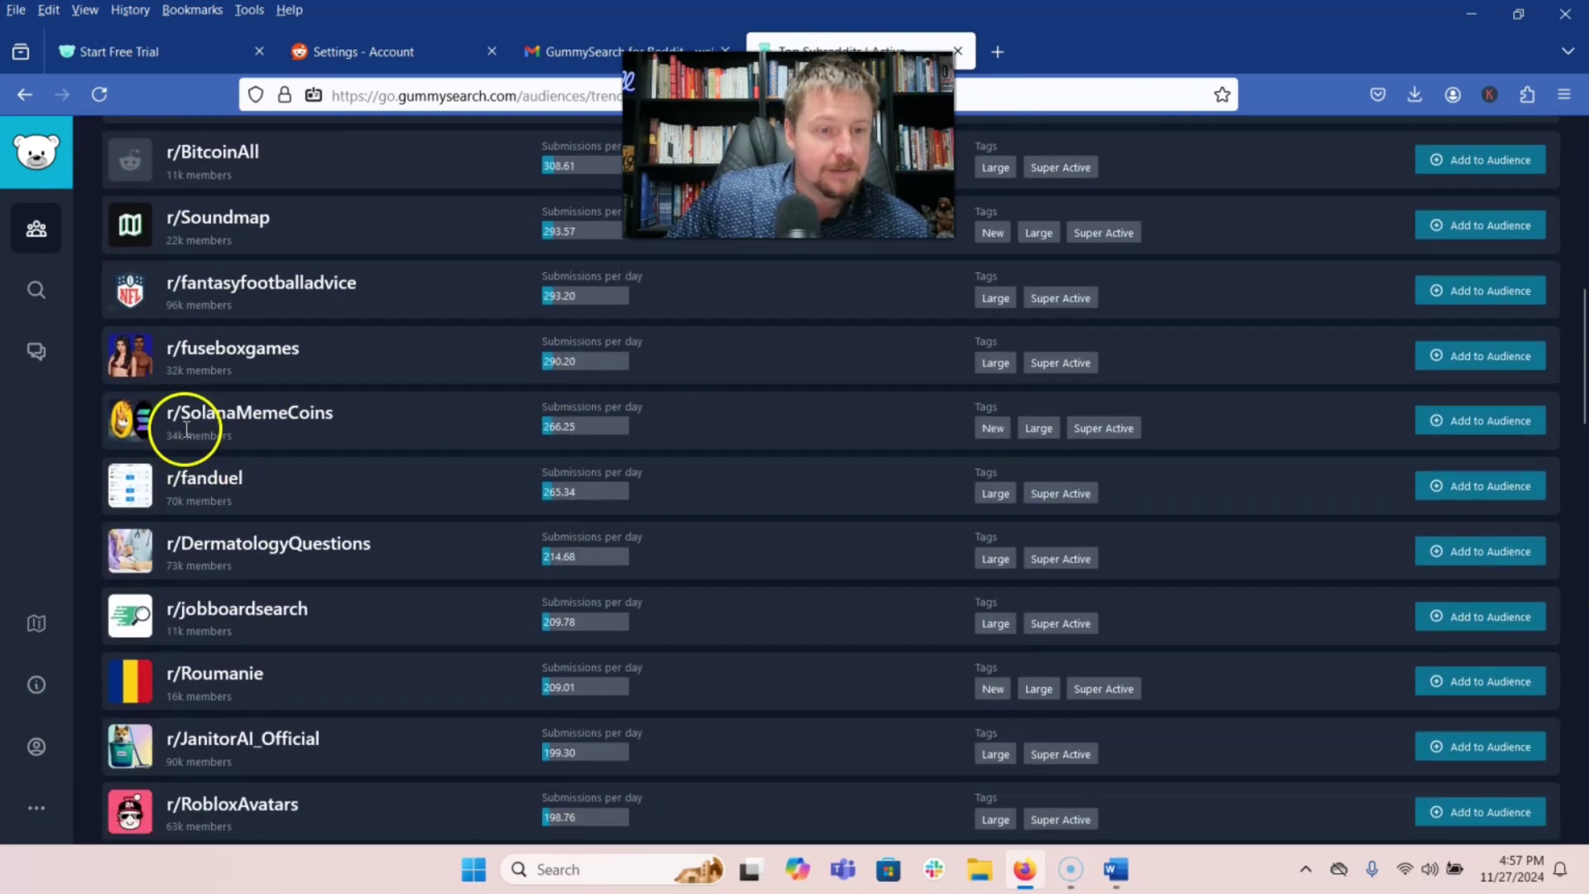
{"action": "scroll", "coordinate": [425, 424], "scroll_direction": "down", "scroll_amount": 2}
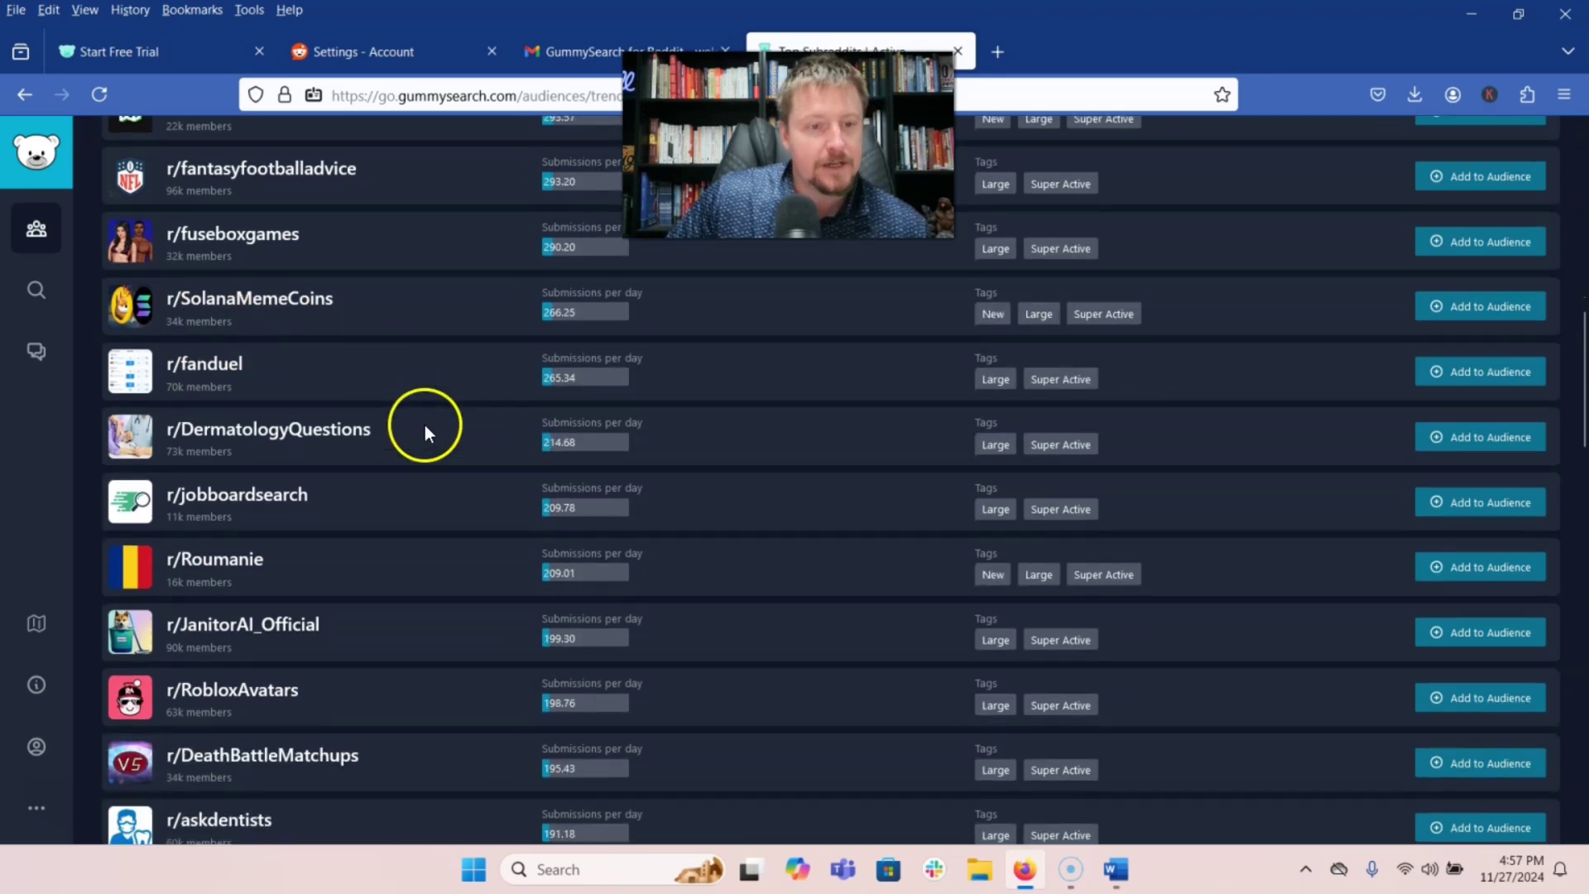
{"action": "scroll", "coordinate": [425, 424], "scroll_direction": "down", "scroll_amount": 3}
{"action": "scroll", "coordinate": [414, 461], "scroll_direction": "down", "scroll_amount": 2}
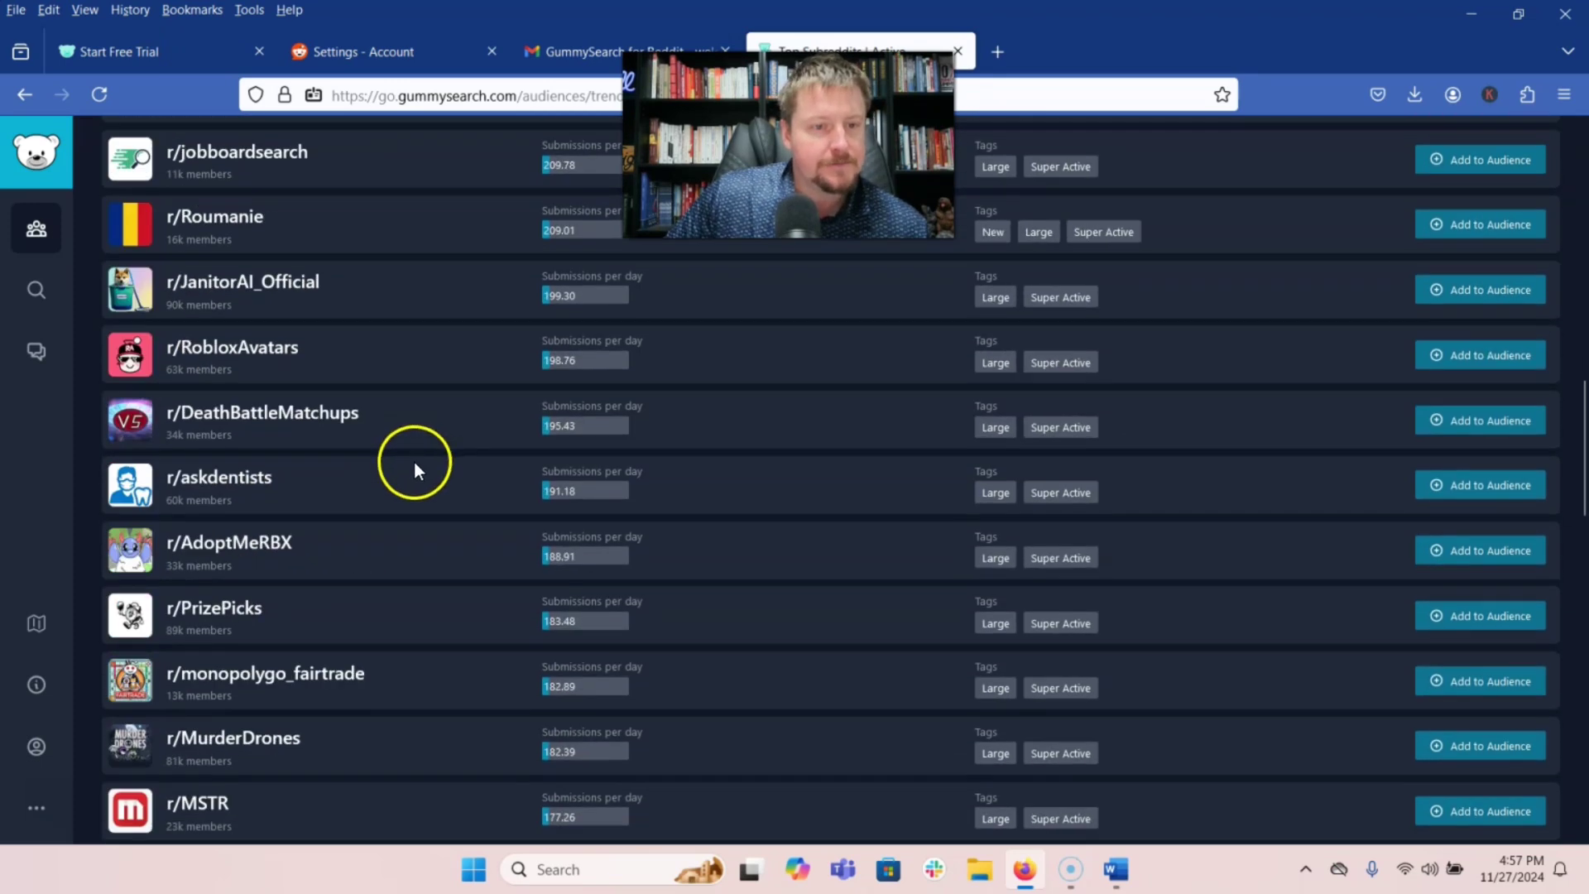
{"action": "scroll", "coordinate": [385, 441], "scroll_direction": "down", "scroll_amount": 6}
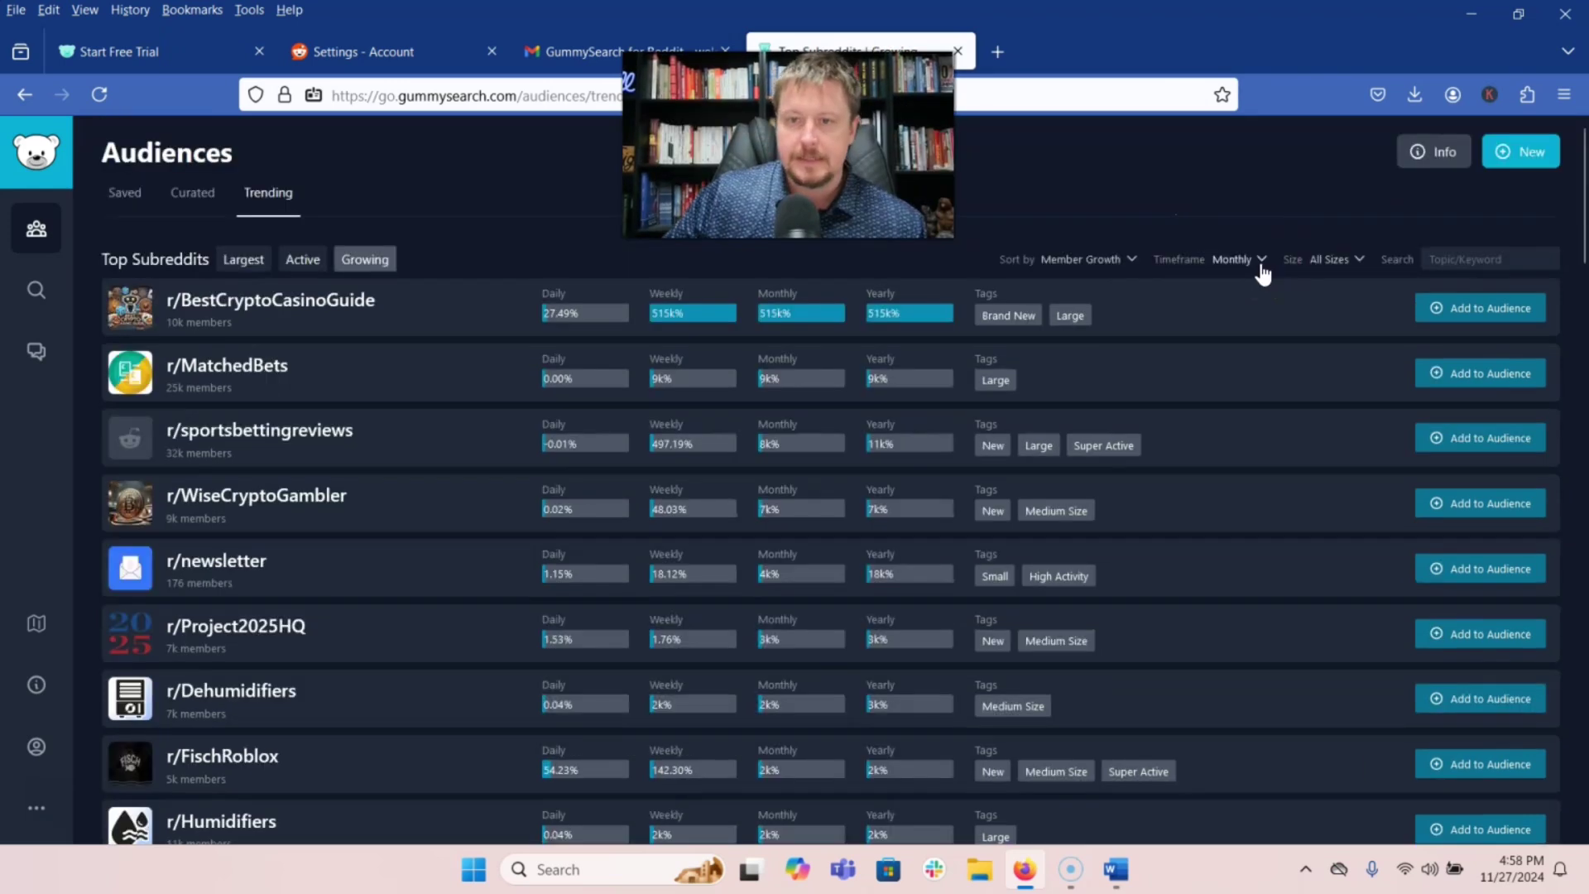
Step: Rank growing subreddits by daily growth, then switch to the Curated audiences
{"action": "left_click", "coordinate": [1256, 261]}
{"action": "left_click", "coordinate": [1132, 304]}
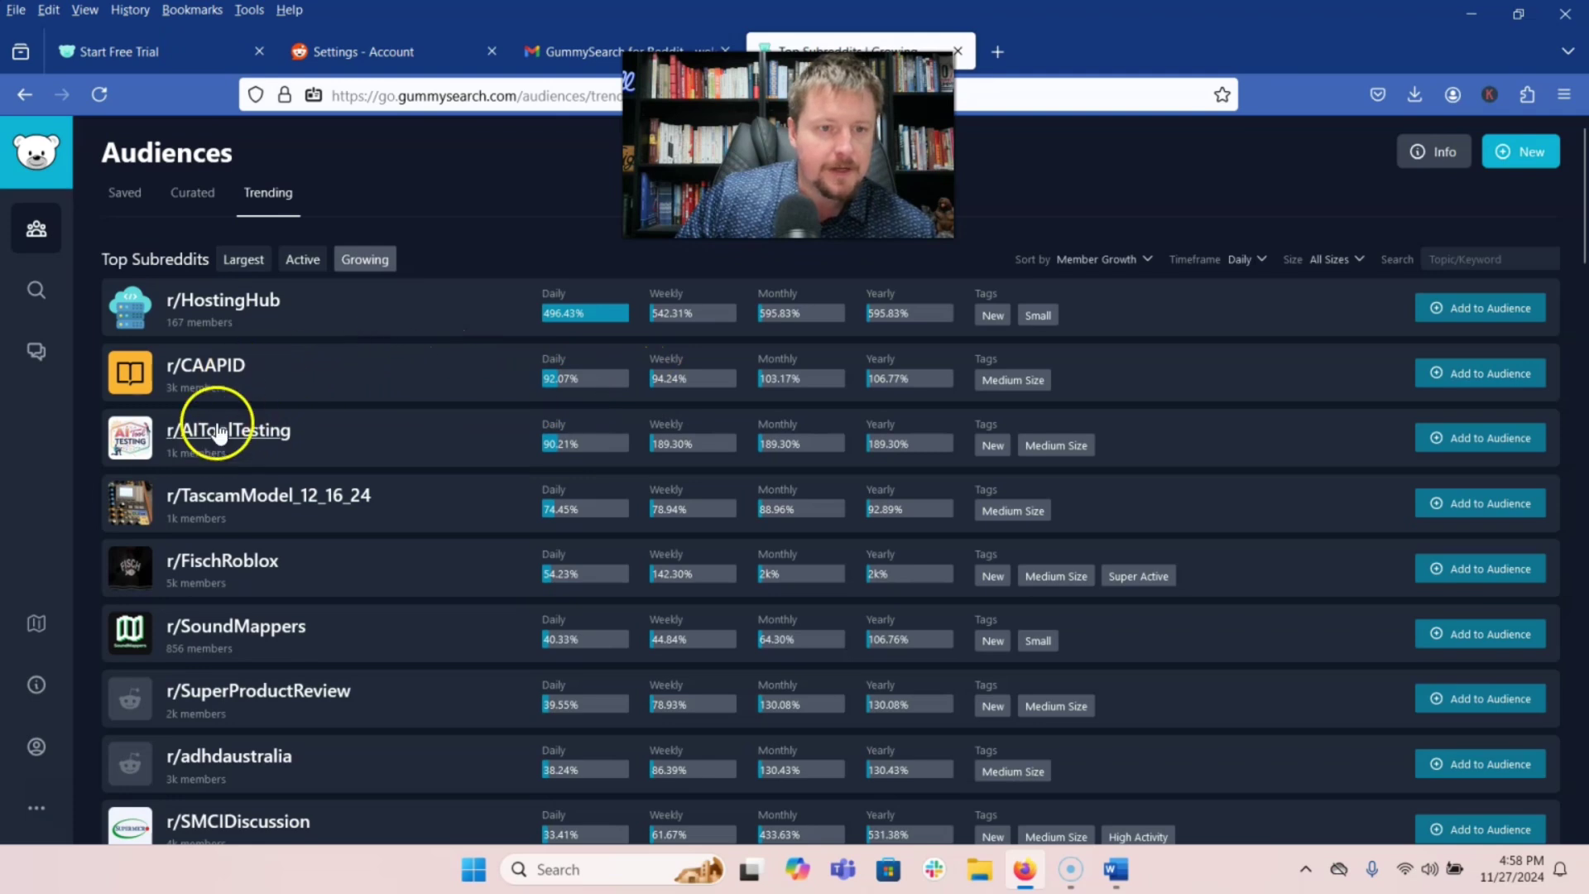
{"action": "scroll", "coordinate": [391, 491], "scroll_direction": "down", "scroll_amount": 1}
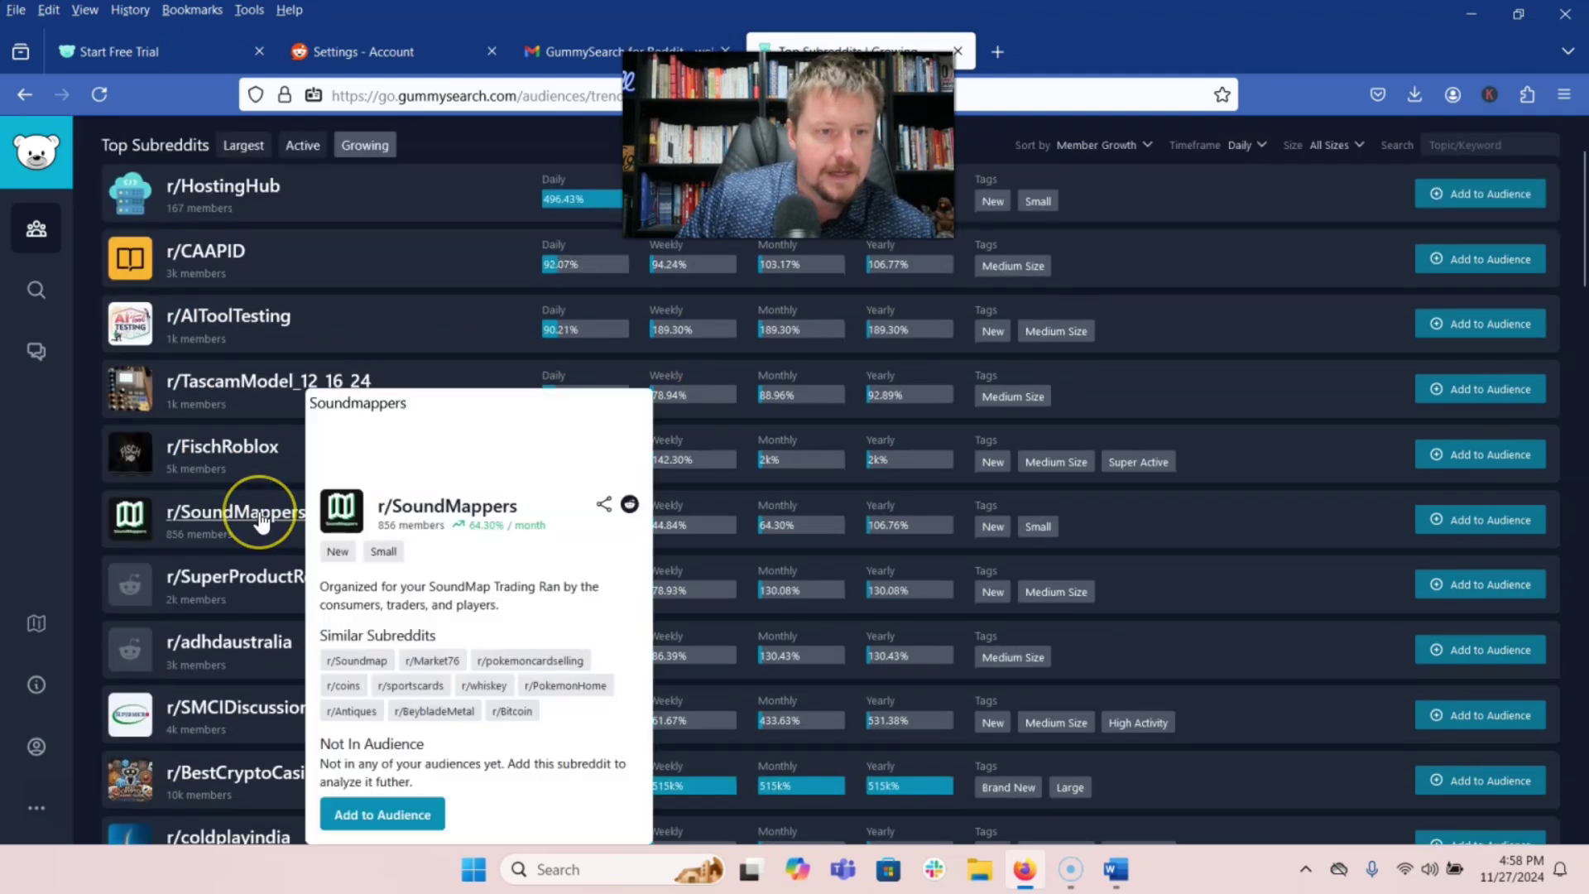
{"action": "scroll", "coordinate": [261, 521], "scroll_direction": "down", "scroll_amount": 1}
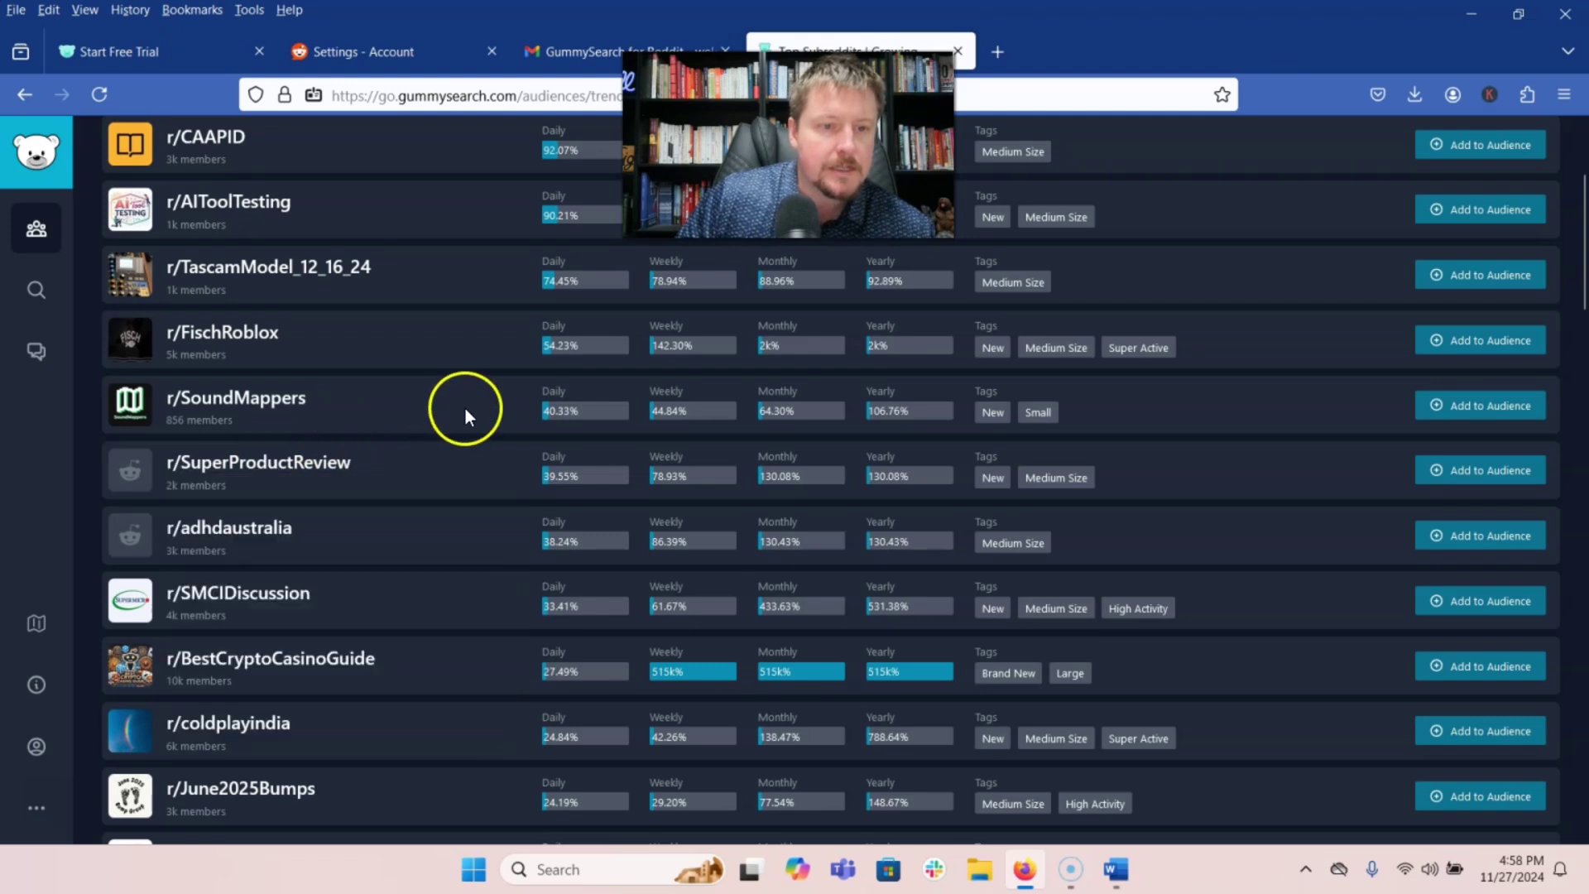
{"action": "scroll", "coordinate": [427, 422], "scroll_direction": "down", "scroll_amount": 1}
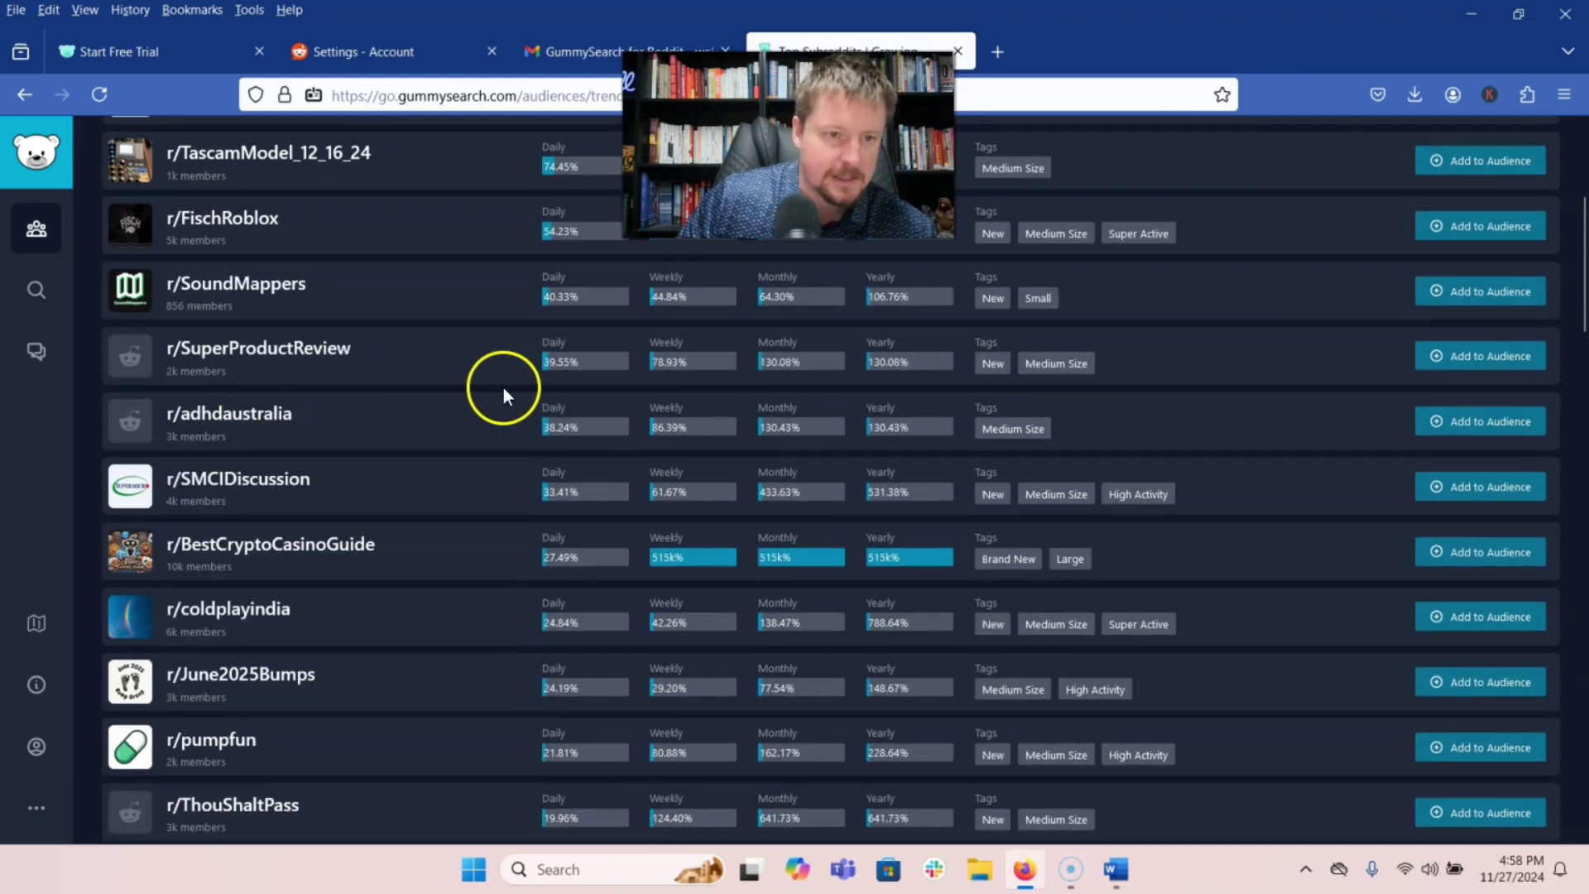
{"action": "scroll", "coordinate": [359, 532], "scroll_direction": "down", "scroll_amount": 1}
{"action": "scroll", "coordinate": [388, 462], "scroll_direction": "down", "scroll_amount": 2}
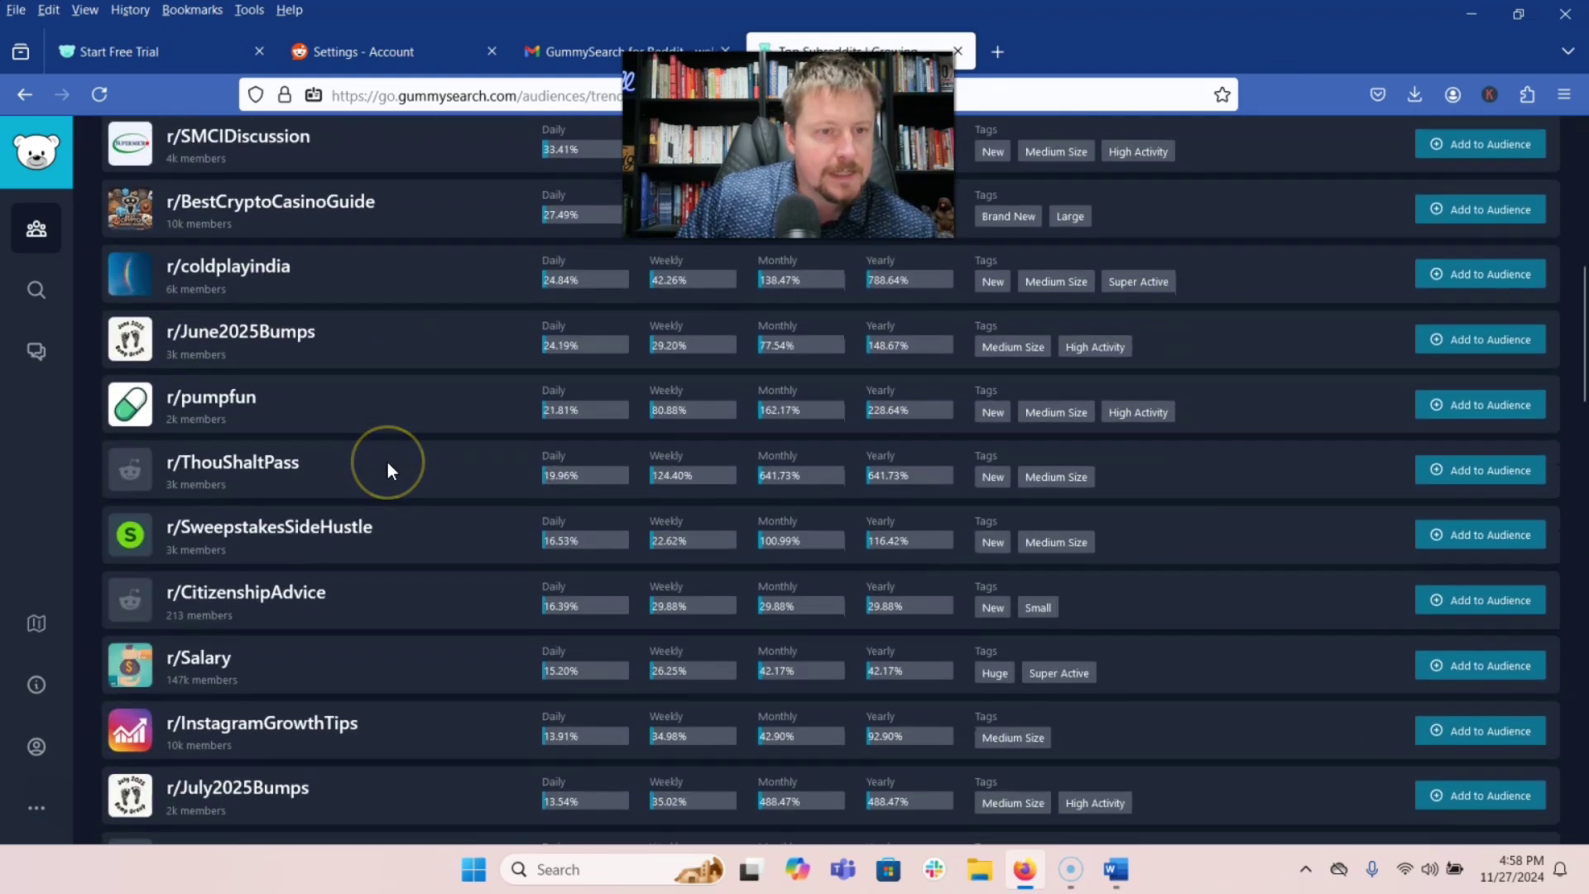
{"action": "scroll", "coordinate": [387, 462], "scroll_direction": "down", "scroll_amount": 1}
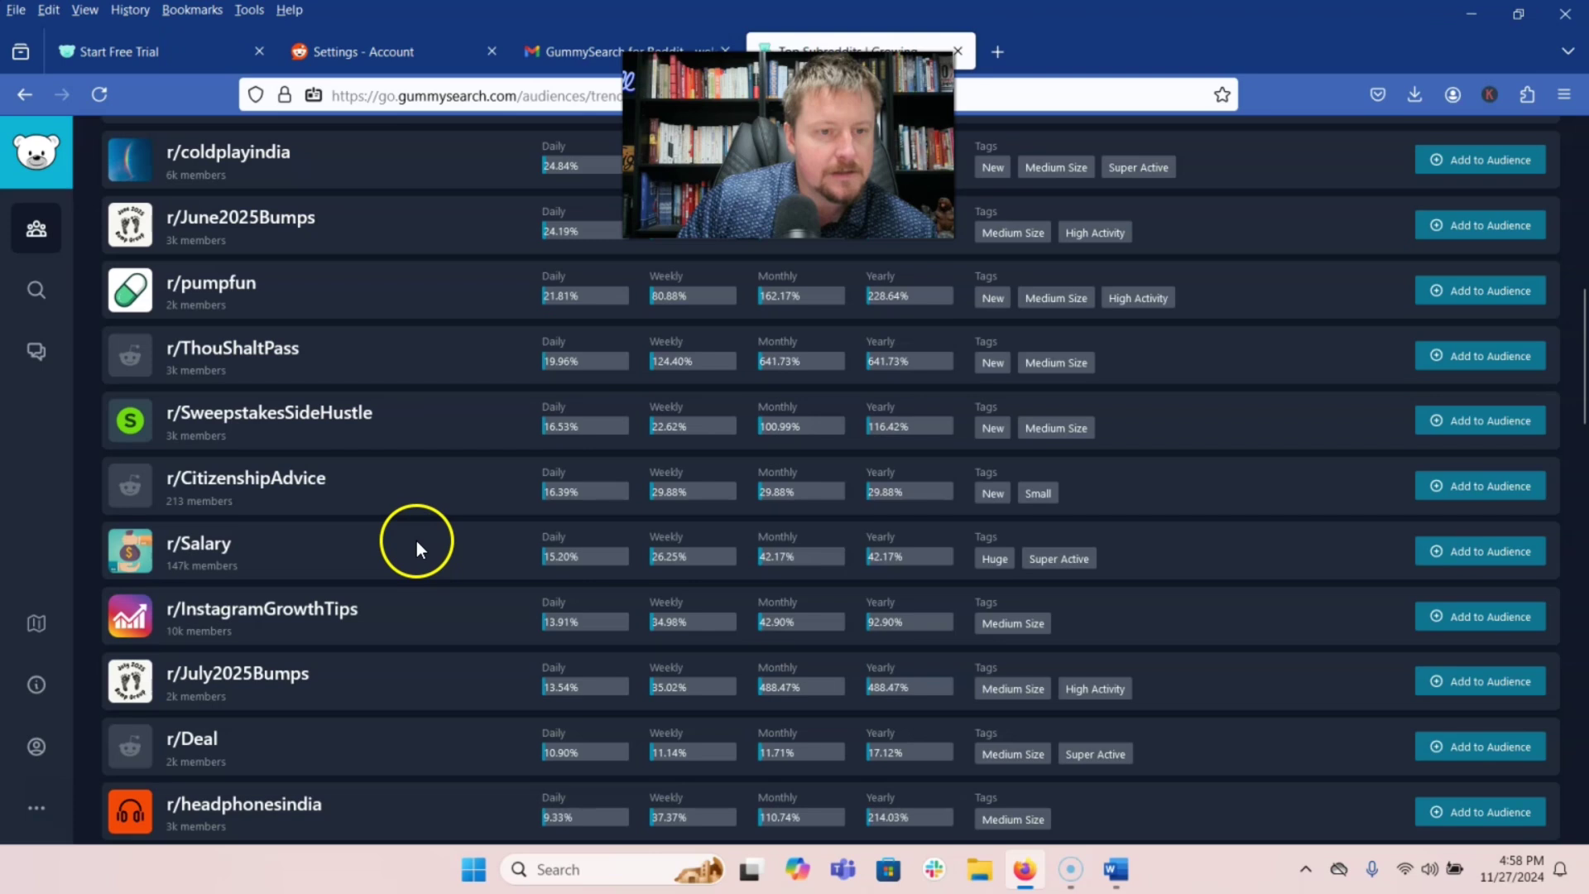
{"action": "scroll", "coordinate": [416, 541], "scroll_direction": "down", "scroll_amount": 1}
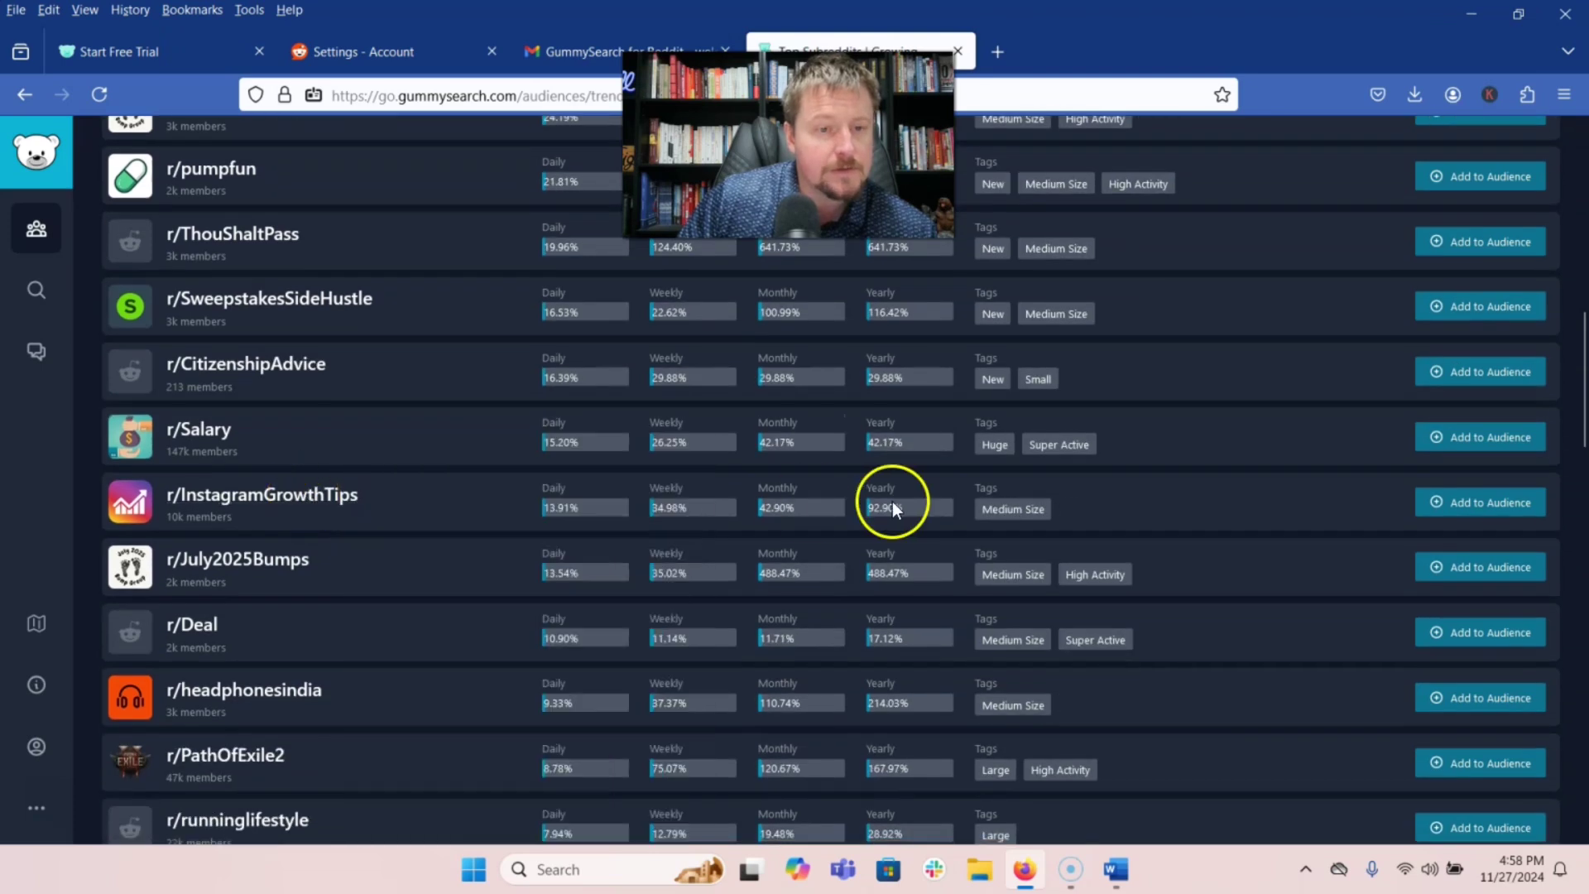
{"action": "scroll", "coordinate": [321, 523], "scroll_direction": "down", "scroll_amount": 1}
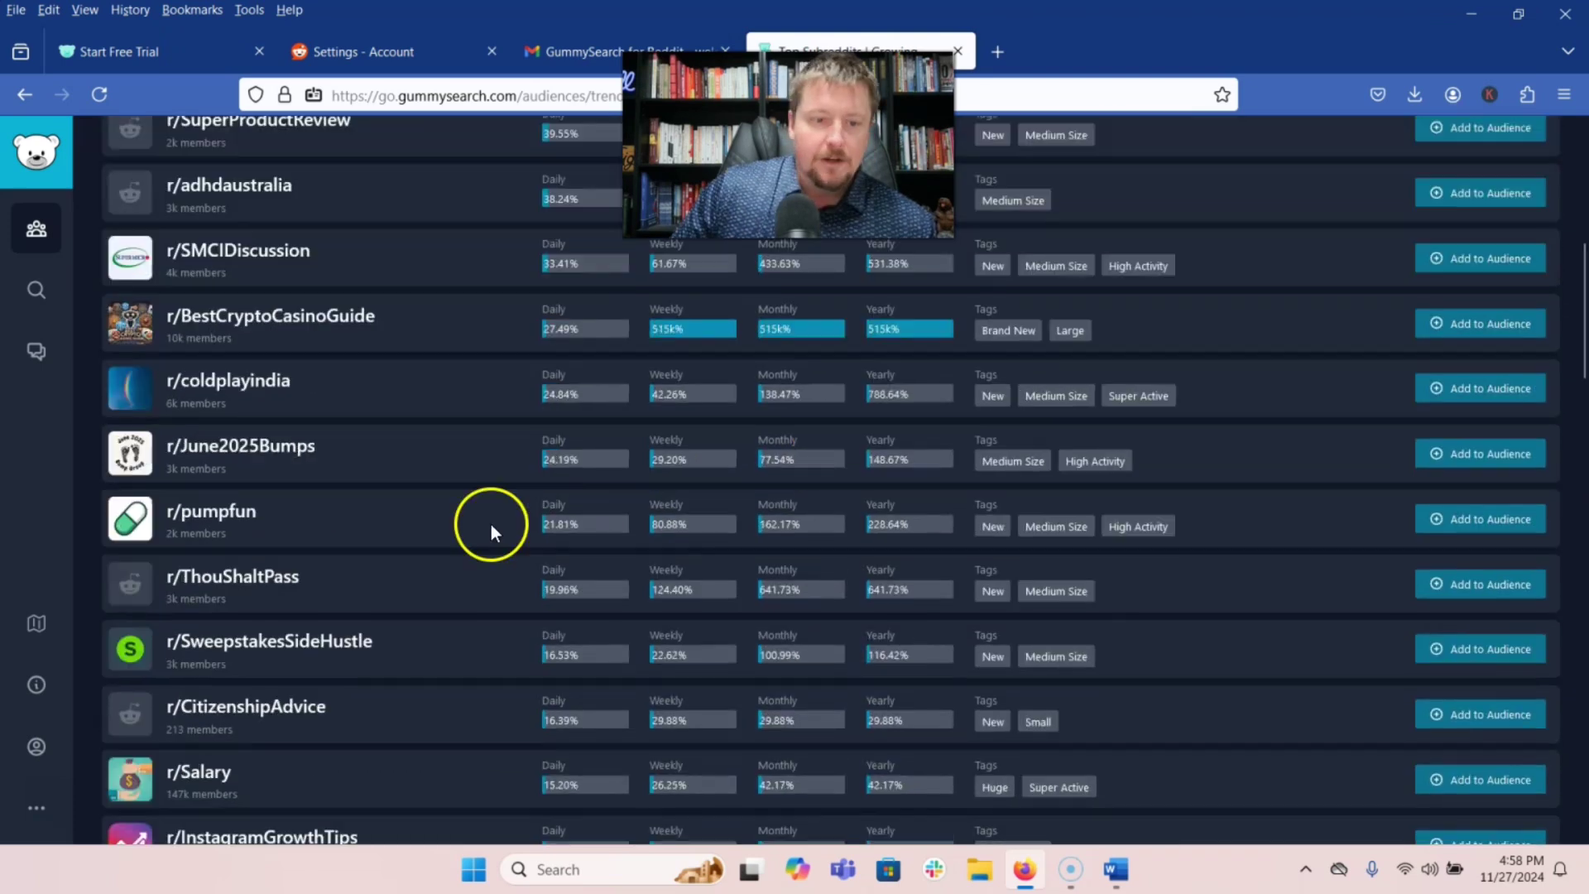
{"action": "scroll", "coordinate": [264, 519], "scroll_direction": "down", "scroll_amount": 3}
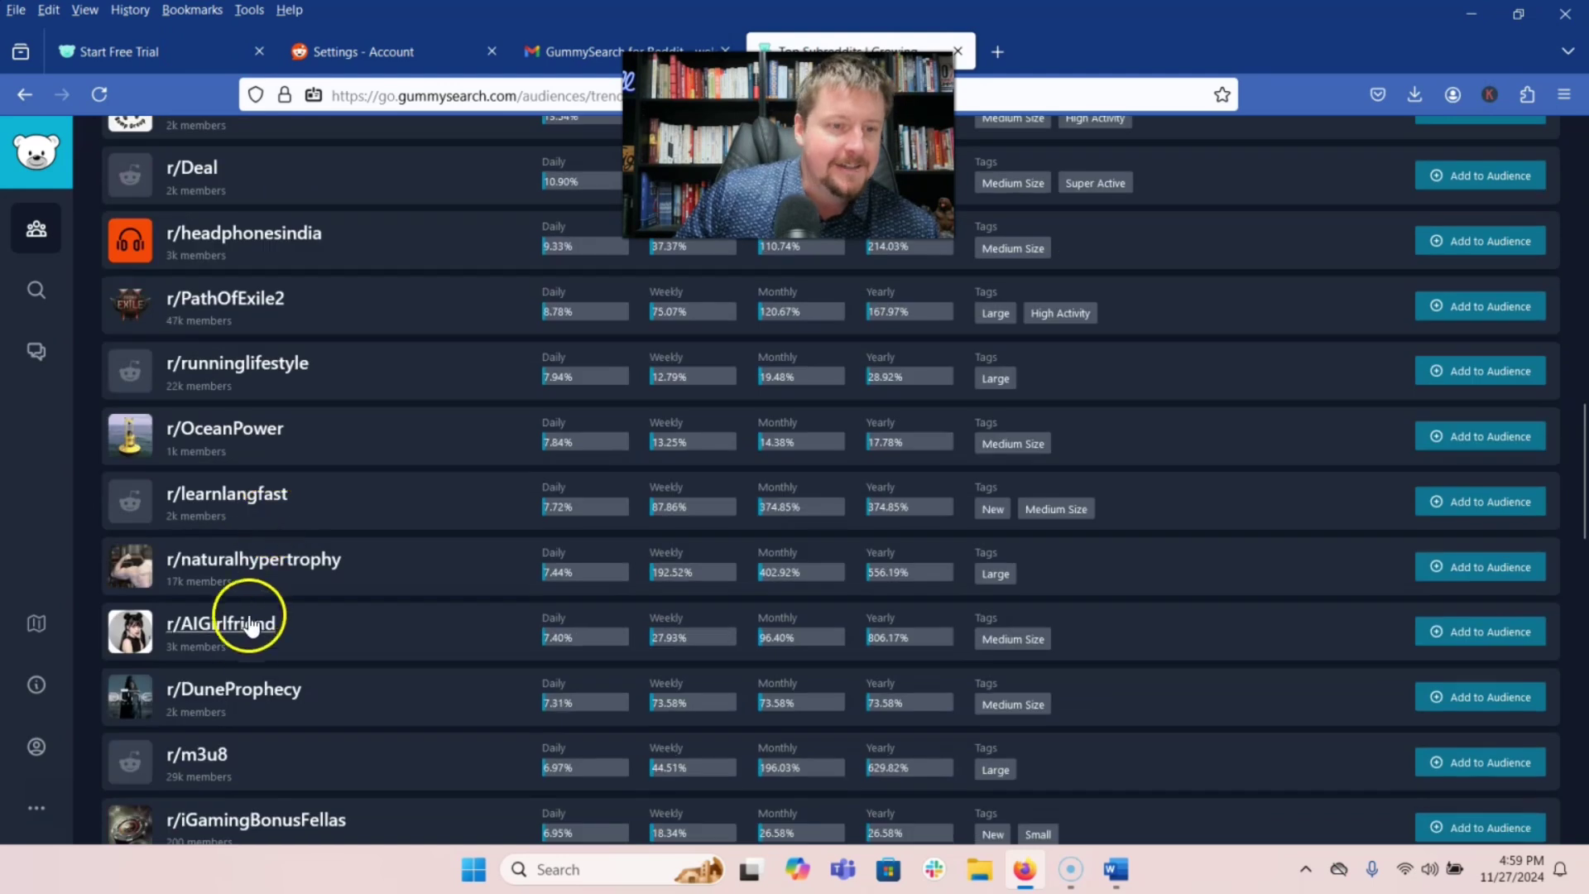
{"action": "scroll", "coordinate": [245, 513], "scroll_direction": "down", "scroll_amount": 3}
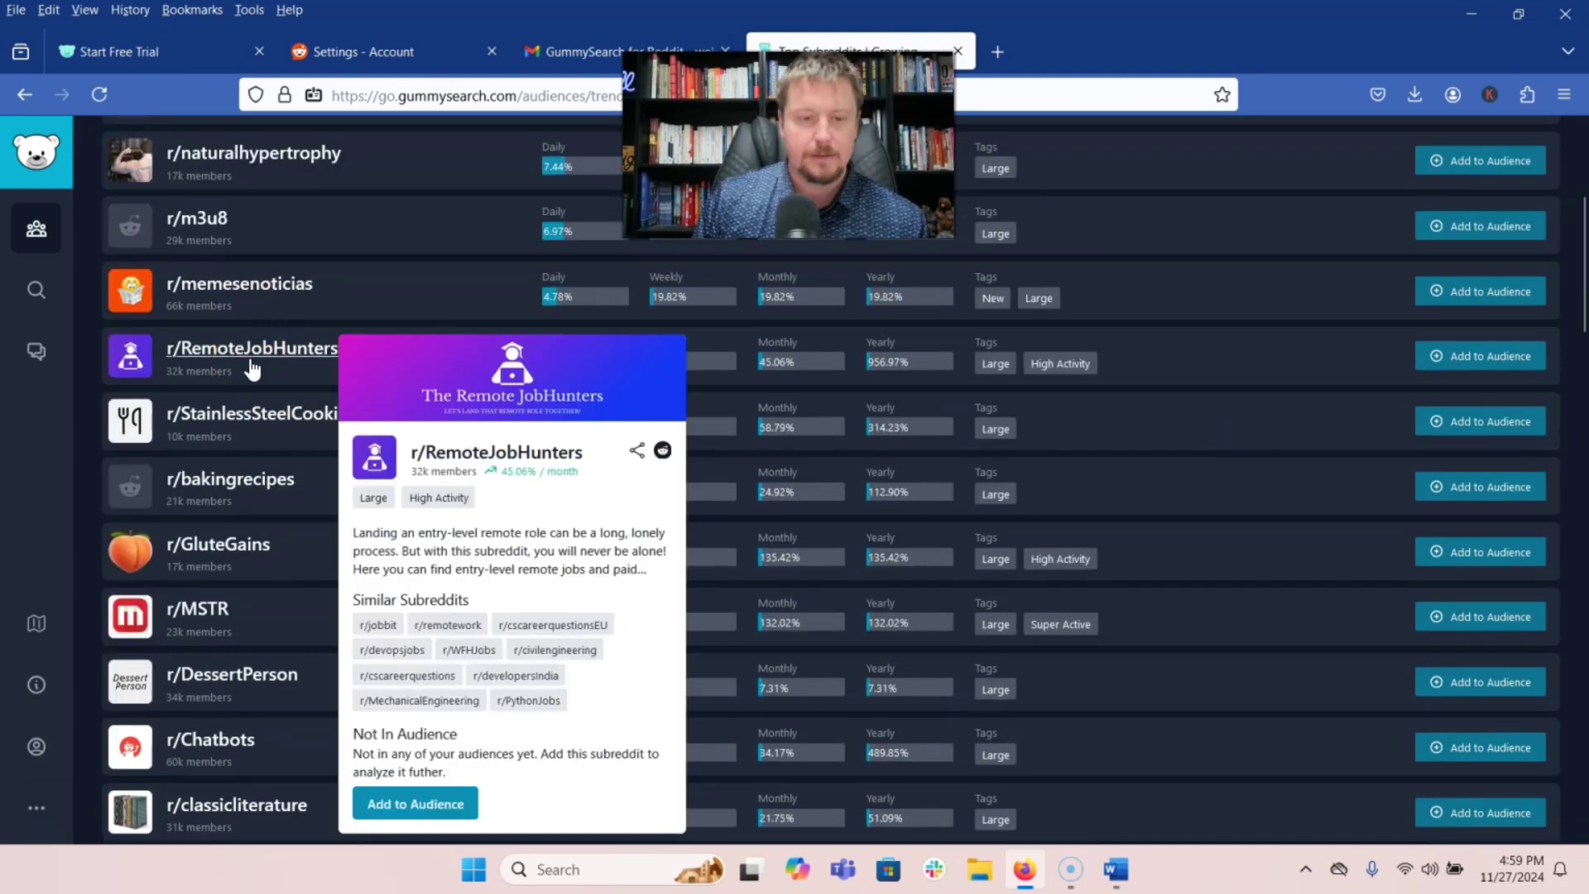
{"action": "scroll", "coordinate": [252, 367], "scroll_direction": "up", "scroll_amount": 3}
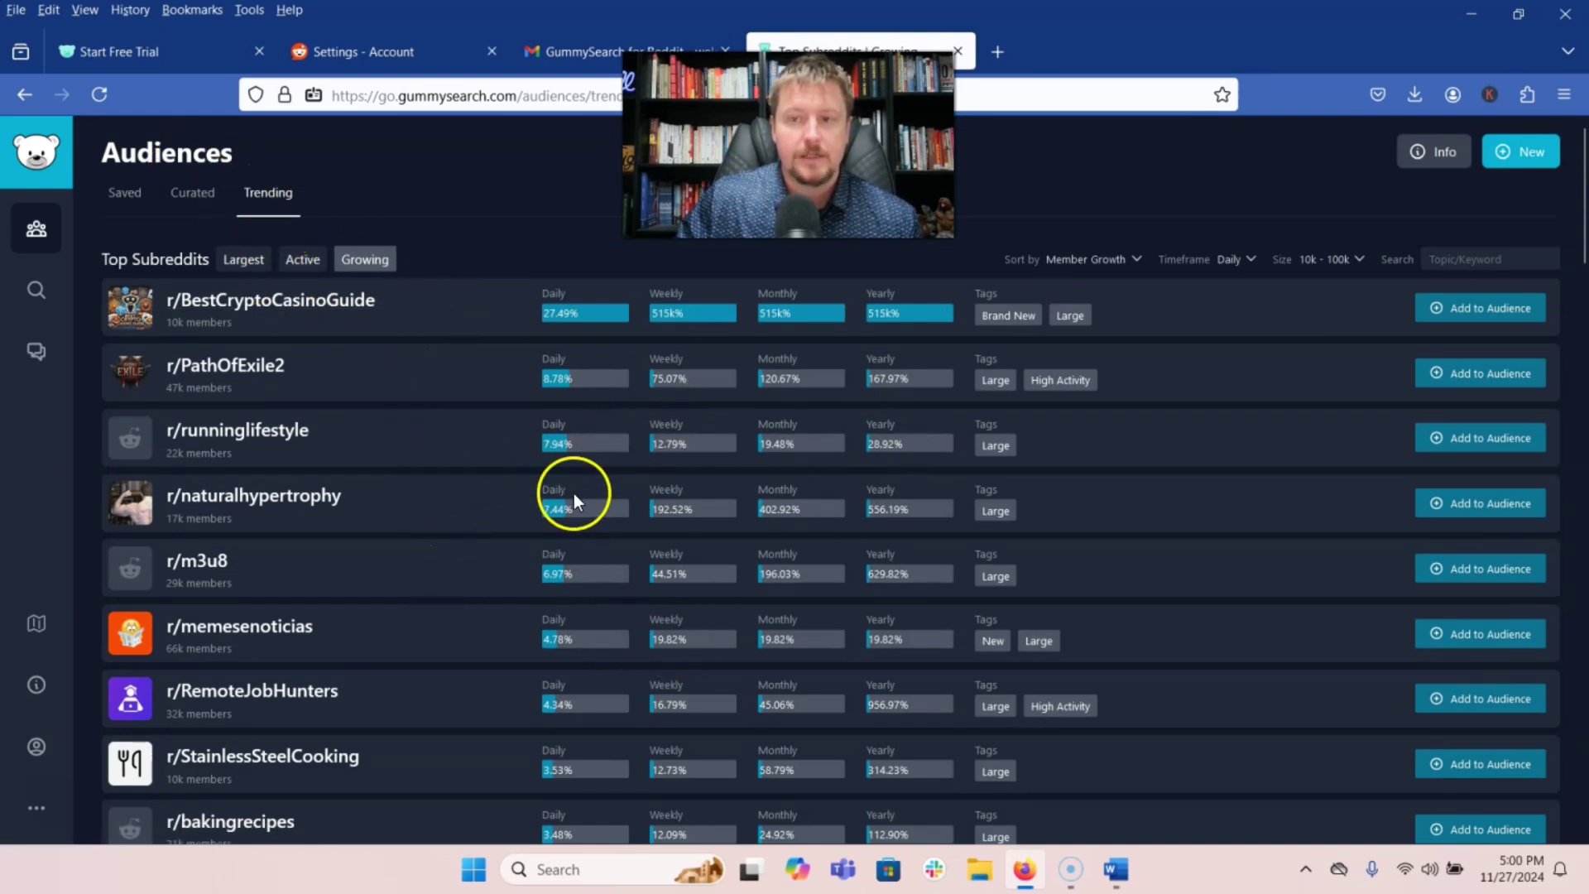
{"action": "left_click", "coordinate": [193, 195]}
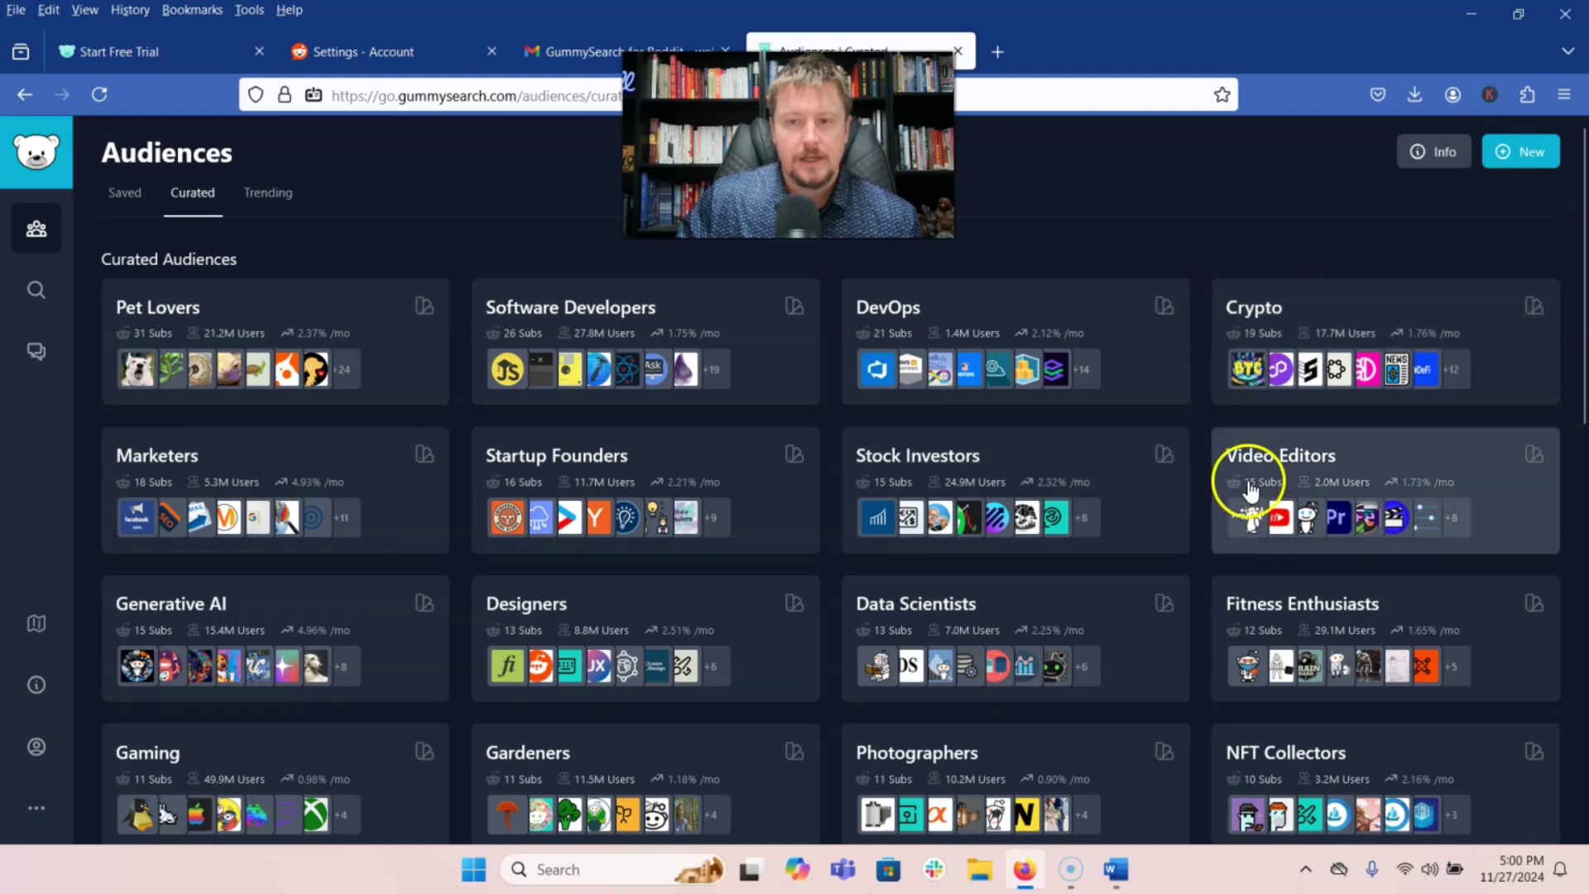
{"action": "scroll", "coordinate": [873, 465], "scroll_direction": "down", "scroll_amount": 2}
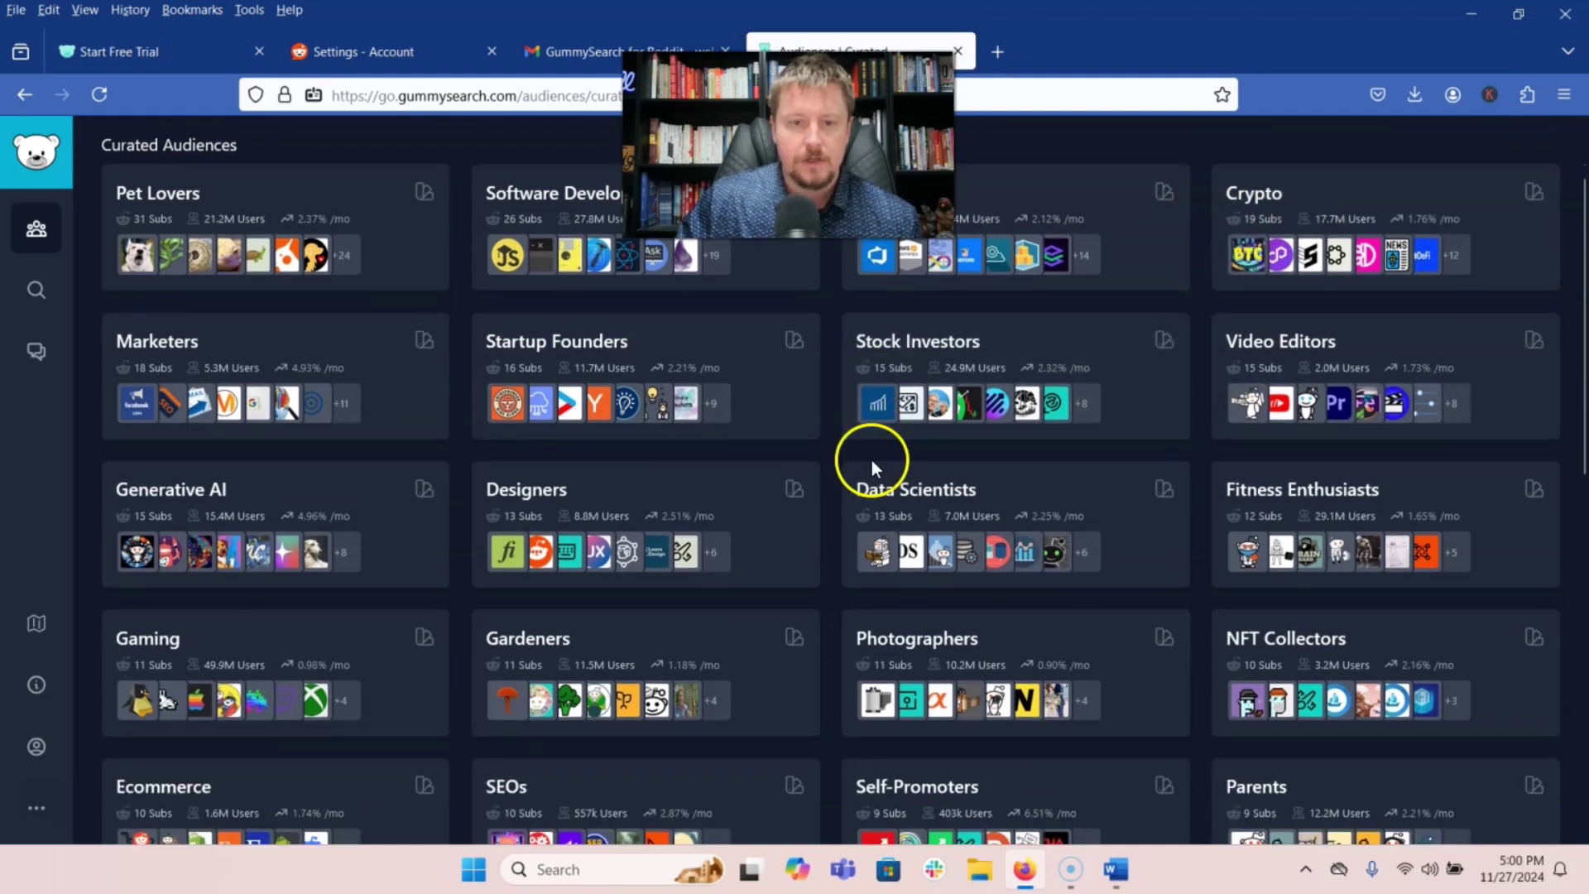
{"action": "scroll", "coordinate": [1276, 355], "scroll_direction": "up", "scroll_amount": 2}
Step: Open the Crypto curated audience and review its topics, subreddits and AI themes
{"action": "left_click", "coordinate": [1304, 329]}
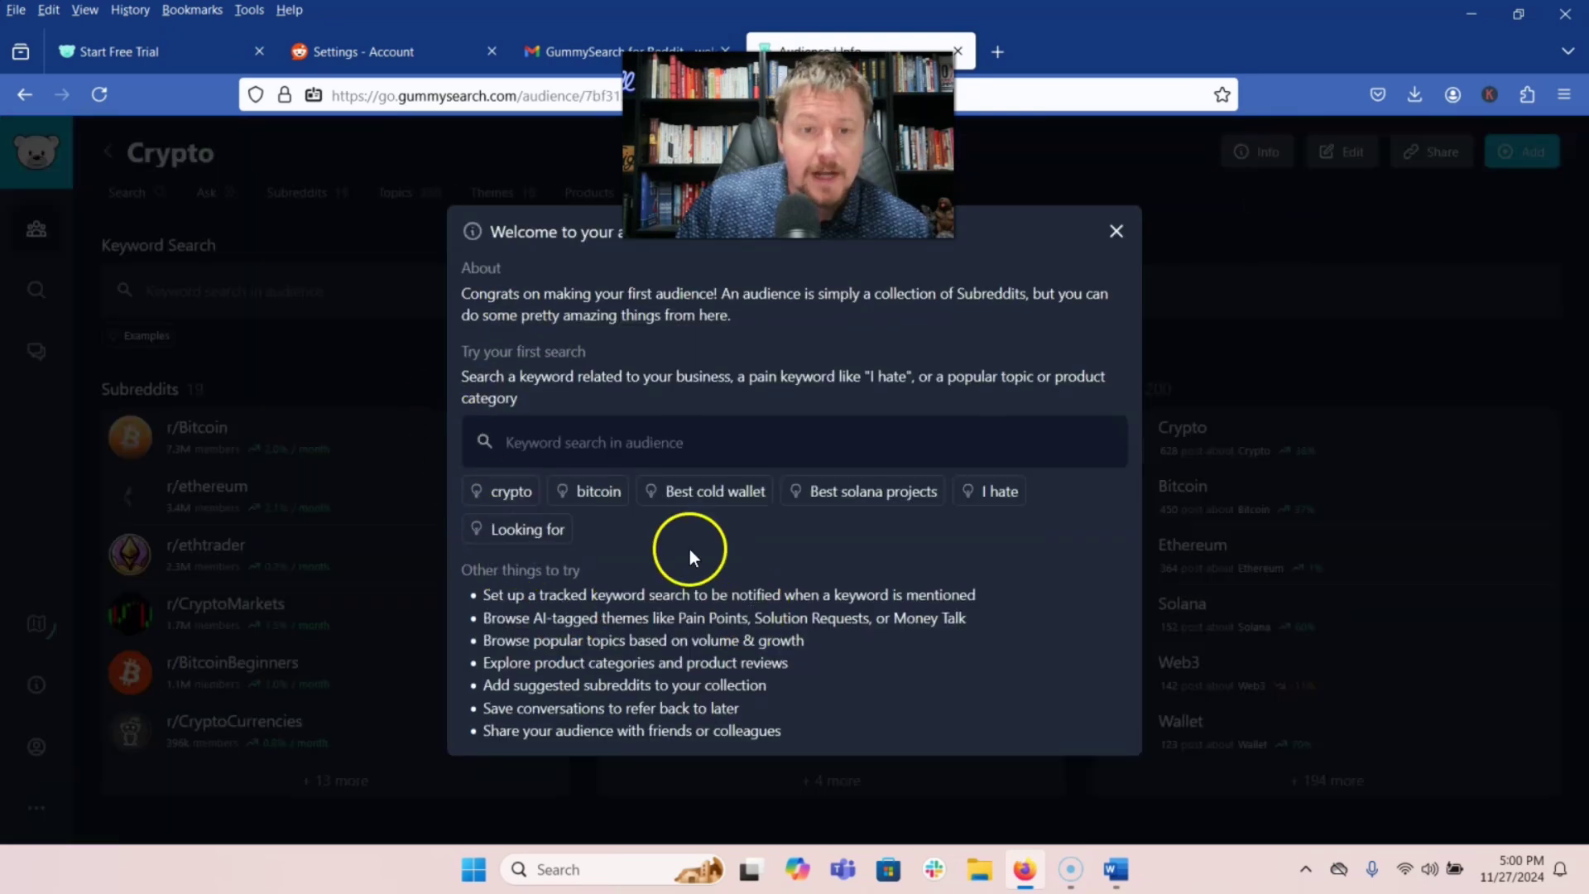
{"action": "left_click", "coordinate": [1116, 233]}
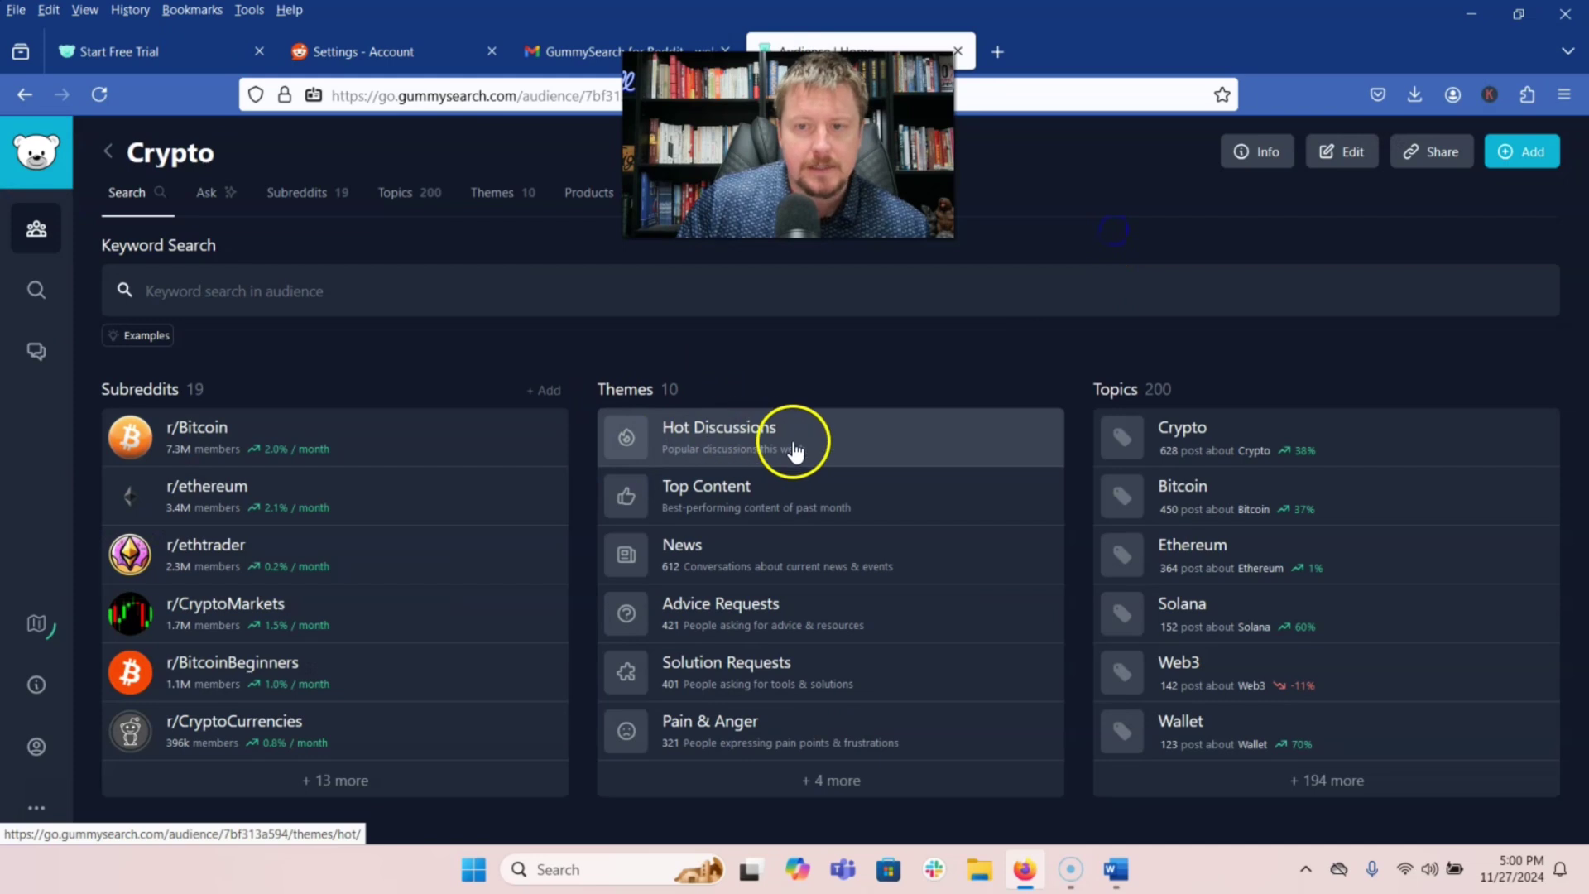
{"action": "left_click", "coordinate": [288, 419]}
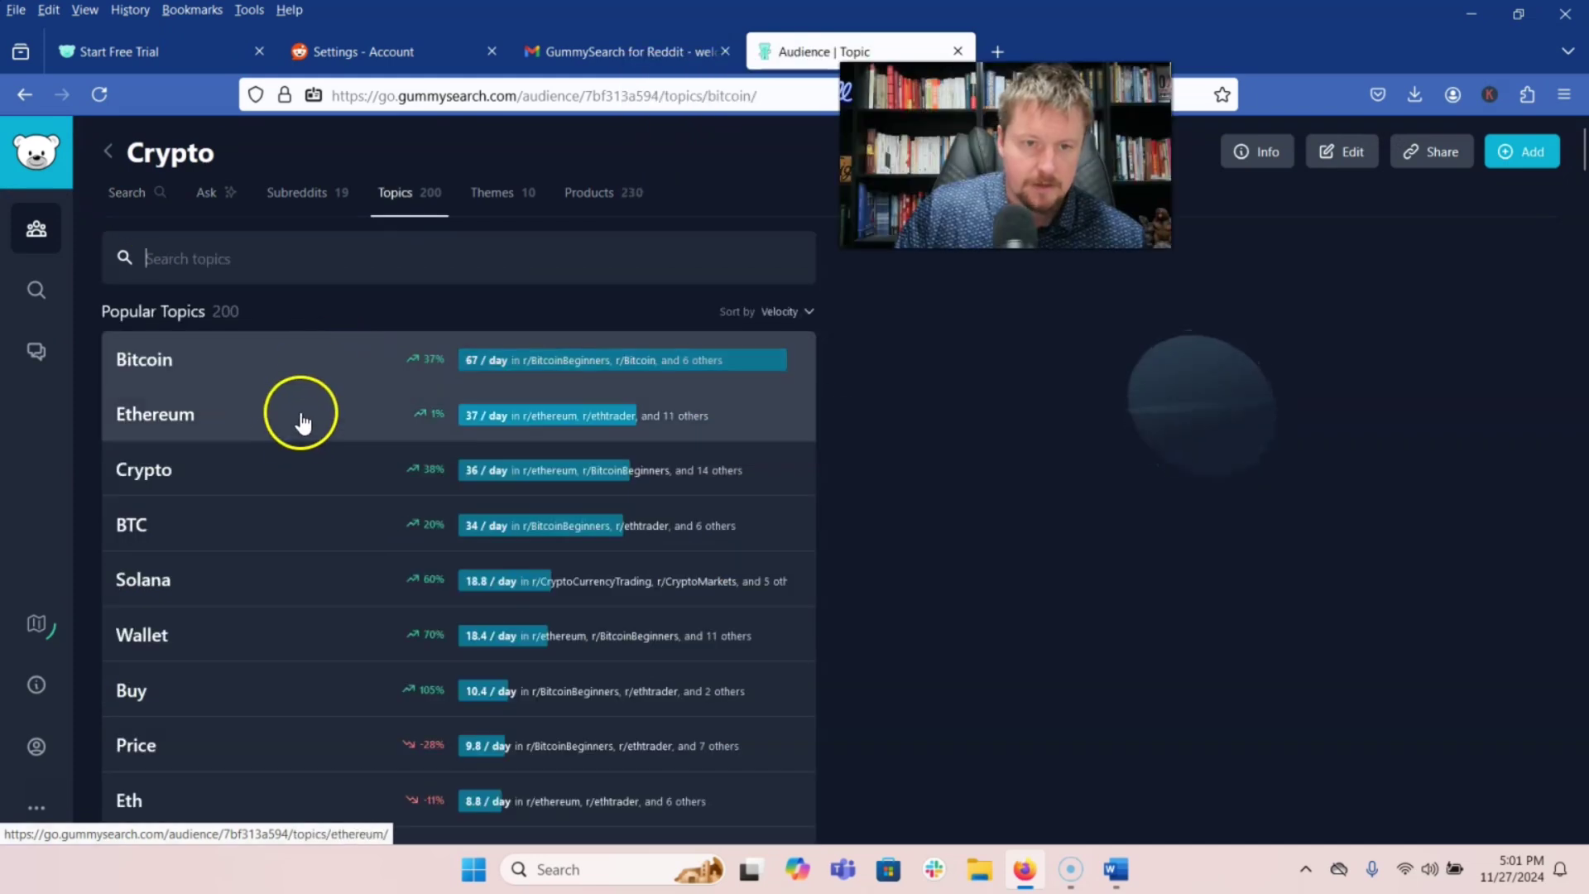
{"action": "left_click", "coordinate": [297, 192]}
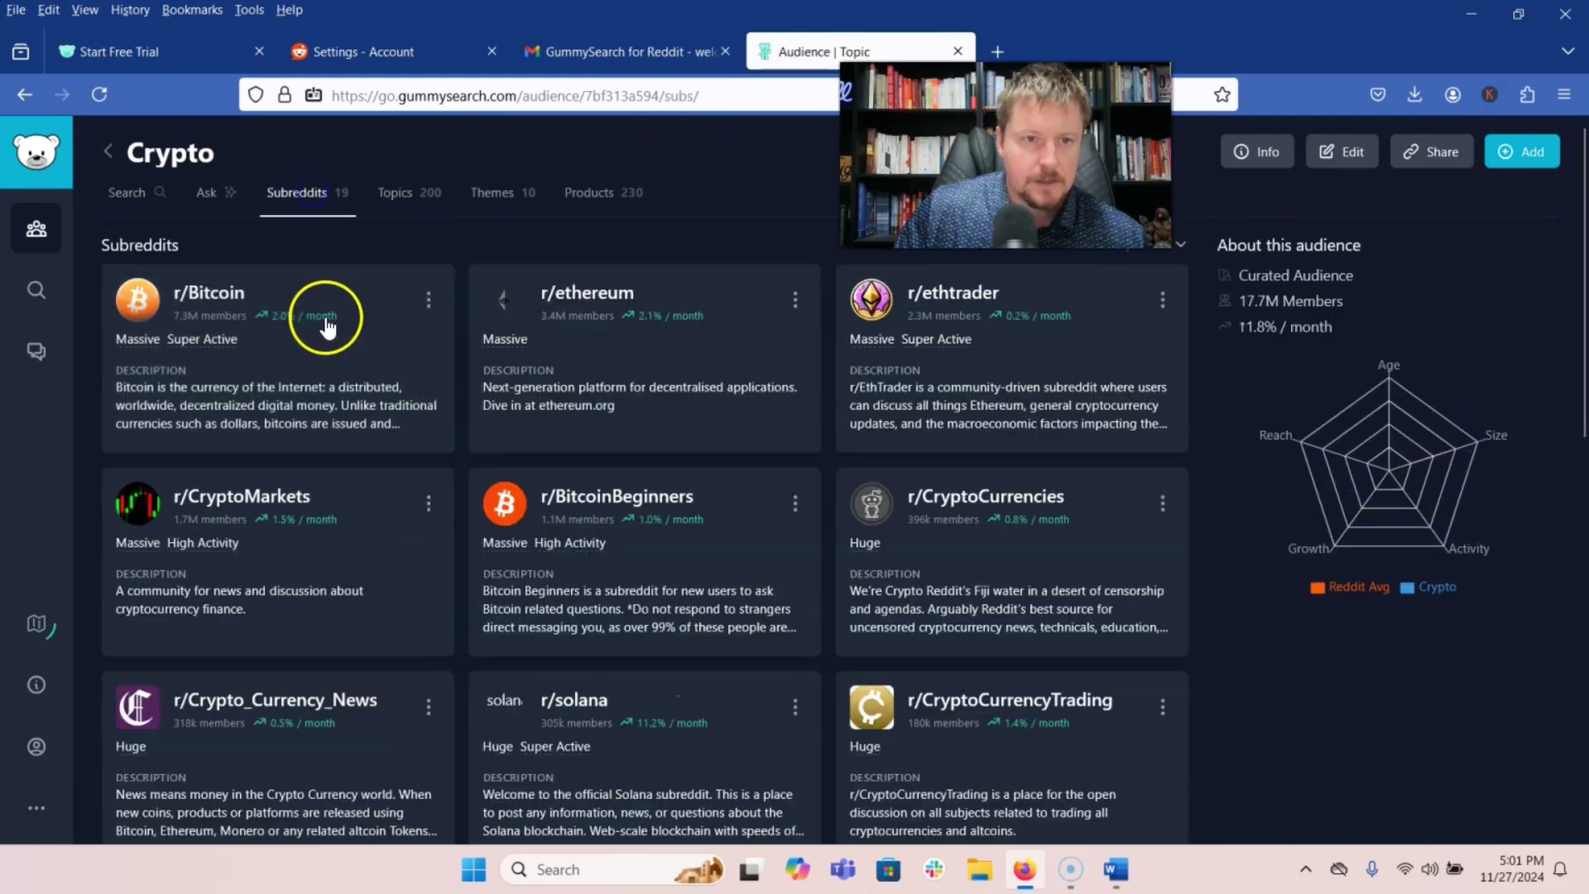
{"action": "left_click", "coordinate": [492, 192]}
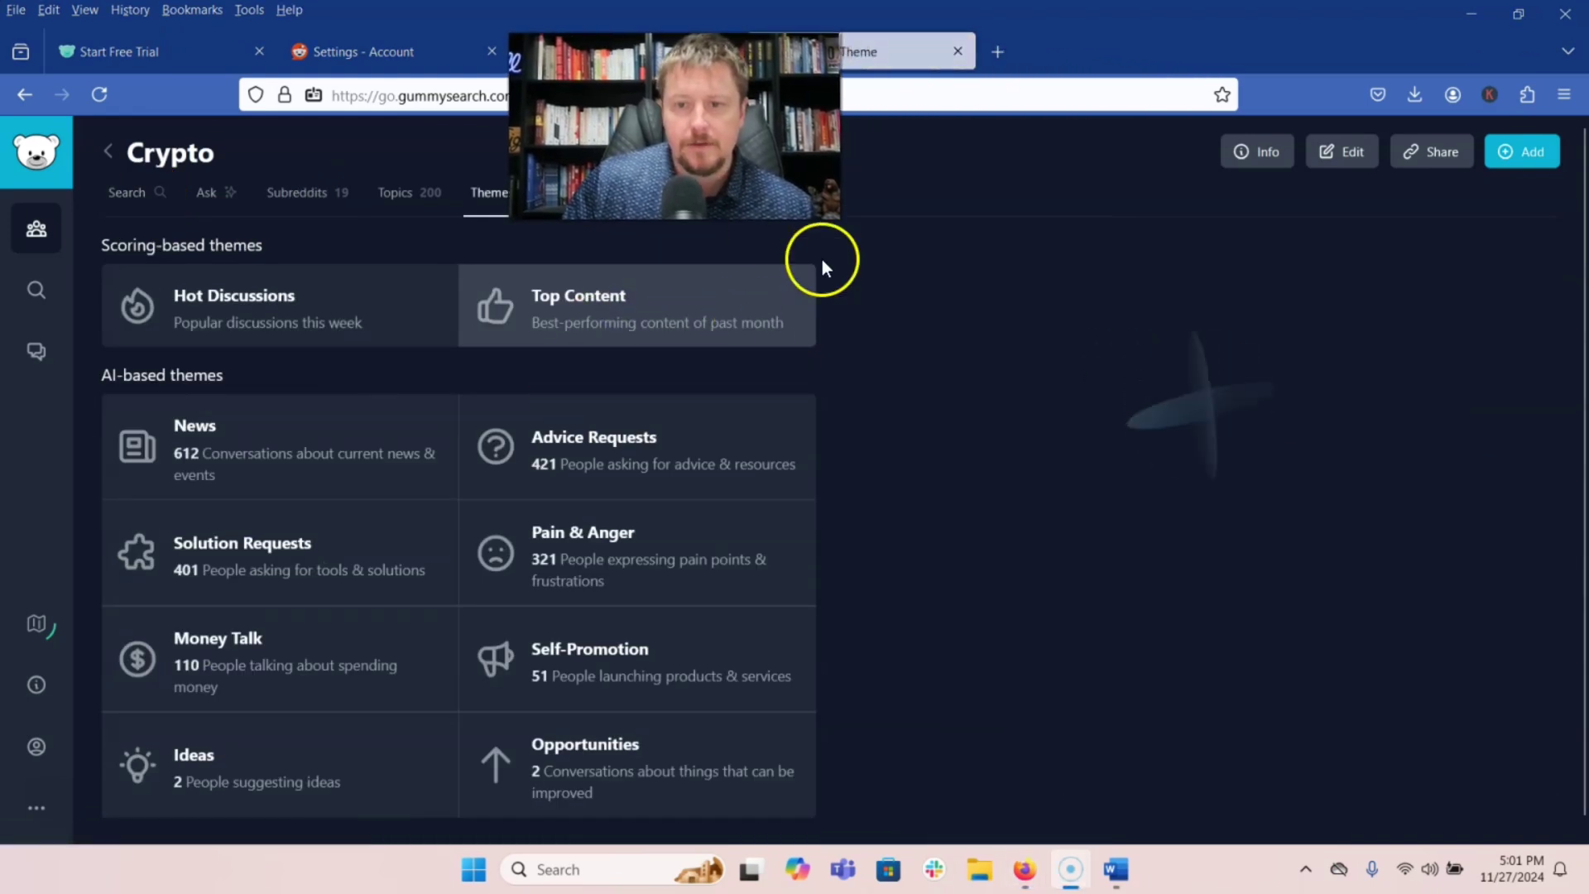
Step: Read top Crypto posts like 'My Accidental Bitcoin Journey Ended Tonight', then return to Audiences
{"action": "left_click", "coordinate": [813, 280]}
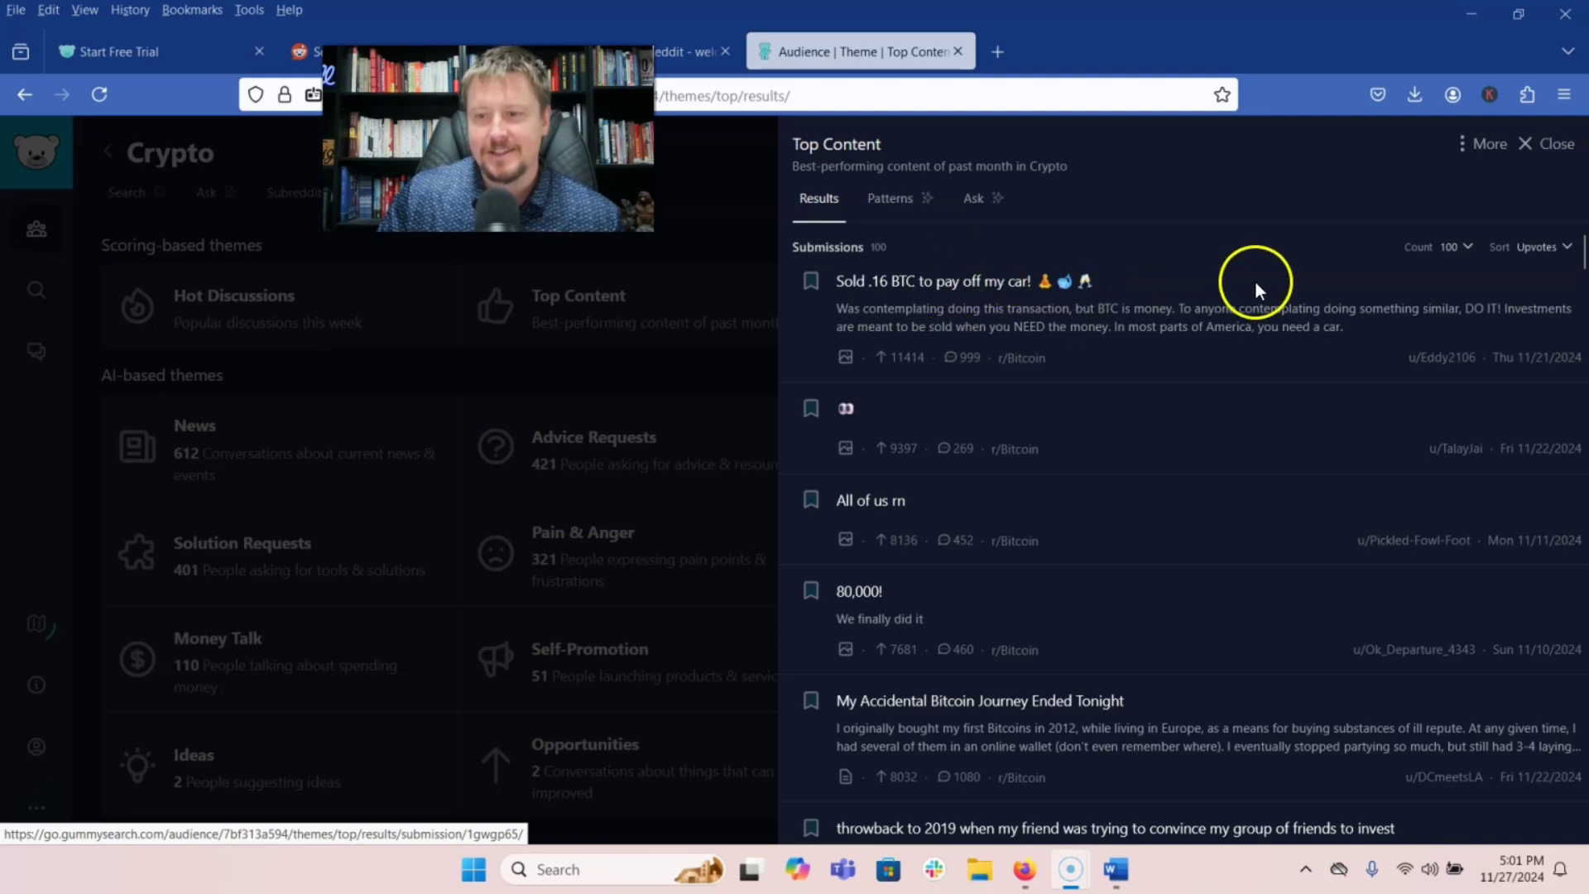
{"action": "left_click", "coordinate": [1213, 527]}
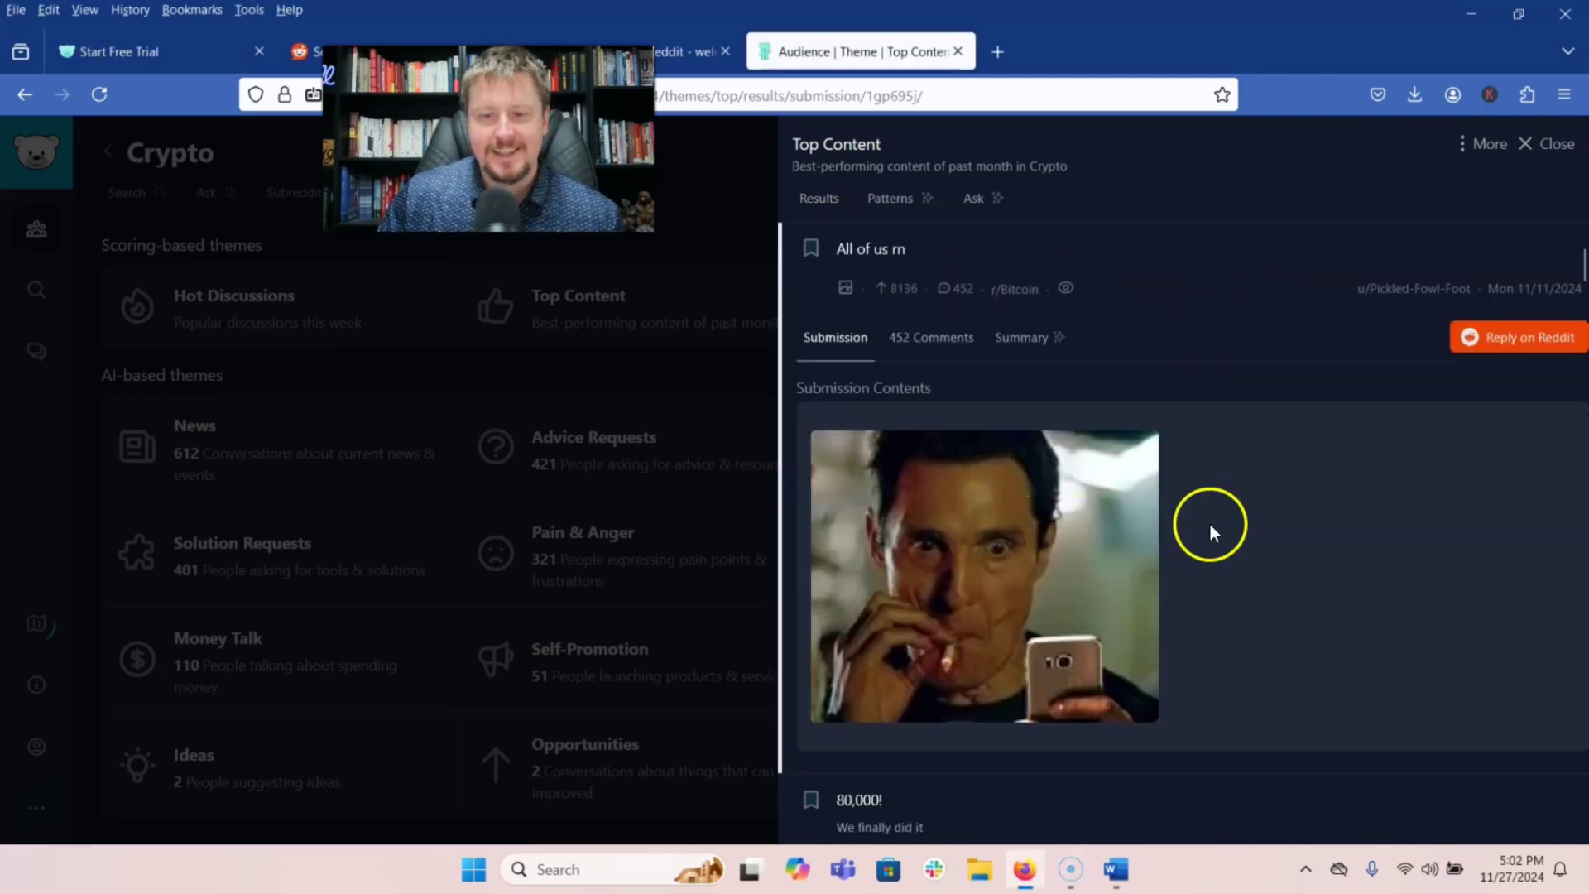
{"action": "scroll", "coordinate": [993, 485], "scroll_direction": "down", "scroll_amount": 3}
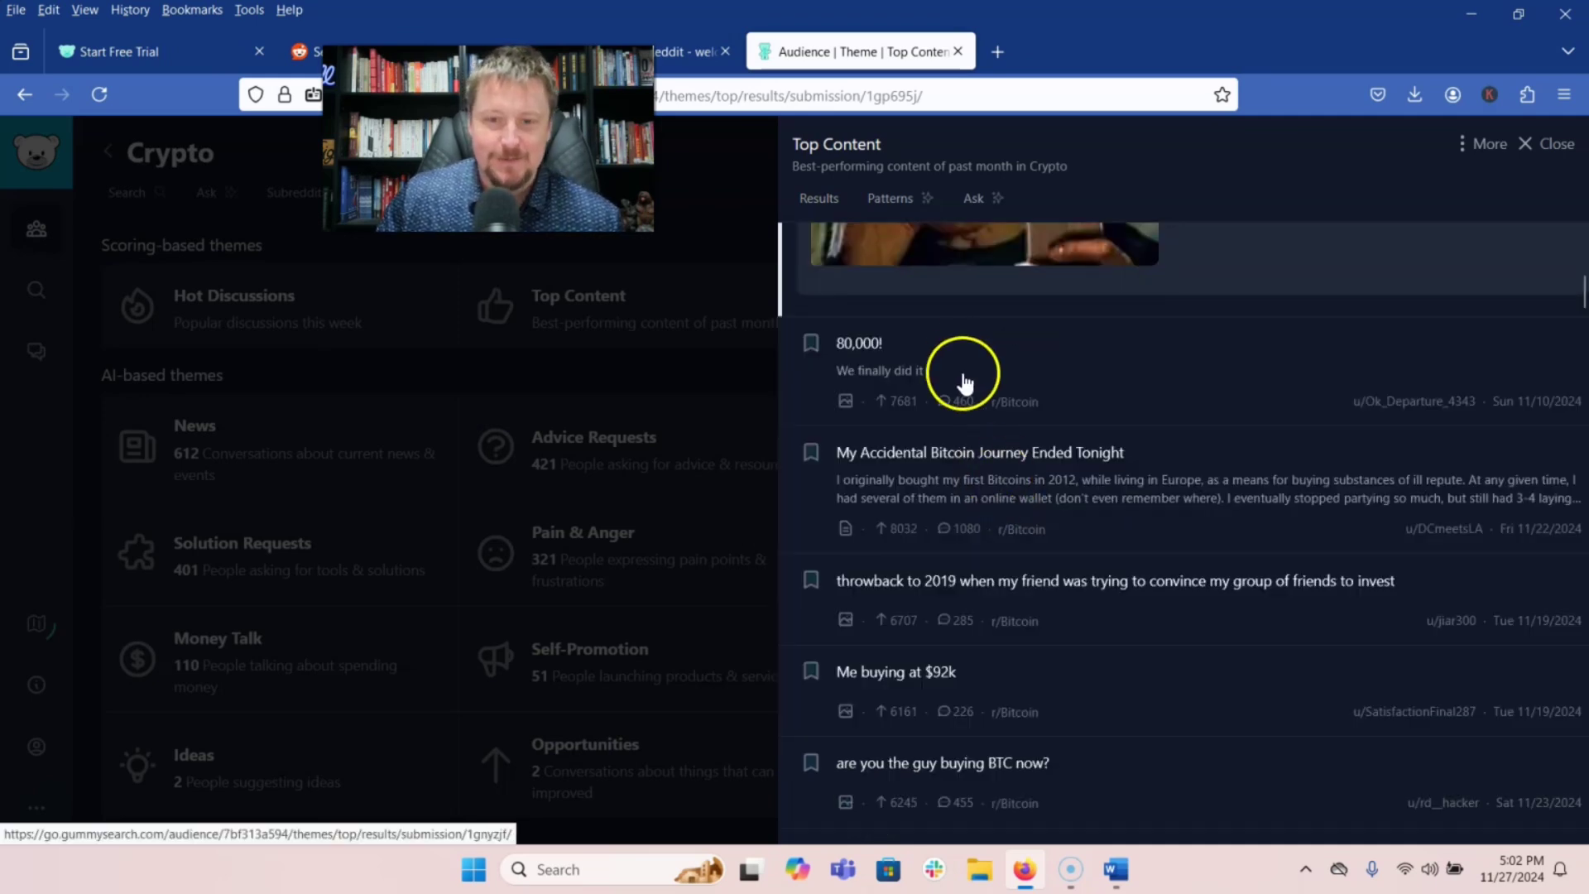
{"action": "left_click", "coordinate": [907, 465]}
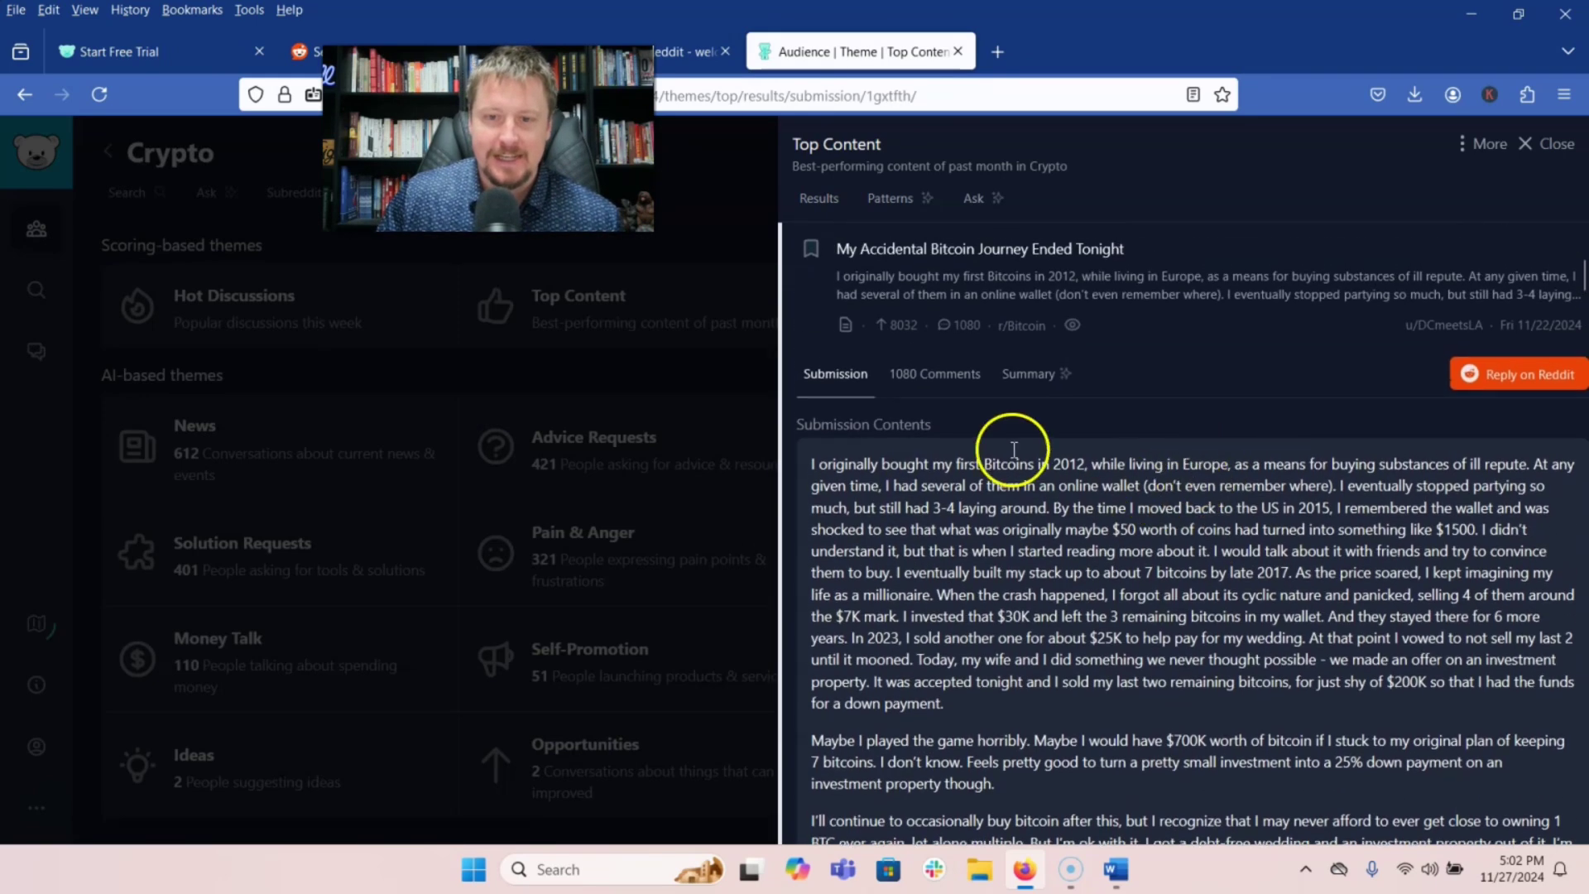
{"action": "left_click", "coordinate": [952, 251]}
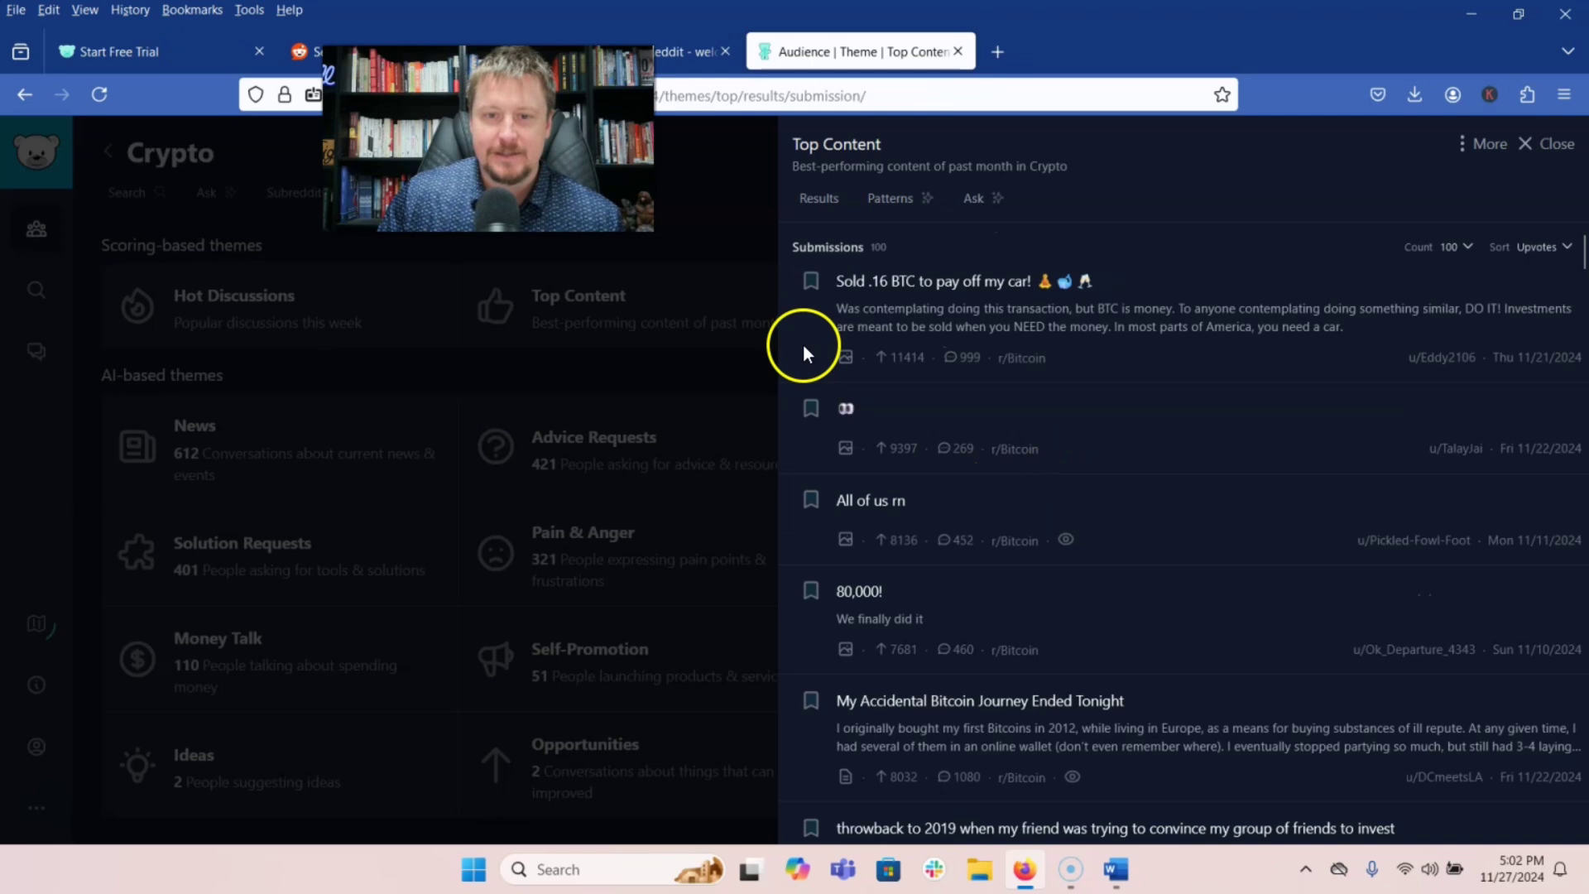
{"action": "left_click", "coordinate": [667, 311]}
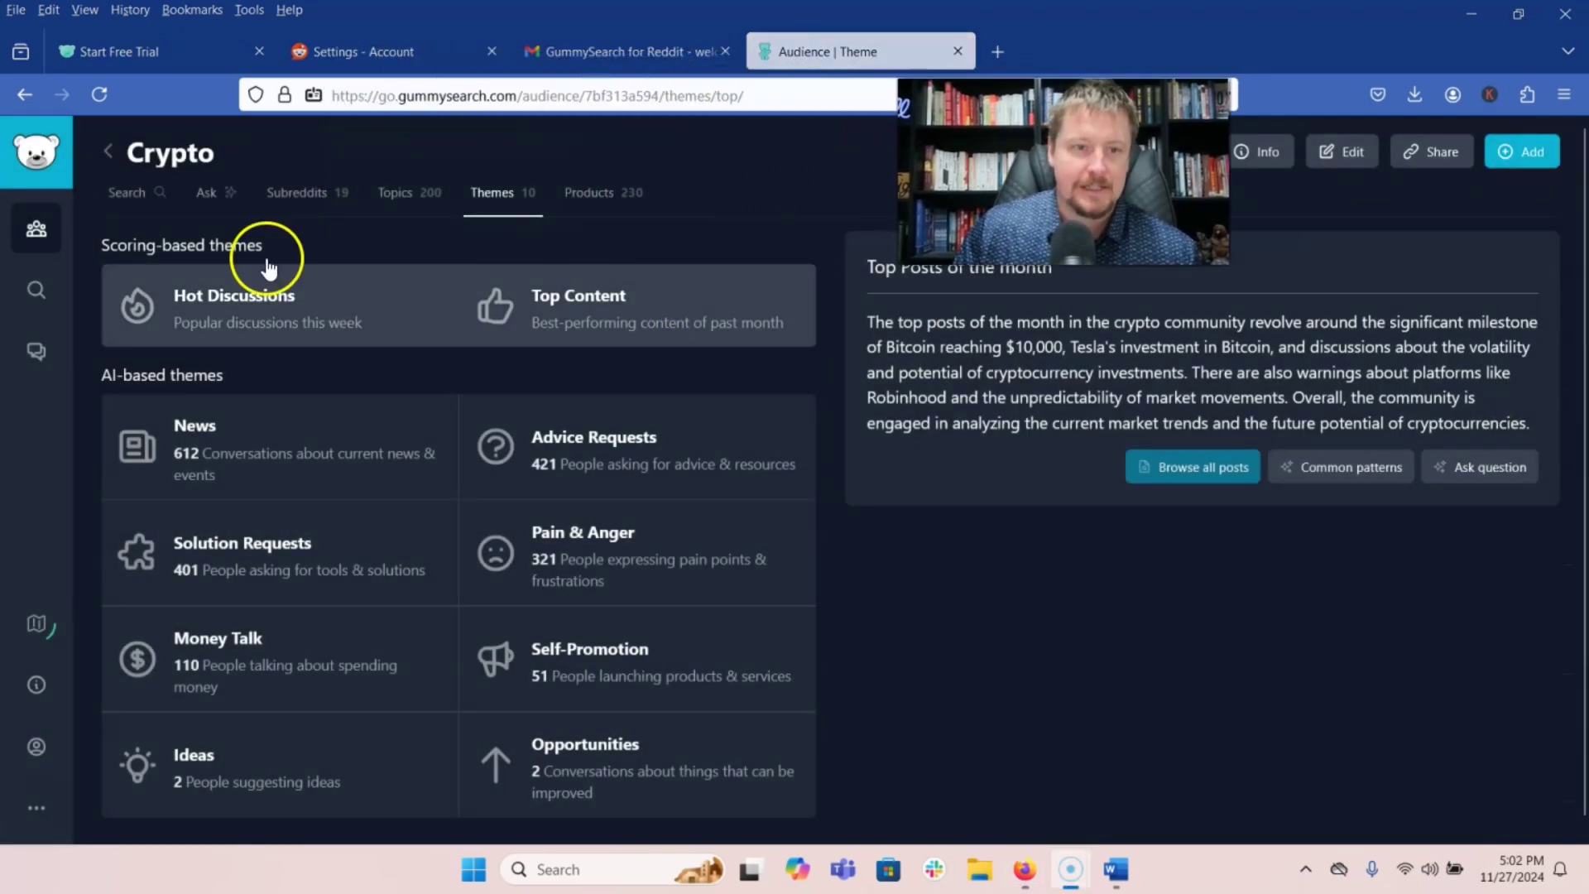
{"action": "left_click", "coordinate": [106, 151]}
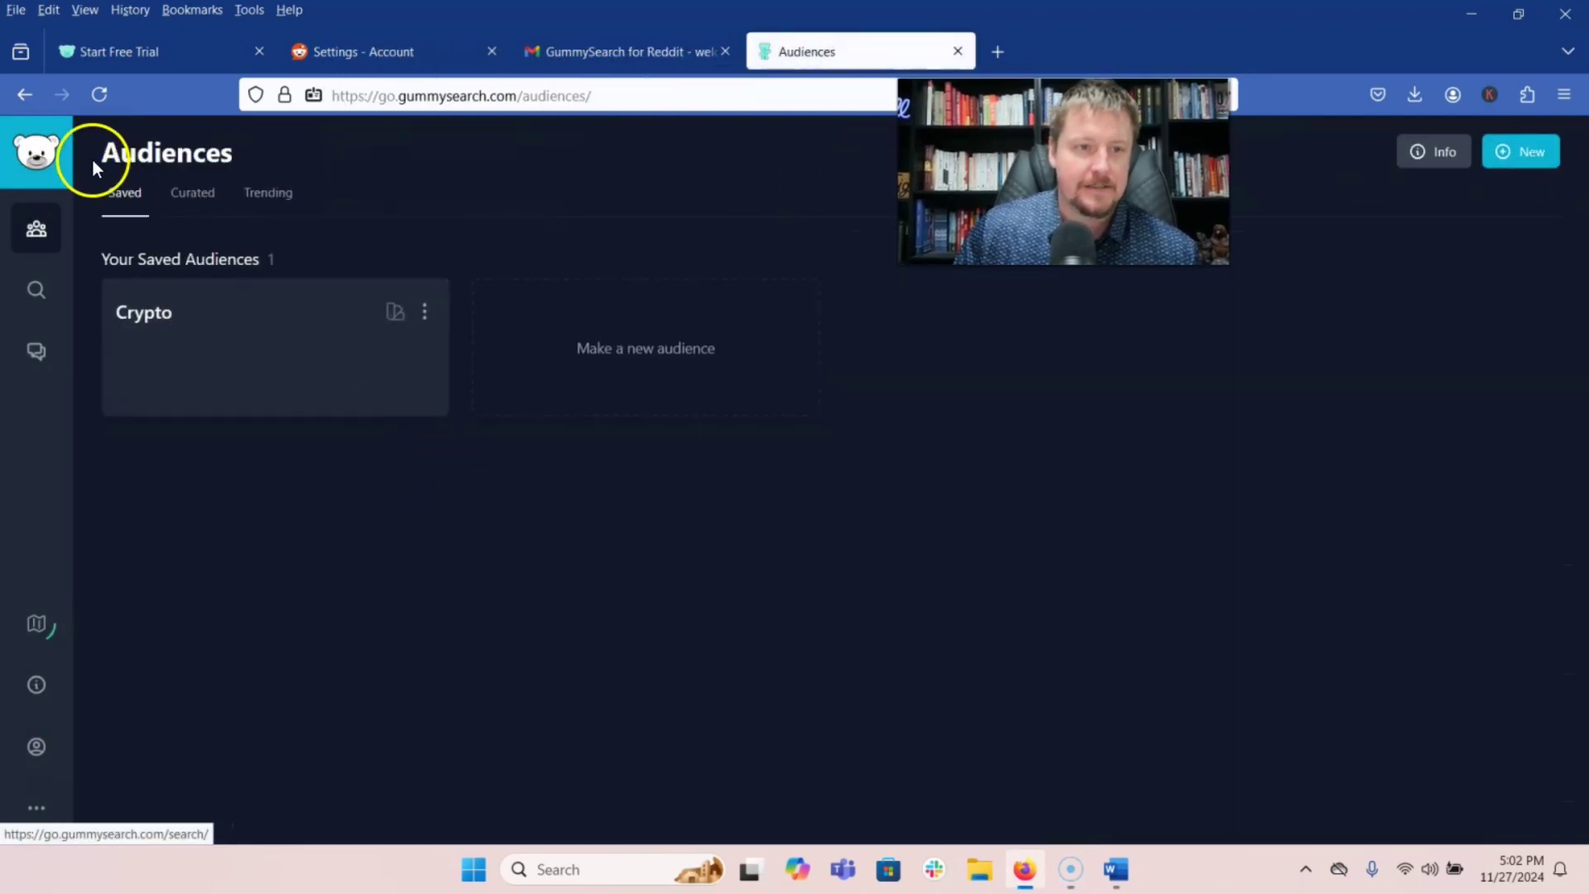
Step: Save the curated No-code audience, view its overview, then browse Curated audiences again
{"action": "left_click", "coordinate": [193, 192]}
{"action": "scroll", "coordinate": [368, 349], "scroll_direction": "down", "scroll_amount": 5}
{"action": "scroll", "coordinate": [276, 533], "scroll_direction": "down", "scroll_amount": 3}
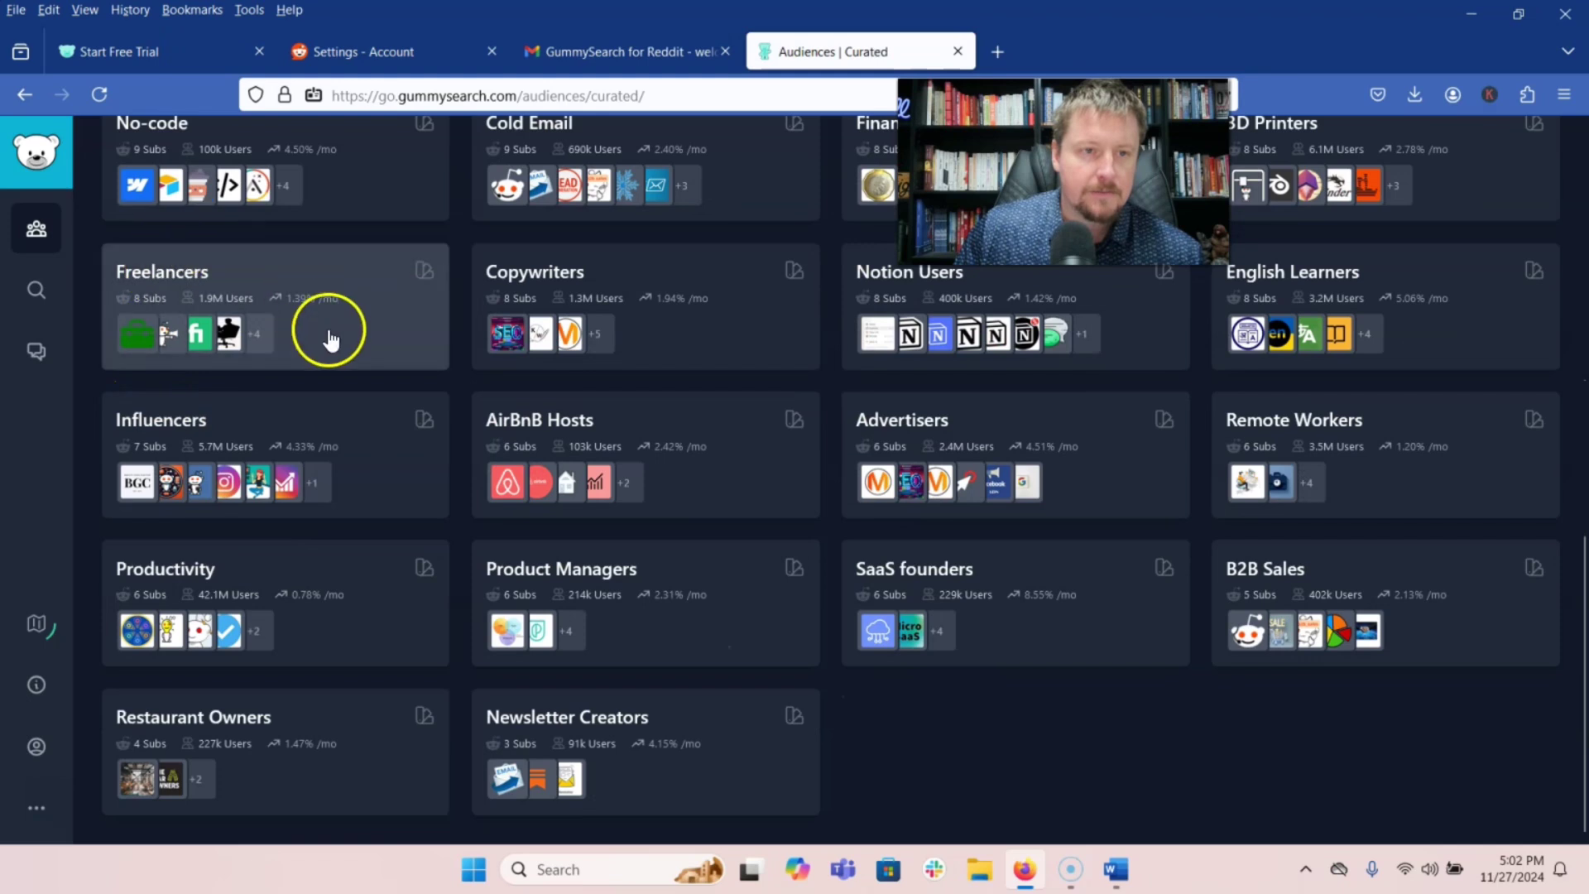
{"action": "scroll", "coordinate": [330, 338], "scroll_direction": "up", "scroll_amount": 2}
{"action": "left_click", "coordinate": [205, 354]}
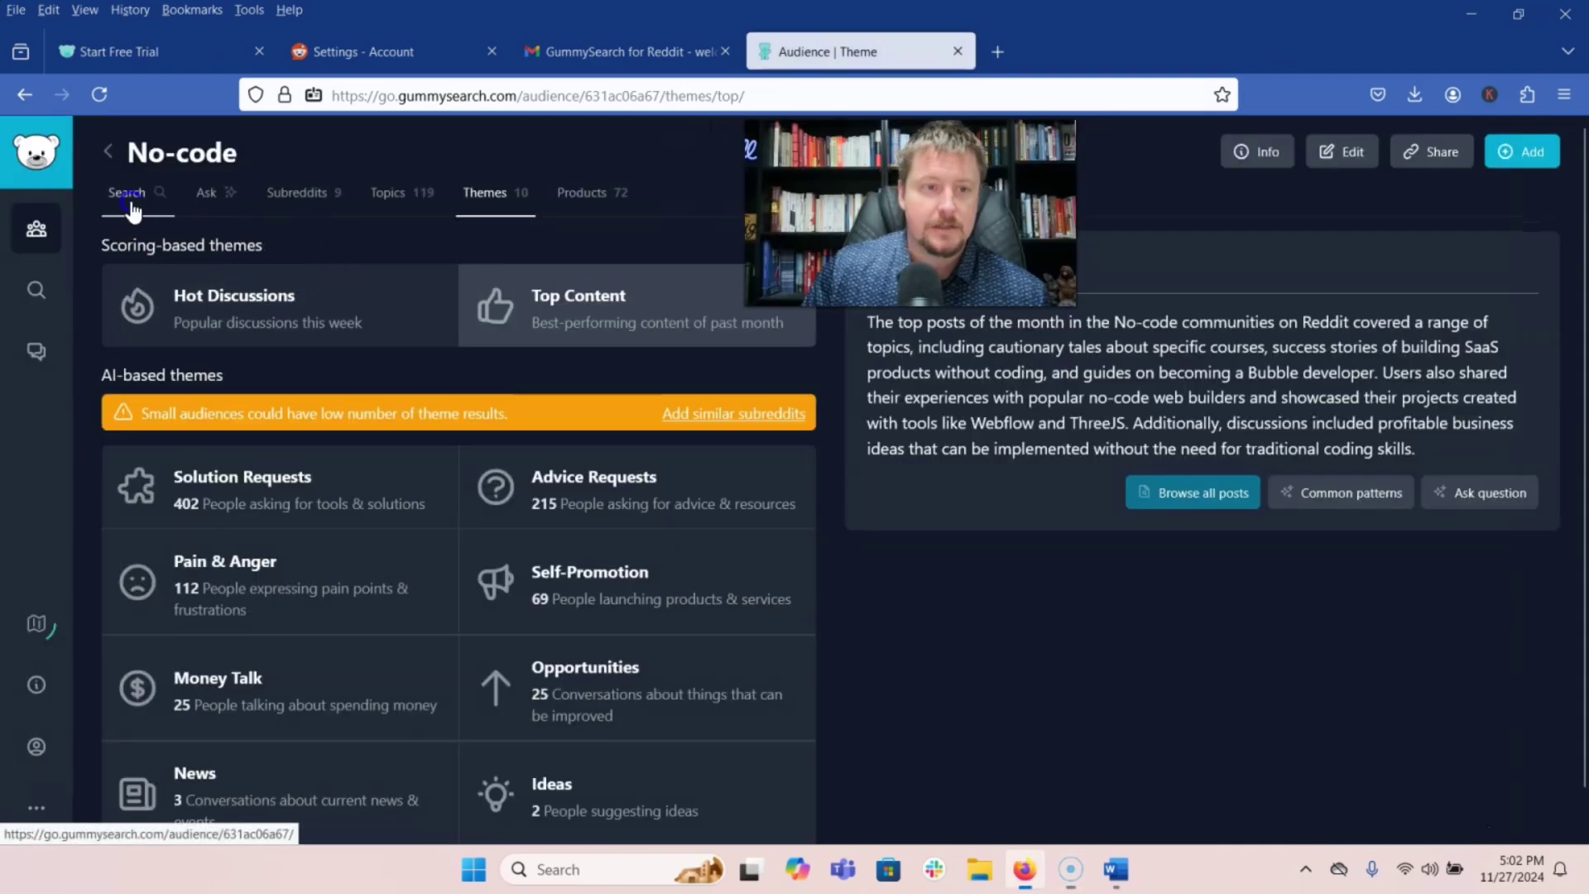
{"action": "left_click", "coordinate": [162, 193]}
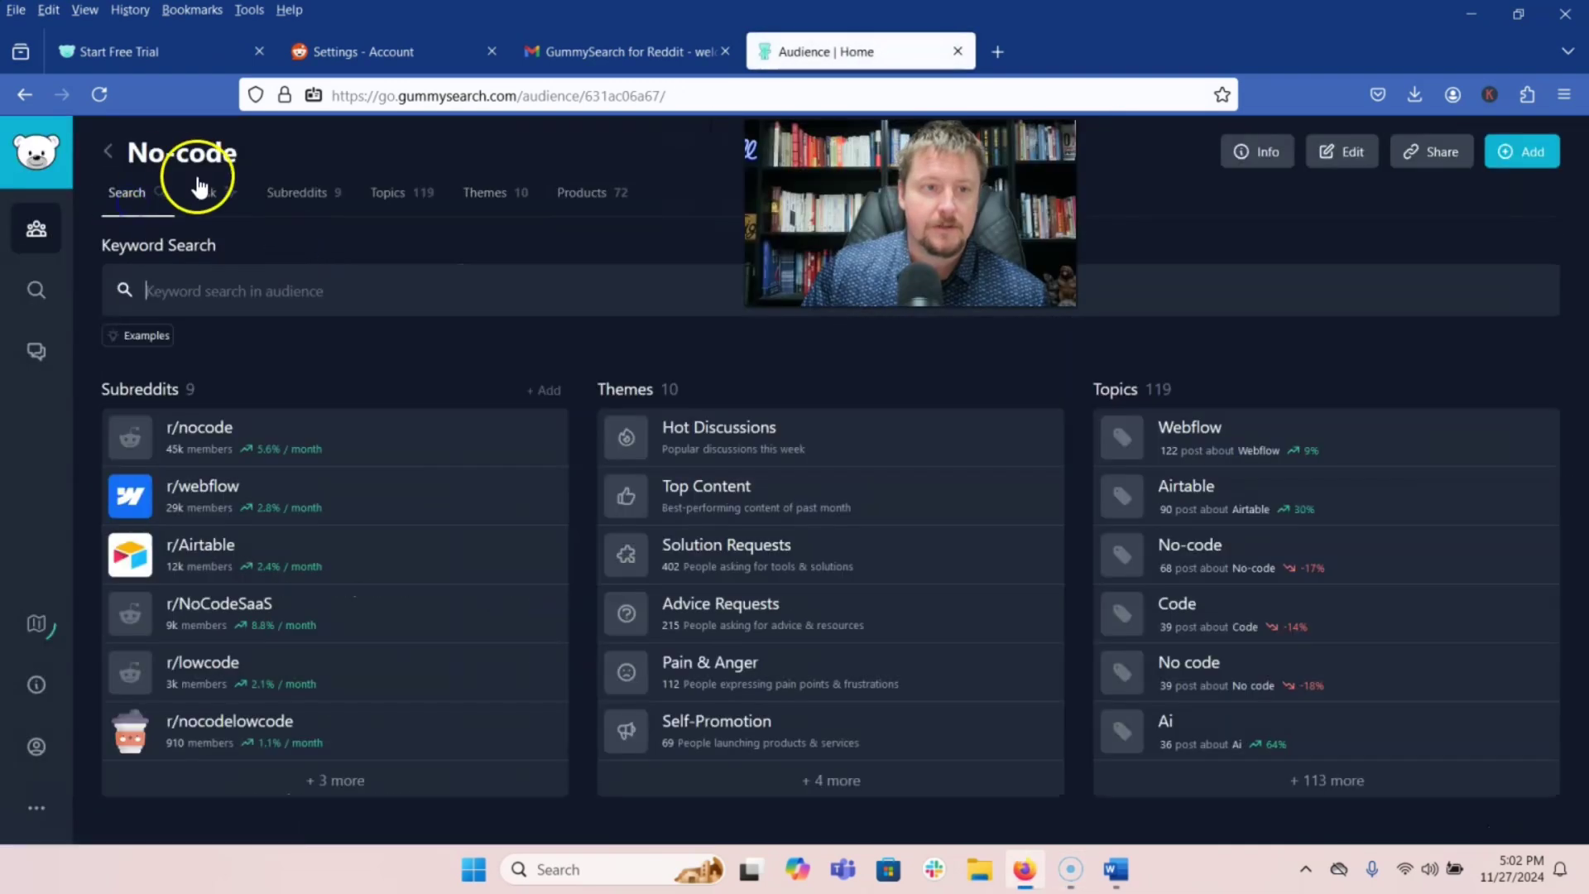
{"action": "left_click", "coordinate": [107, 153]}
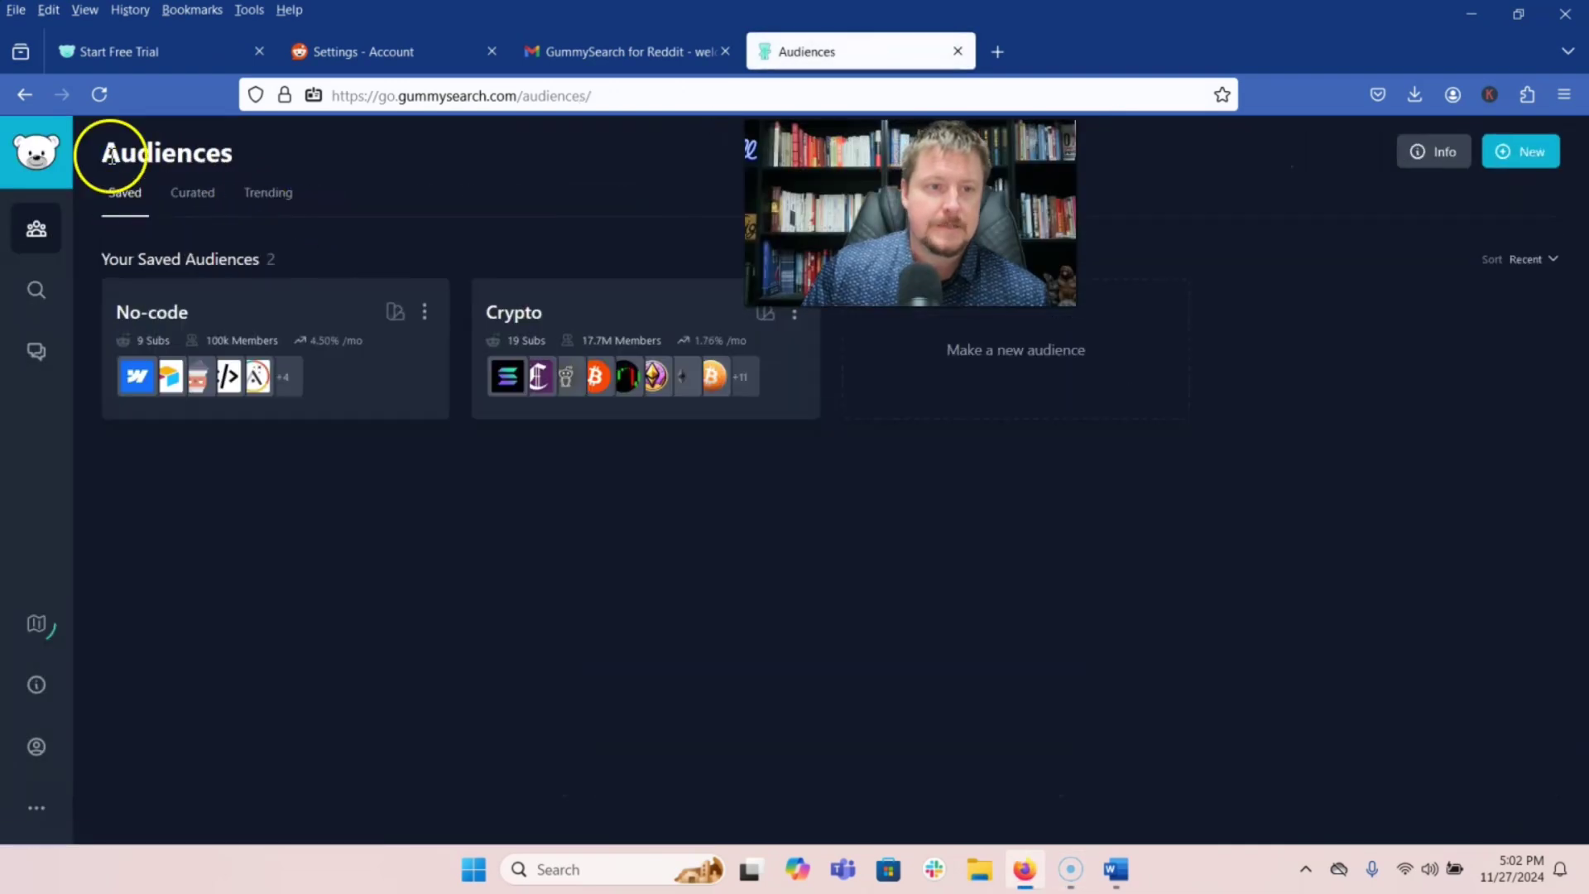
{"action": "left_click", "coordinate": [196, 202]}
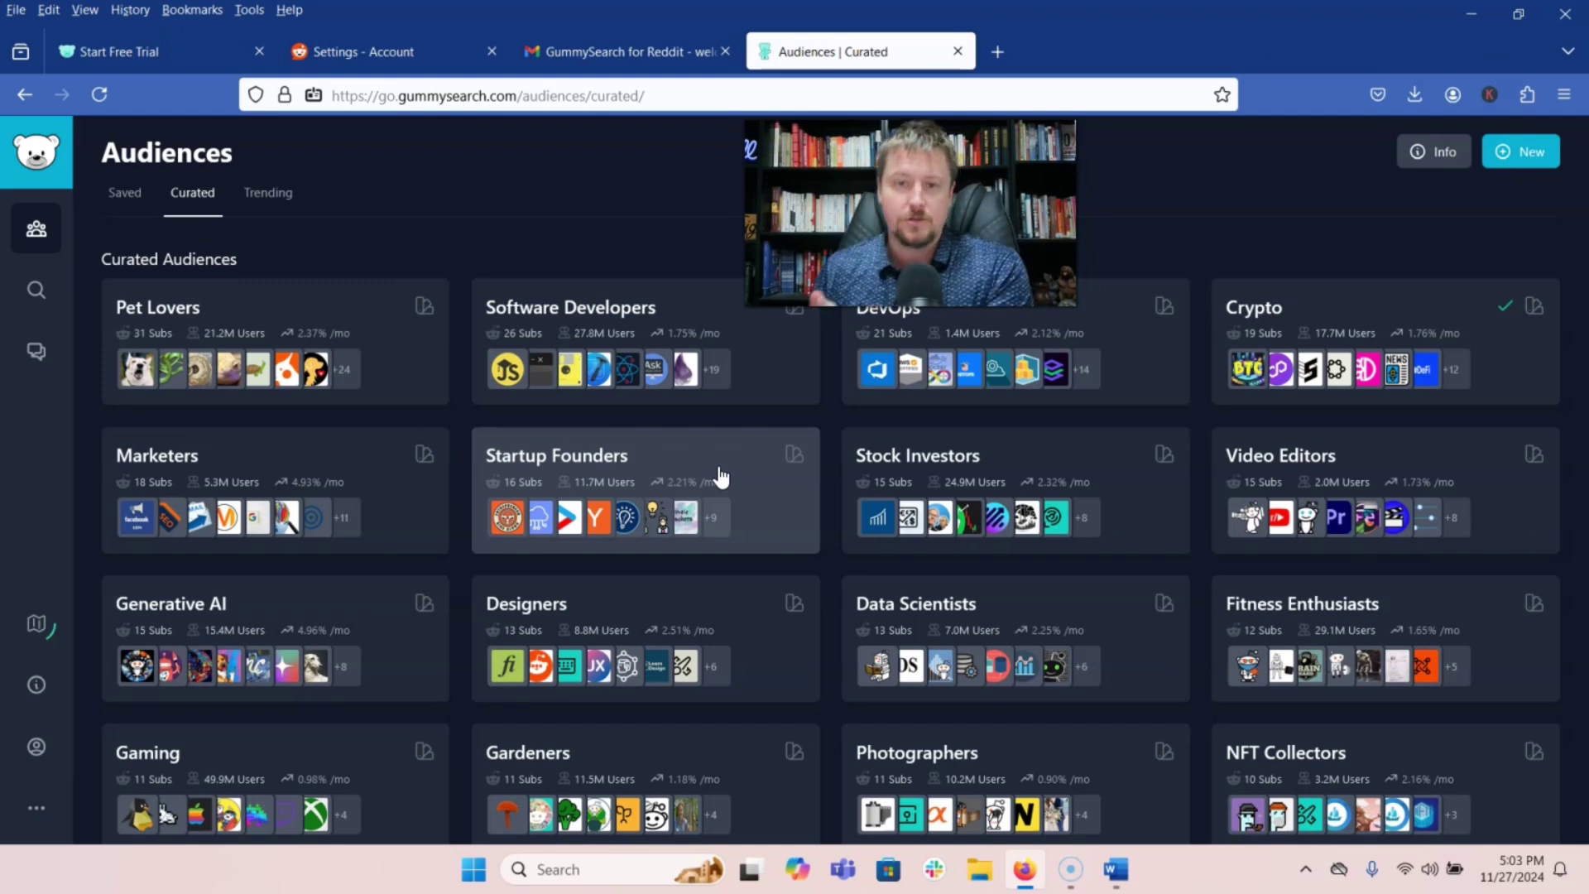
{"action": "scroll", "coordinate": [1135, 585], "scroll_direction": "down", "scroll_amount": 10}
{"action": "scroll", "coordinate": [1128, 606], "scroll_direction": "down", "scroll_amount": 2}
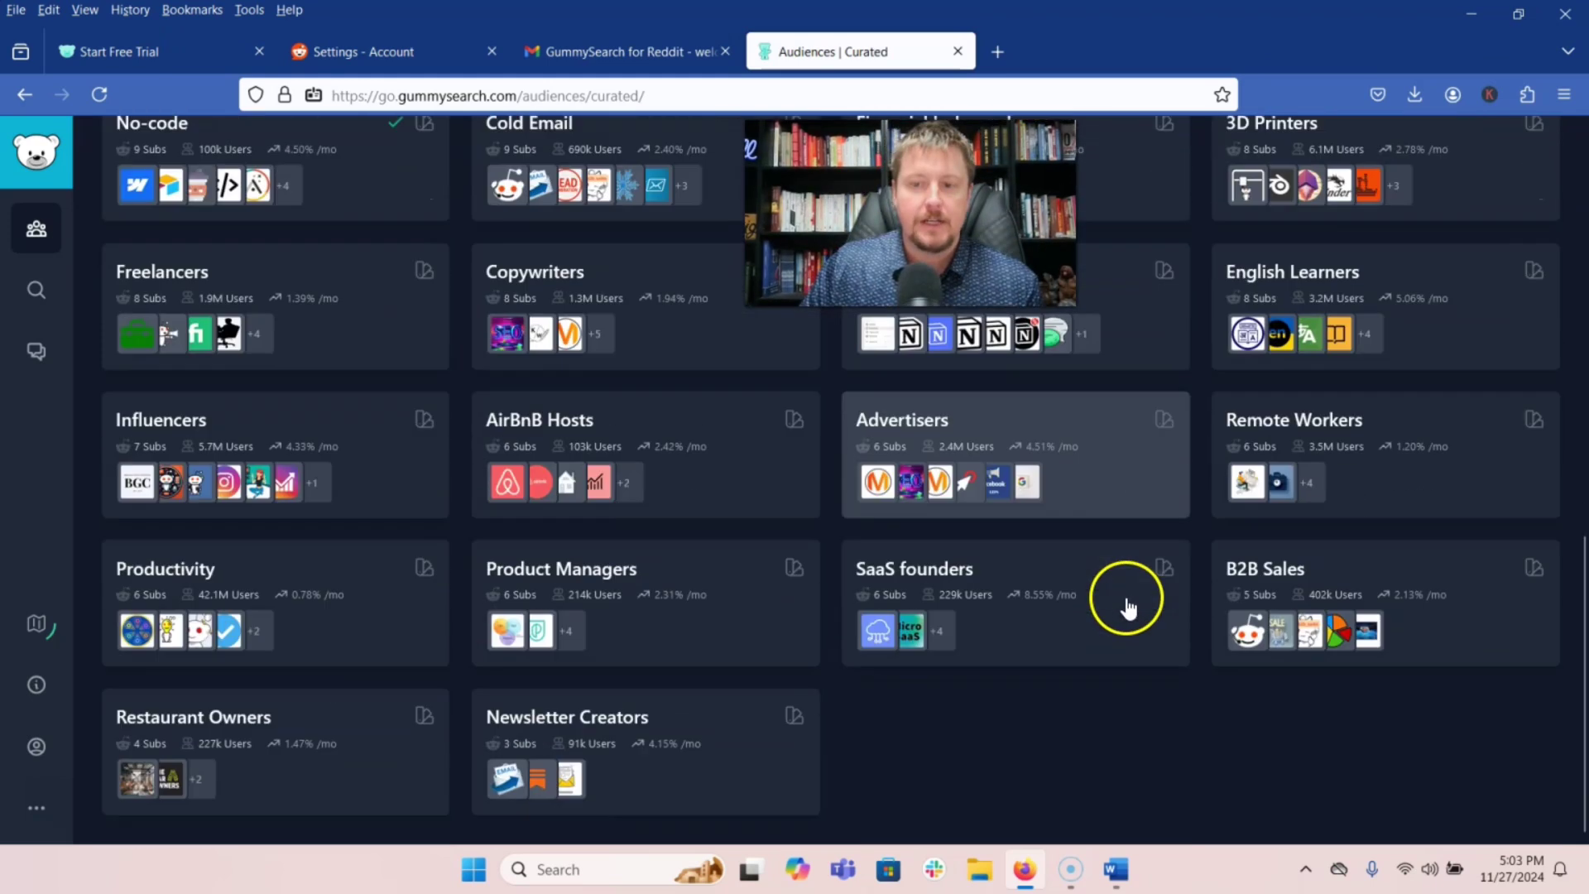
{"action": "scroll", "coordinate": [1294, 320], "scroll_direction": "up", "scroll_amount": 12}
Step: Filter Trending subreddits to 10k–100k members with a Daily growth timeframe
{"action": "left_click", "coordinate": [268, 193]}
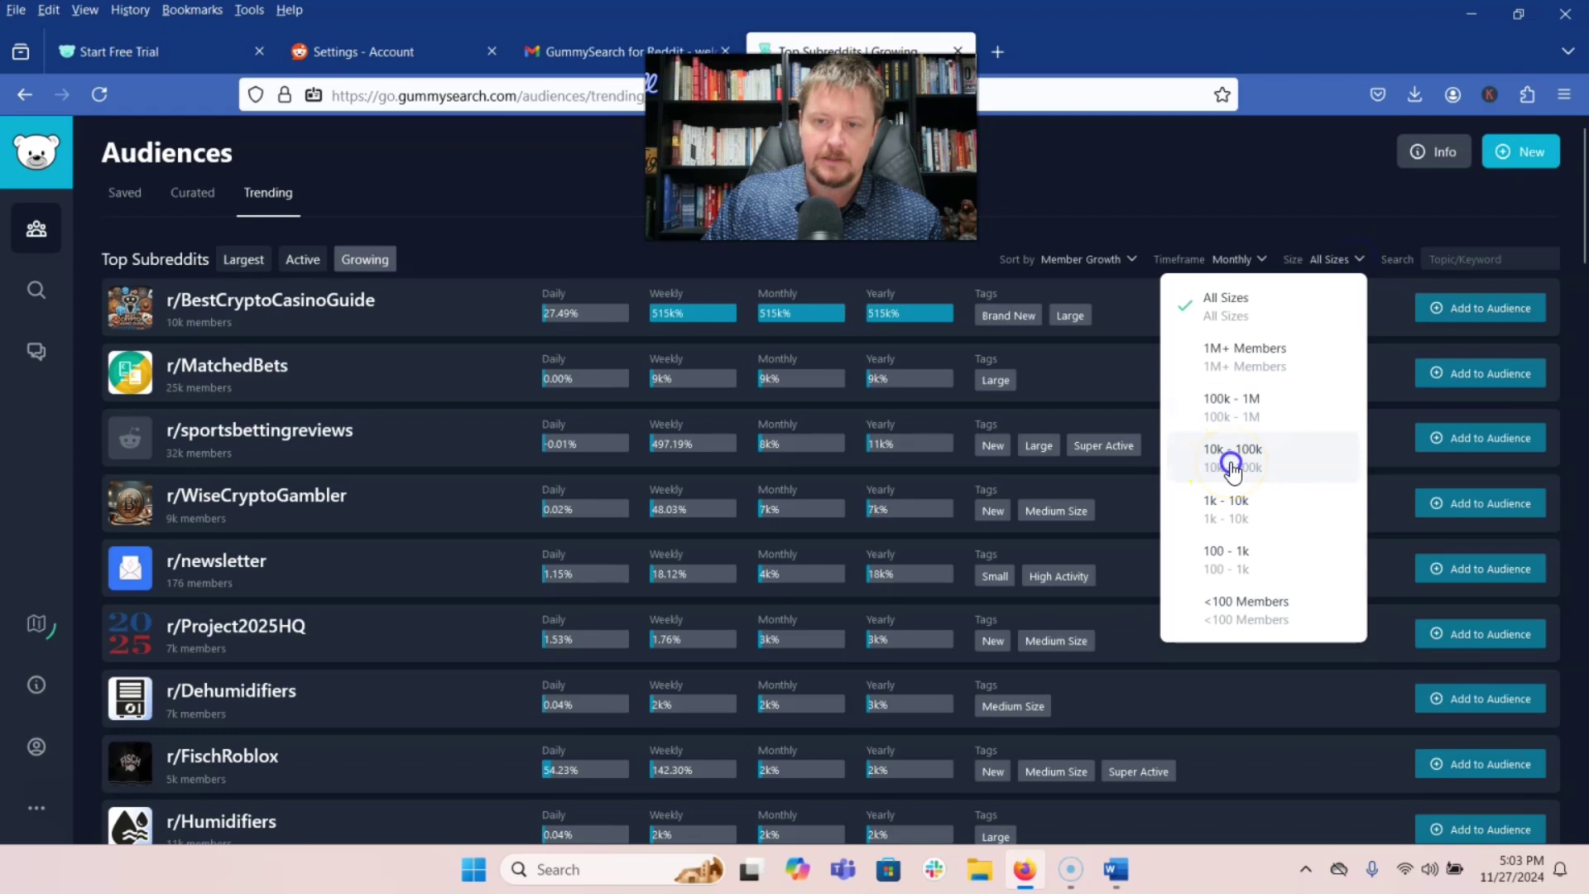
{"action": "left_click", "coordinate": [1233, 466]}
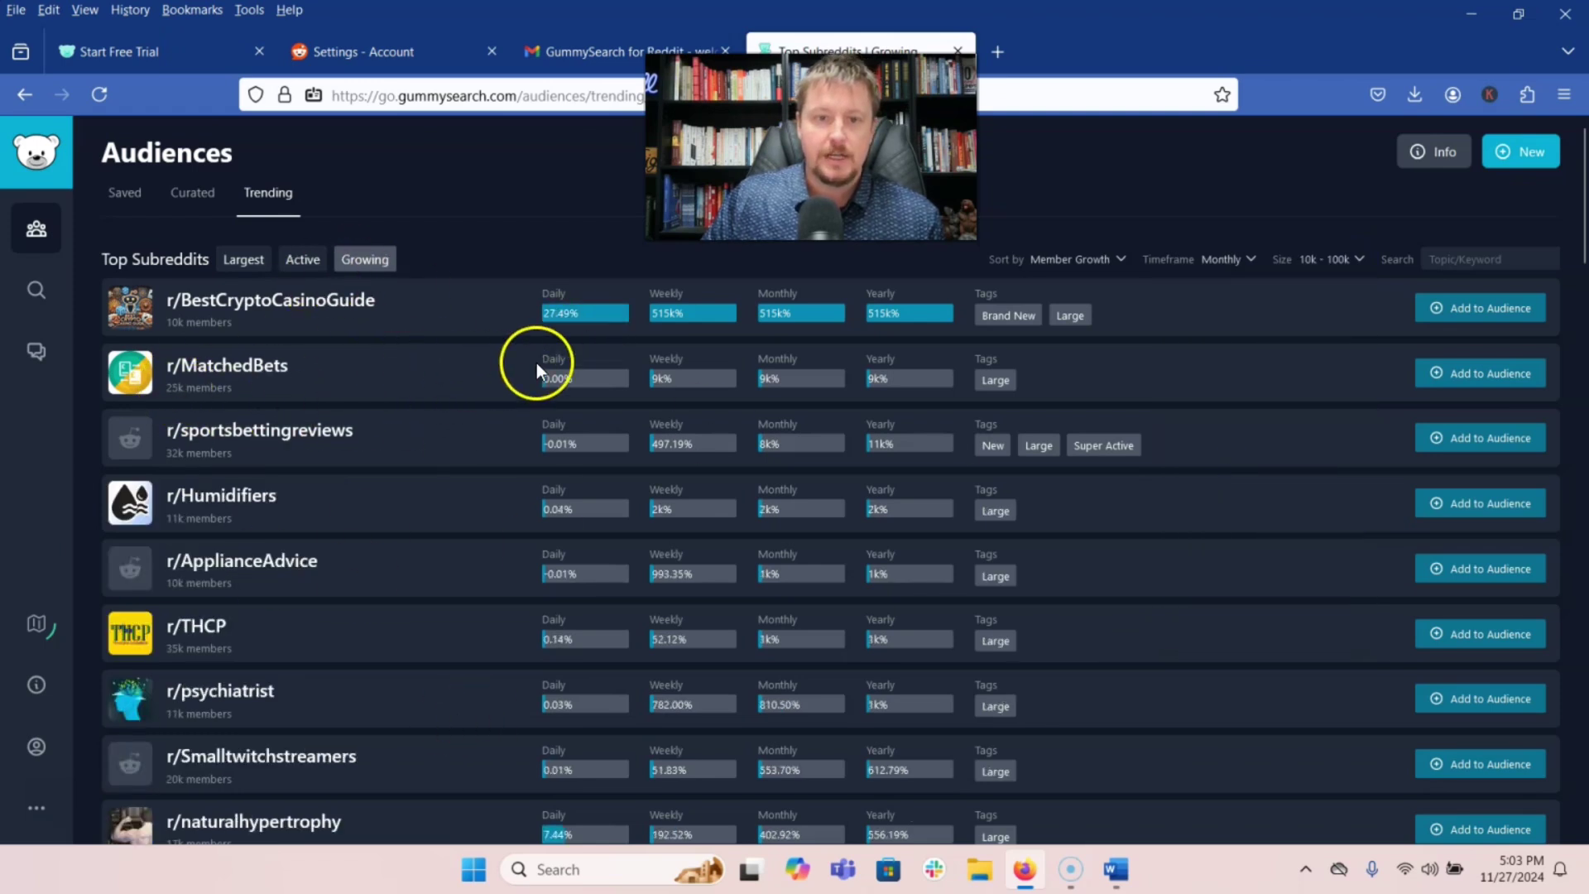
{"action": "left_click", "coordinate": [1245, 261]}
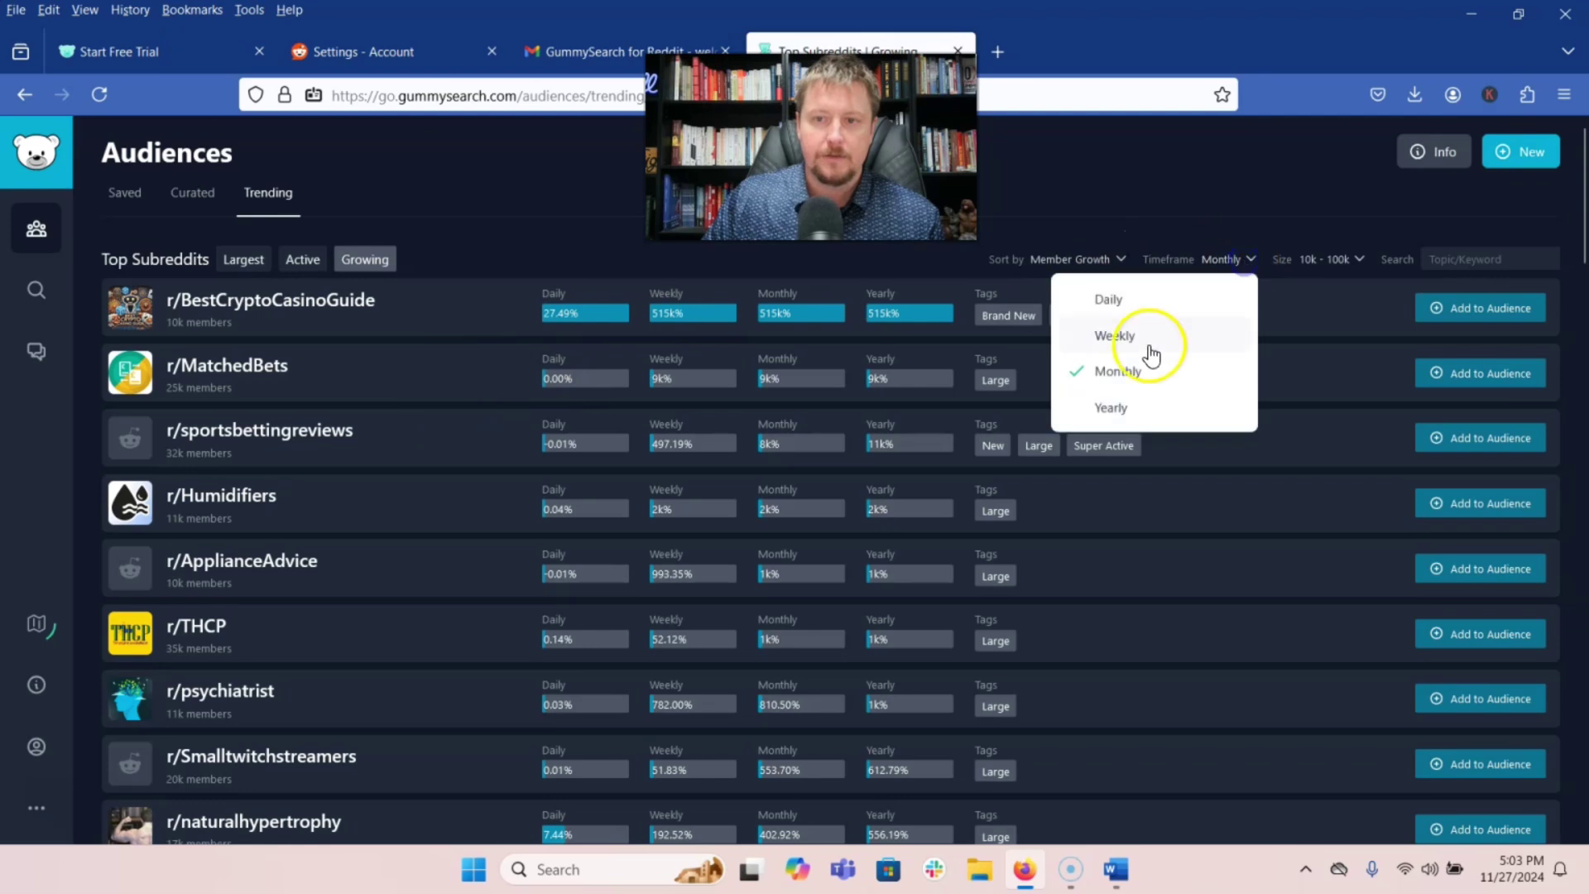
{"action": "left_click", "coordinate": [1123, 298]}
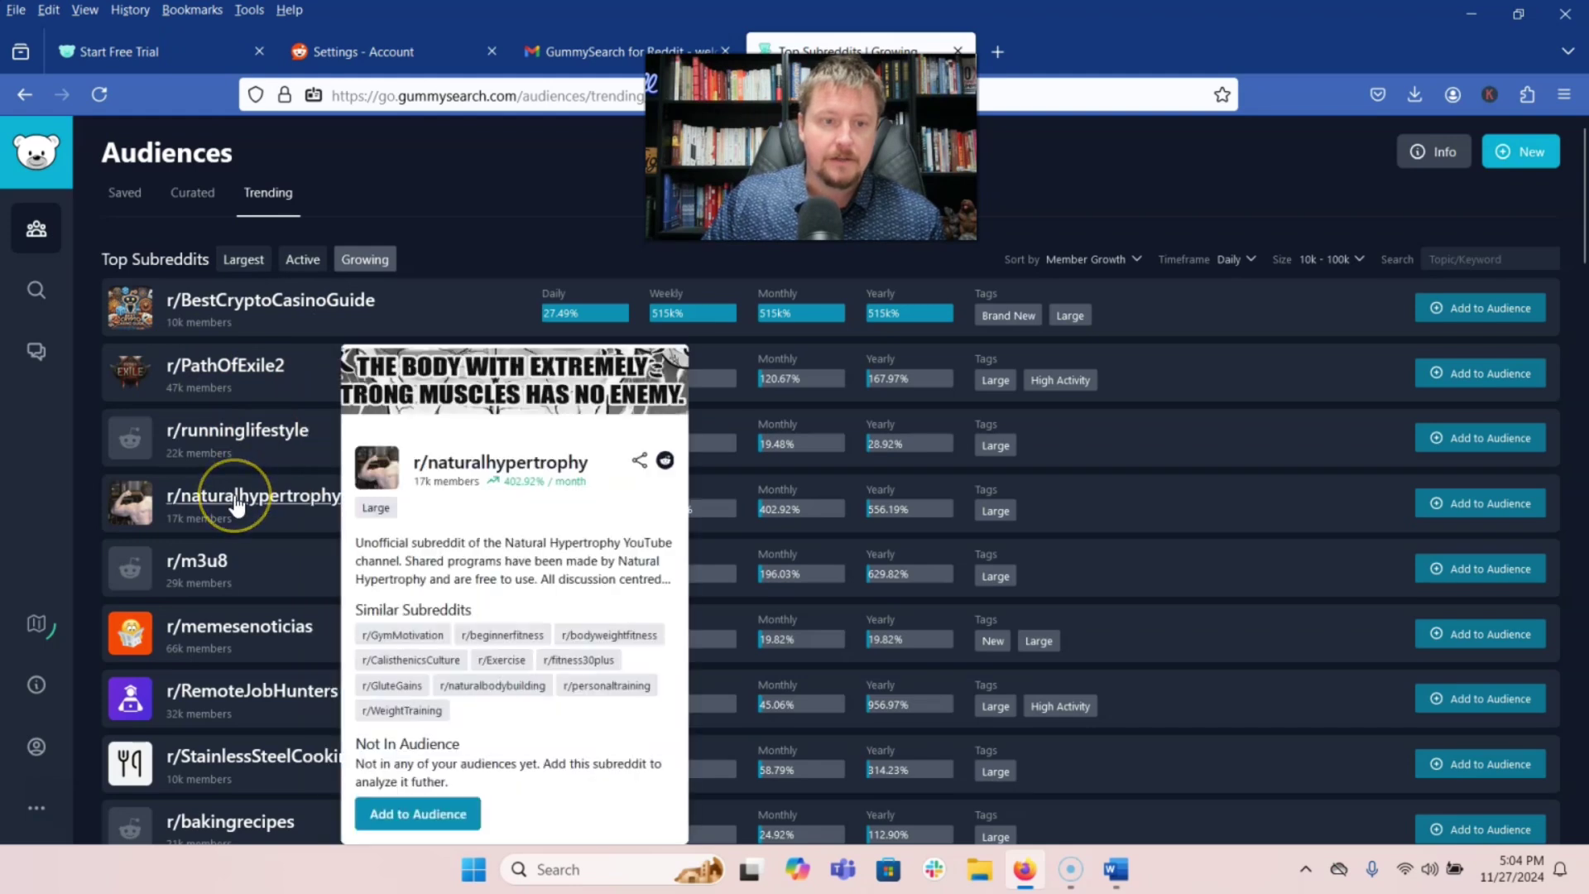
{"action": "mouse_move", "coordinate": [226, 365]}
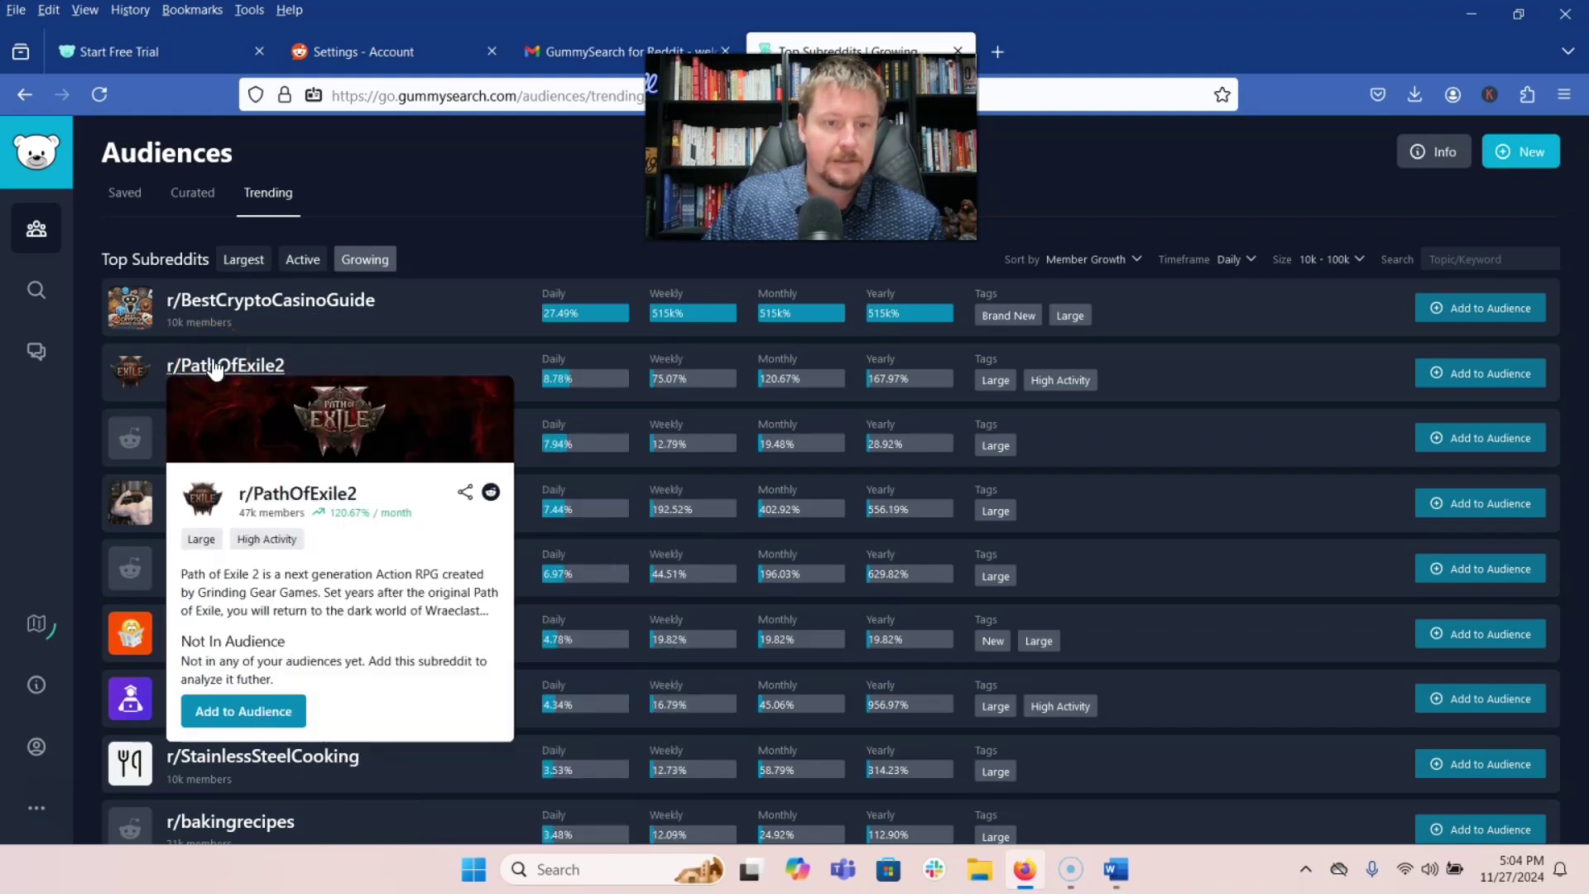
{"action": "scroll", "coordinate": [288, 509], "scroll_direction": "down", "scroll_amount": 2}
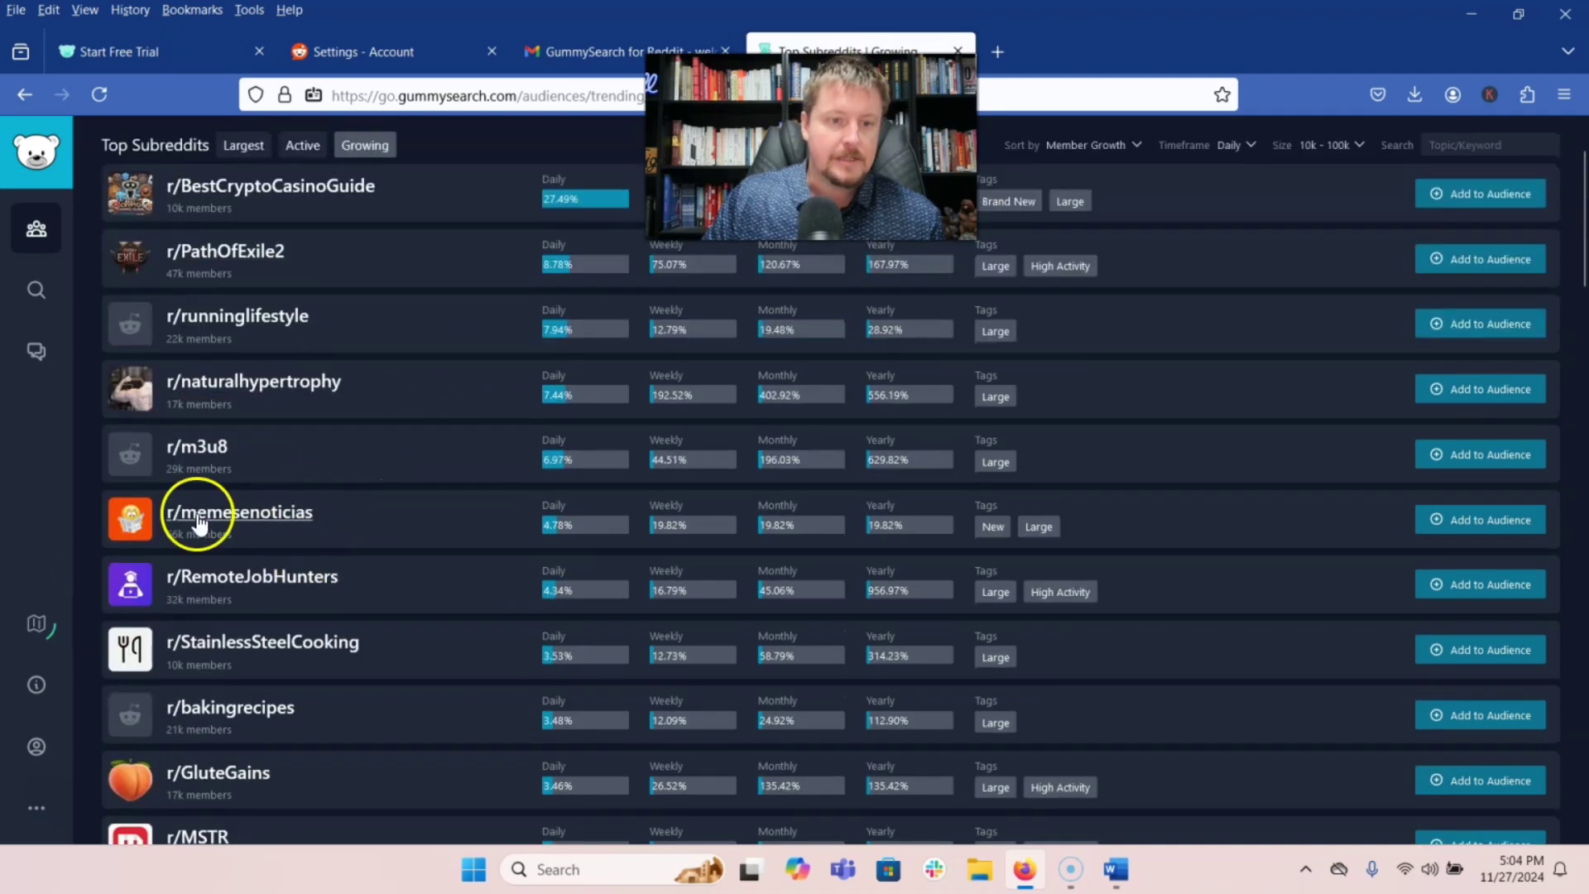
{"action": "mouse_move", "coordinate": [252, 577]}
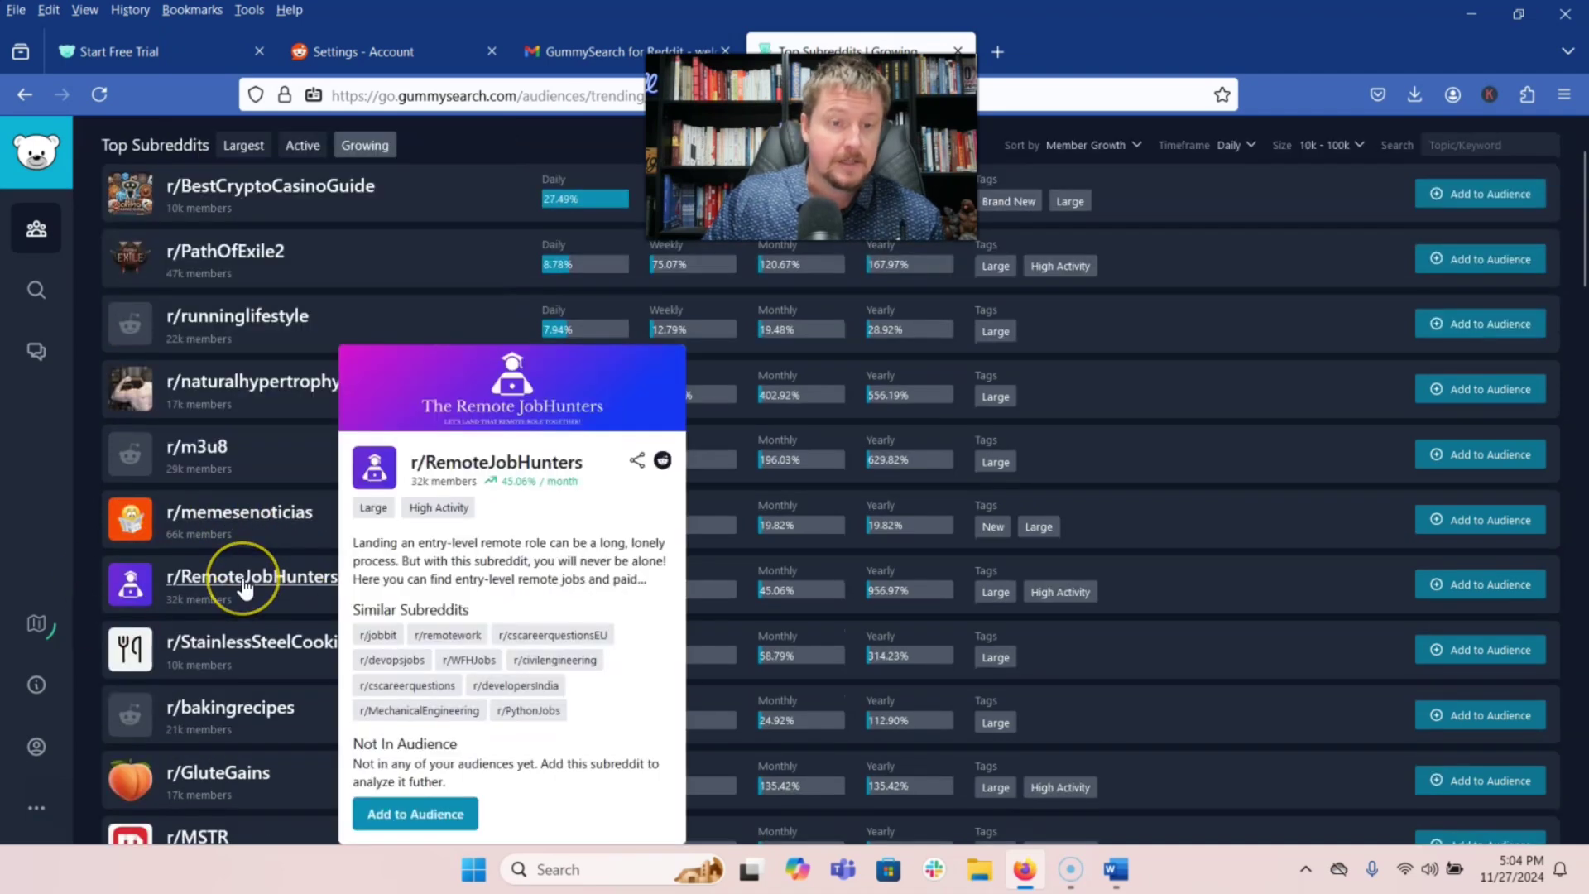
{"action": "scroll", "coordinate": [245, 589], "scroll_direction": "down", "scroll_amount": 2}
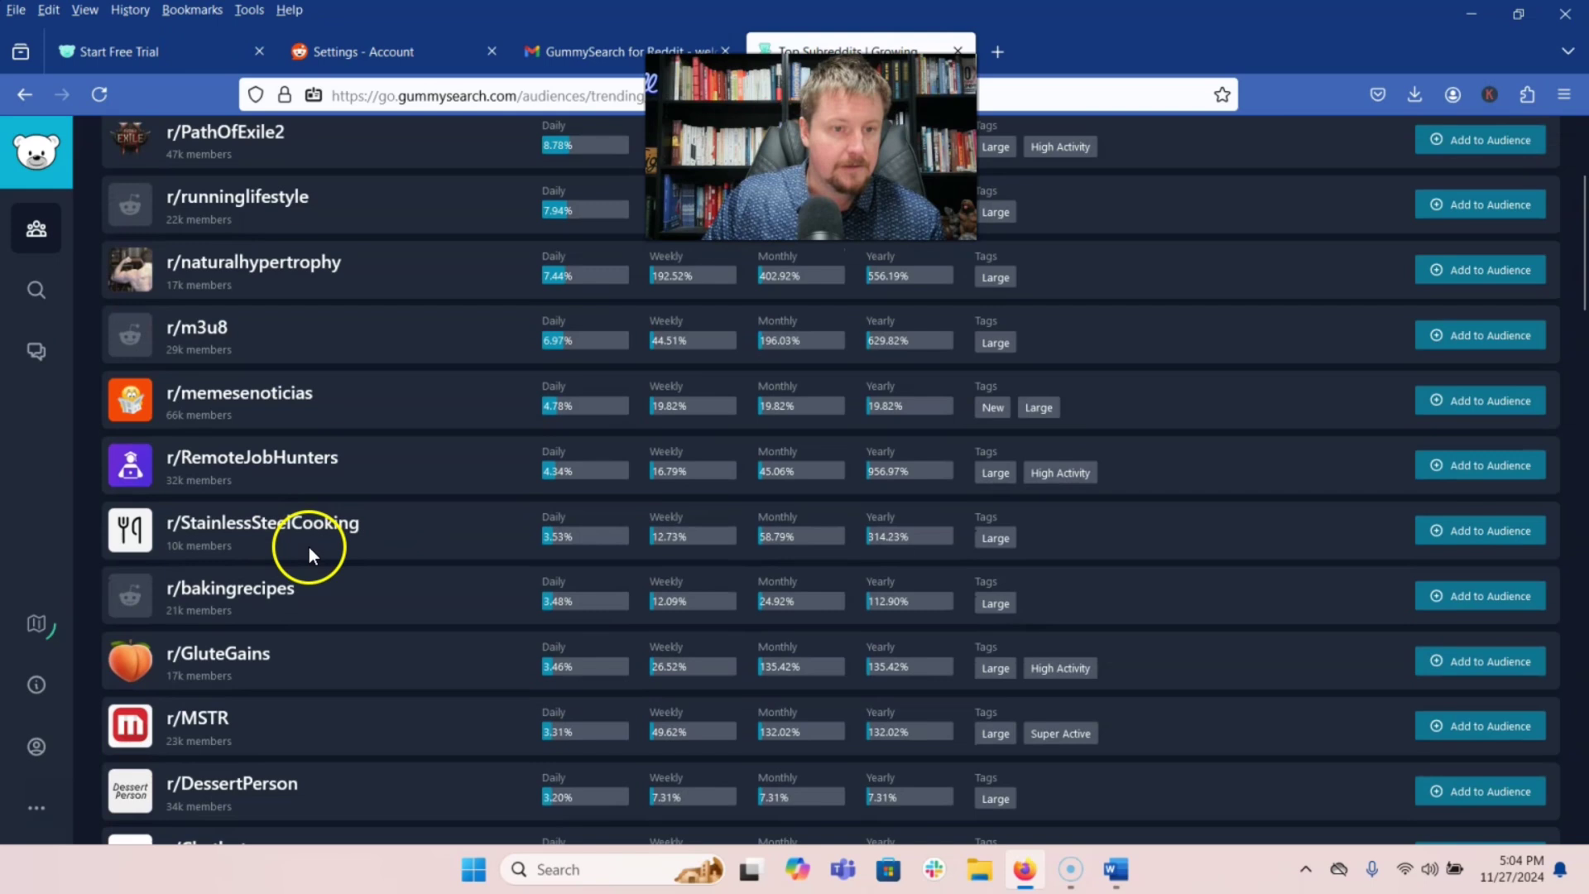
{"action": "scroll", "coordinate": [310, 547], "scroll_direction": "down", "scroll_amount": 4}
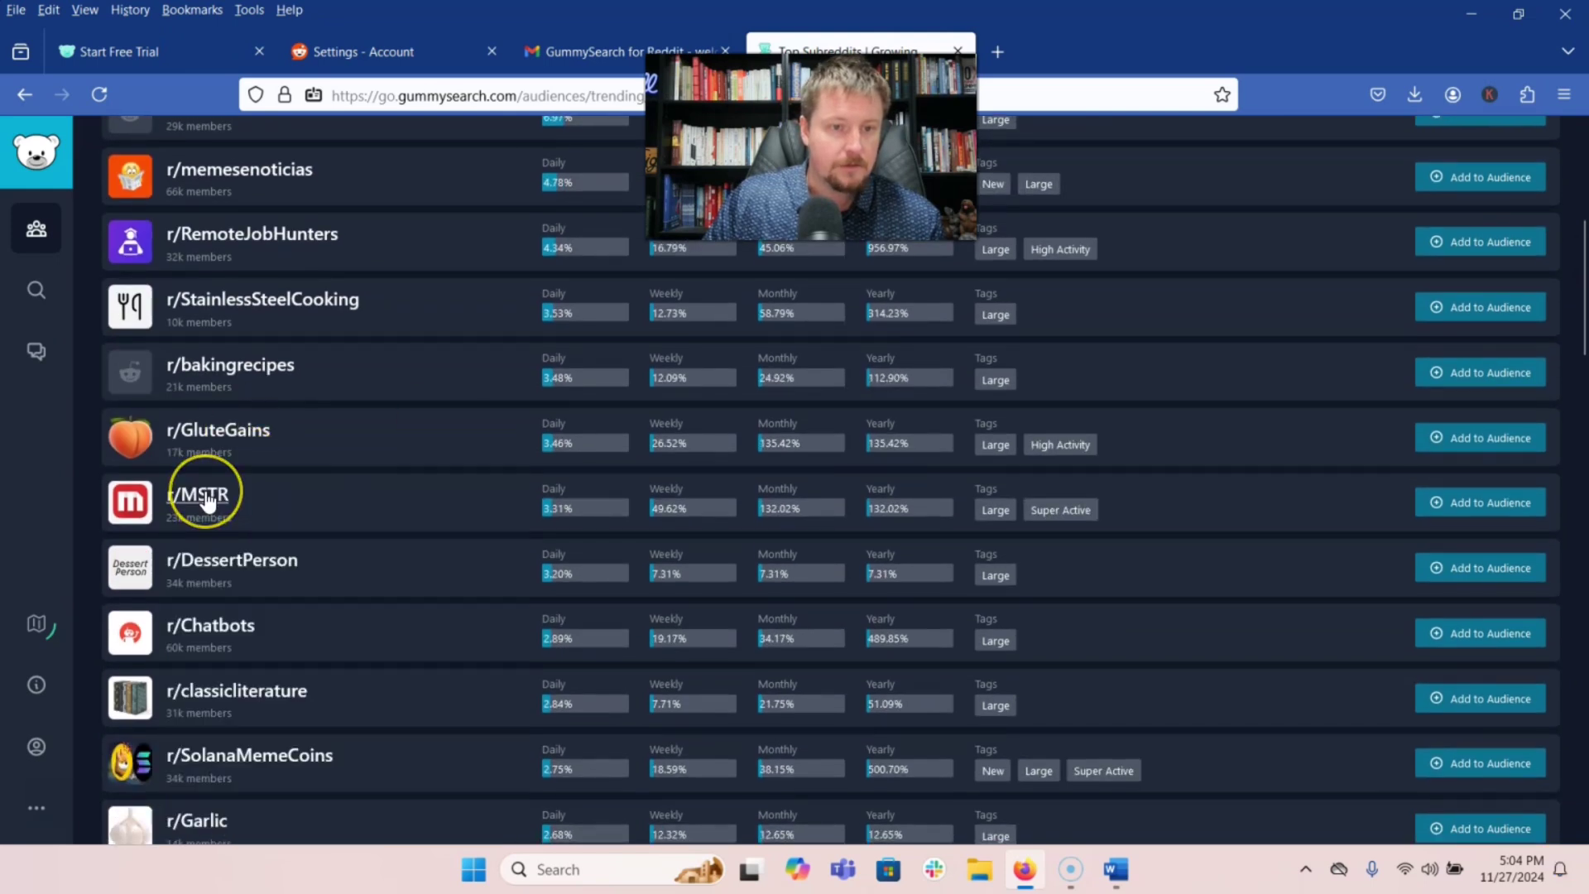
{"action": "mouse_move", "coordinate": [197, 718]}
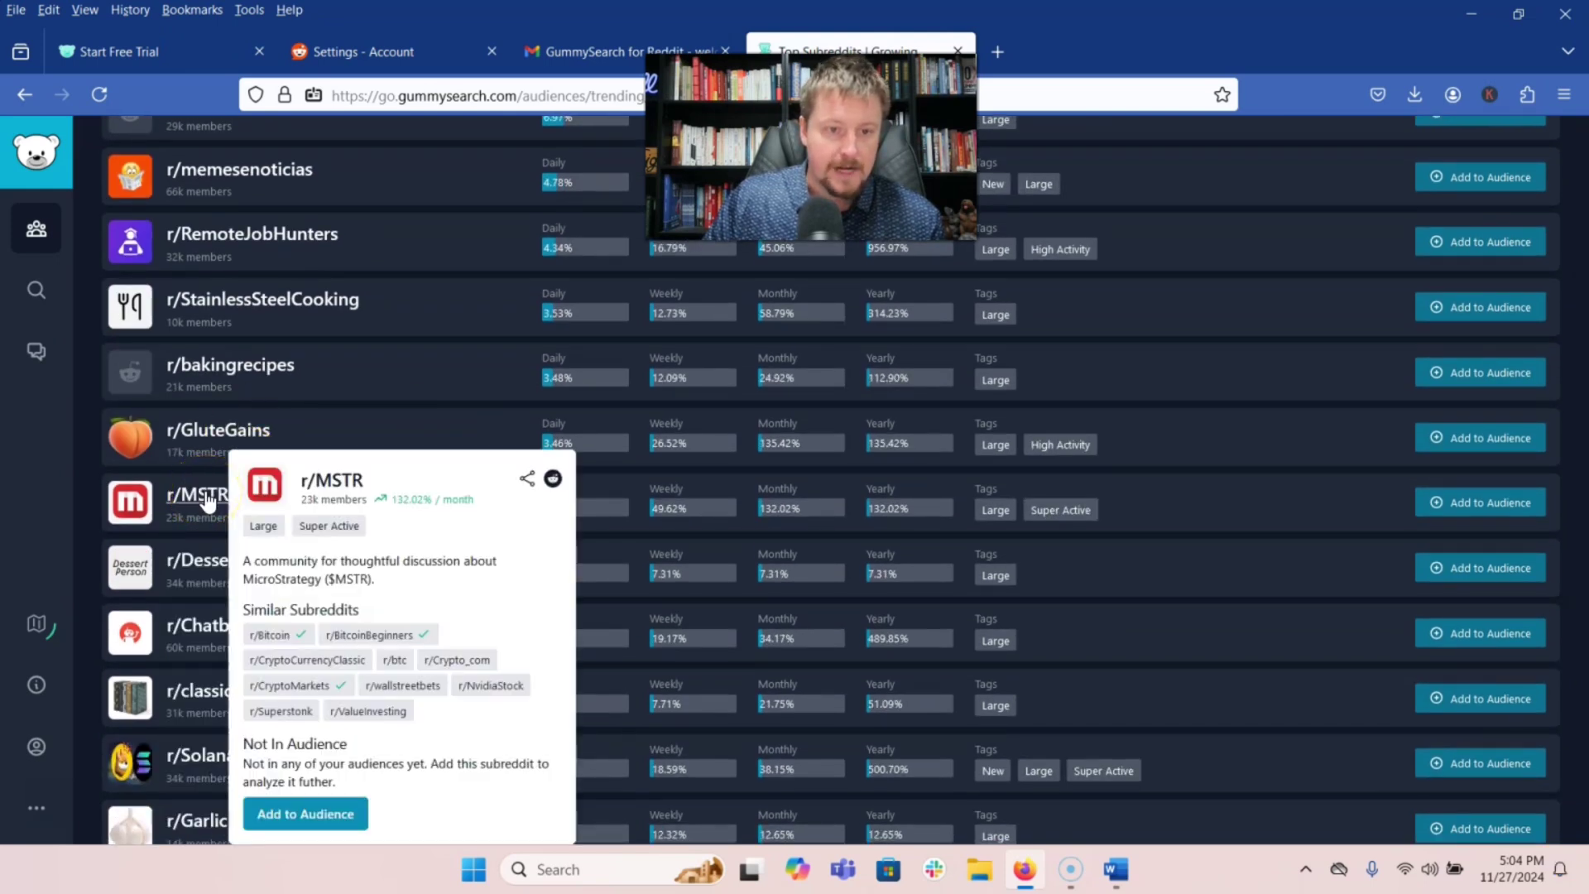
{"action": "scroll", "coordinate": [207, 500], "scroll_direction": "down", "scroll_amount": 4}
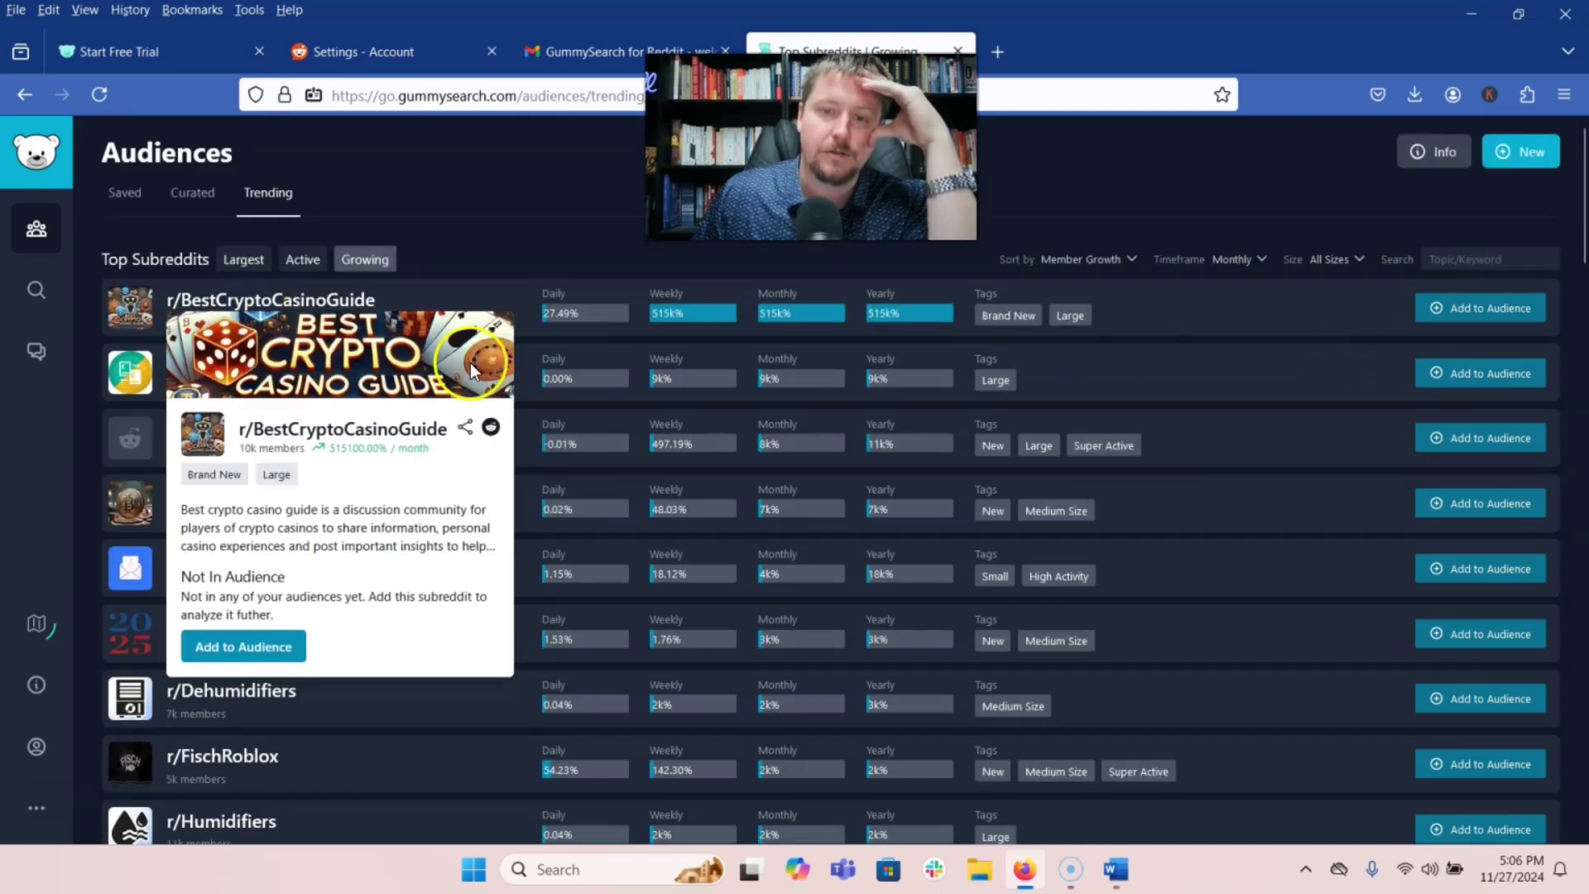
Step: Add r/BestCryptoCasinoGuide to a new Crypto Gambling audience
{"action": "left_click", "coordinate": [243, 646]}
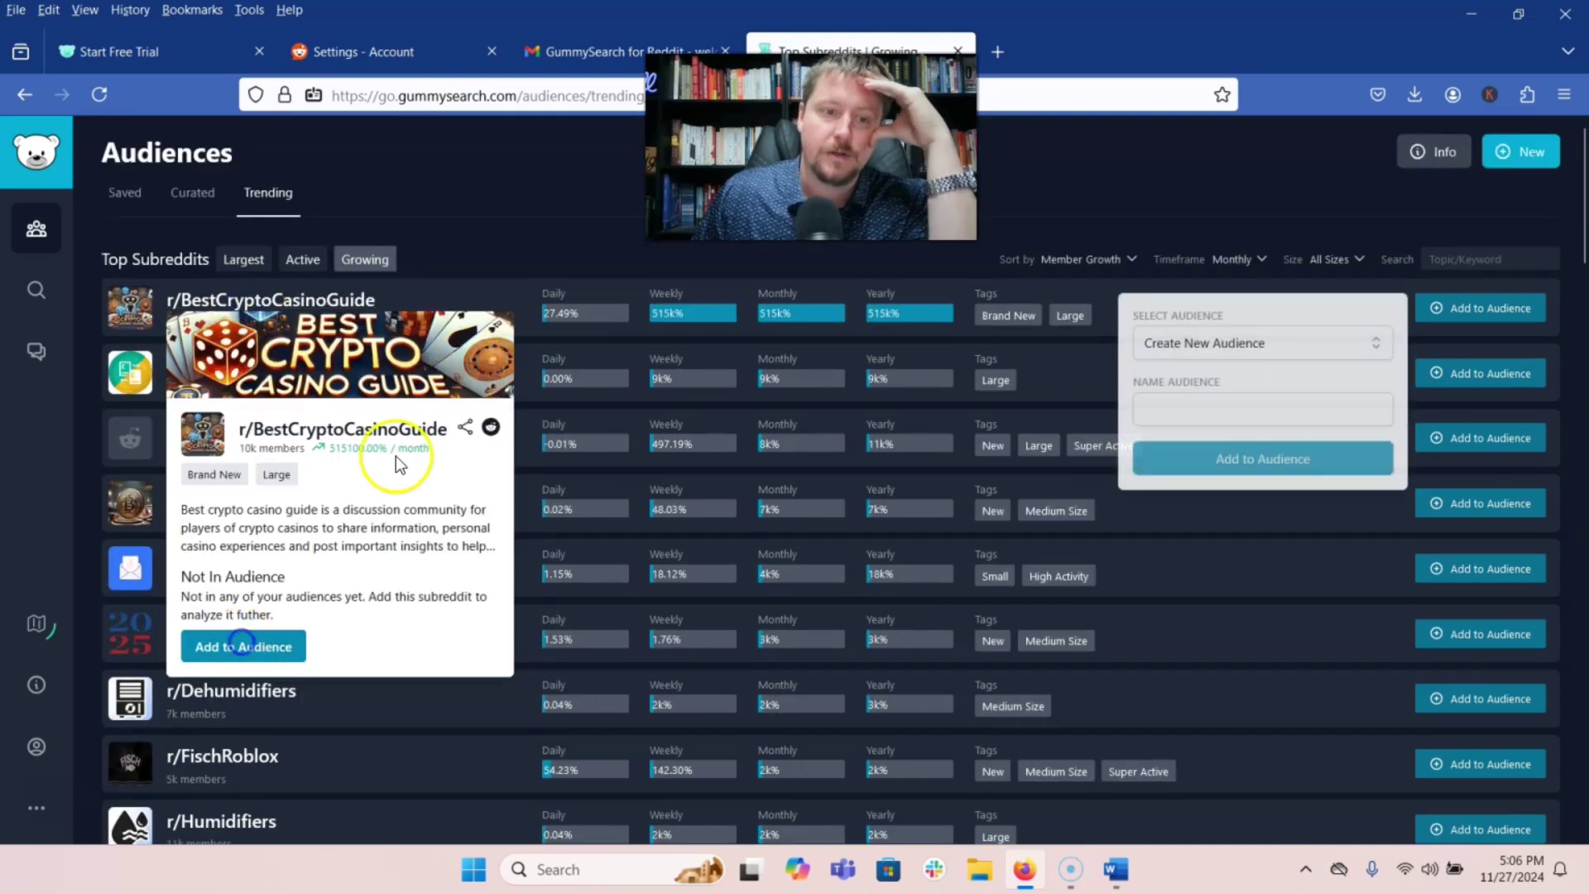
{"action": "left_click", "coordinate": [1178, 469]}
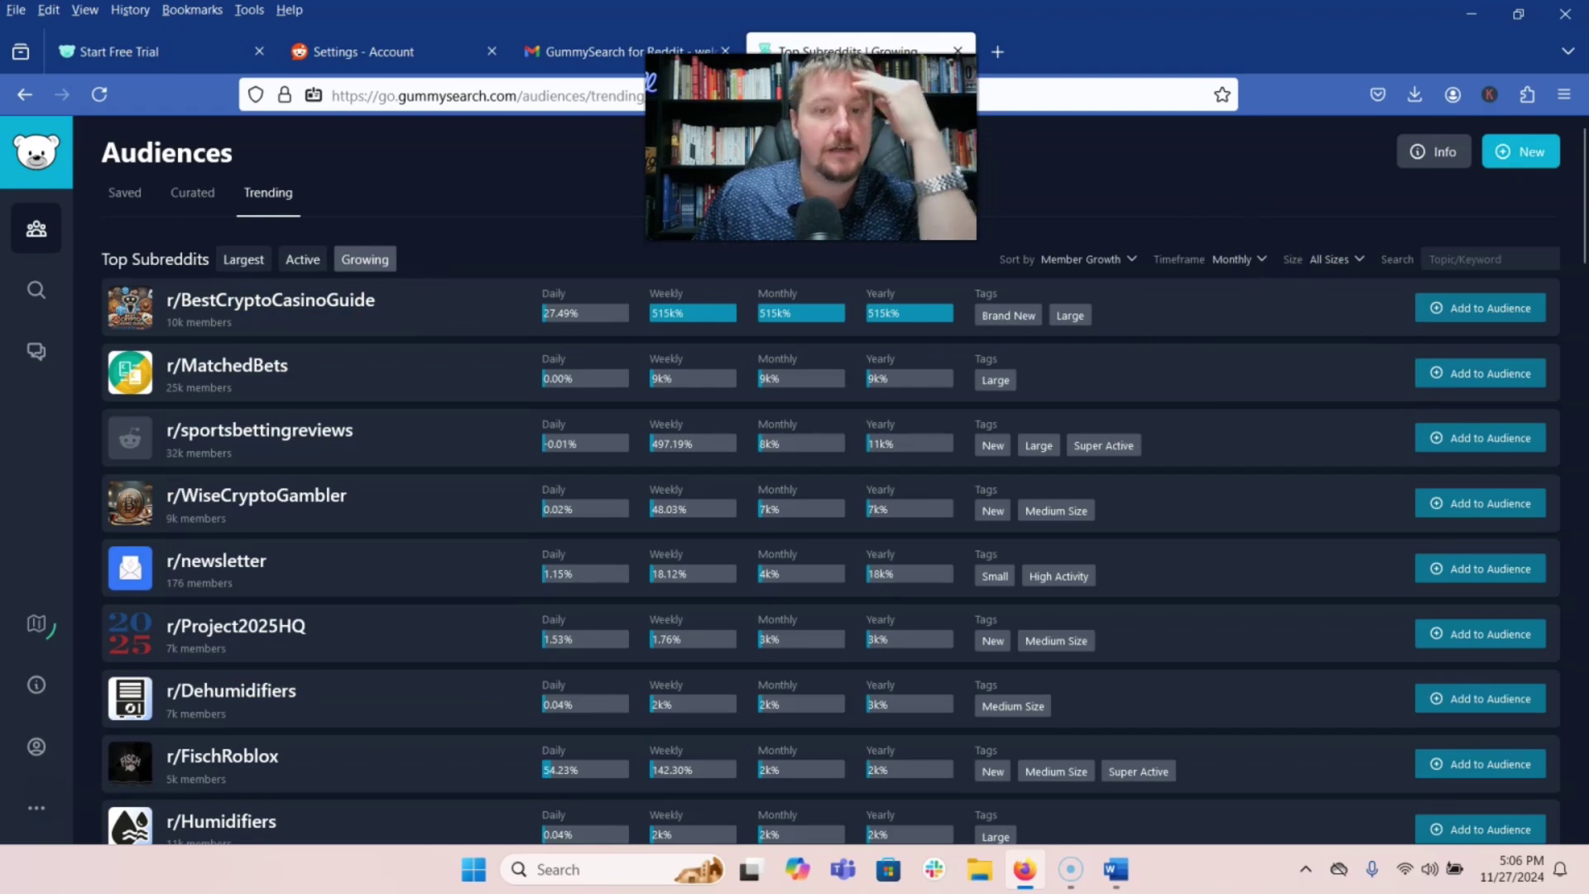
{"action": "mouse_move", "coordinate": [1008, 316]}
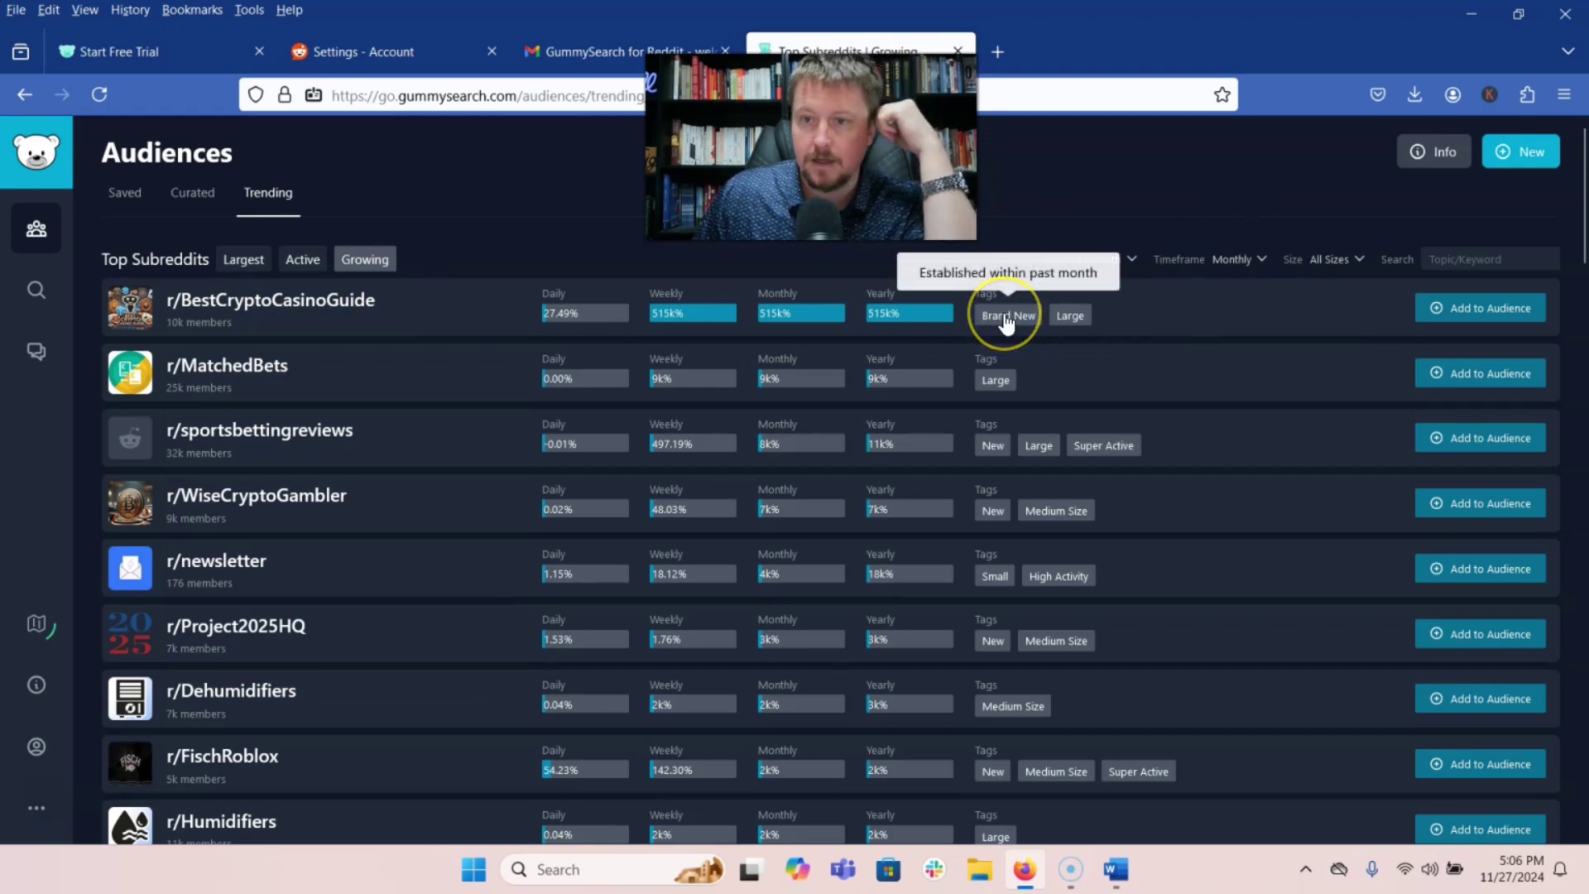
{"action": "left_click", "coordinate": [525, 326]}
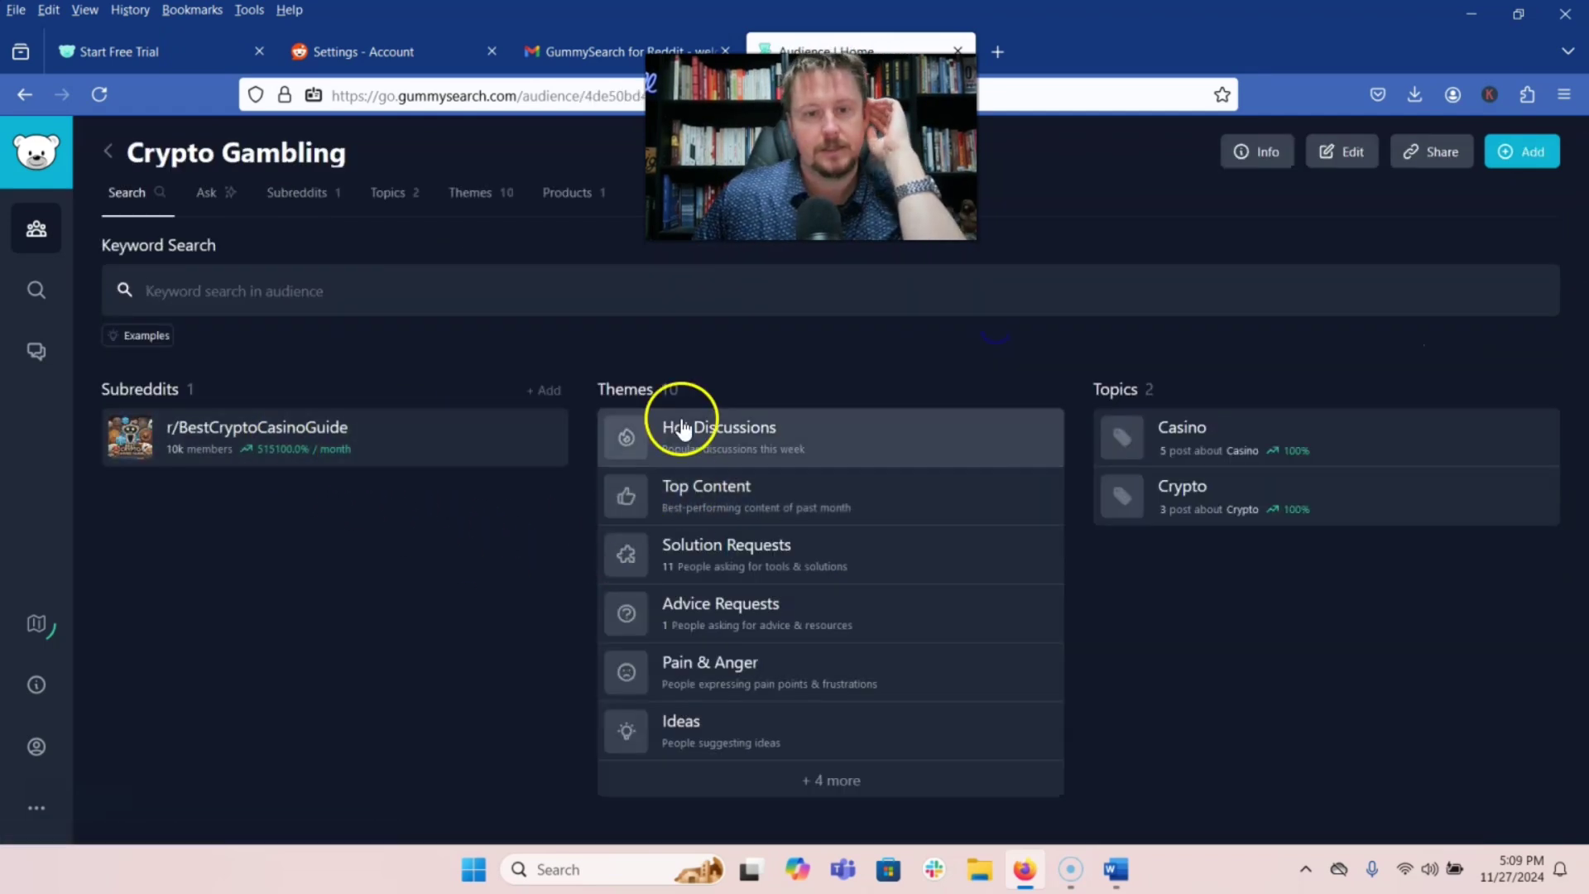
Step: Review Crypto Gambling top content and AI patterns, opening the most upvoted post
{"action": "left_click", "coordinate": [745, 442]}
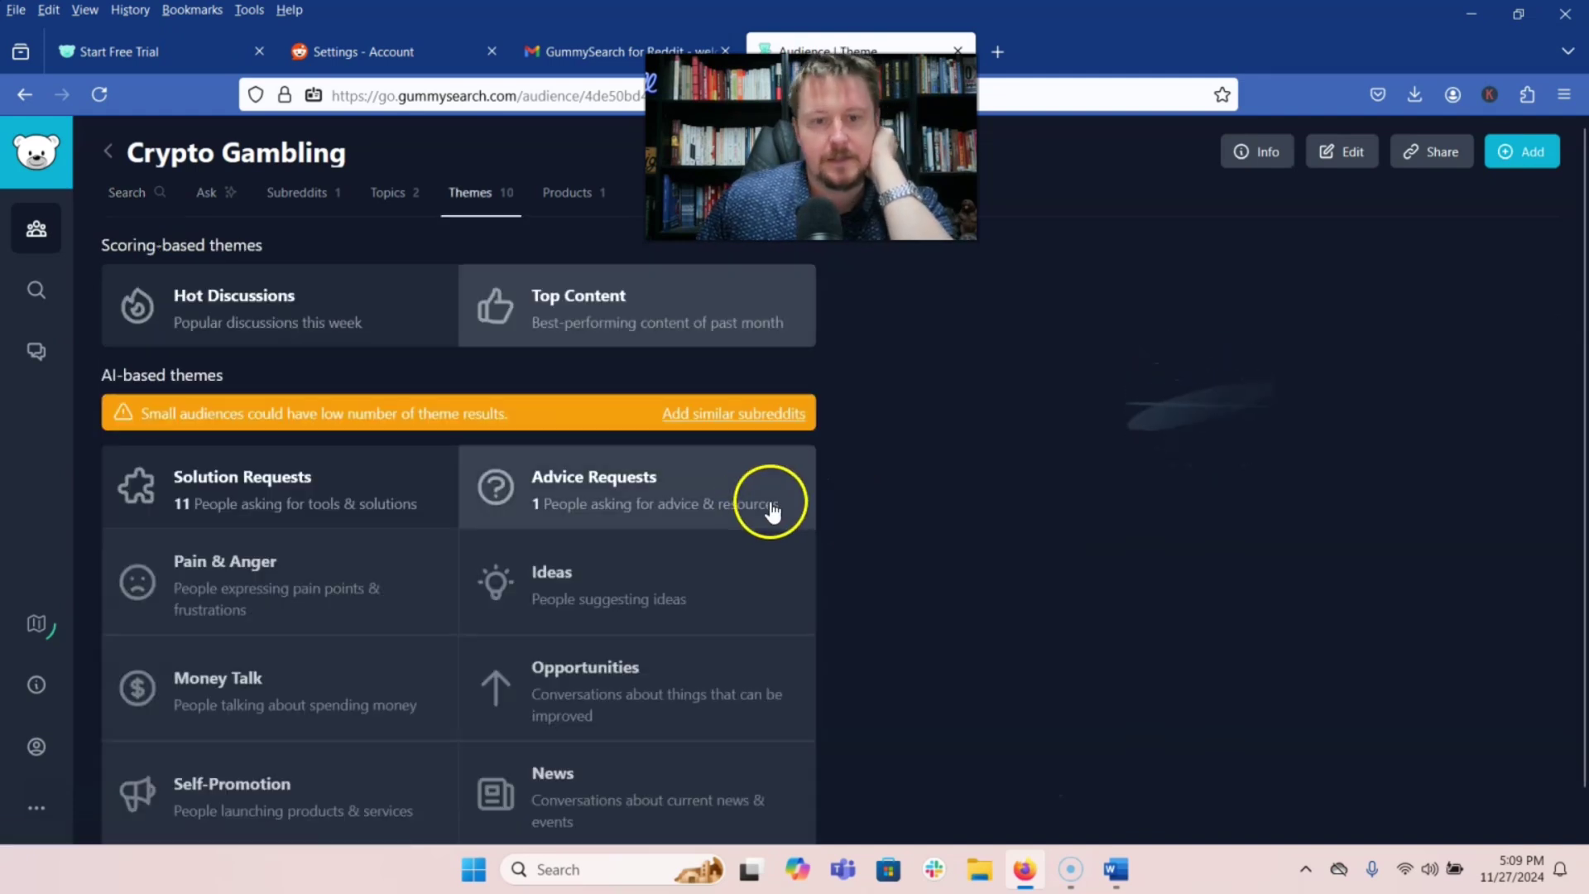
{"action": "left_click", "coordinate": [770, 506]}
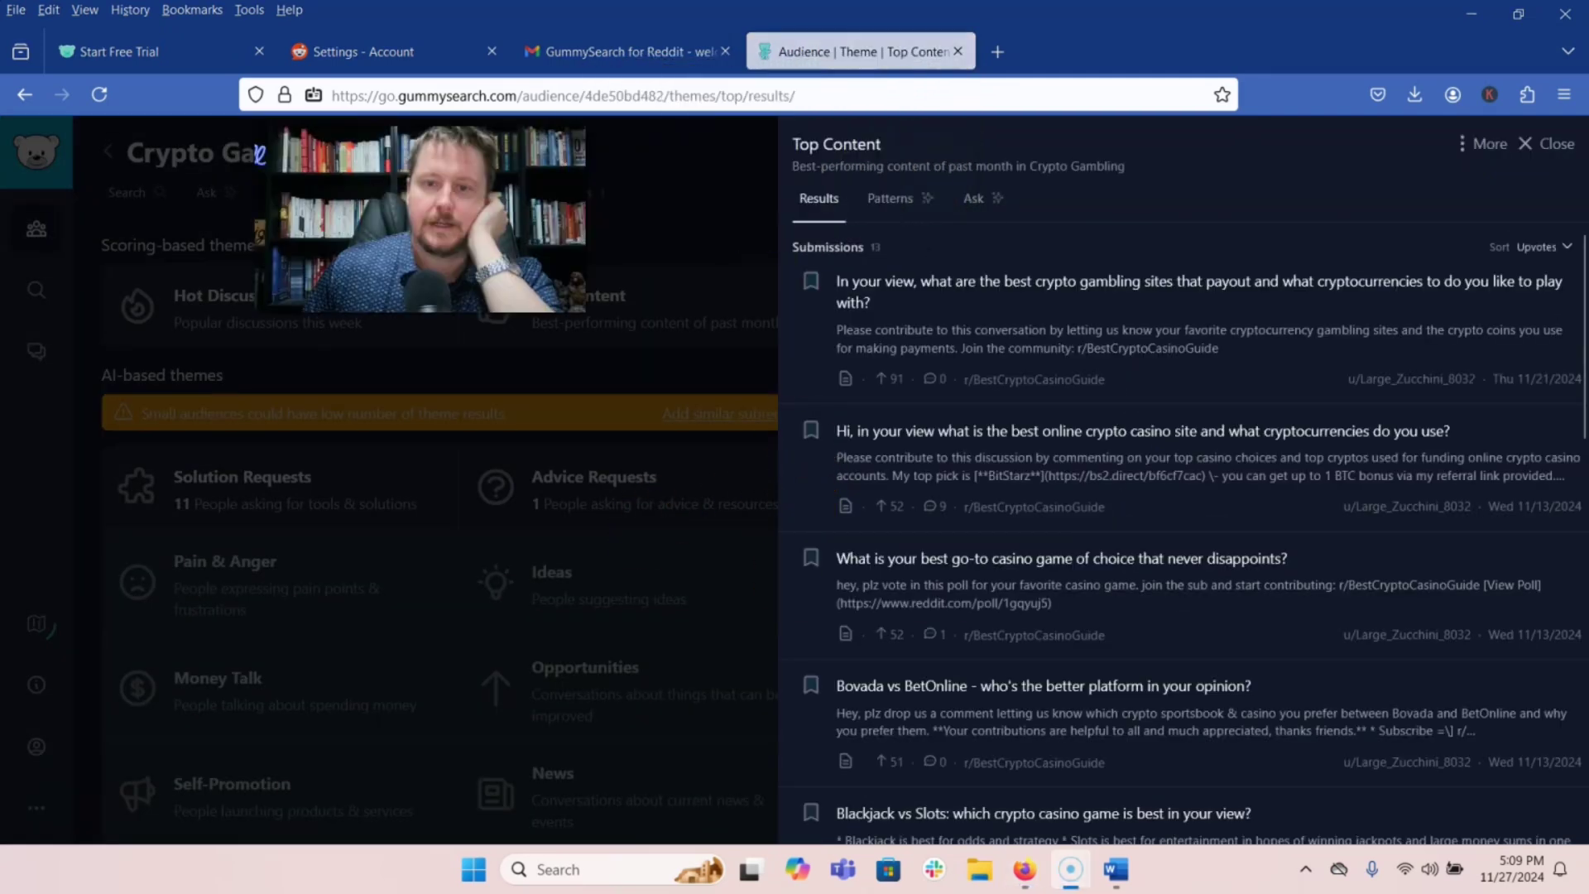
{"action": "left_click", "coordinate": [885, 203]}
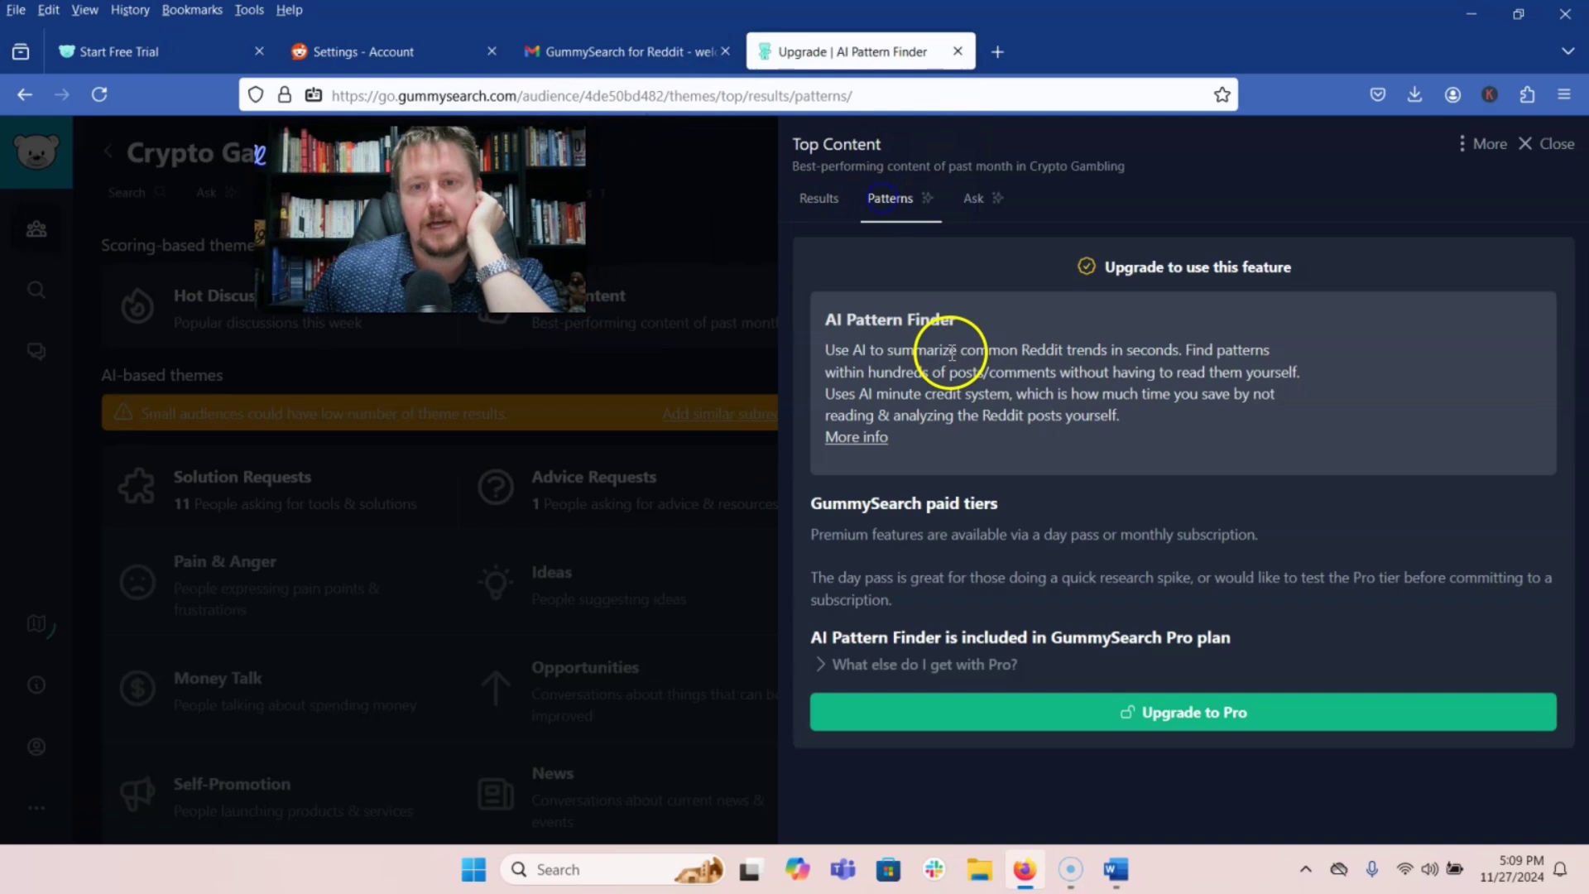
{"action": "key", "text": "alt+Left"}
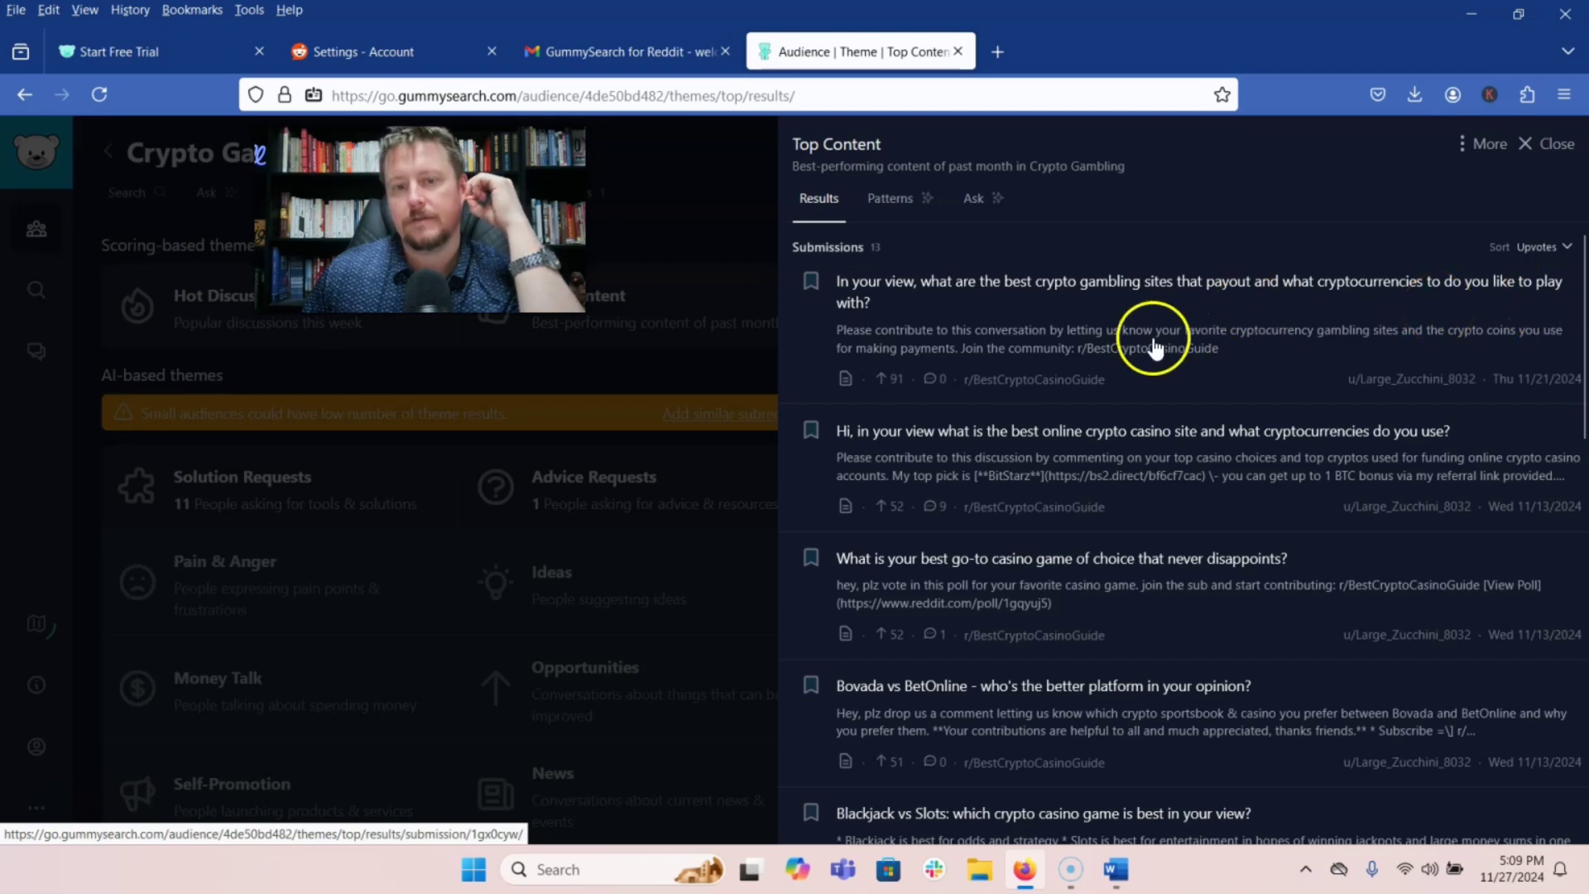
{"action": "left_click", "coordinate": [932, 312]}
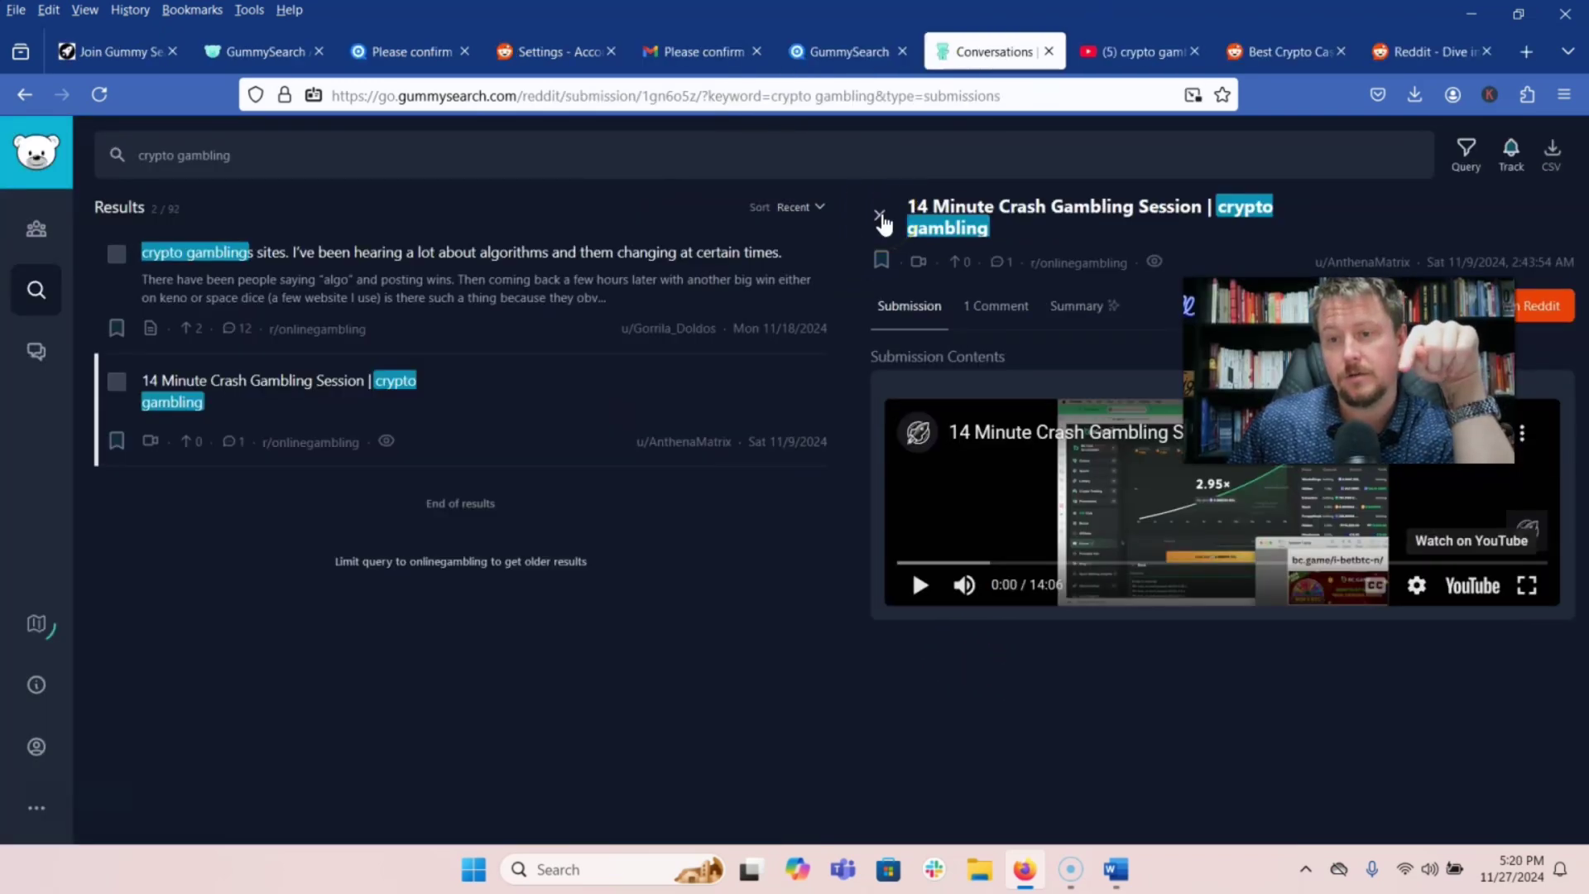
Step: Return to Audiences and list the fastest-growing trending subreddits
{"action": "left_click", "coordinate": [500, 173]}
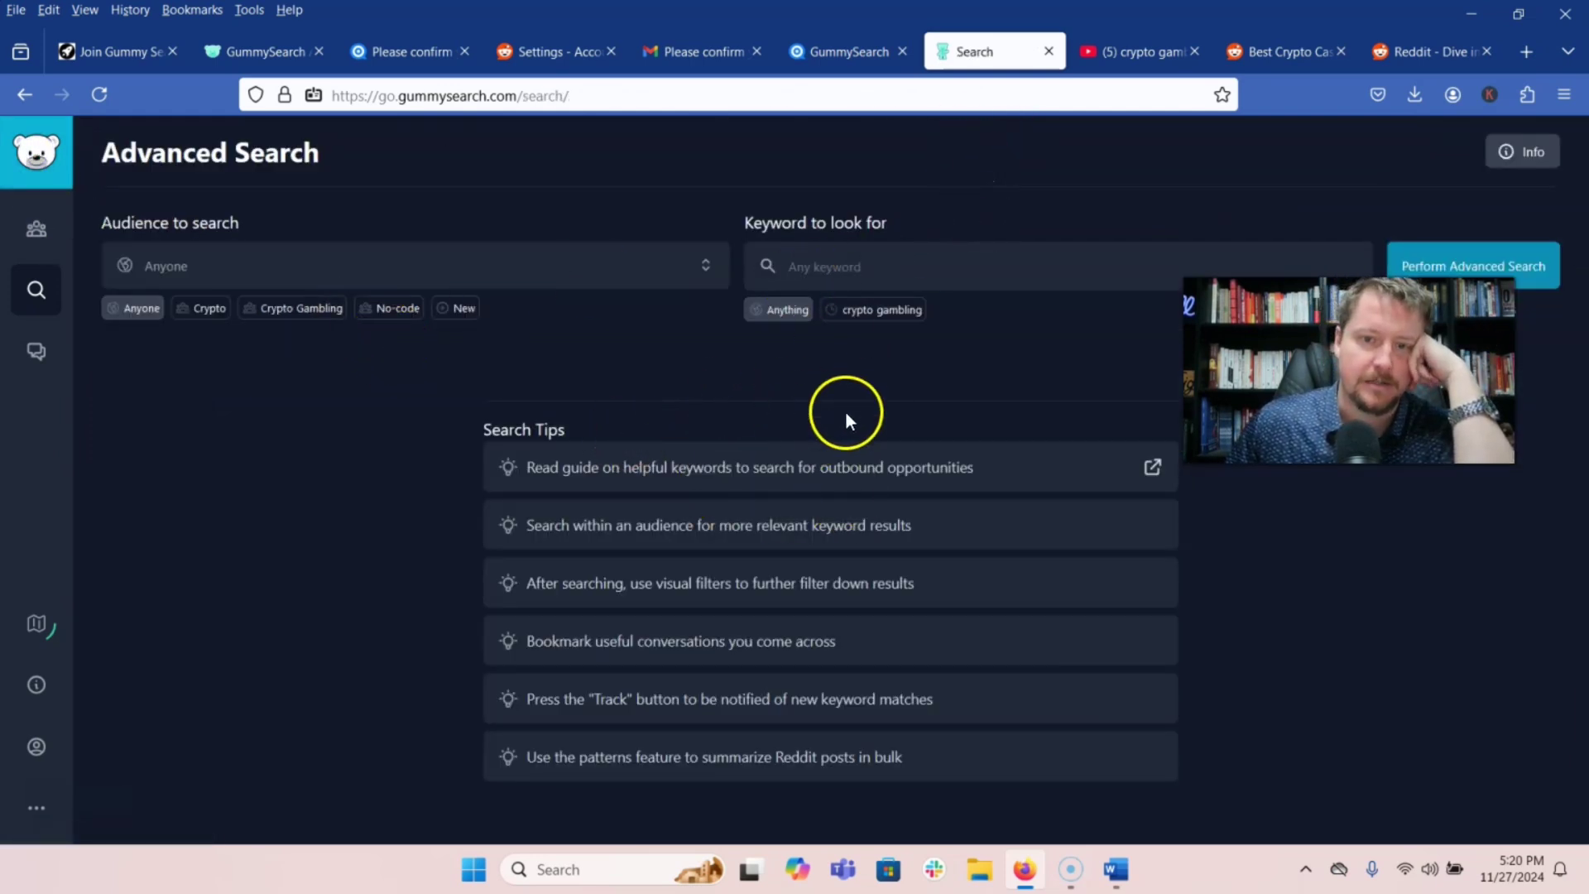
{"action": "left_click", "coordinate": [57, 247]}
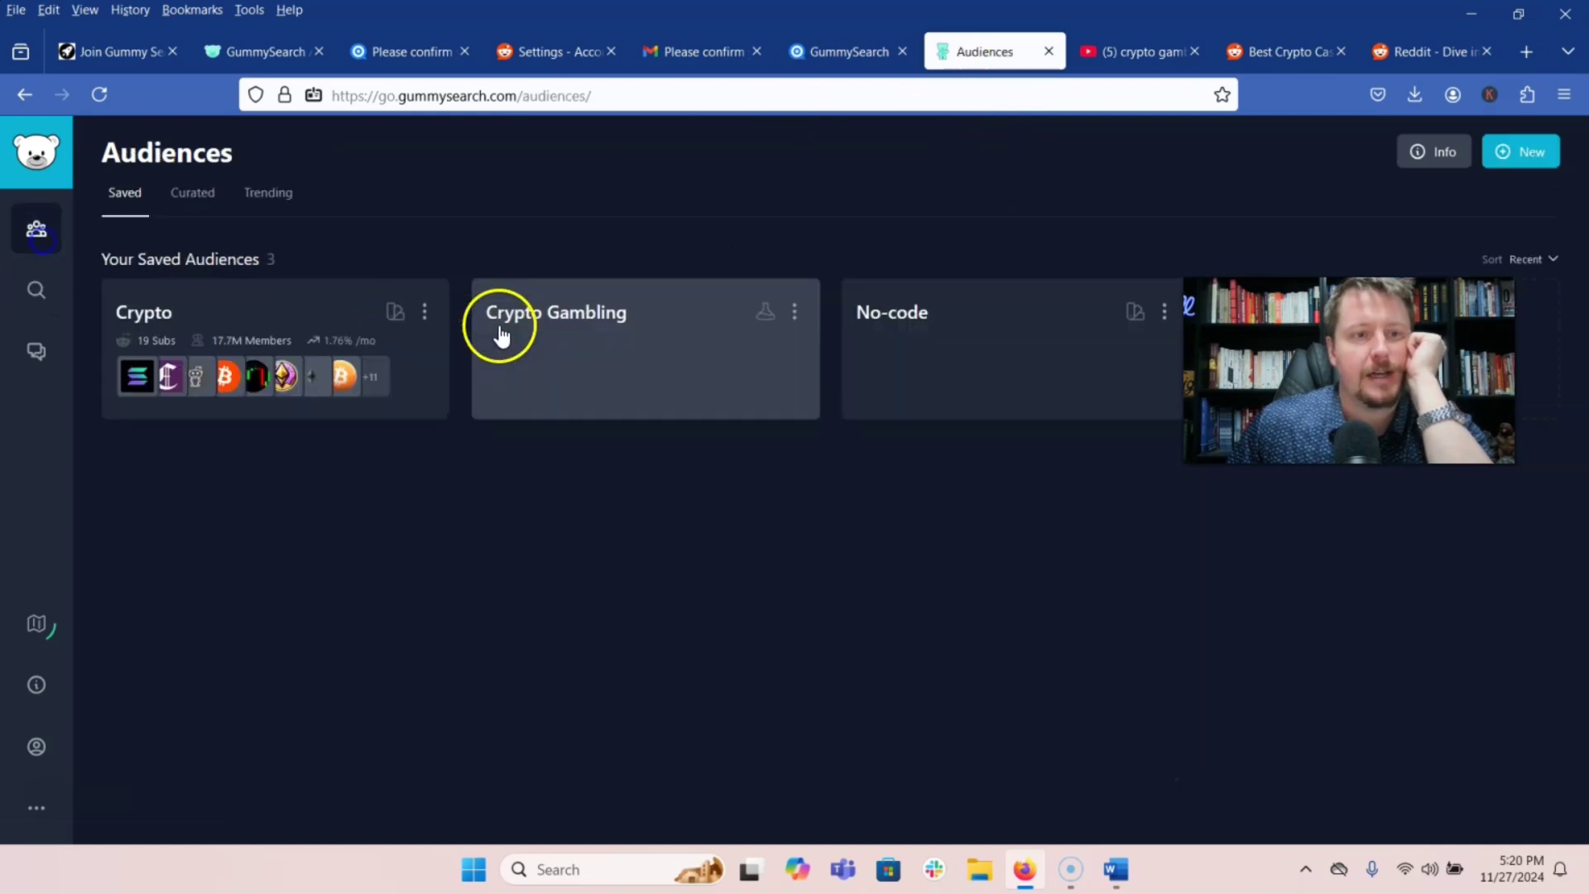
{"action": "left_click", "coordinate": [268, 194]}
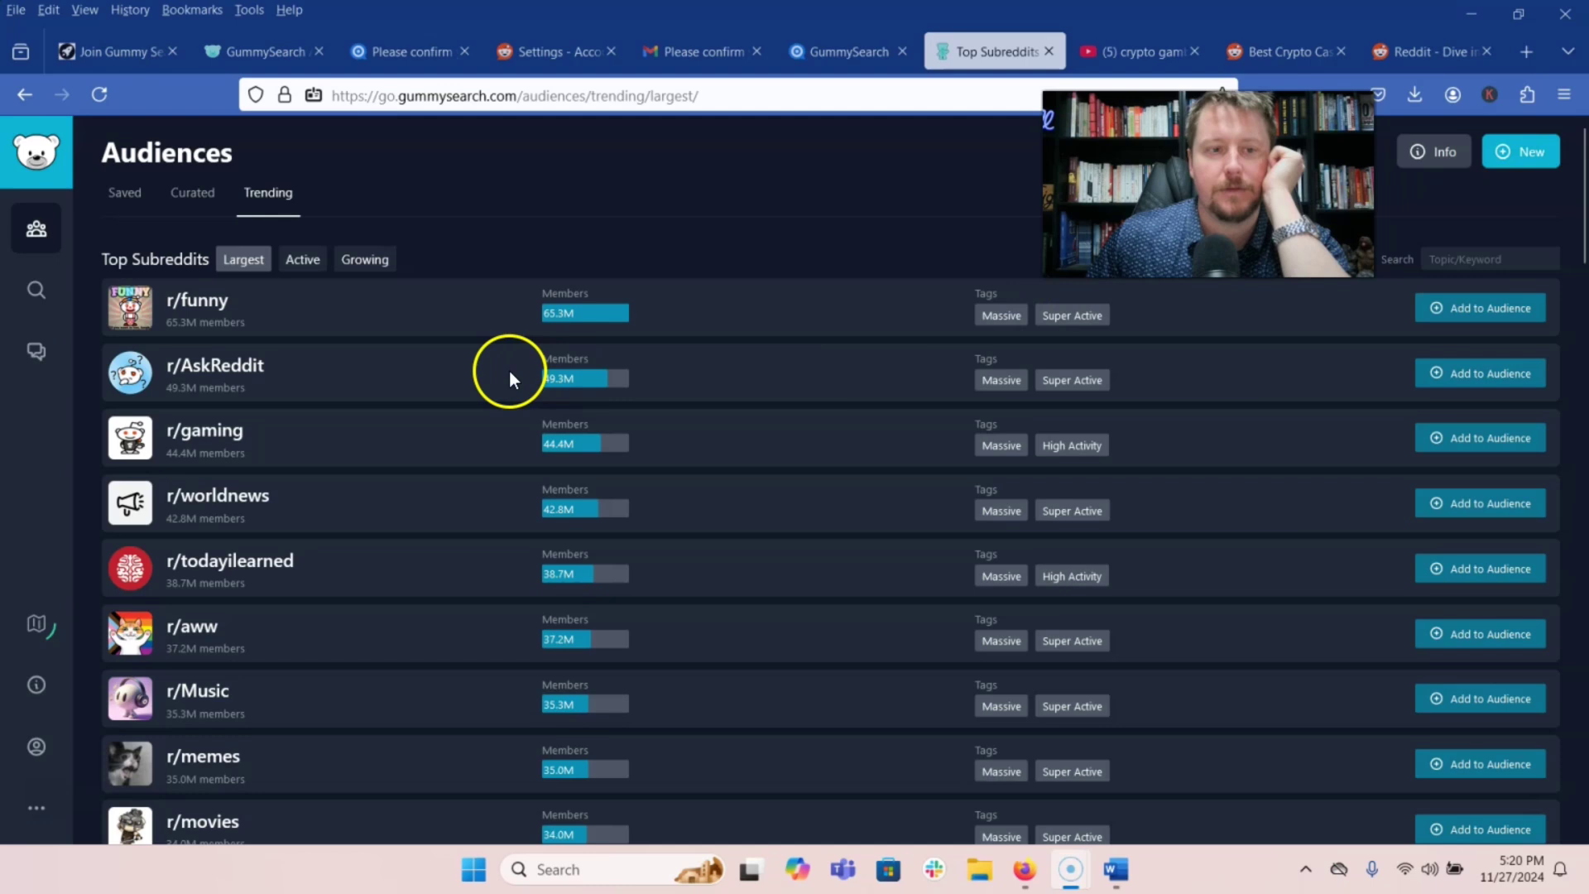
{"action": "left_click", "coordinate": [367, 261]}
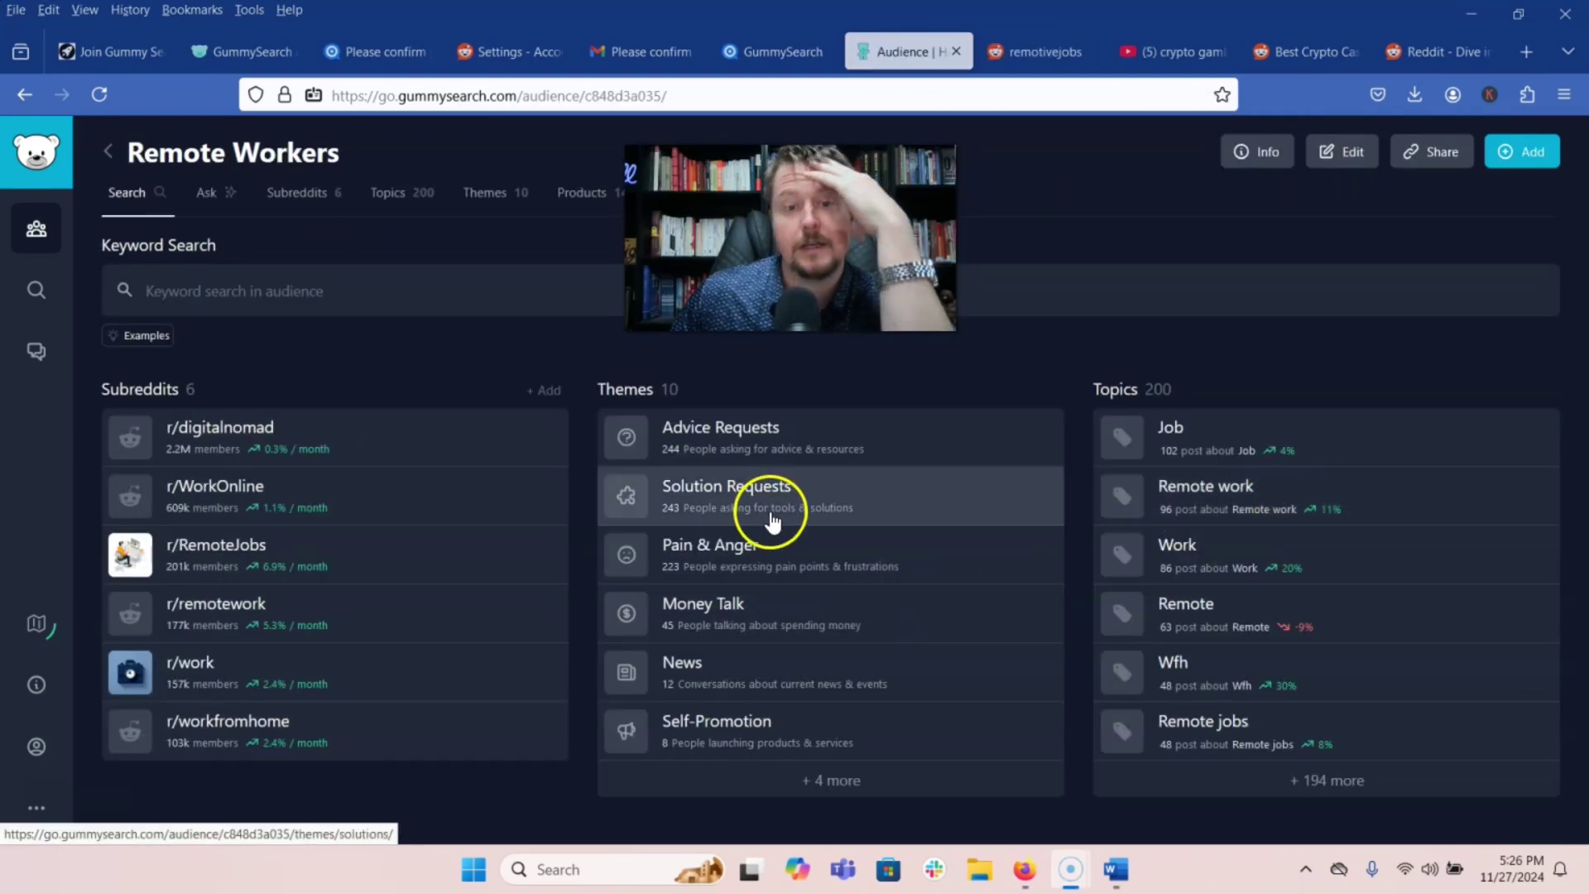
Step: Check the Remote Workers Pain & Anger and Money Talk common patterns
{"action": "left_click", "coordinate": [709, 557]}
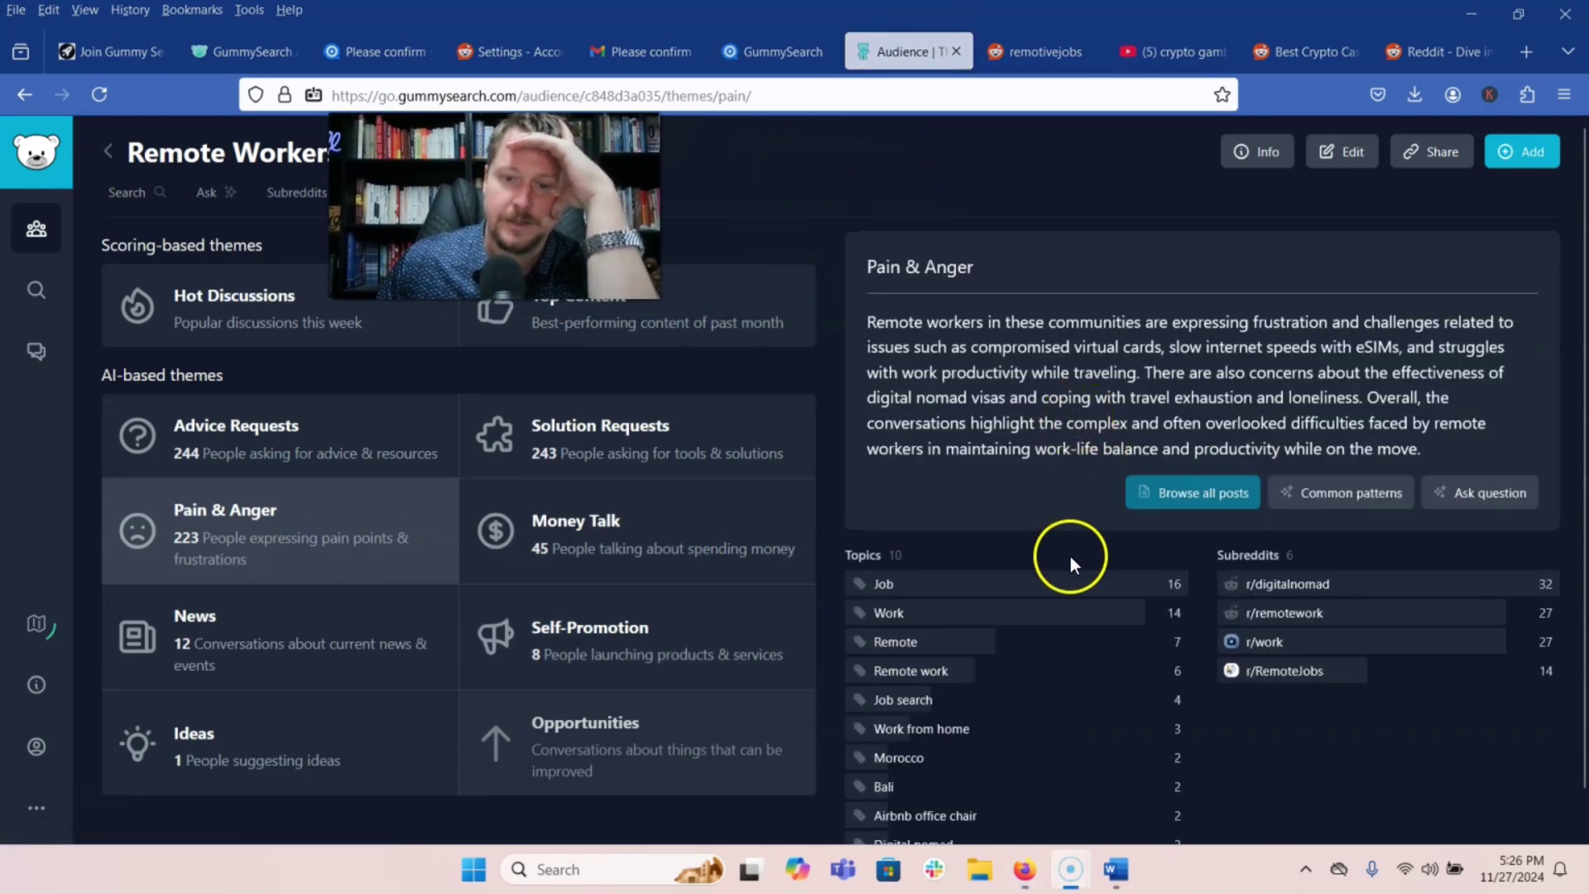
{"action": "scroll", "coordinate": [1162, 485], "scroll_direction": "down", "scroll_amount": 1}
{"action": "scroll", "coordinate": [1241, 552], "scroll_direction": "up", "scroll_amount": 1}
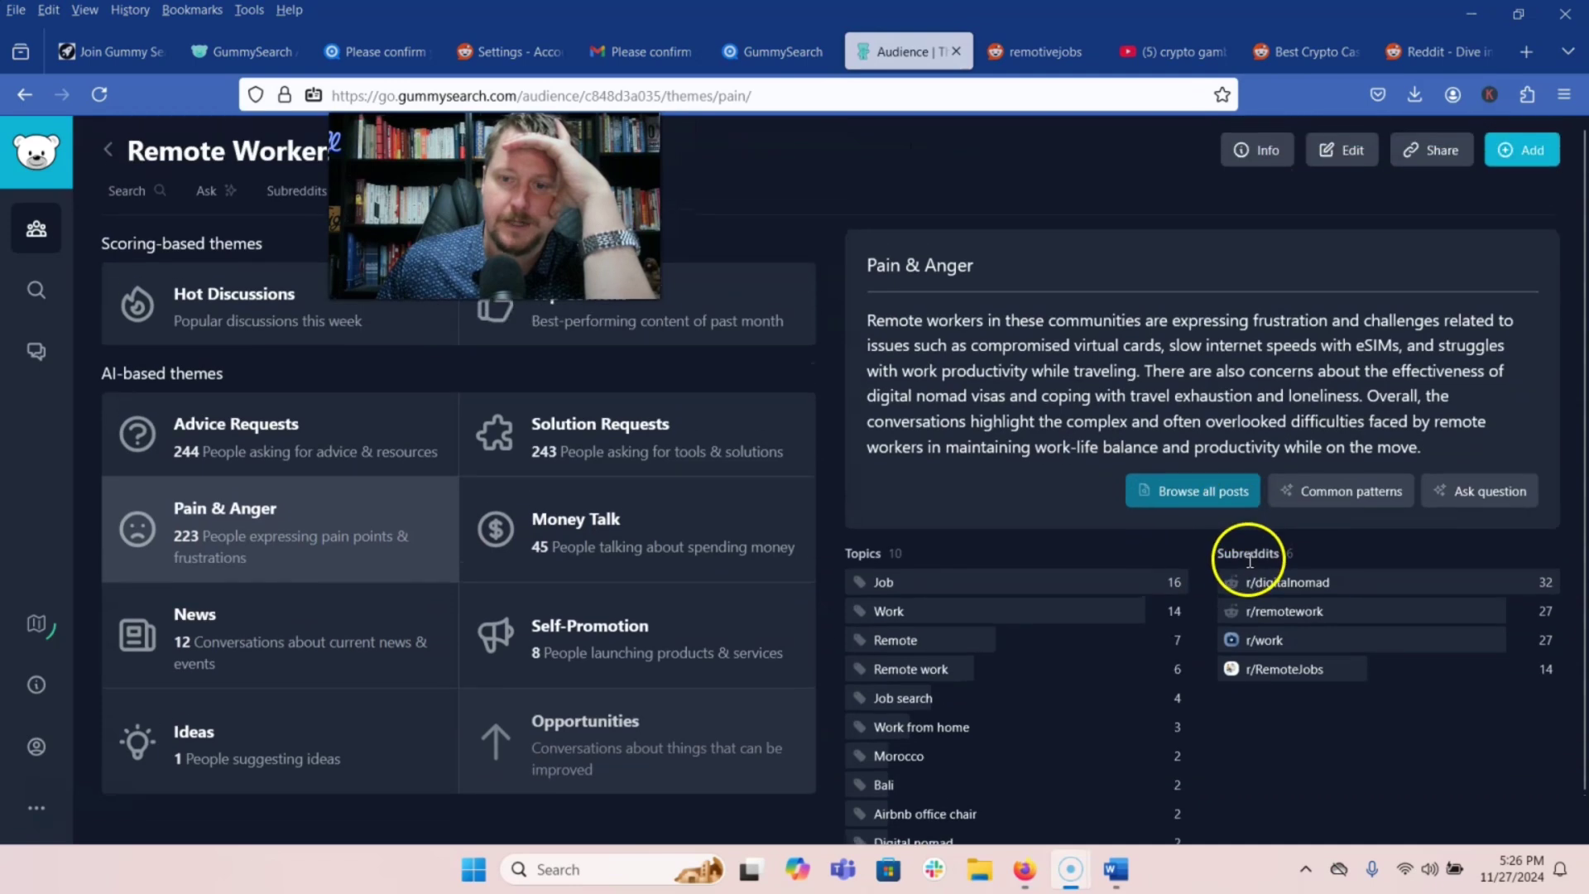
{"action": "left_click", "coordinate": [1365, 493]}
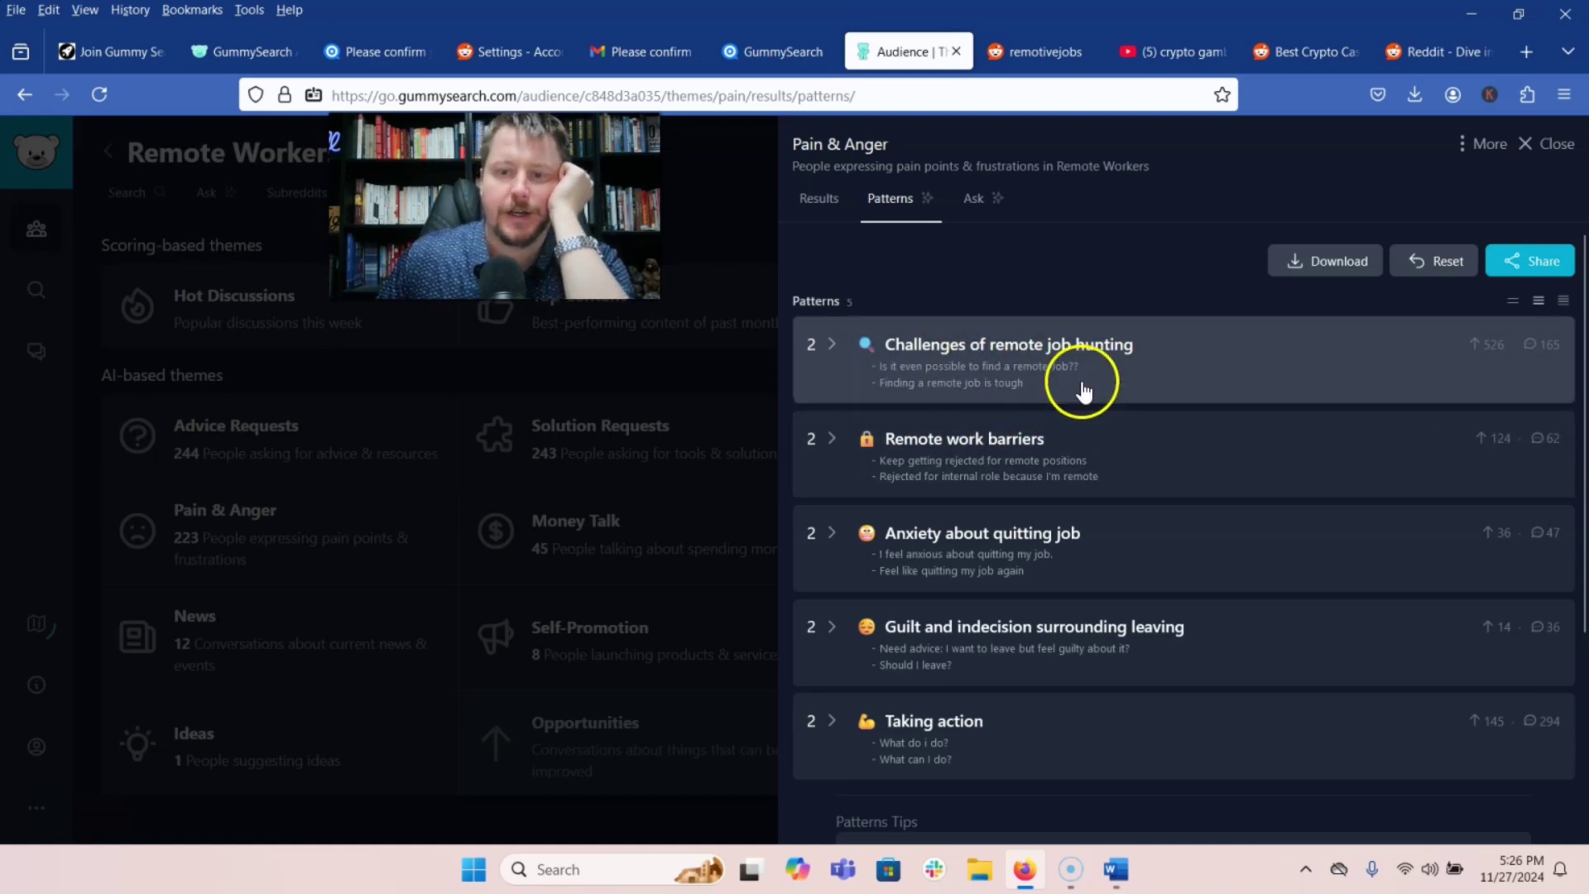
{"action": "scroll", "coordinate": [1096, 454], "scroll_direction": "down", "scroll_amount": 3}
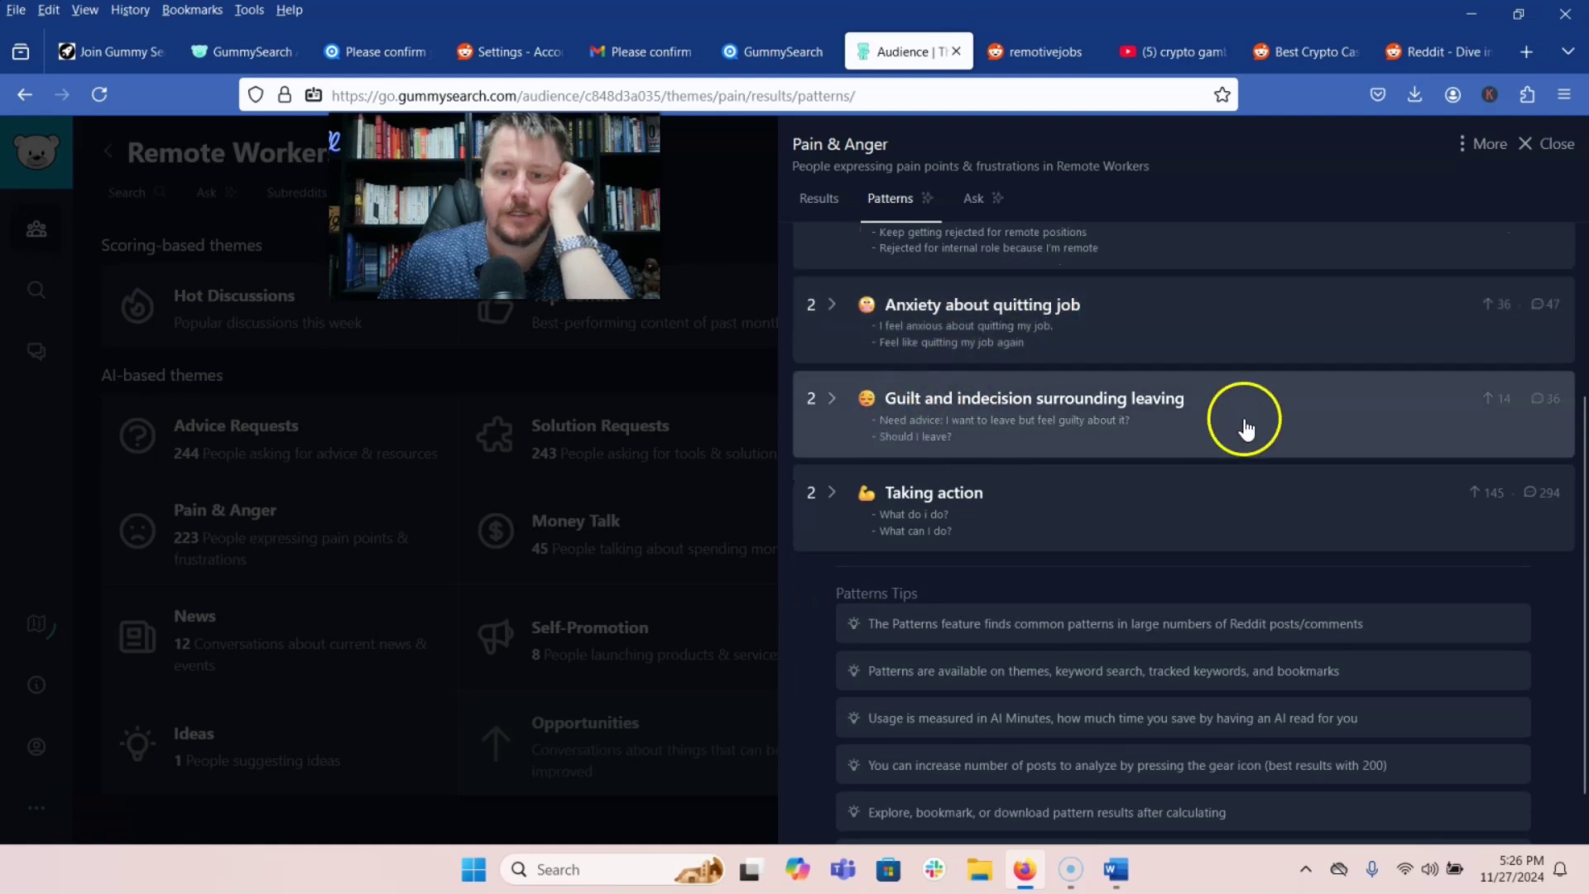
{"action": "scroll", "coordinate": [969, 507], "scroll_direction": "down", "scroll_amount": 1}
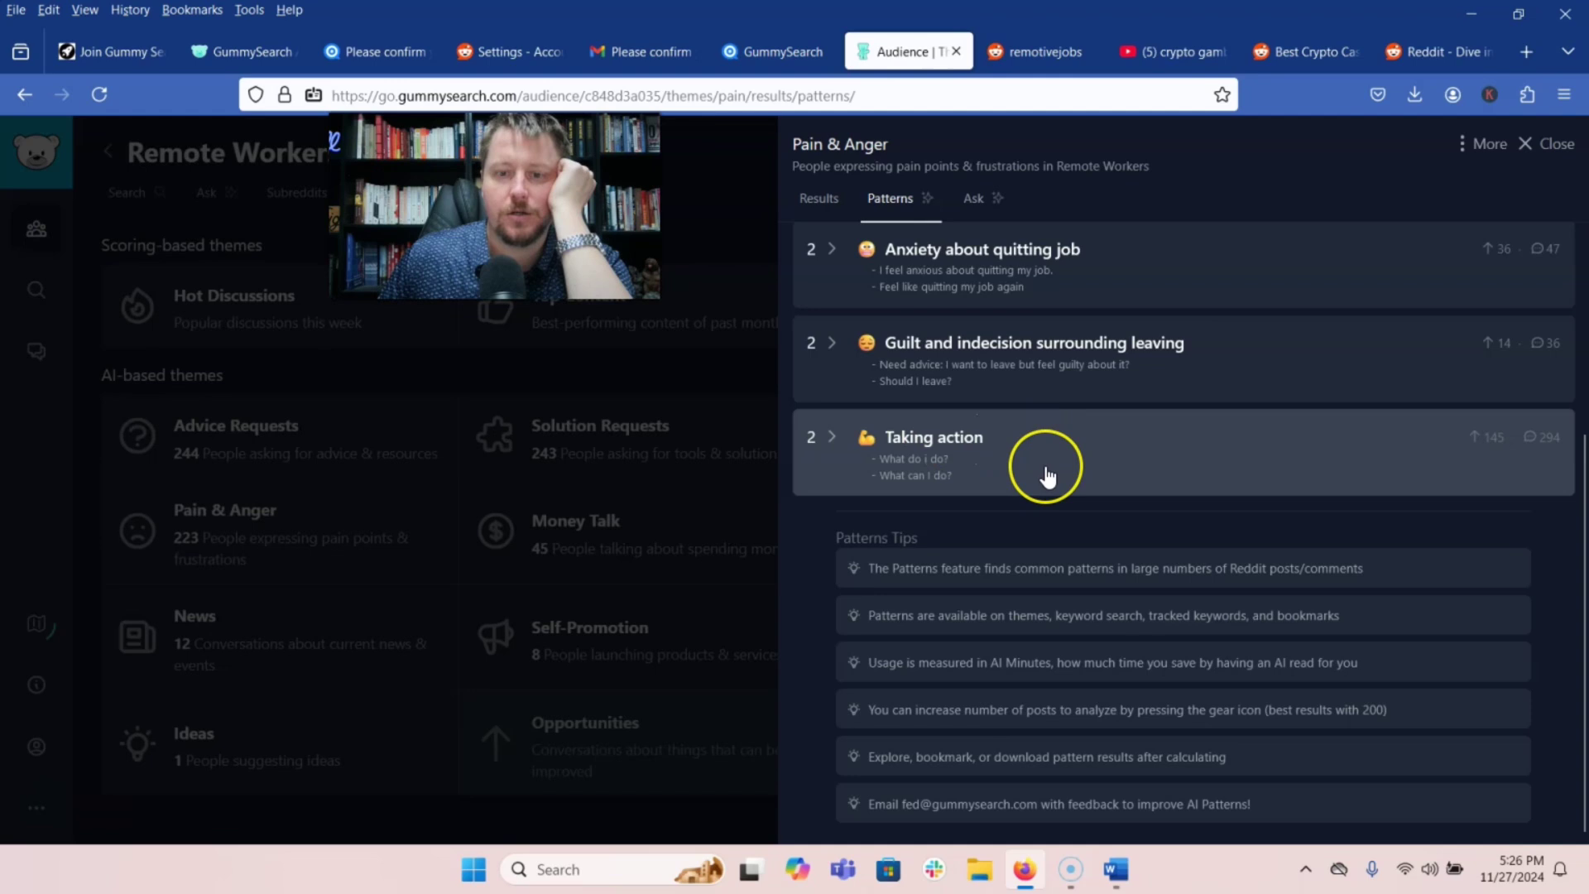
{"action": "scroll", "coordinate": [1047, 476], "scroll_direction": "up", "scroll_amount": 2}
{"action": "scroll", "coordinate": [1047, 472], "scroll_direction": "up", "scroll_amount": 2}
{"action": "left_click", "coordinate": [609, 519]}
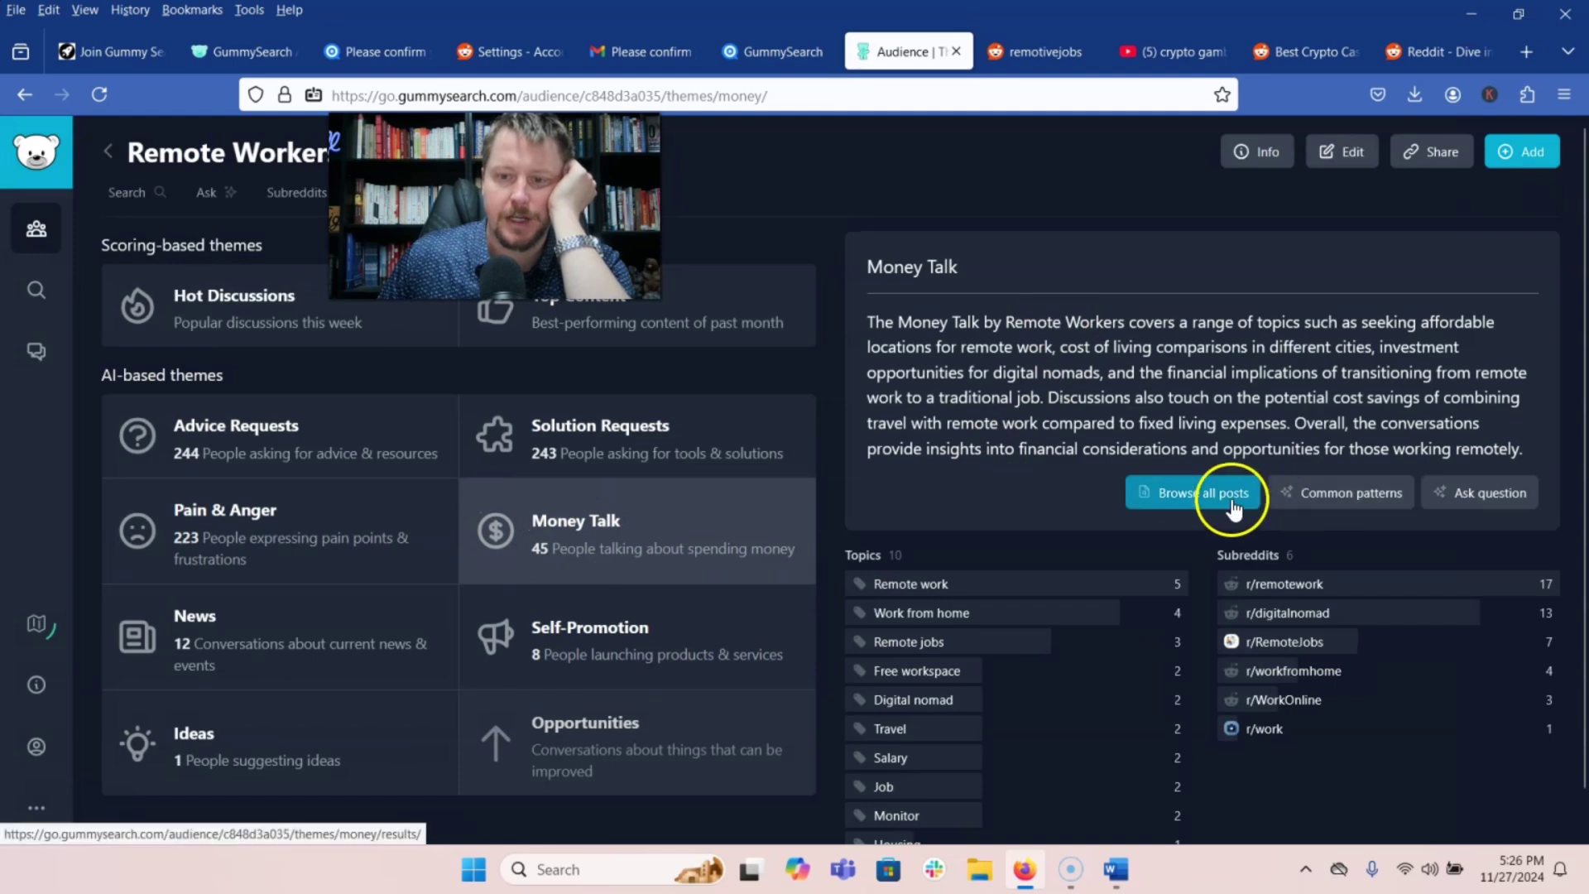
{"action": "scroll", "coordinate": [1241, 484], "scroll_direction": "down", "scroll_amount": 1}
{"action": "left_click", "coordinate": [1329, 449]}
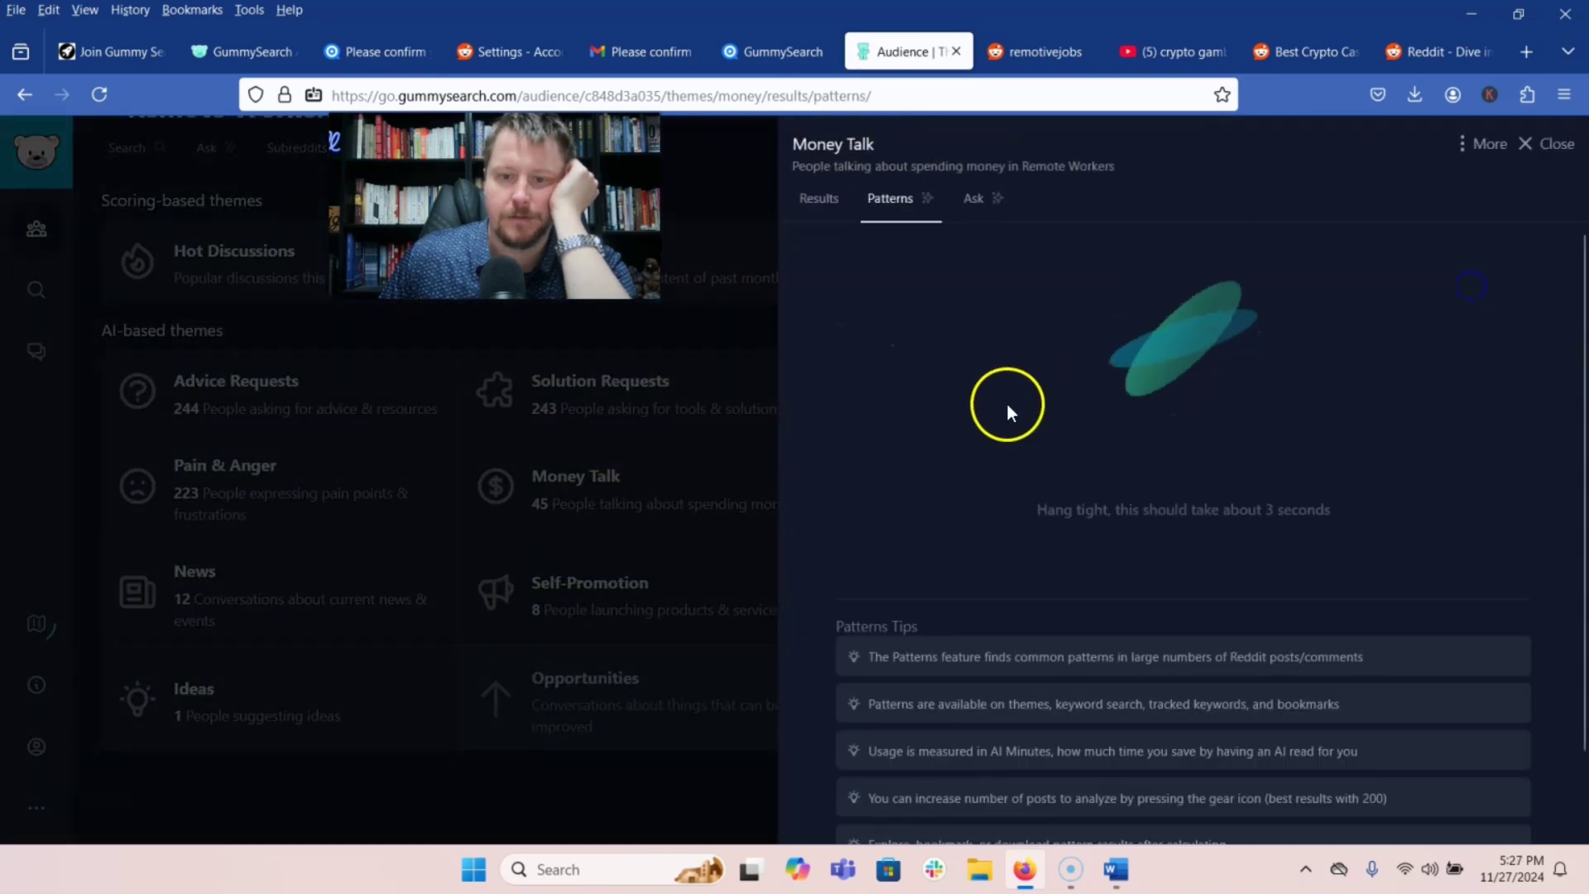
{"action": "left_click", "coordinate": [585, 426]}
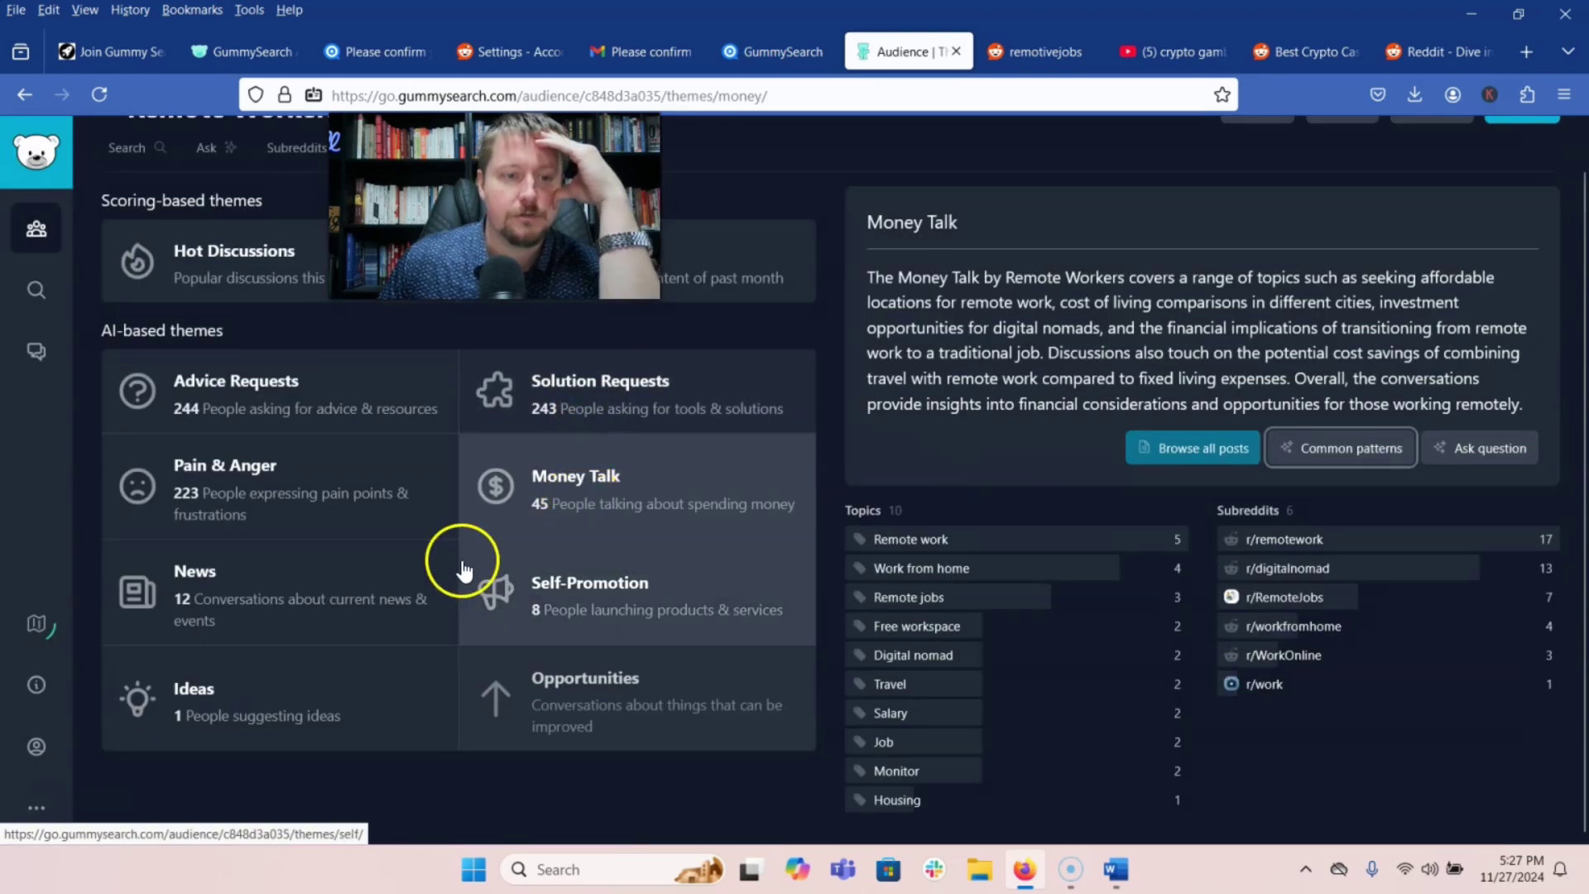
{"action": "left_click", "coordinate": [230, 606]}
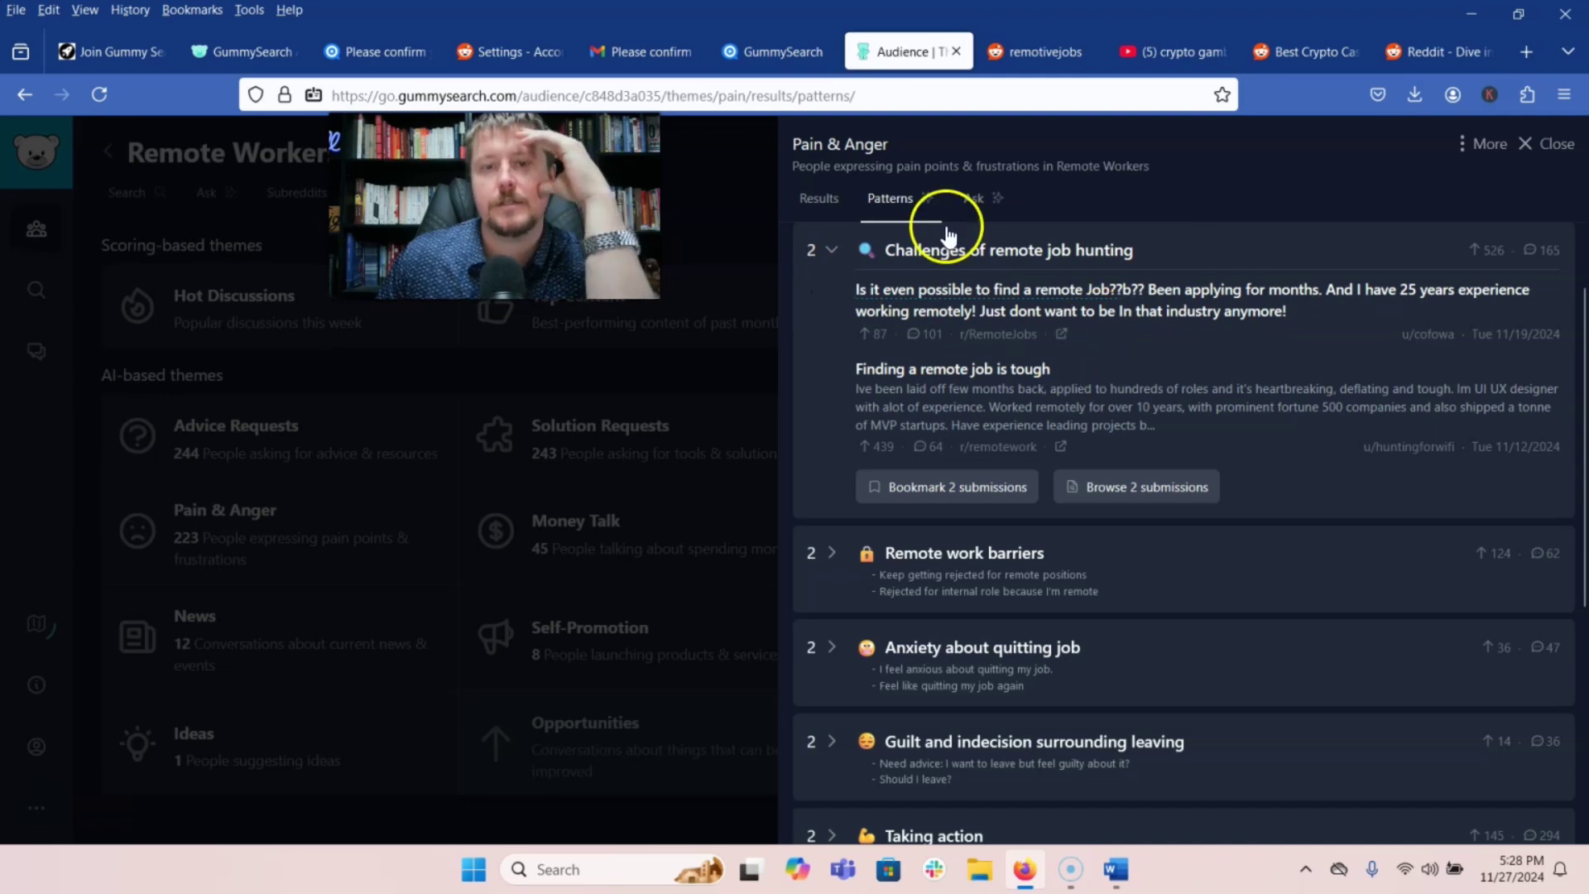
{"action": "scroll", "coordinate": [1007, 489], "scroll_direction": "down", "scroll_amount": 2}
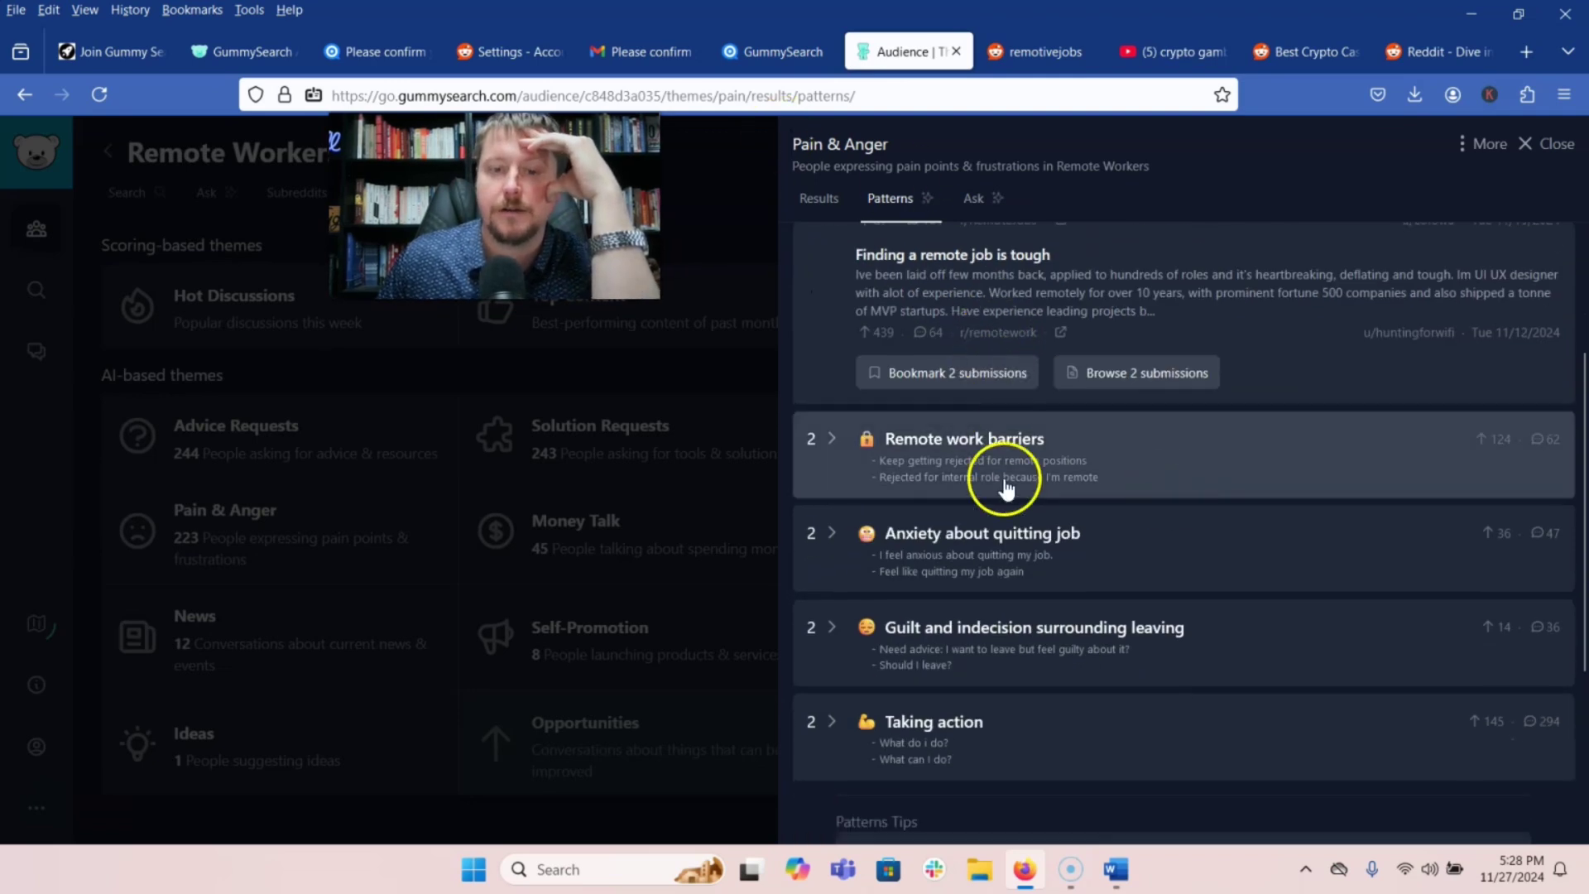
Step: Read example posts for Remote work barriers, Anxiety about quitting job, guilt and Taking action patterns
{"action": "left_click", "coordinate": [1086, 478]}
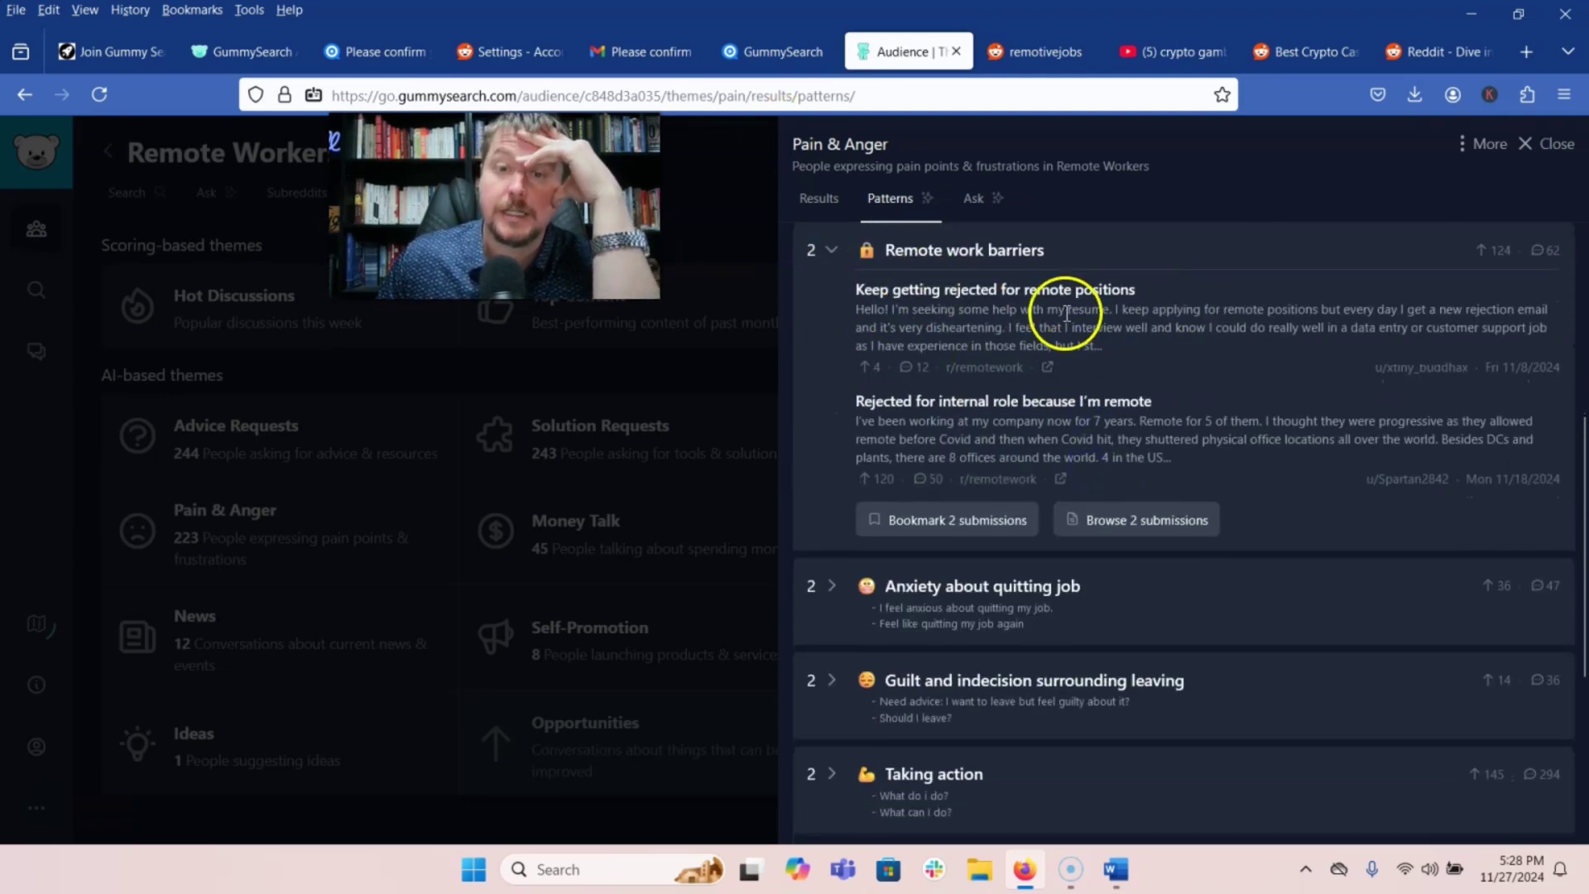
{"action": "scroll", "coordinate": [1067, 460], "scroll_direction": "down", "scroll_amount": 2}
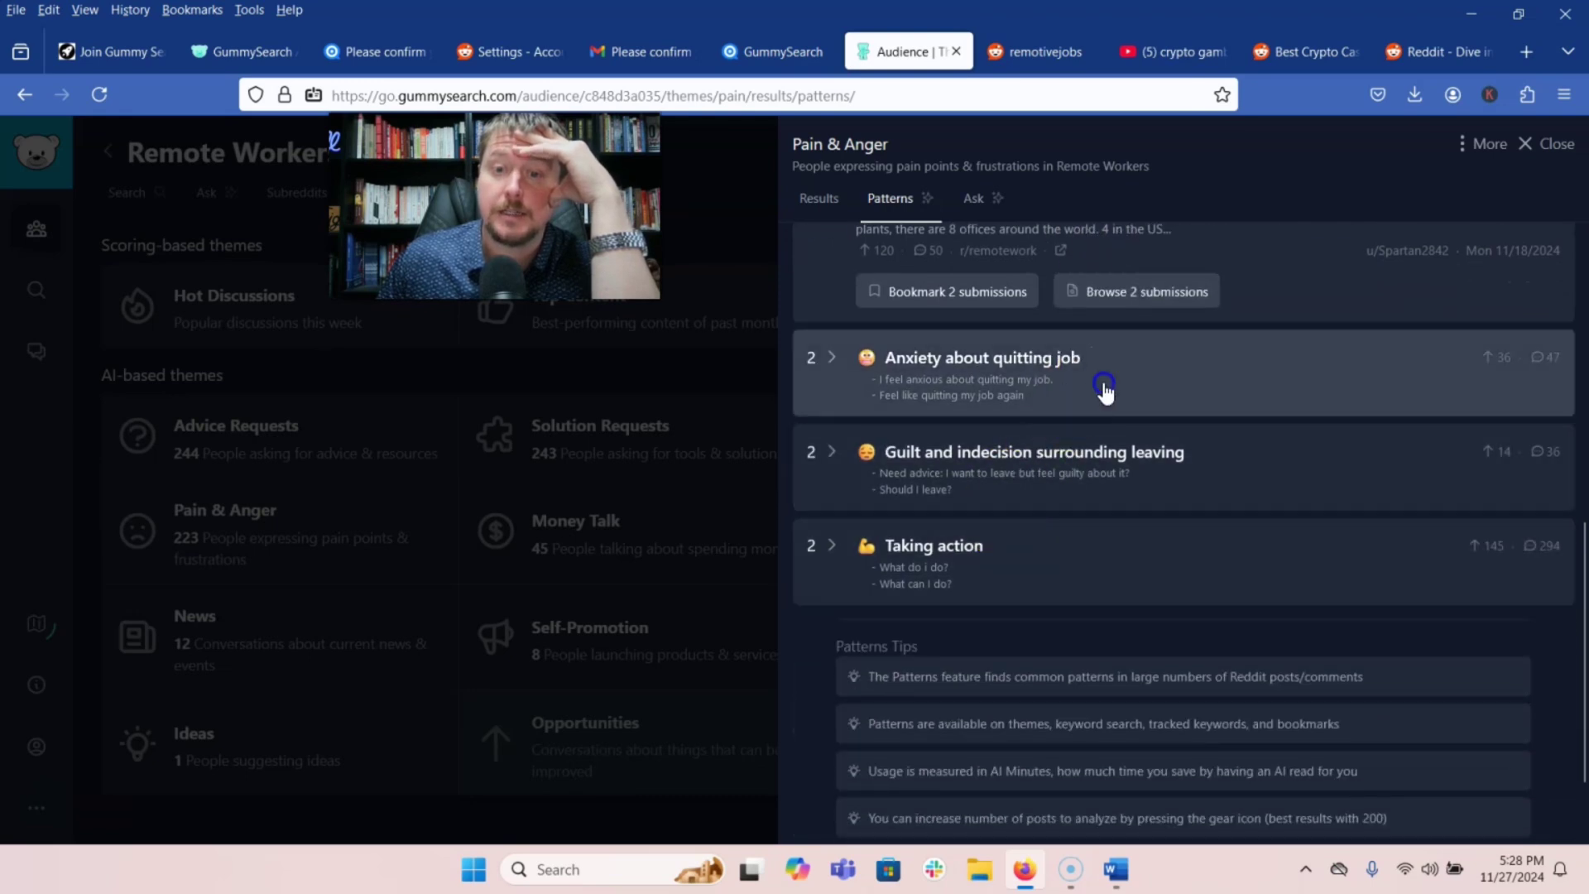
{"action": "left_click", "coordinate": [1103, 390]}
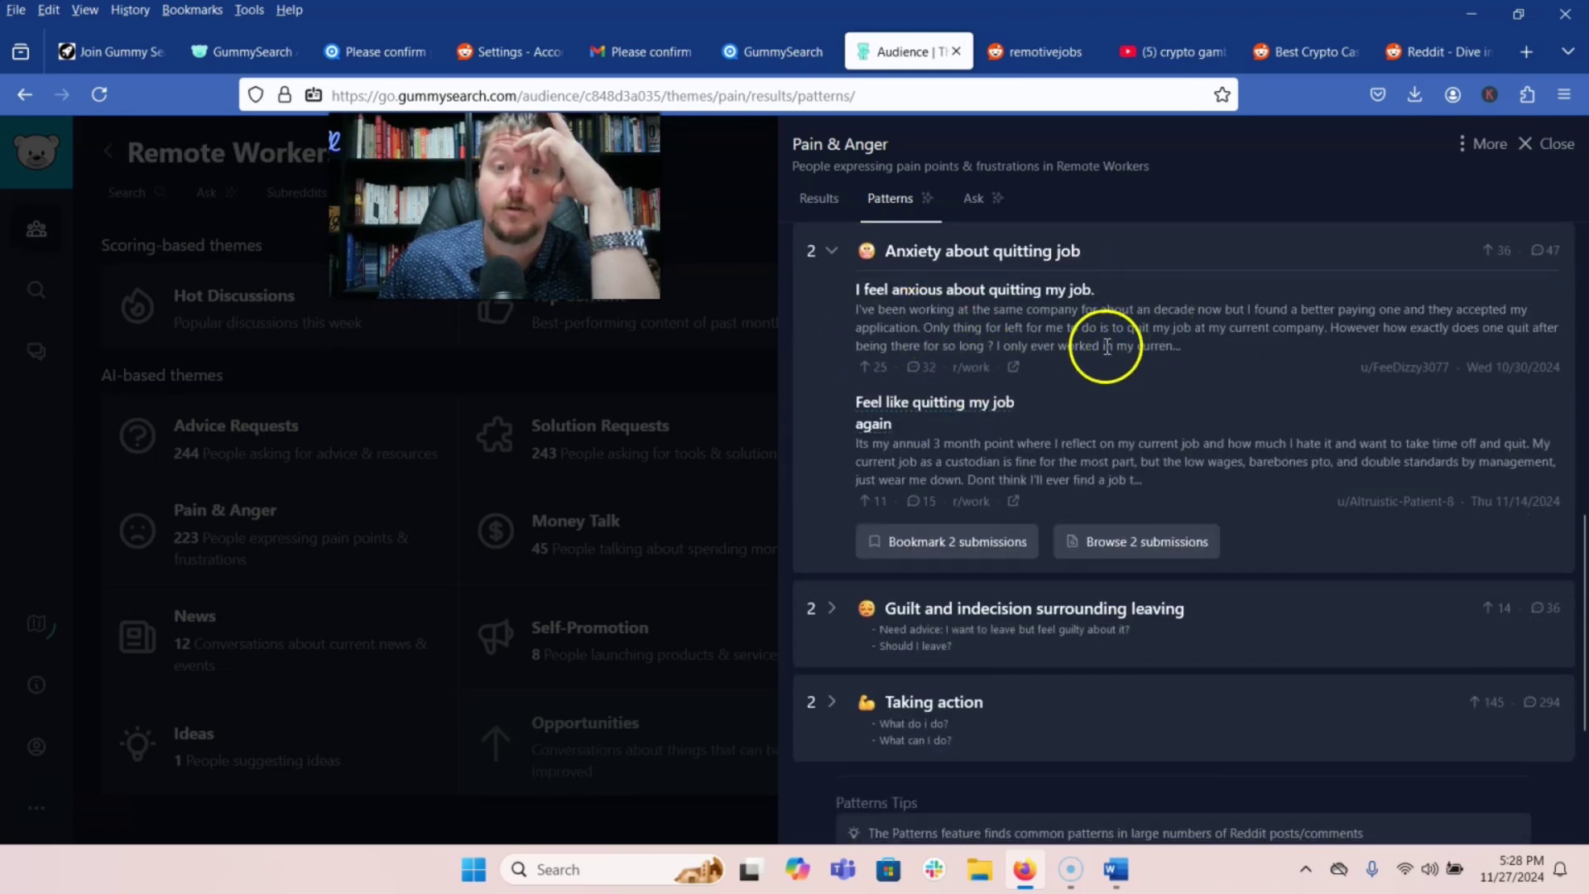
{"action": "scroll", "coordinate": [1056, 422], "scroll_direction": "down", "scroll_amount": 2}
{"action": "left_click", "coordinate": [1005, 403]}
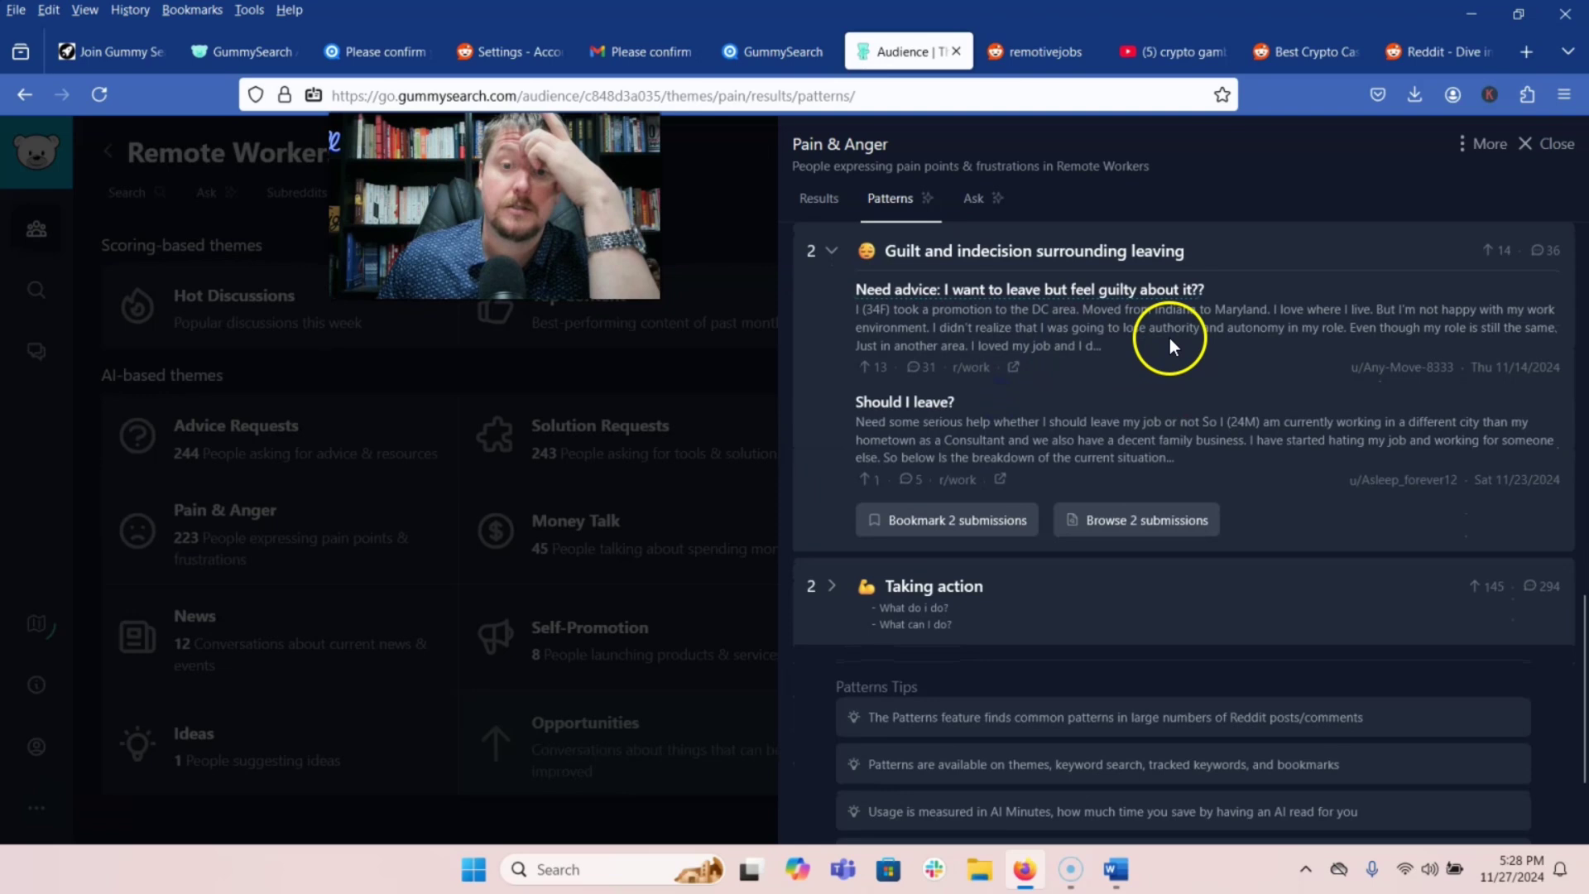
{"action": "left_click", "coordinate": [1029, 588]}
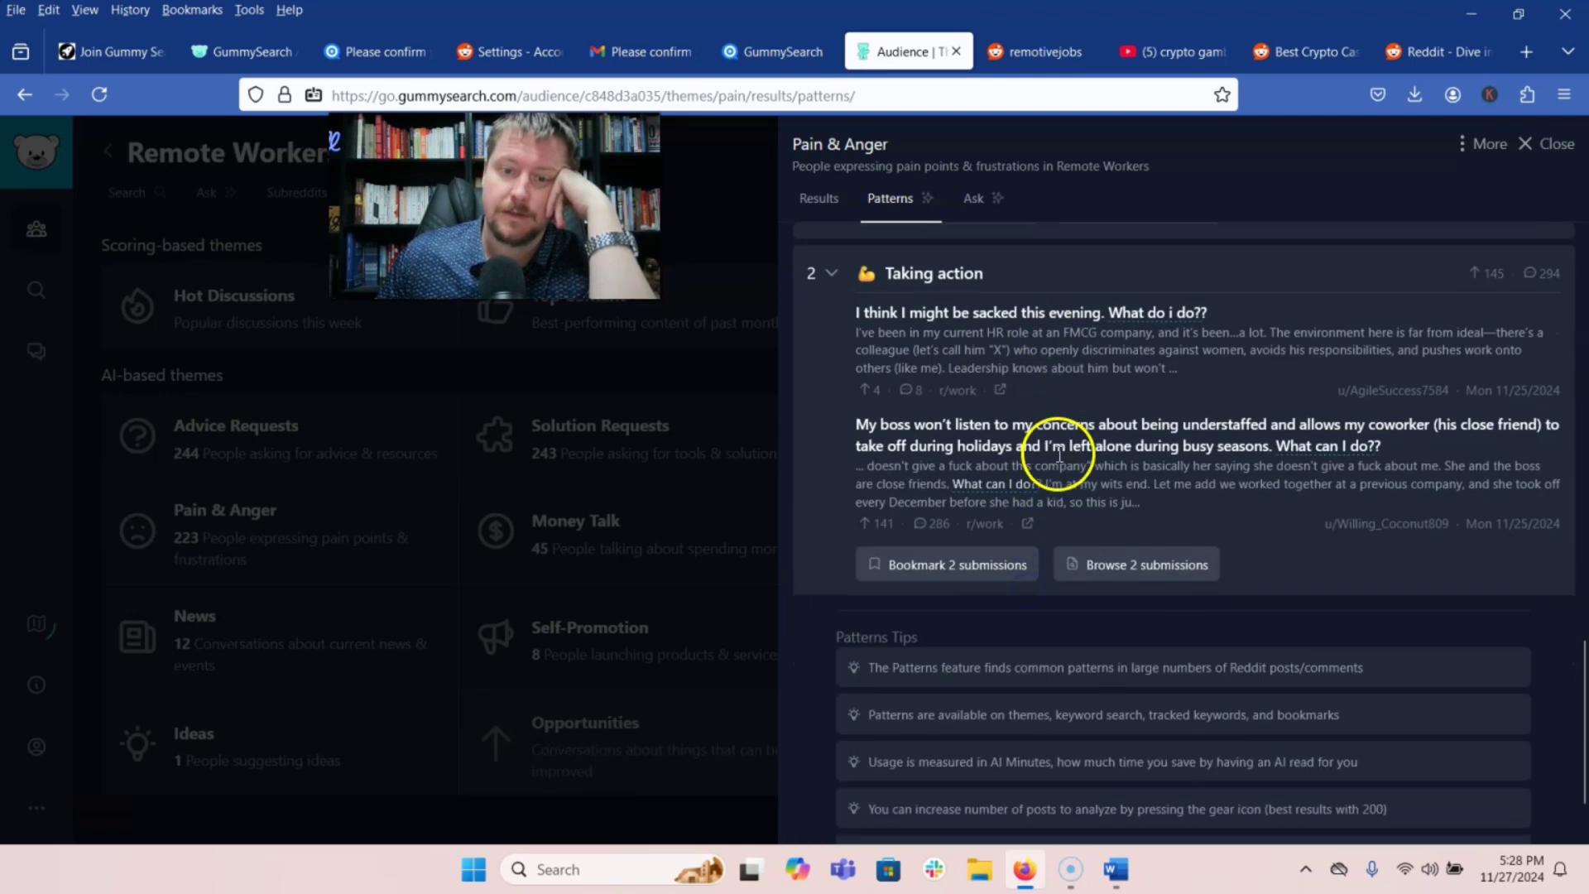
{"action": "scroll", "coordinate": [1077, 372], "scroll_direction": "down", "scroll_amount": 1}
{"action": "scroll", "coordinate": [993, 410], "scroll_direction": "up", "scroll_amount": 1}
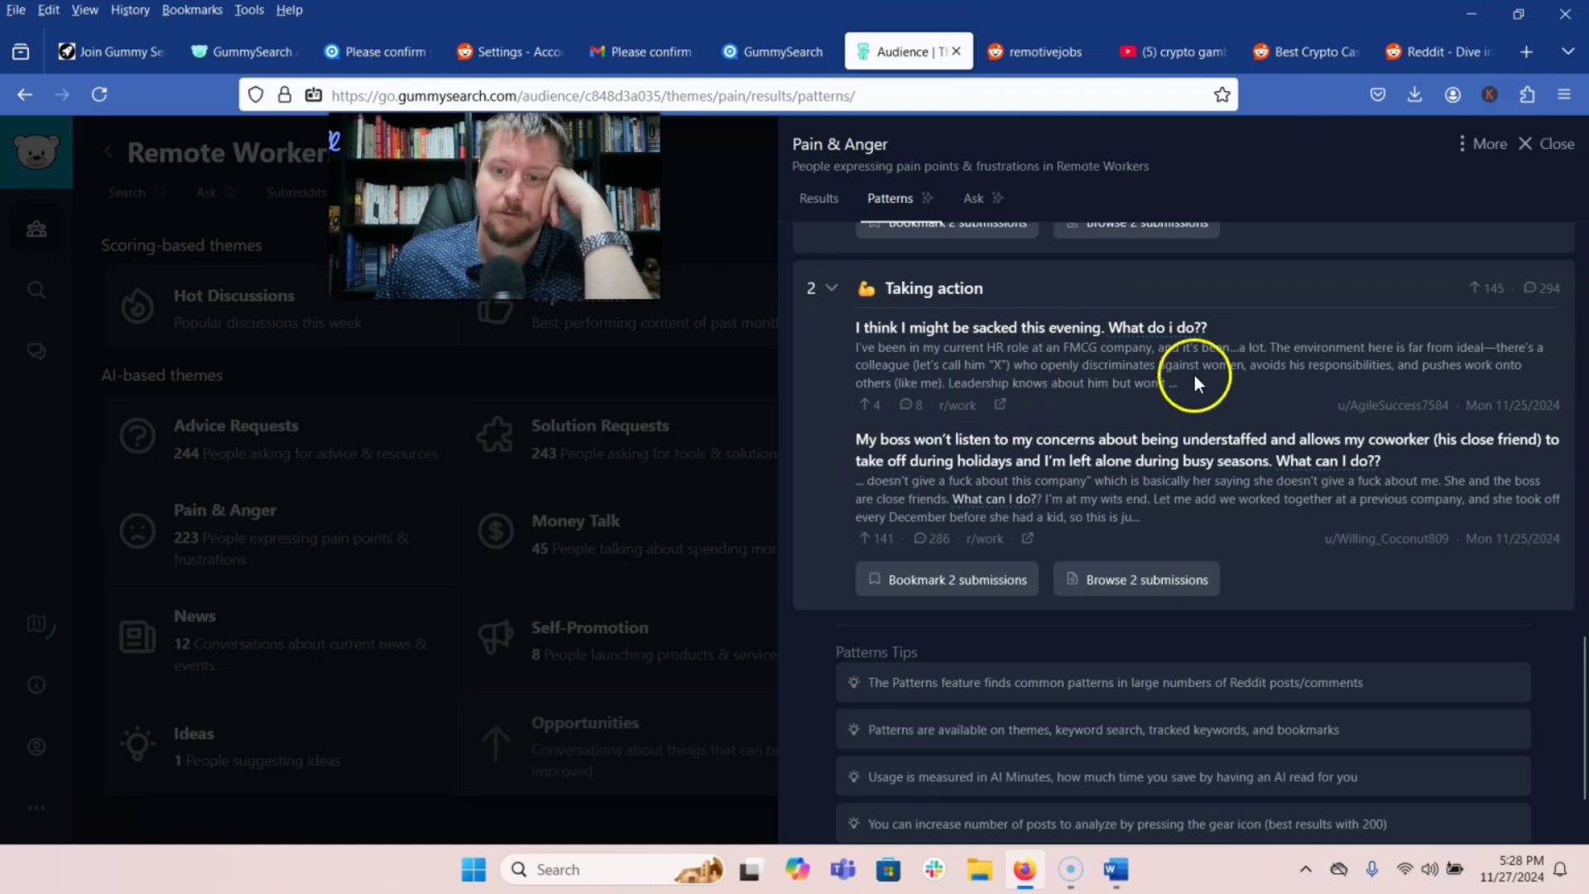
{"action": "scroll", "coordinate": [930, 639], "scroll_direction": "up", "scroll_amount": 3}
{"action": "scroll", "coordinate": [1012, 658], "scroll_direction": "up", "scroll_amount": 3}
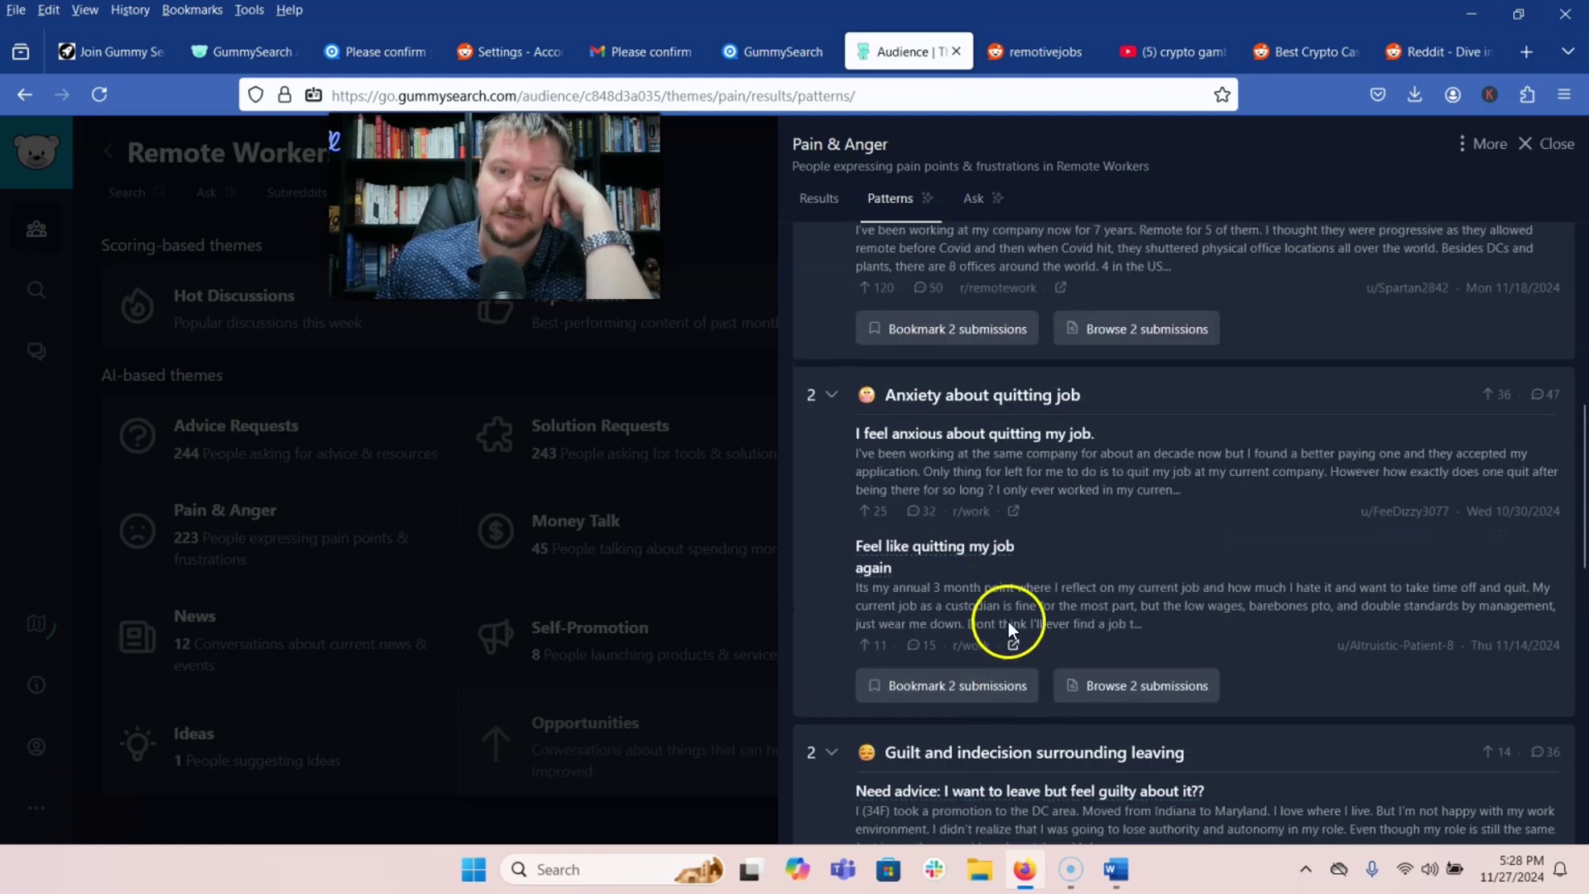
{"action": "left_click", "coordinate": [633, 428]}
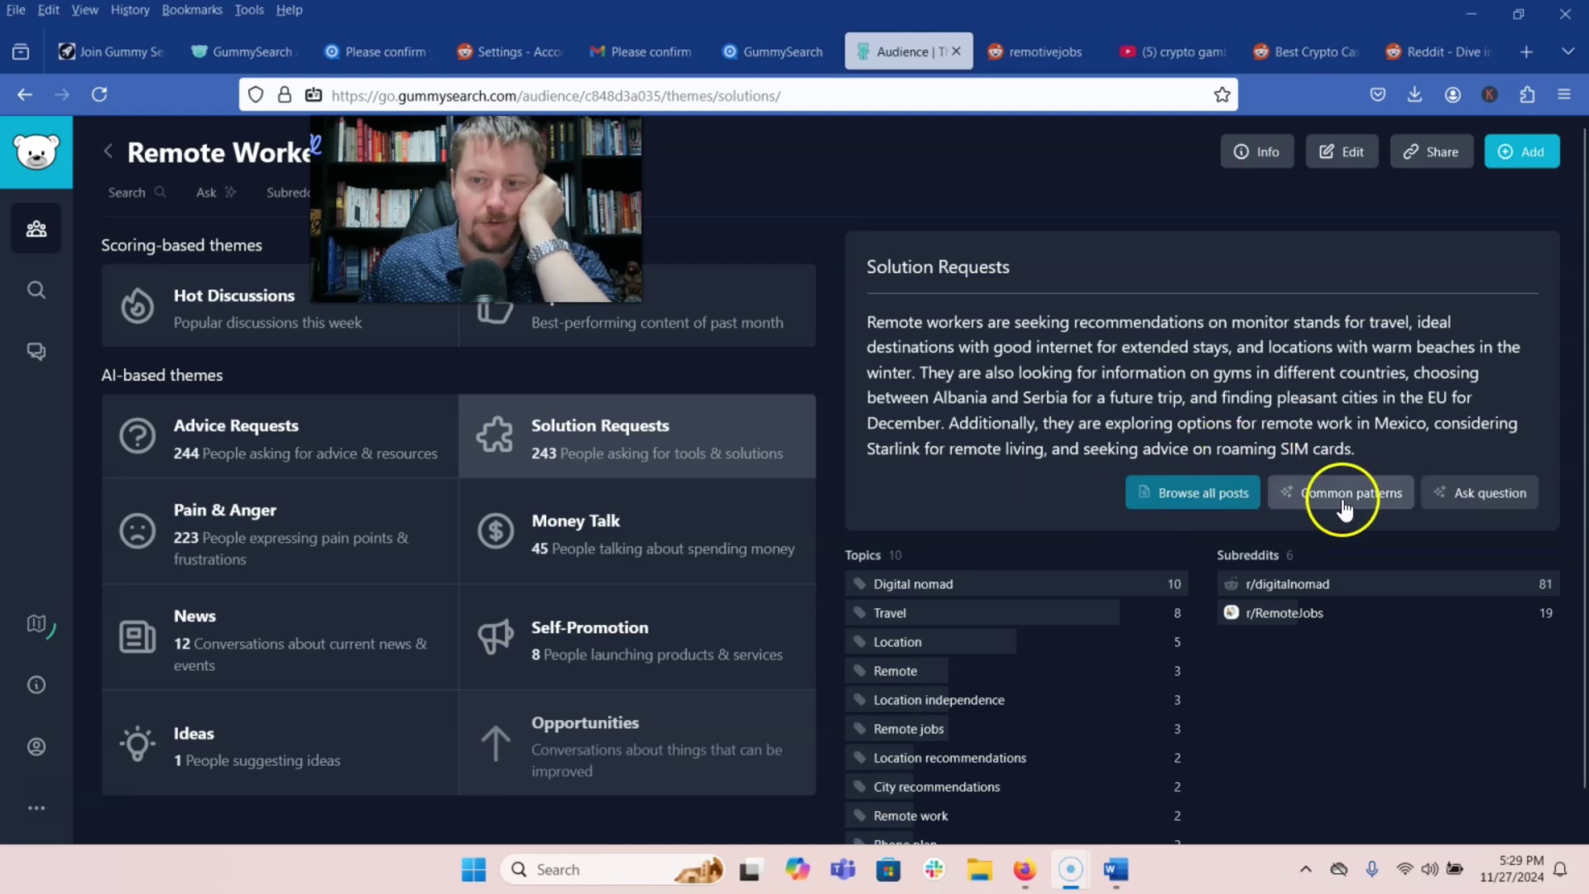
Step: Browse Remote Workers Solution Requests patterns like headsets and desk chairs, then go back to Audiences
{"action": "left_click", "coordinate": [1369, 493]}
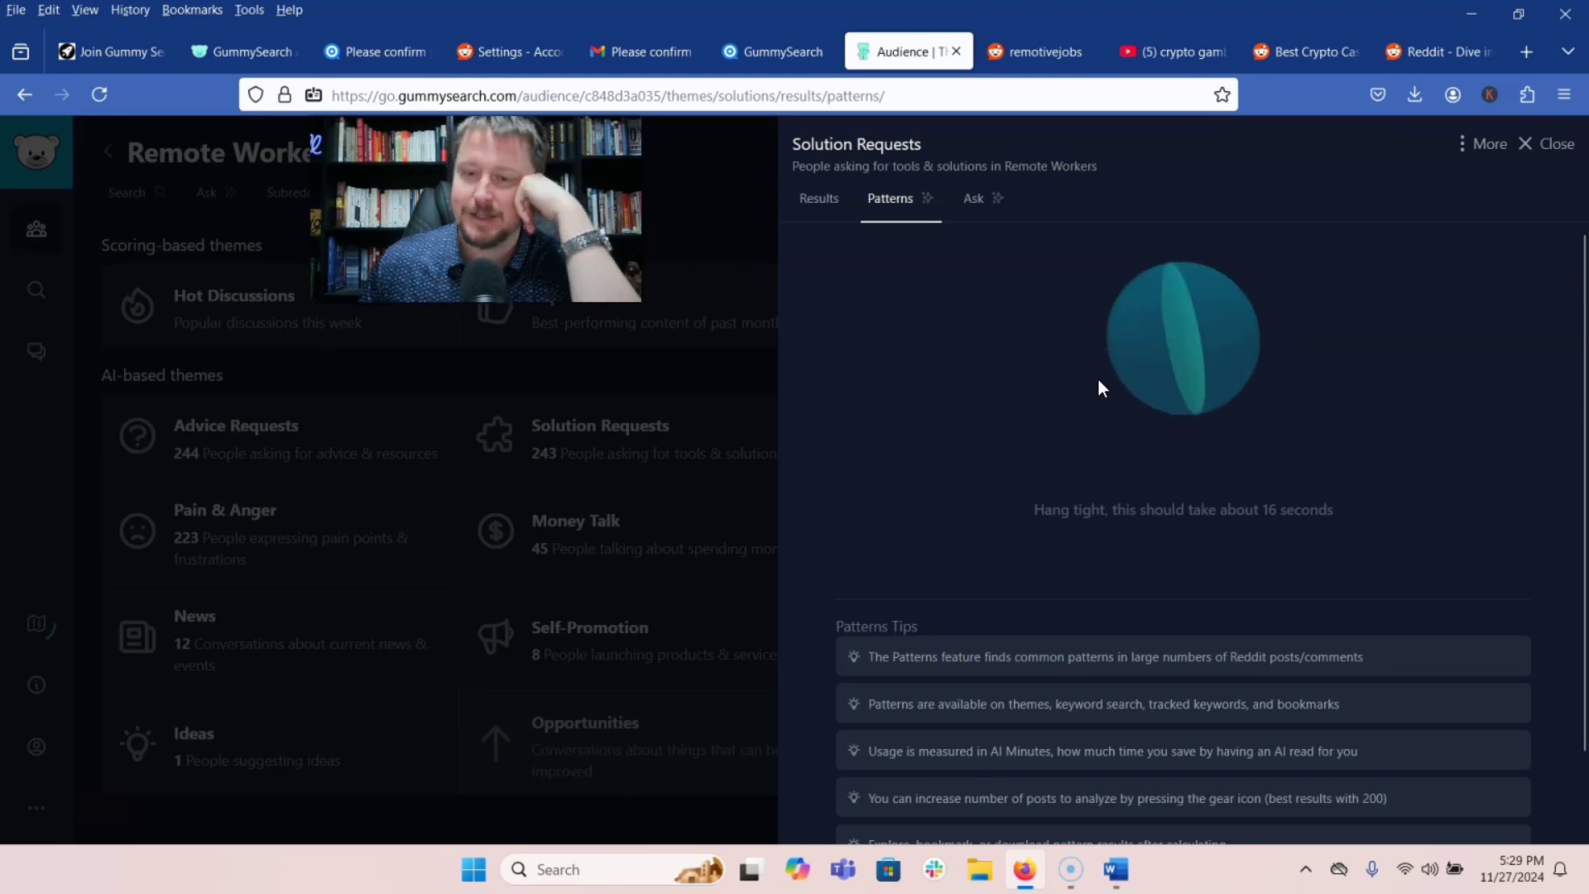
{"action": "left_click", "coordinate": [1199, 322]}
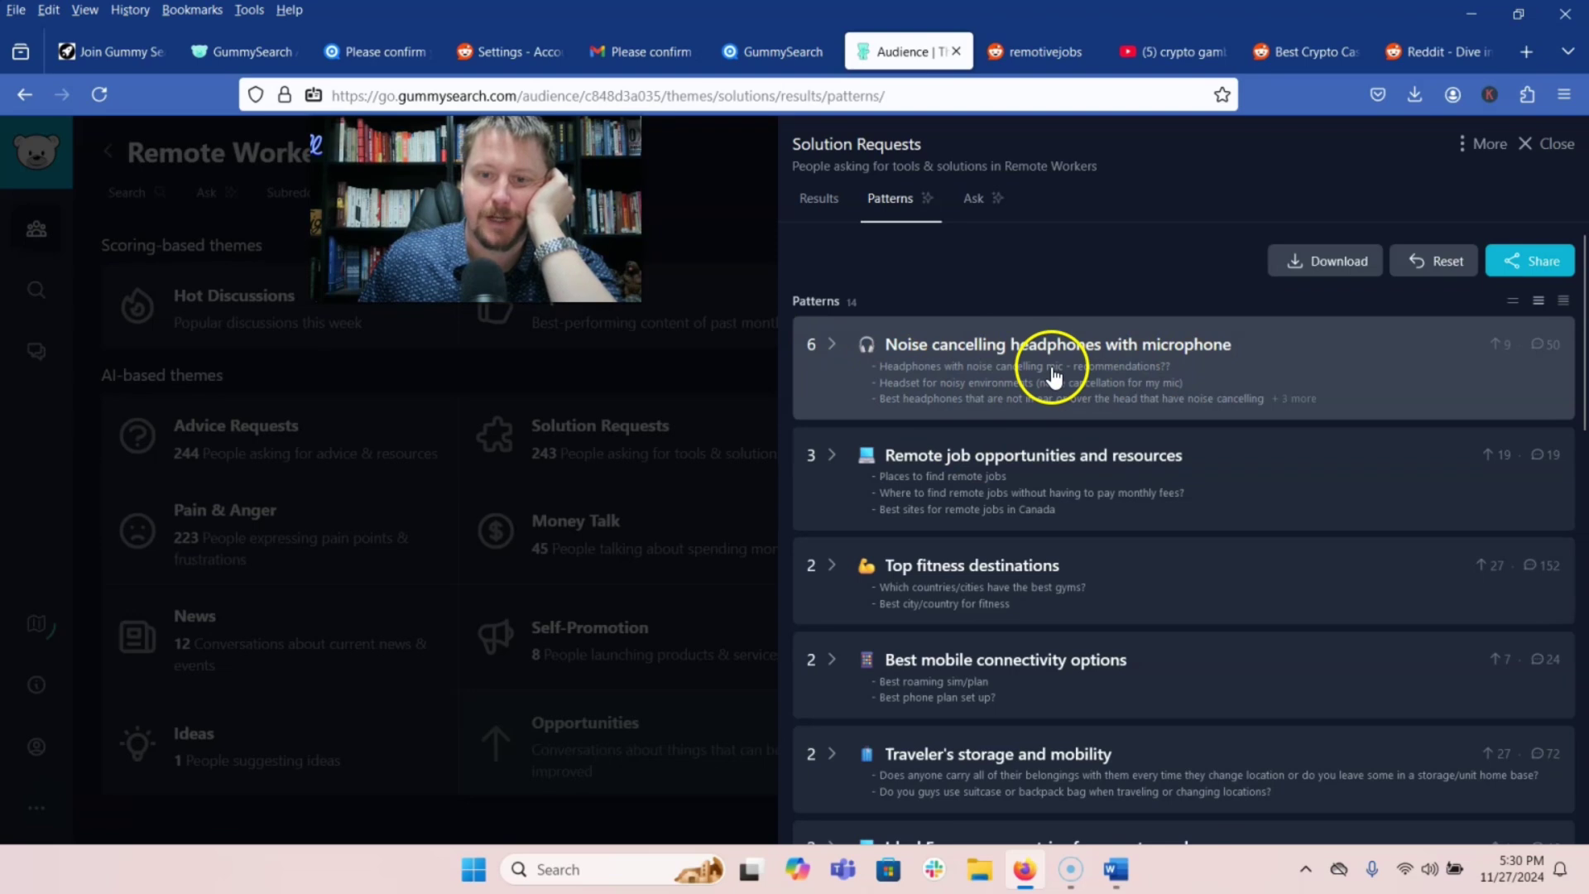
{"action": "scroll", "coordinate": [1051, 378], "scroll_direction": "down", "scroll_amount": 2}
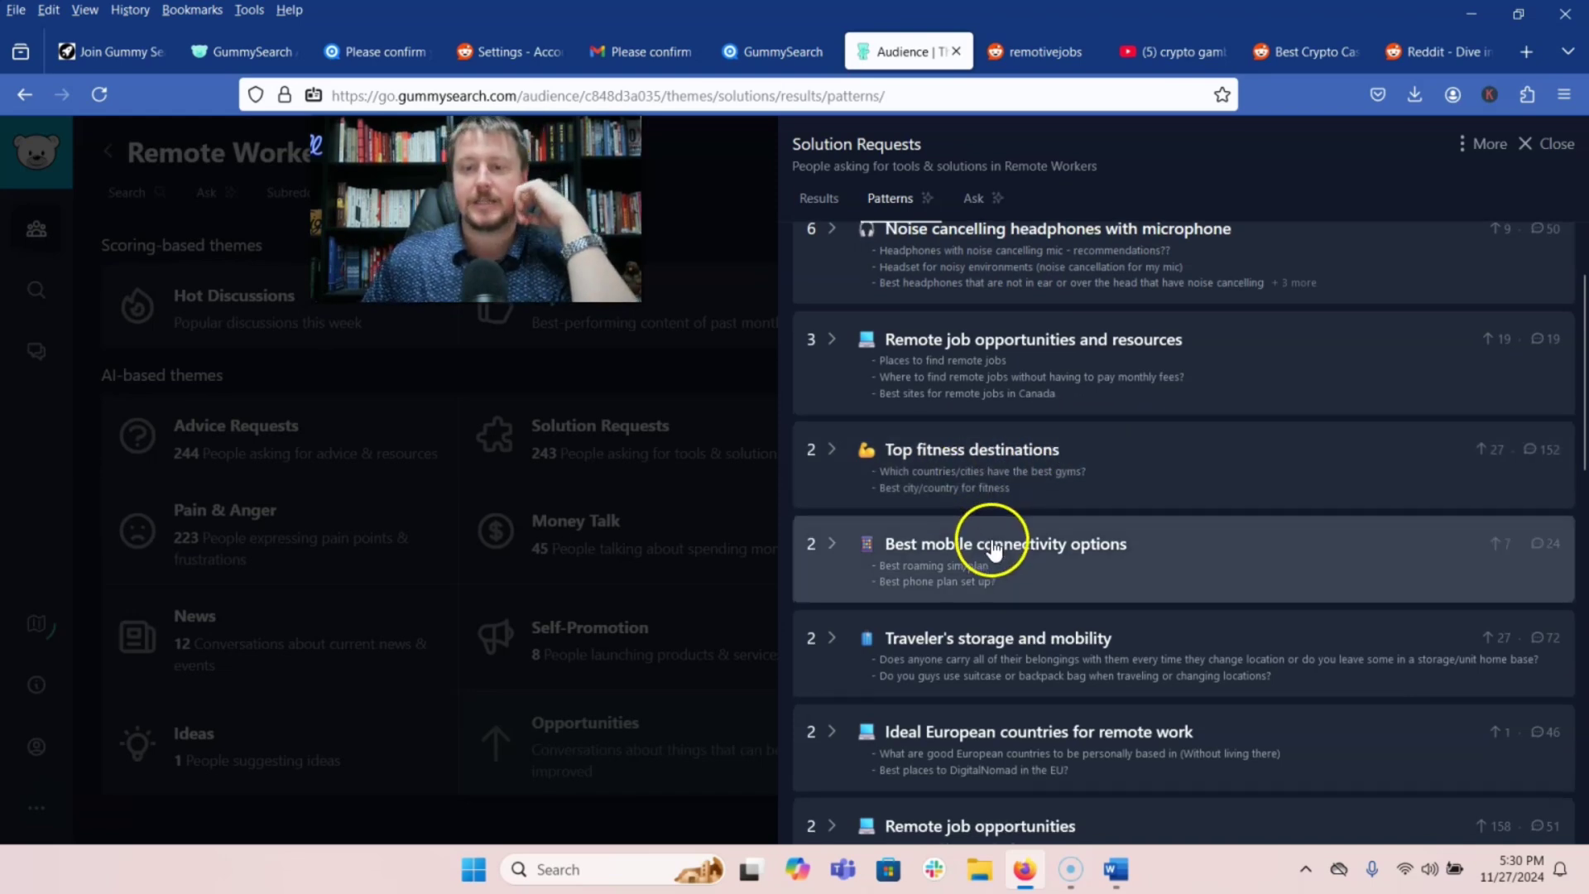
{"action": "scroll", "coordinate": [993, 534], "scroll_direction": "down", "scroll_amount": 2}
{"action": "scroll", "coordinate": [1012, 522], "scroll_direction": "down", "scroll_amount": 2}
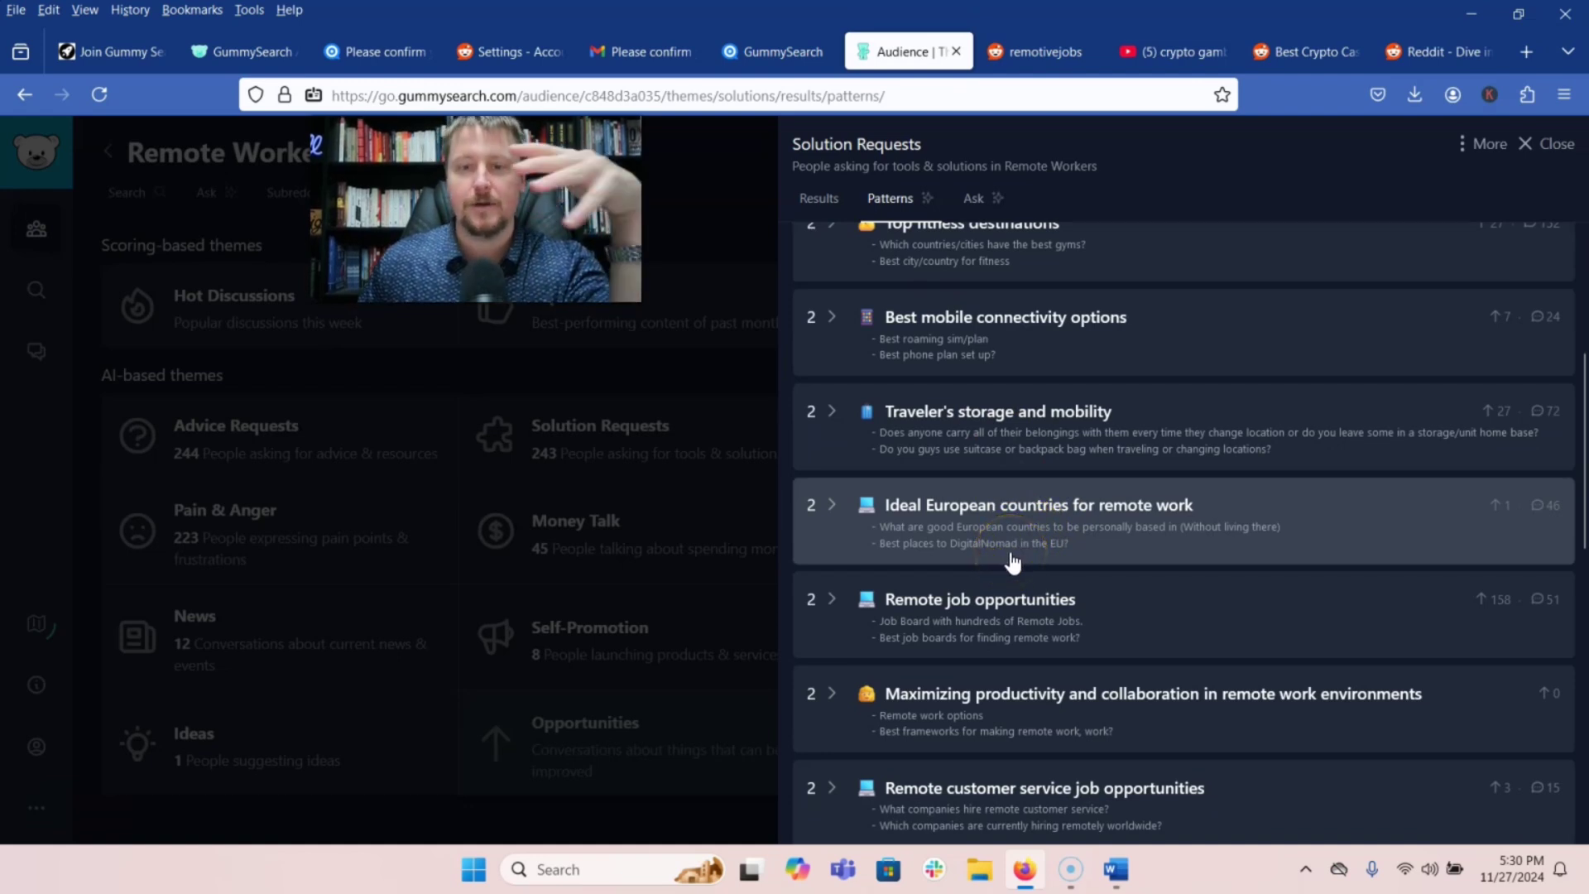
{"action": "scroll", "coordinate": [1012, 562], "scroll_direction": "up", "scroll_amount": 3}
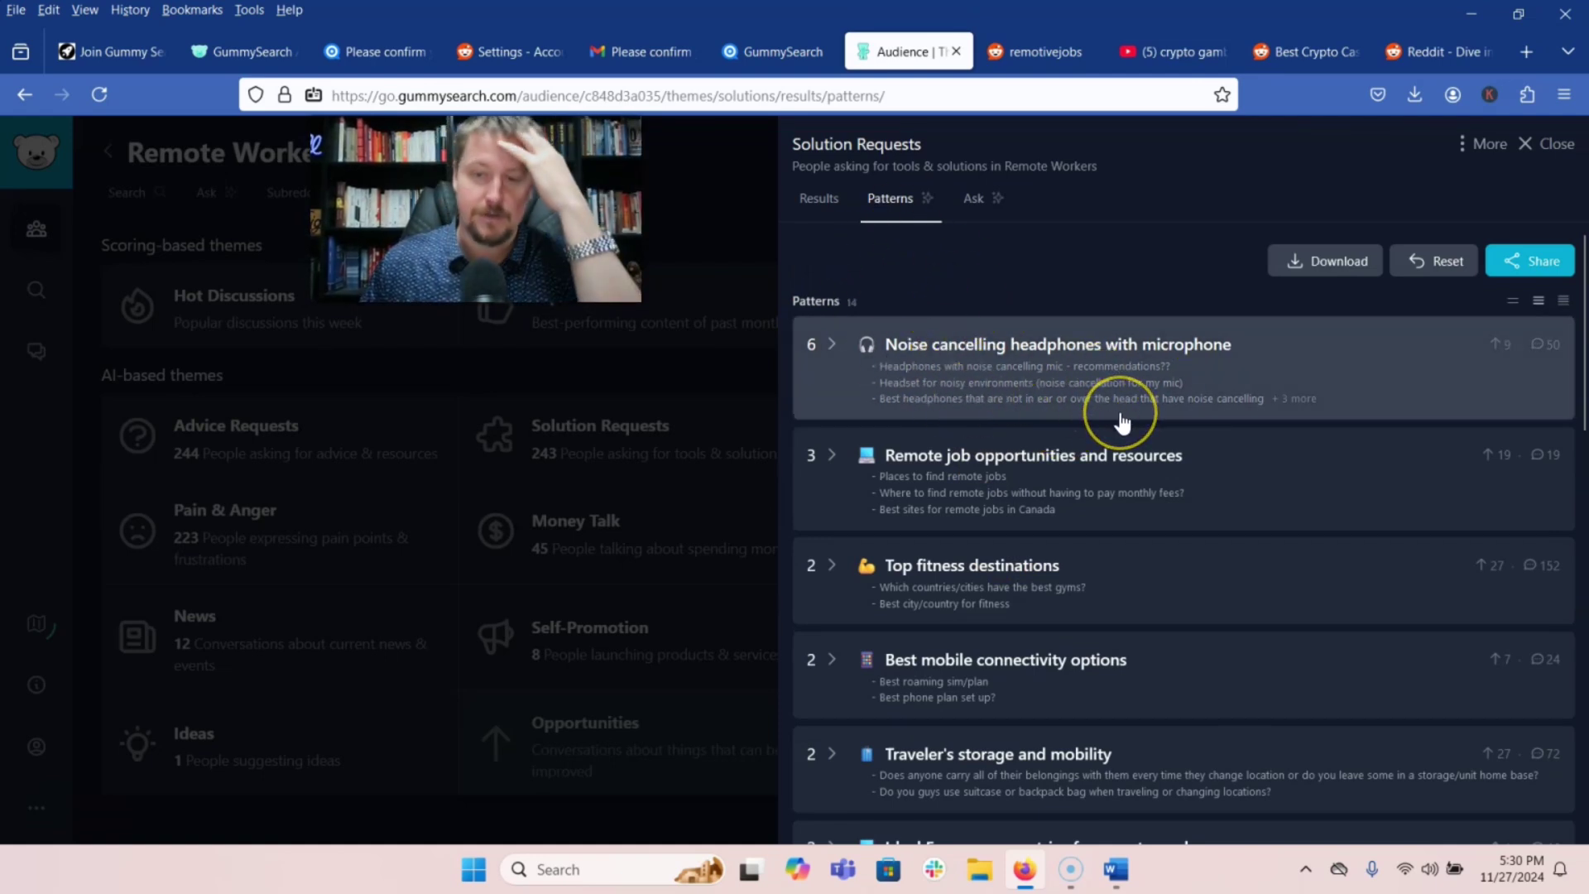
{"action": "left_click", "coordinate": [1080, 387]}
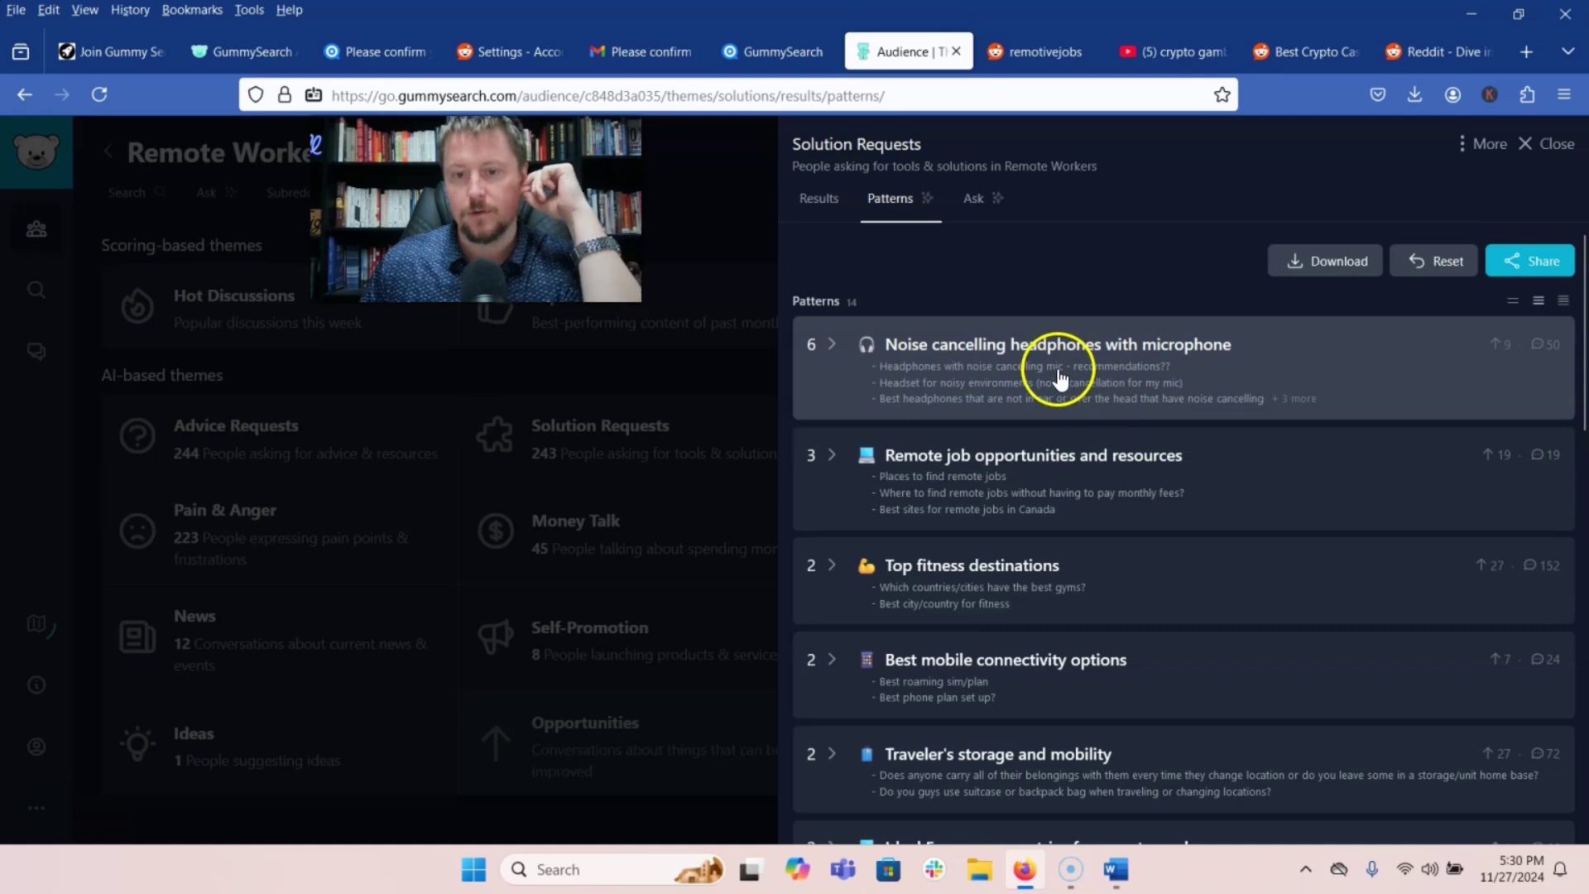
{"action": "scroll", "coordinate": [972, 349], "scroll_direction": "down", "scroll_amount": 2}
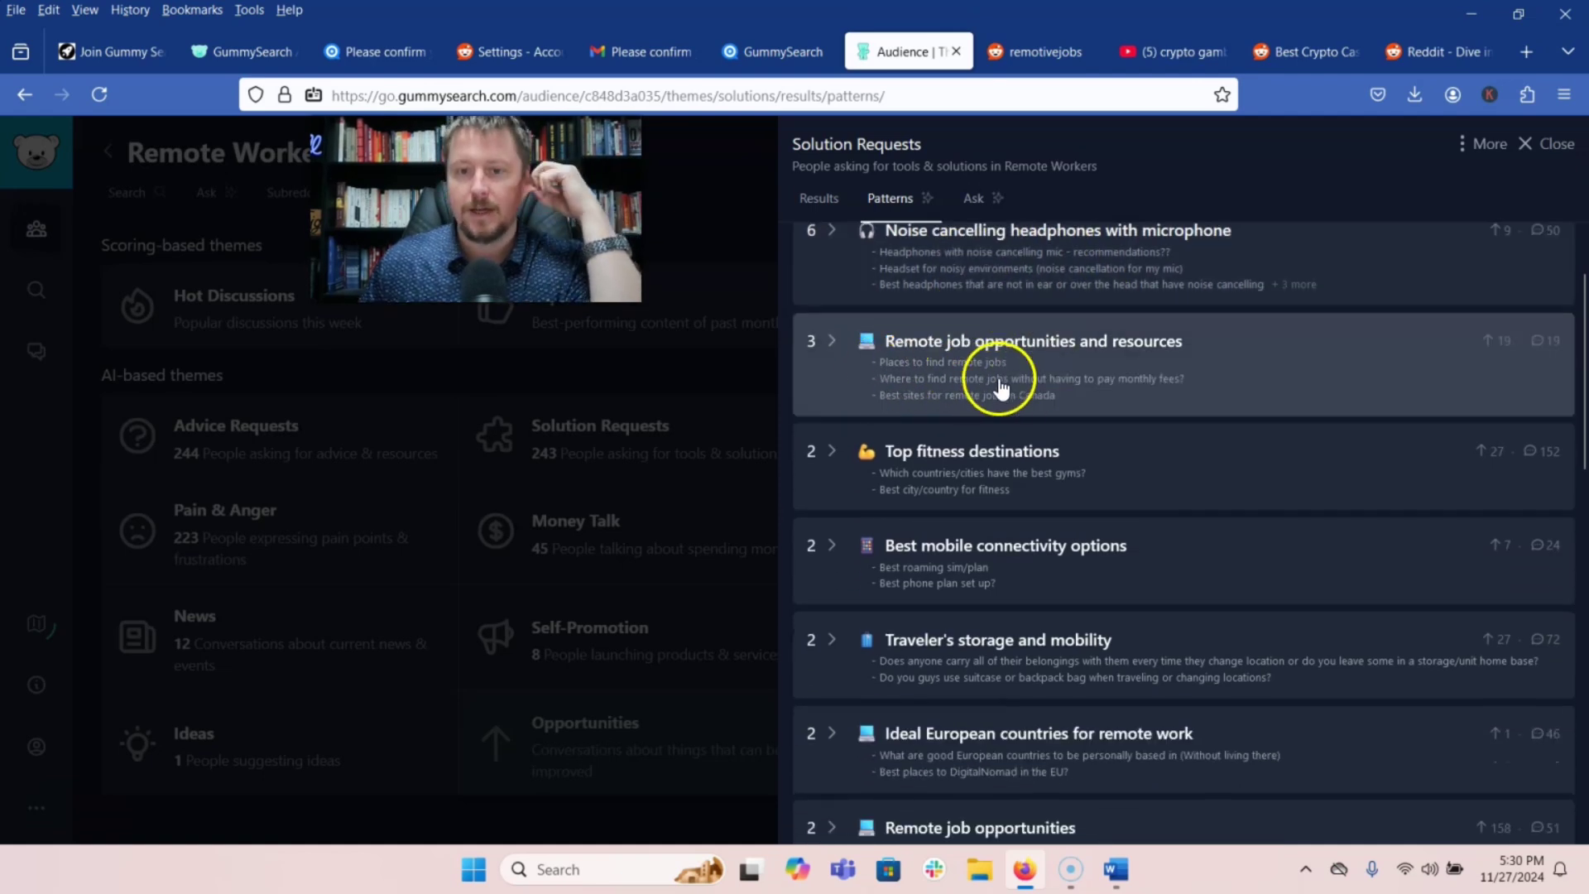
{"action": "scroll", "coordinate": [1021, 370], "scroll_direction": "down", "scroll_amount": 2}
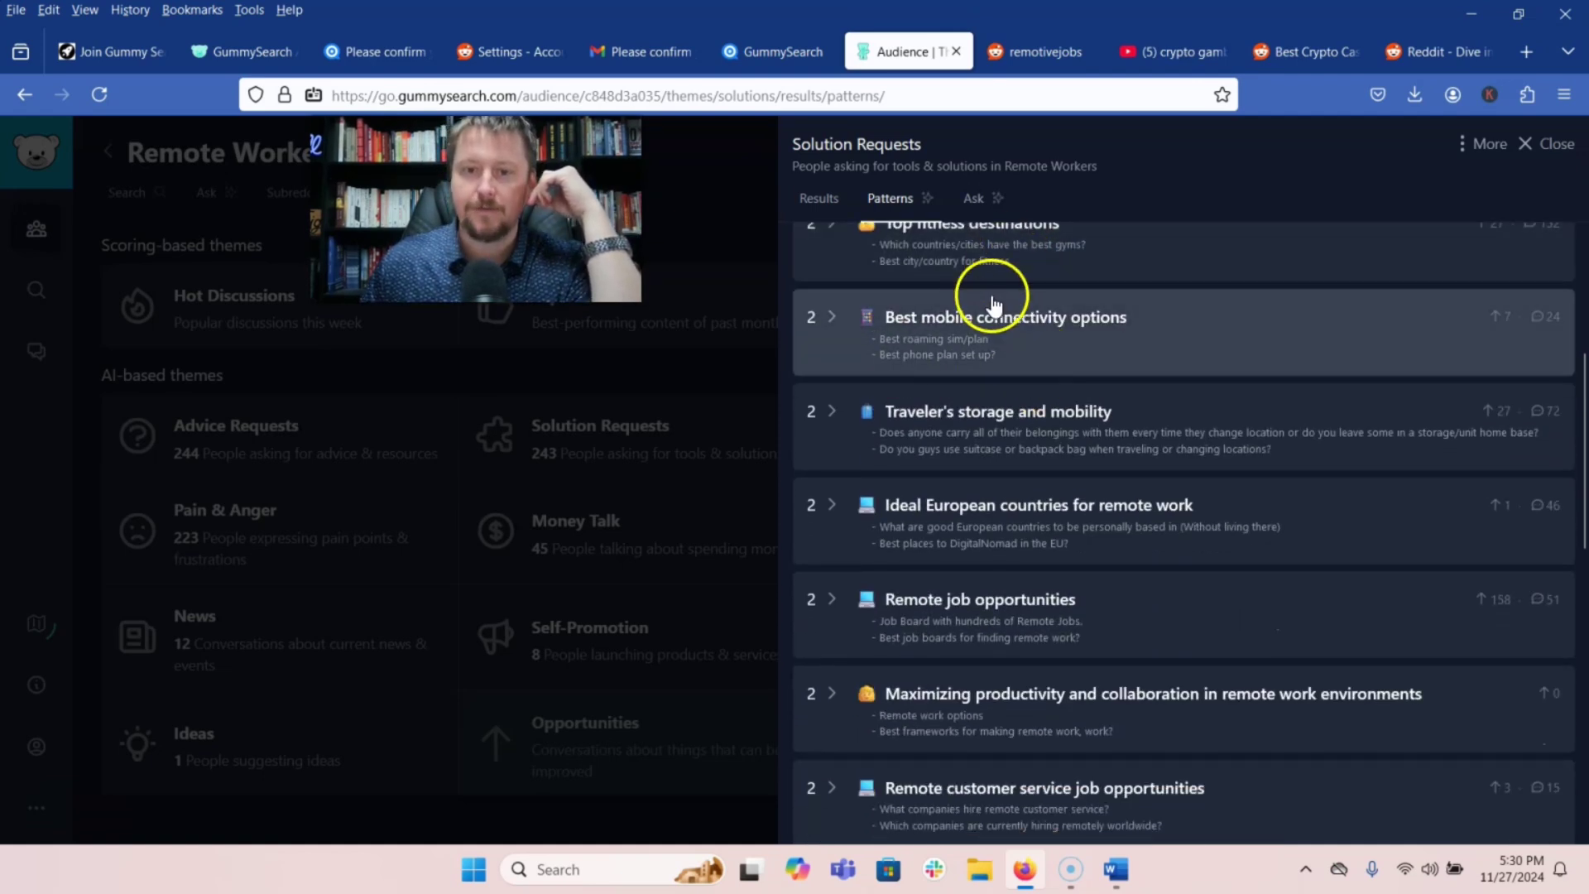
{"action": "scroll", "coordinate": [970, 341], "scroll_direction": "up", "scroll_amount": 1}
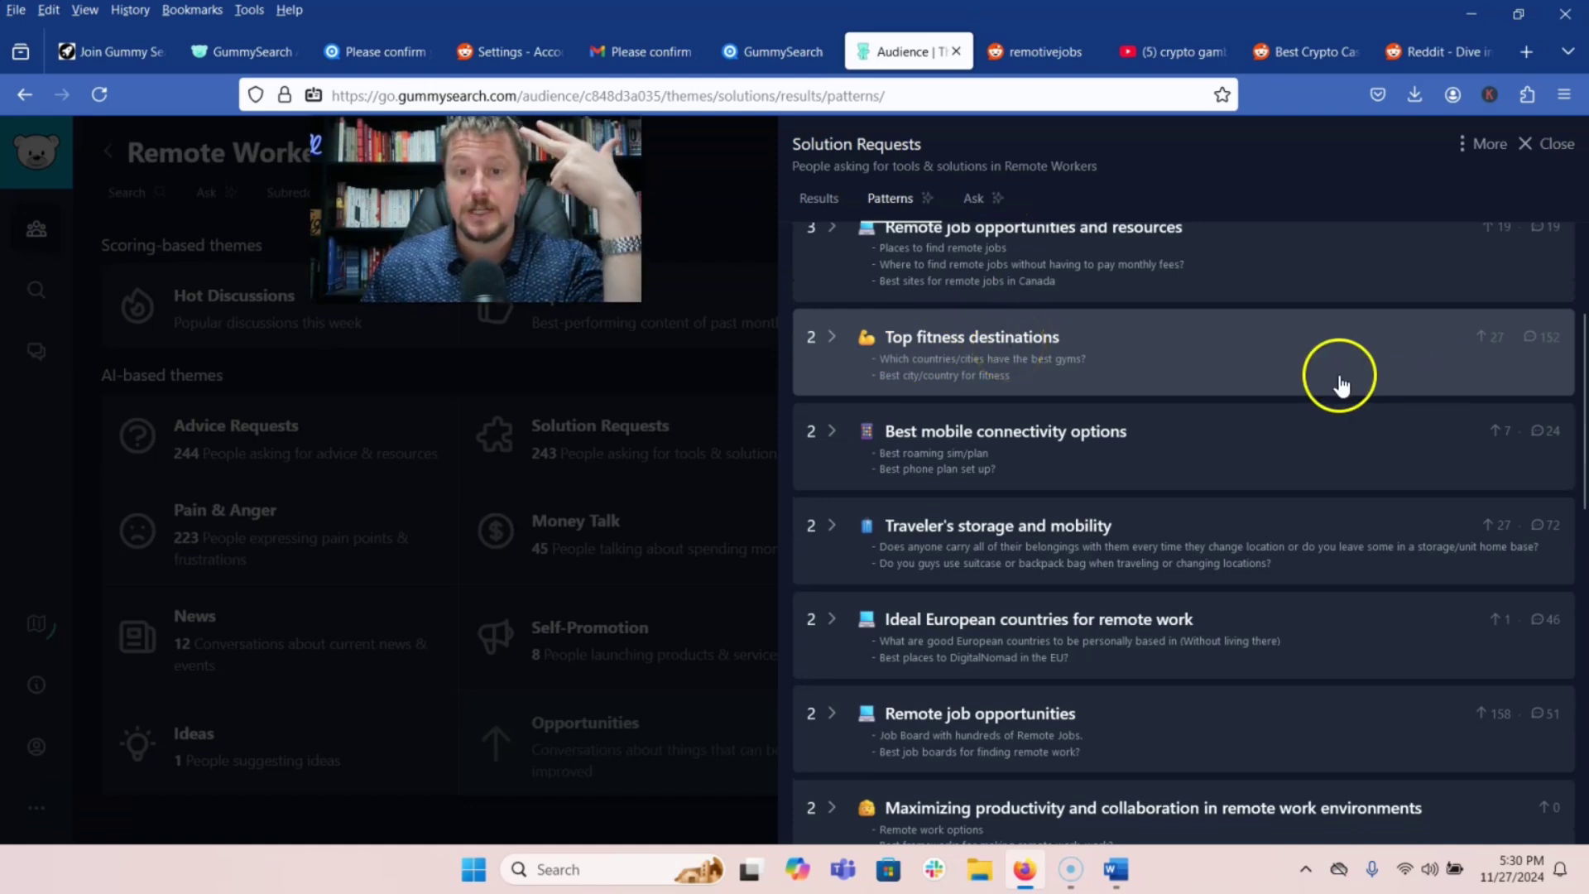
{"action": "scroll", "coordinate": [1005, 336], "scroll_direction": "down", "scroll_amount": 2}
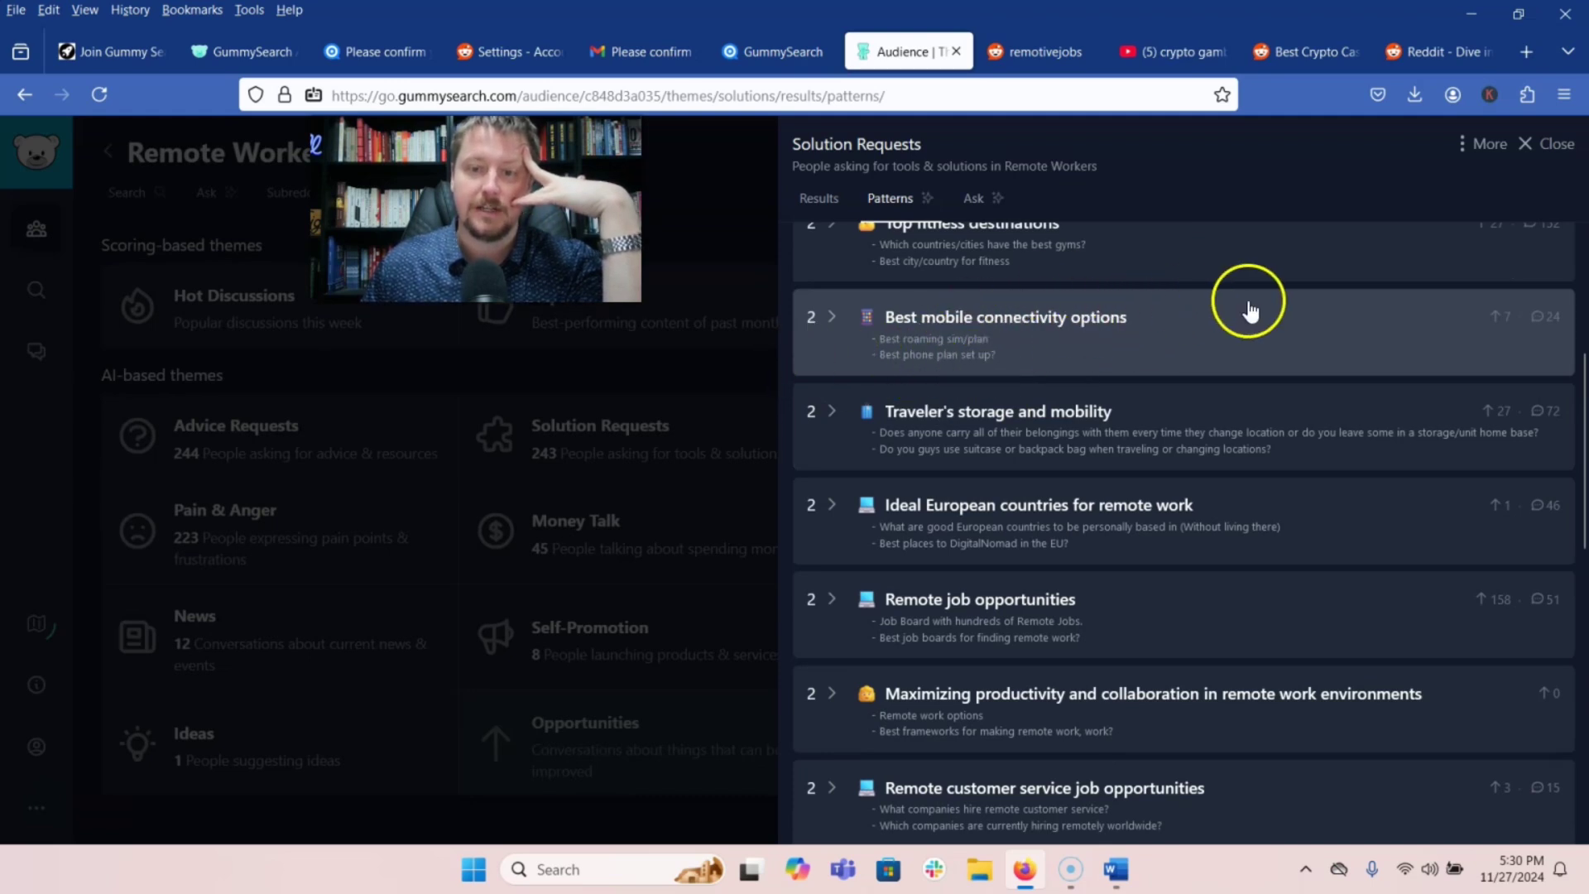
{"action": "scroll", "coordinate": [916, 303], "scroll_direction": "down", "scroll_amount": 4}
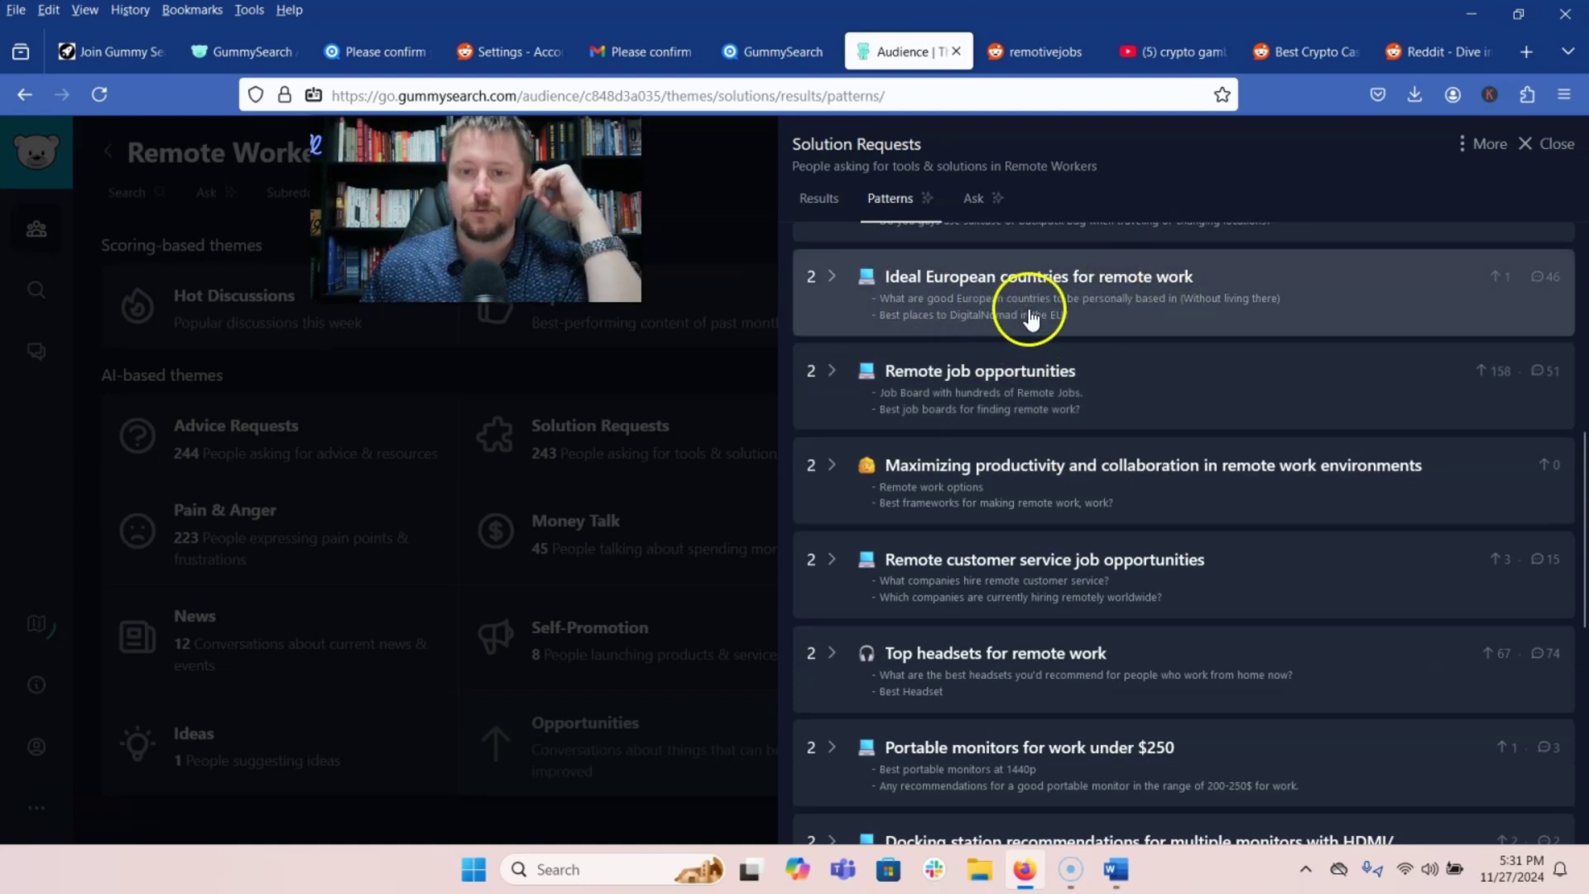
{"action": "scroll", "coordinate": [1074, 484], "scroll_direction": "down", "scroll_amount": 2}
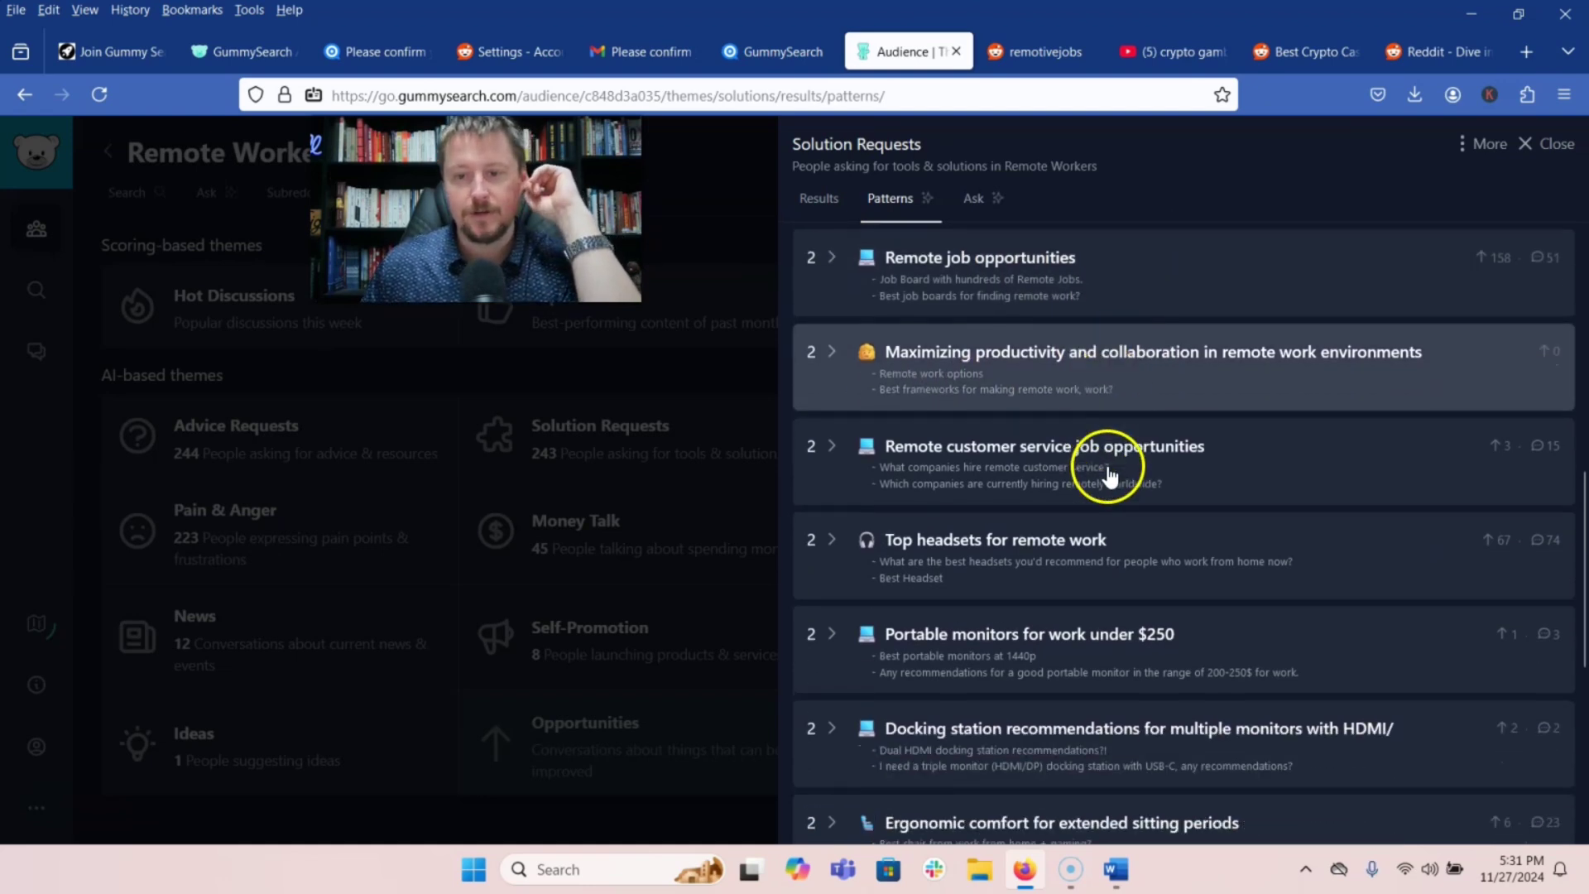
{"action": "scroll", "coordinate": [1078, 375], "scroll_direction": "down", "scroll_amount": 2}
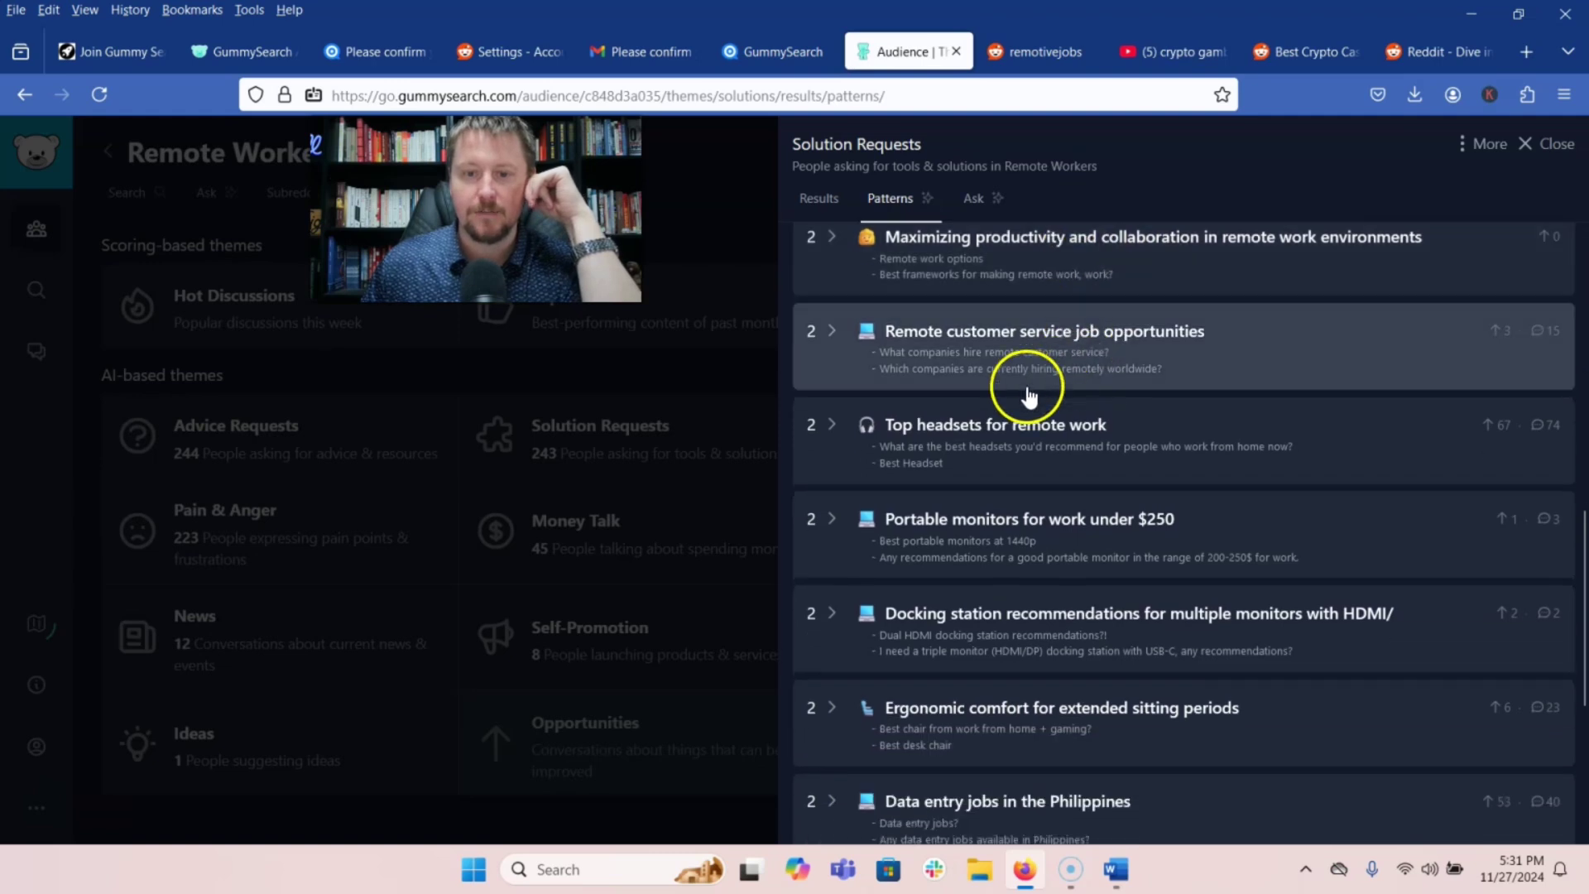
{"action": "scroll", "coordinate": [1114, 463], "scroll_direction": "down", "scroll_amount": 2}
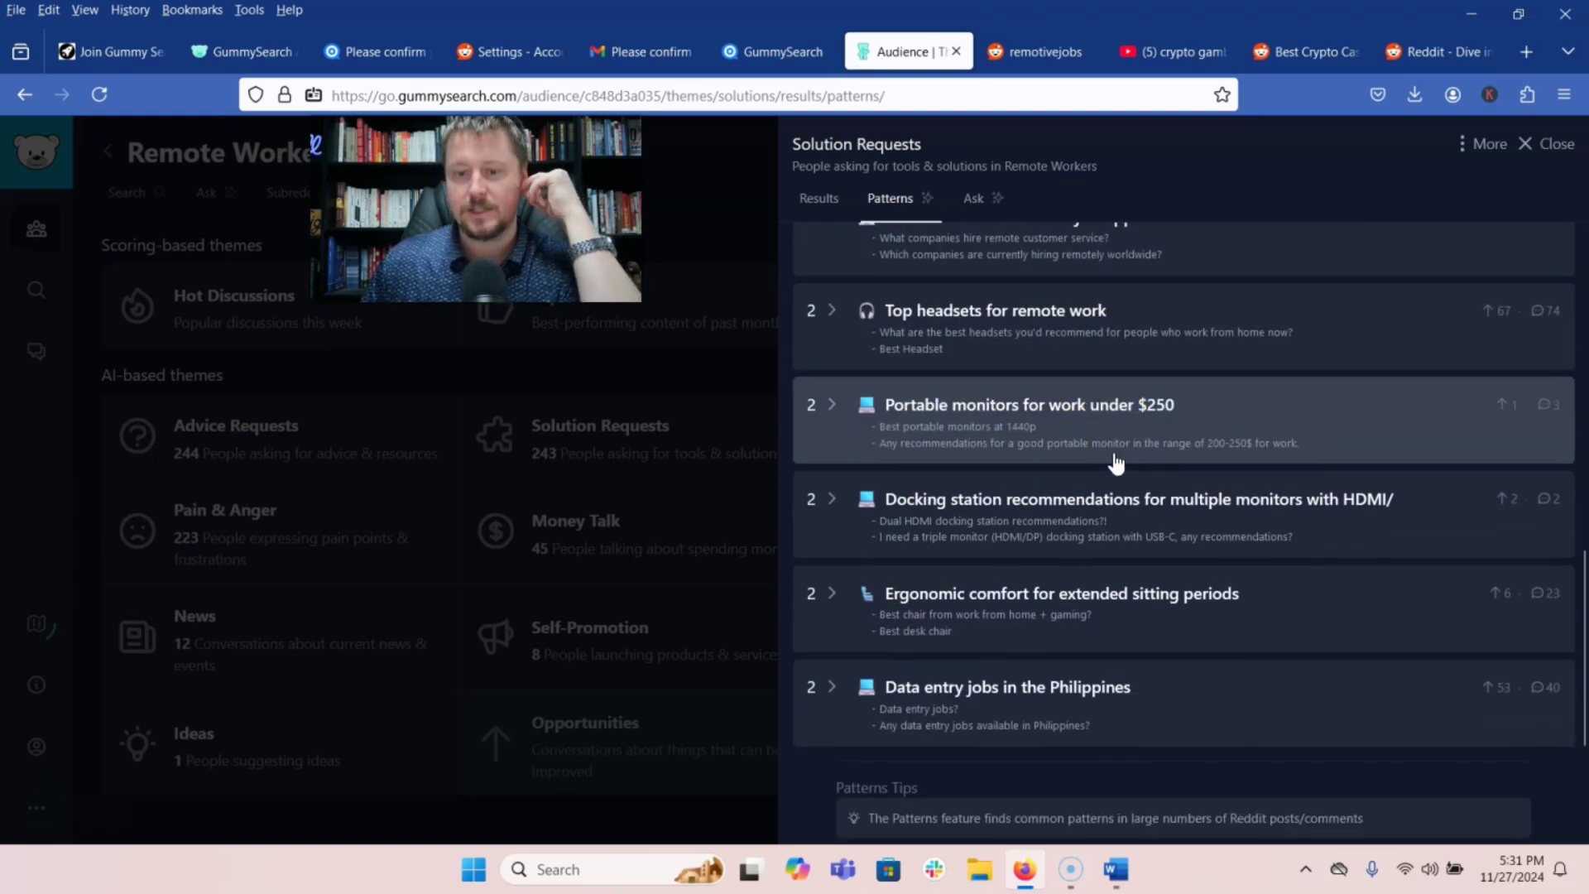
{"action": "scroll", "coordinate": [1114, 464], "scroll_direction": "down", "scroll_amount": 2}
{"action": "scroll", "coordinate": [1033, 592], "scroll_direction": "up", "scroll_amount": 2}
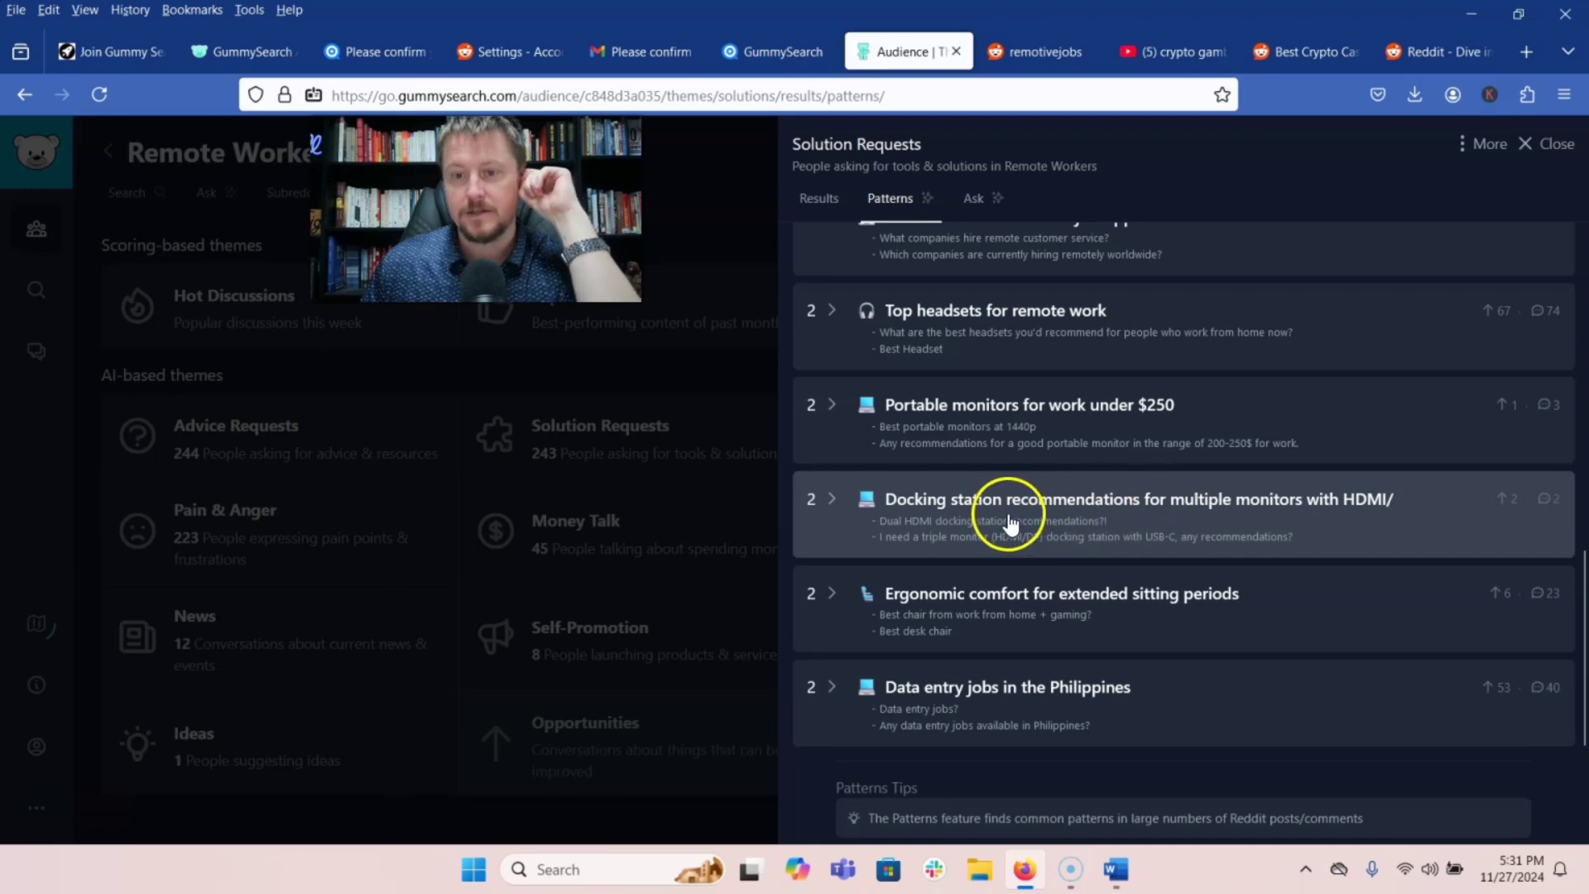
{"action": "scroll", "coordinate": [984, 475], "scroll_direction": "up", "scroll_amount": 5}
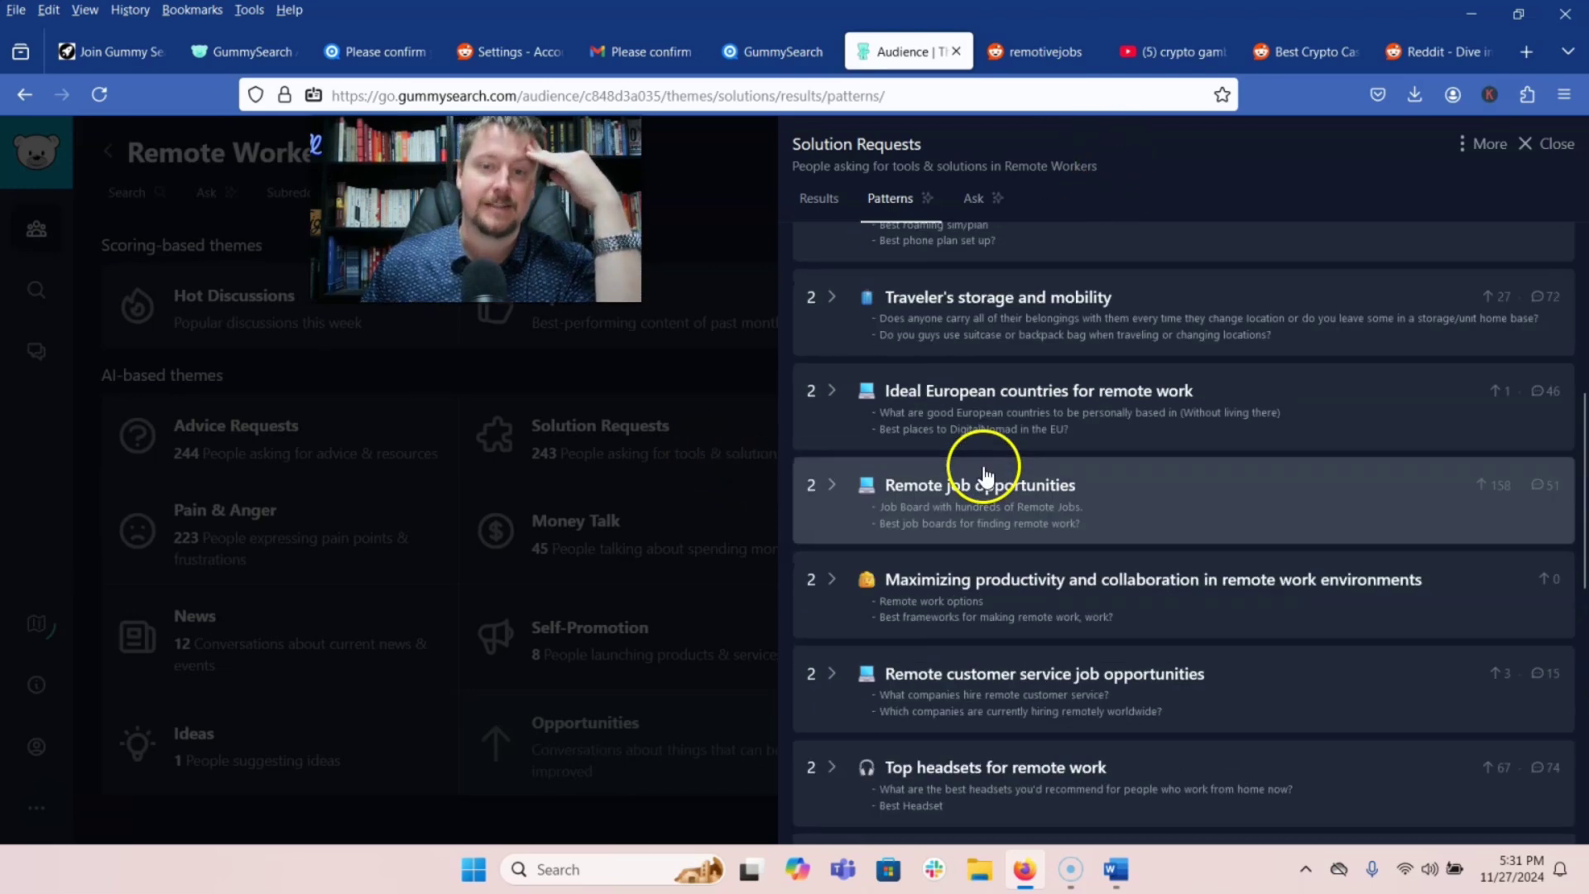
{"action": "scroll", "coordinate": [985, 476], "scroll_direction": "up", "scroll_amount": 5}
{"action": "left_click", "coordinate": [316, 358]}
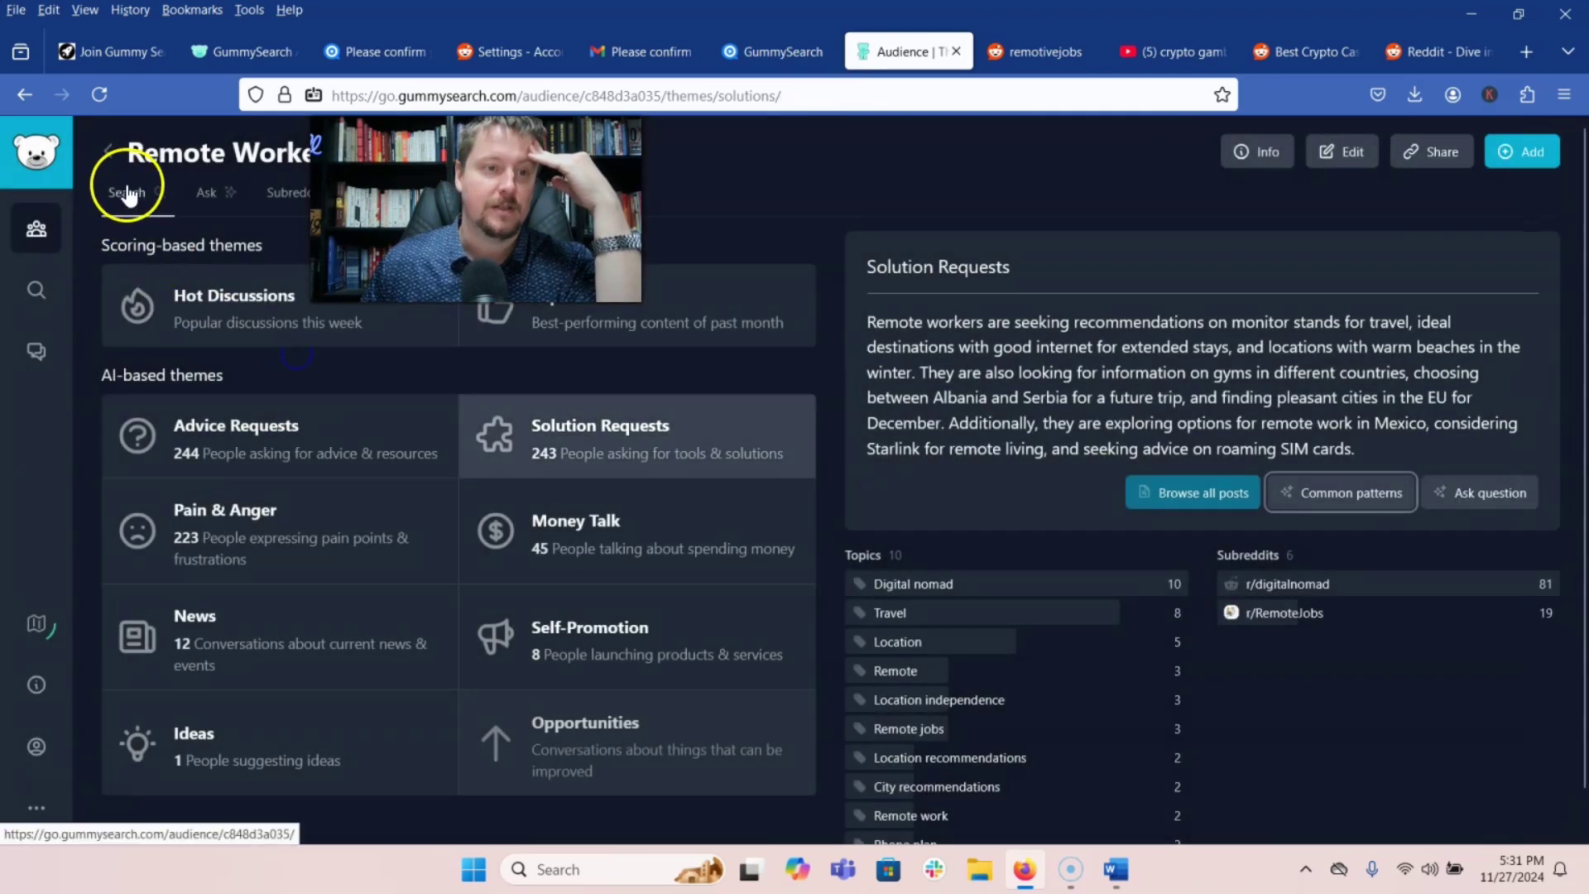
{"action": "left_click", "coordinate": [108, 152]}
Step: Review Crypto Solution Requests patterns such as buying bitcoin and hardware wallets, then close the panel
{"action": "left_click", "coordinate": [983, 338]}
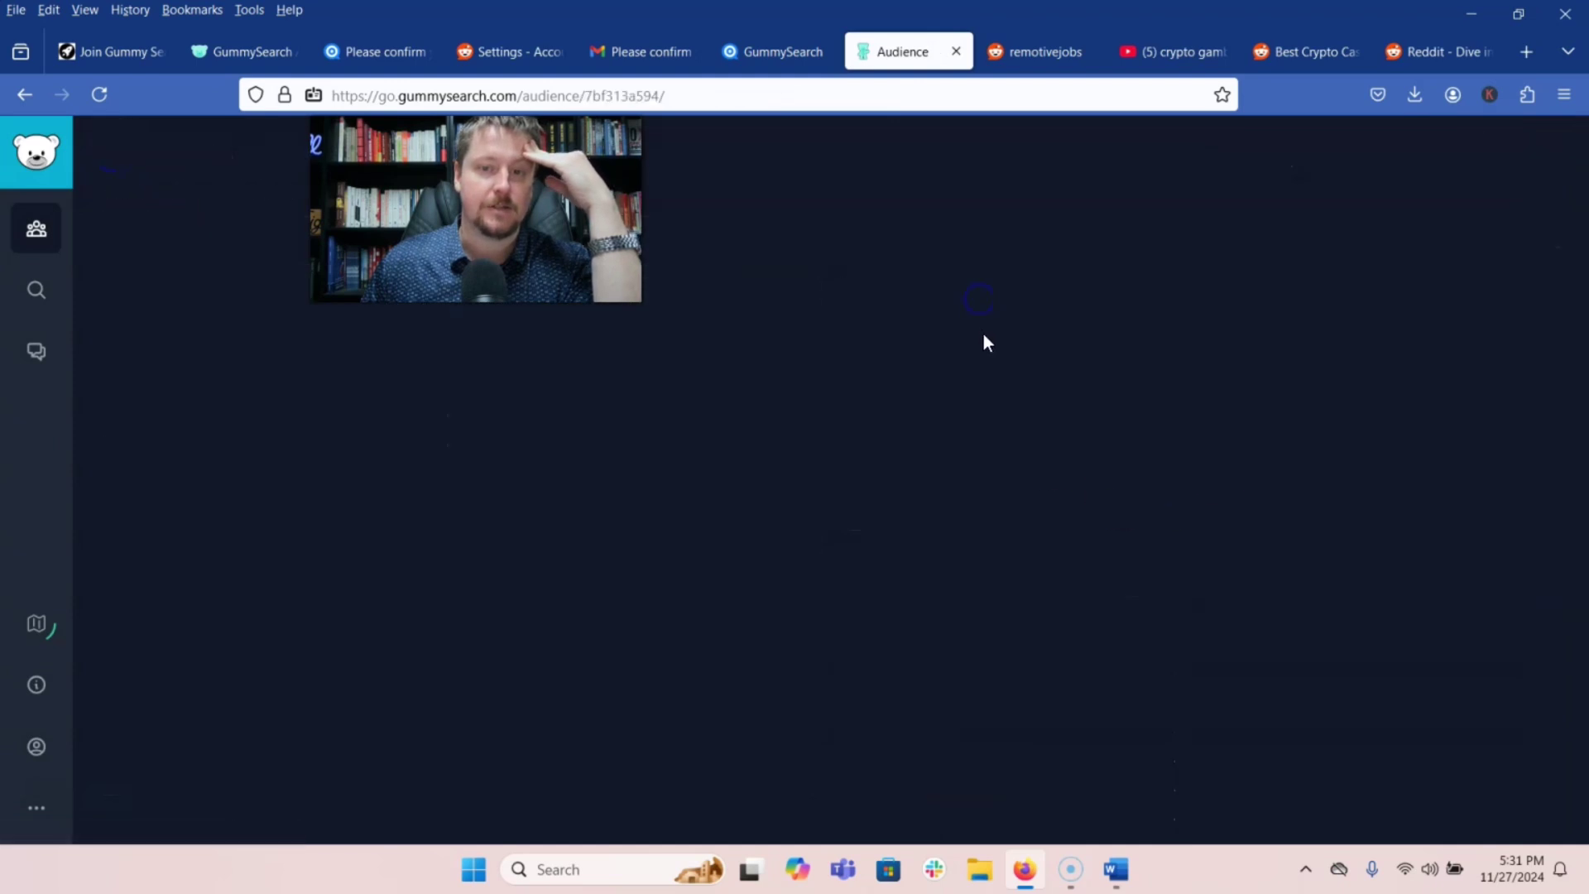
{"action": "left_click", "coordinate": [801, 543]}
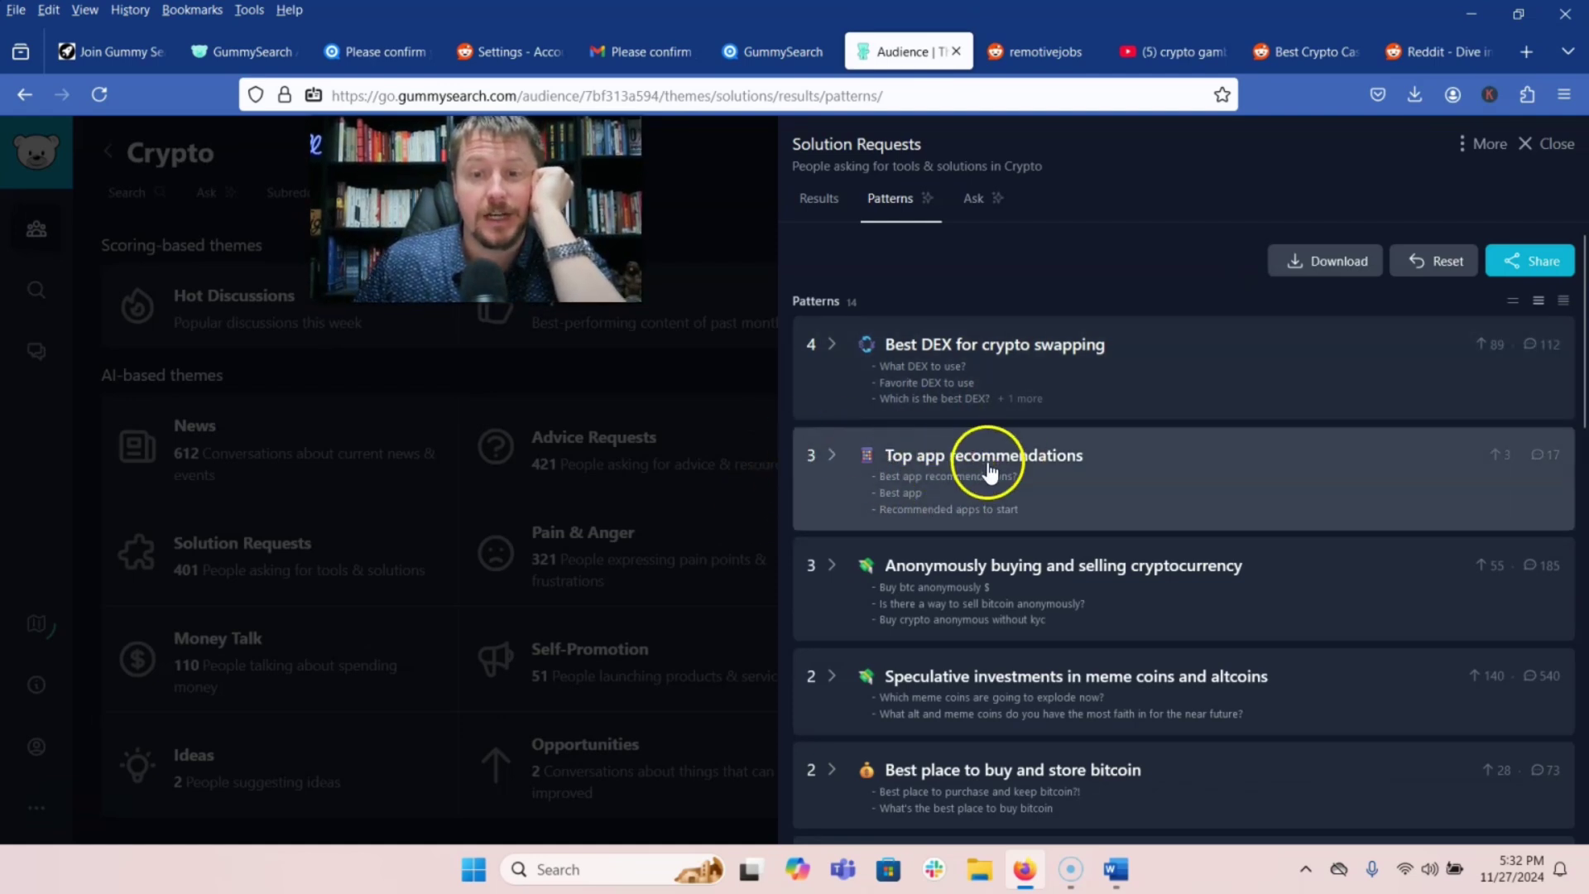
{"action": "scroll", "coordinate": [1081, 373], "scroll_direction": "down", "scroll_amount": 1}
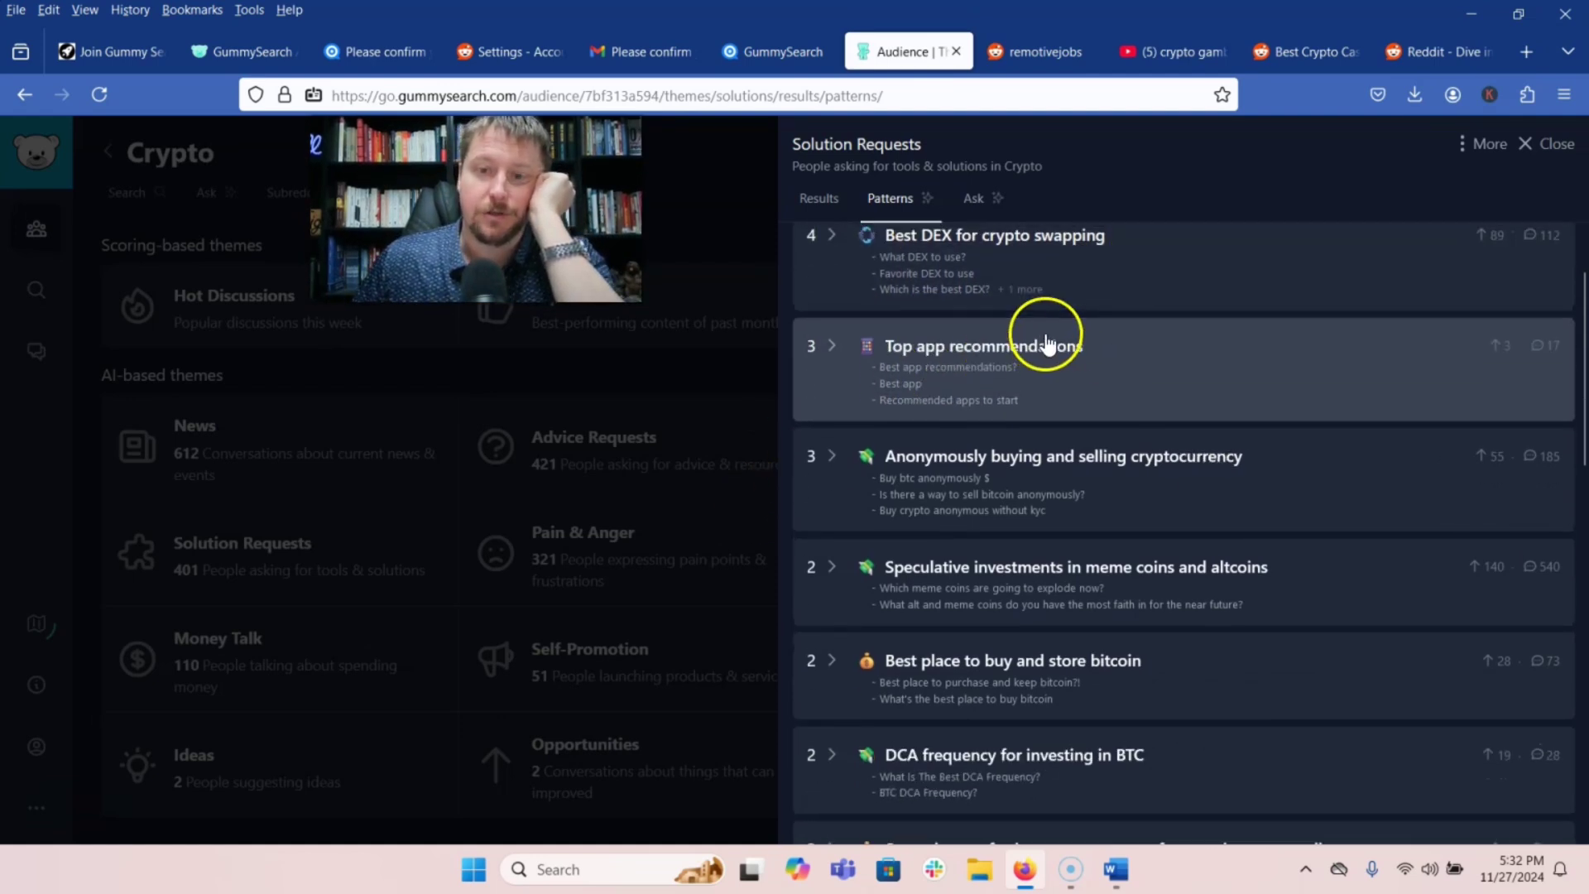
{"action": "scroll", "coordinate": [1054, 336], "scroll_direction": "up", "scroll_amount": 1}
{"action": "scroll", "coordinate": [1065, 372], "scroll_direction": "down", "scroll_amount": 1}
{"action": "scroll", "coordinate": [1018, 311], "scroll_direction": "down", "scroll_amount": 1}
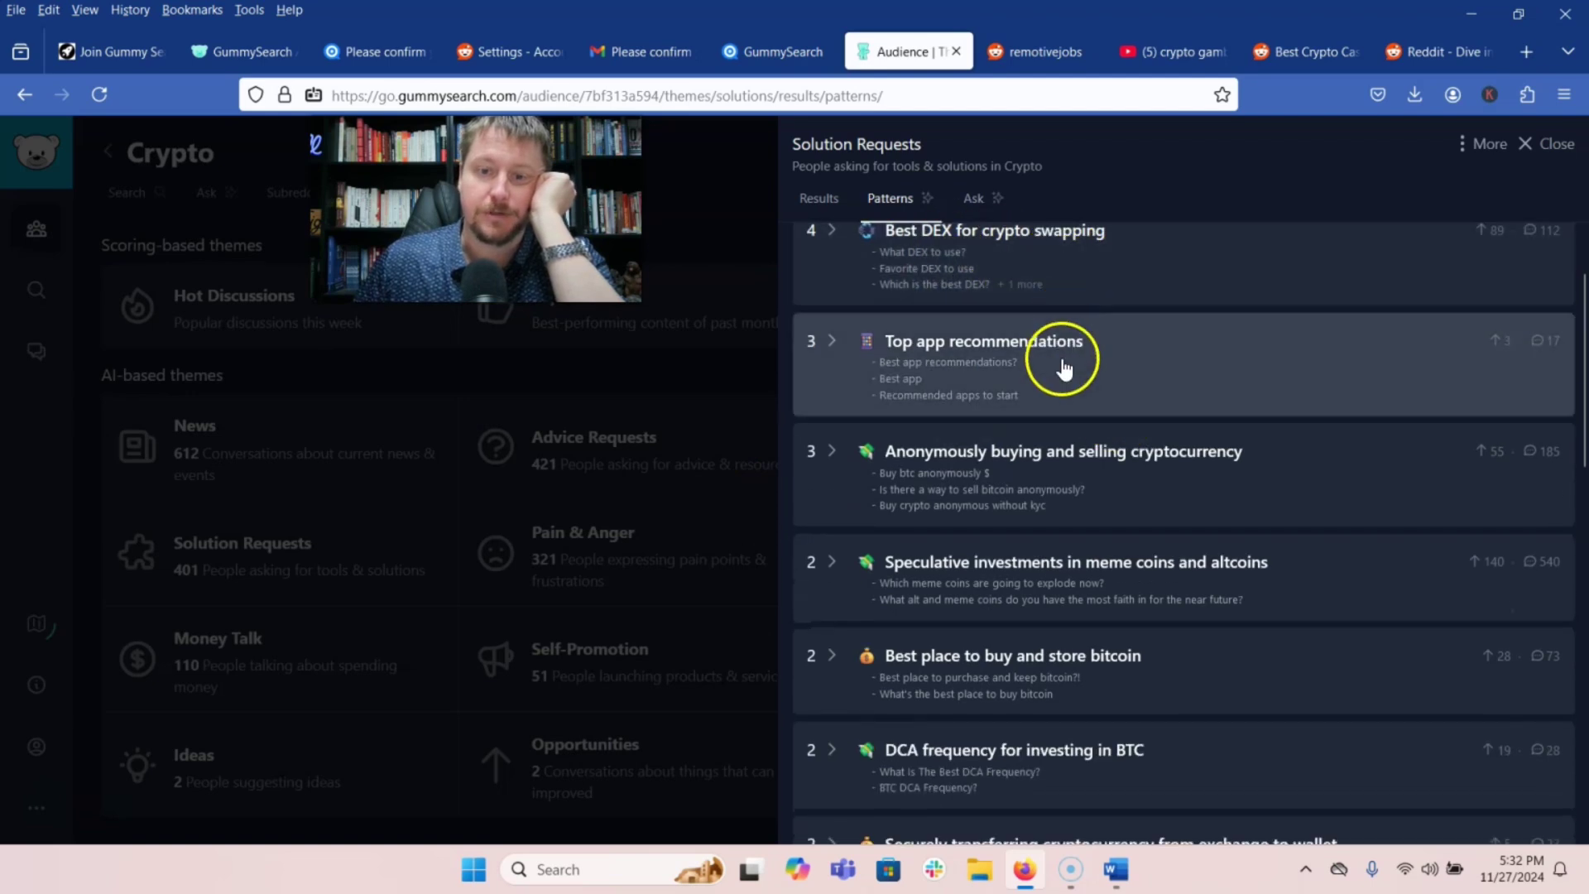
{"action": "scroll", "coordinate": [1081, 378], "scroll_direction": "down", "scroll_amount": 1}
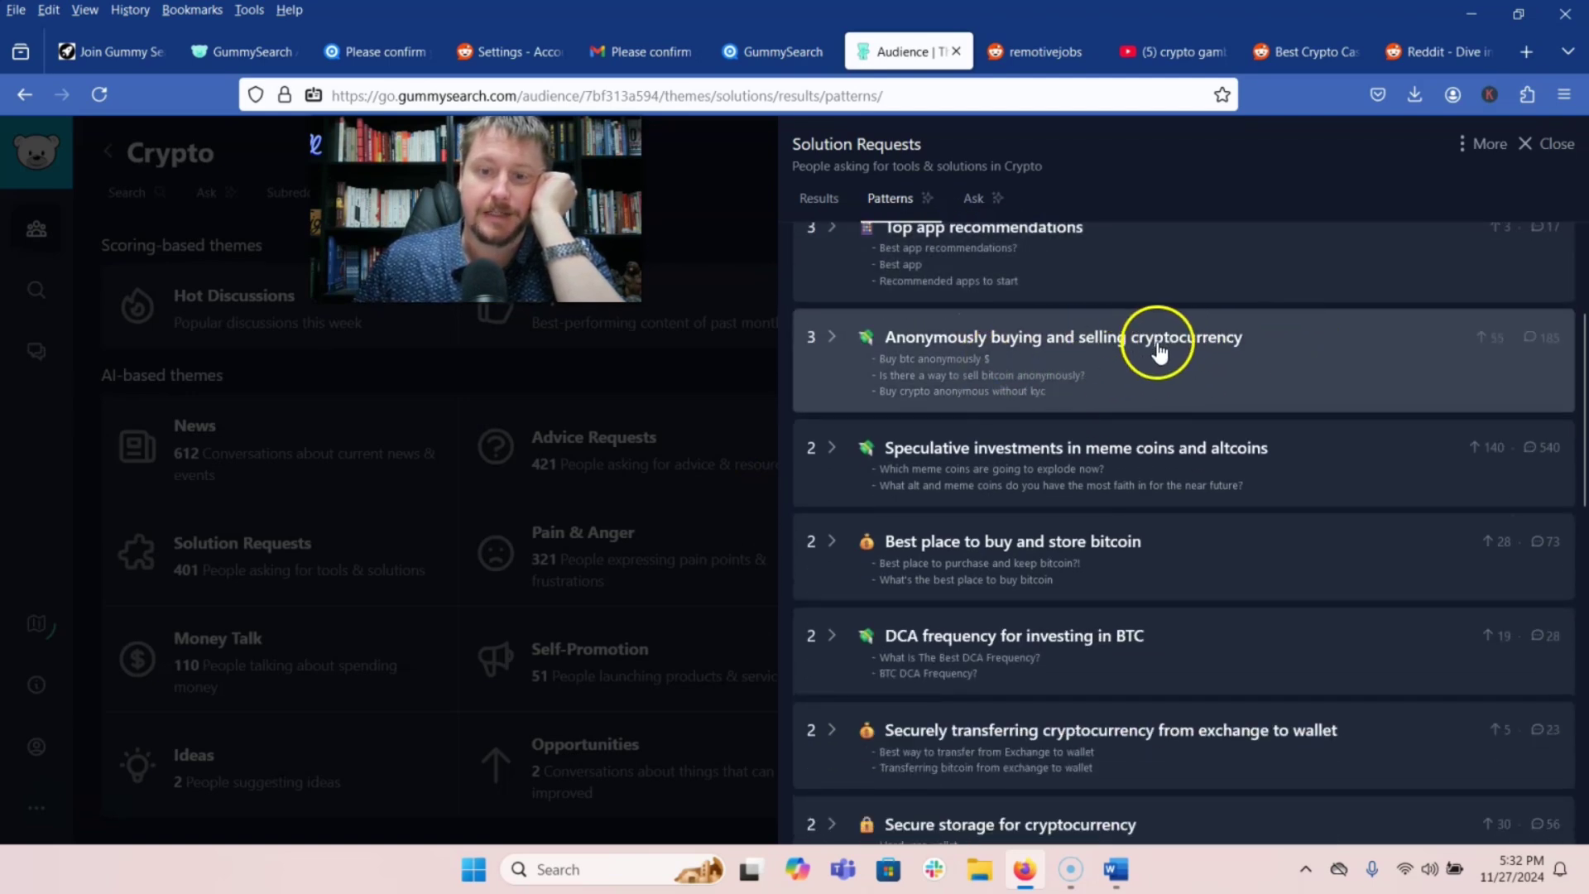
{"action": "scroll", "coordinate": [1158, 354], "scroll_direction": "down", "scroll_amount": 1}
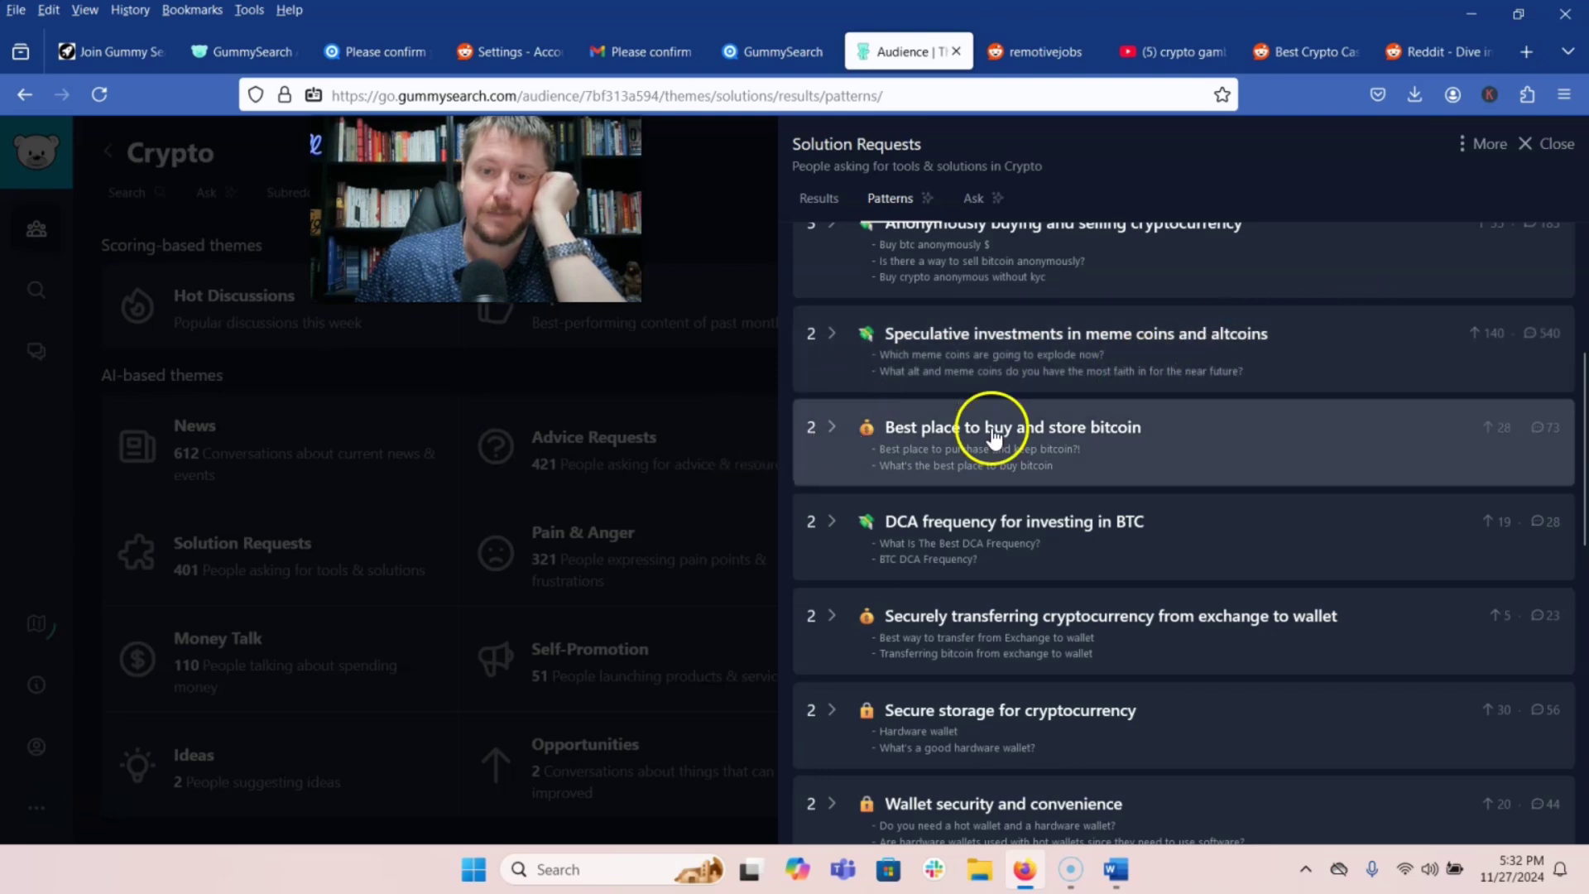
{"action": "scroll", "coordinate": [1149, 426], "scroll_direction": "down", "scroll_amount": 1}
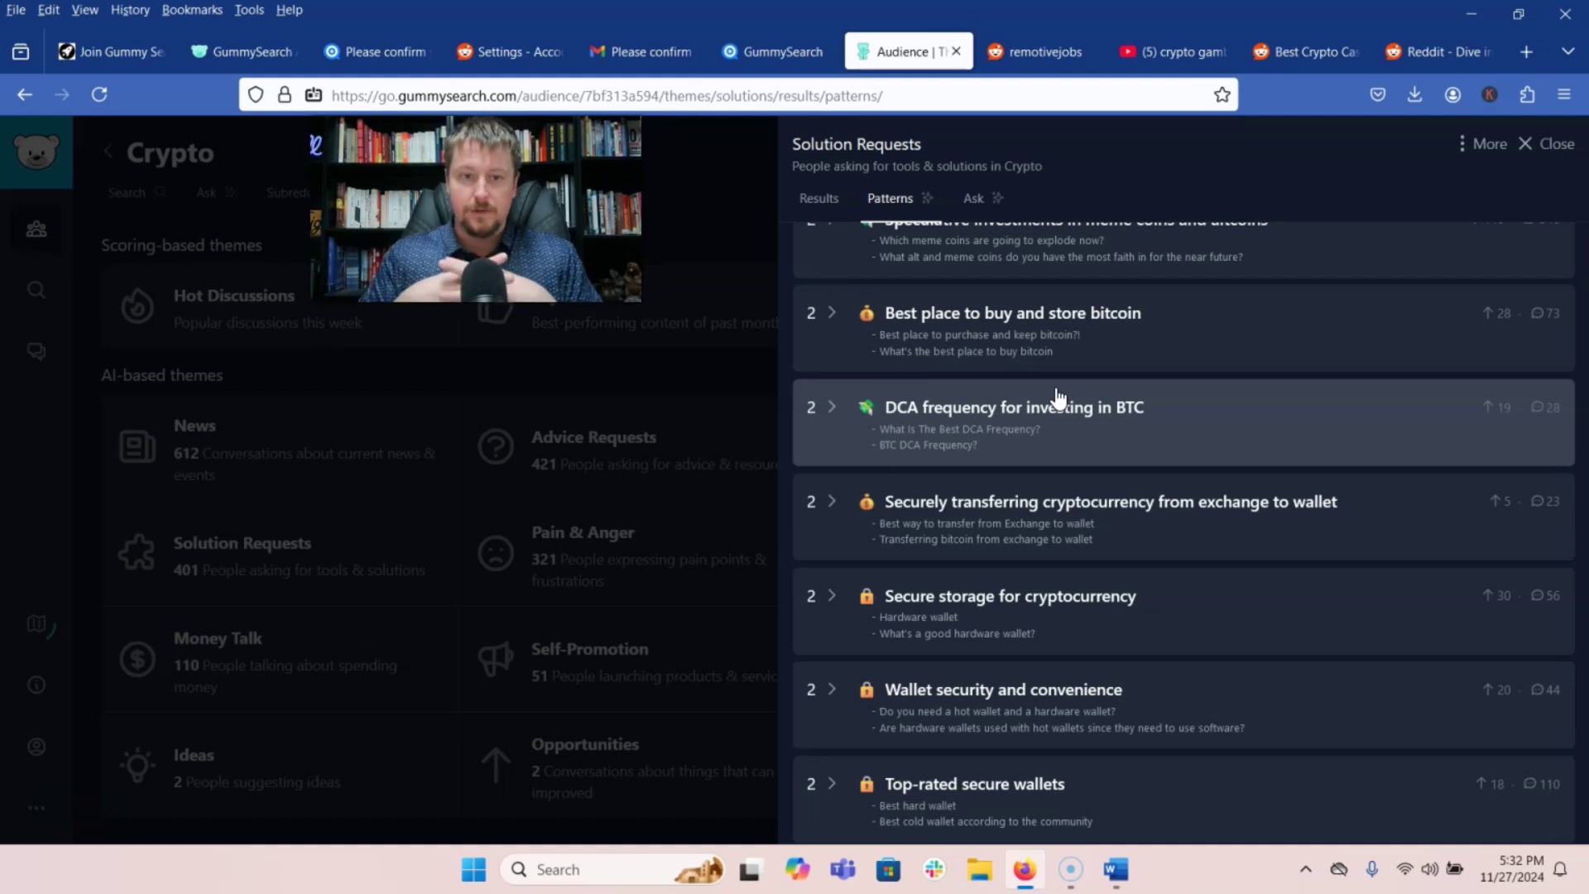
{"action": "left_click", "coordinate": [908, 434]}
{"action": "left_click", "coordinate": [397, 382]}
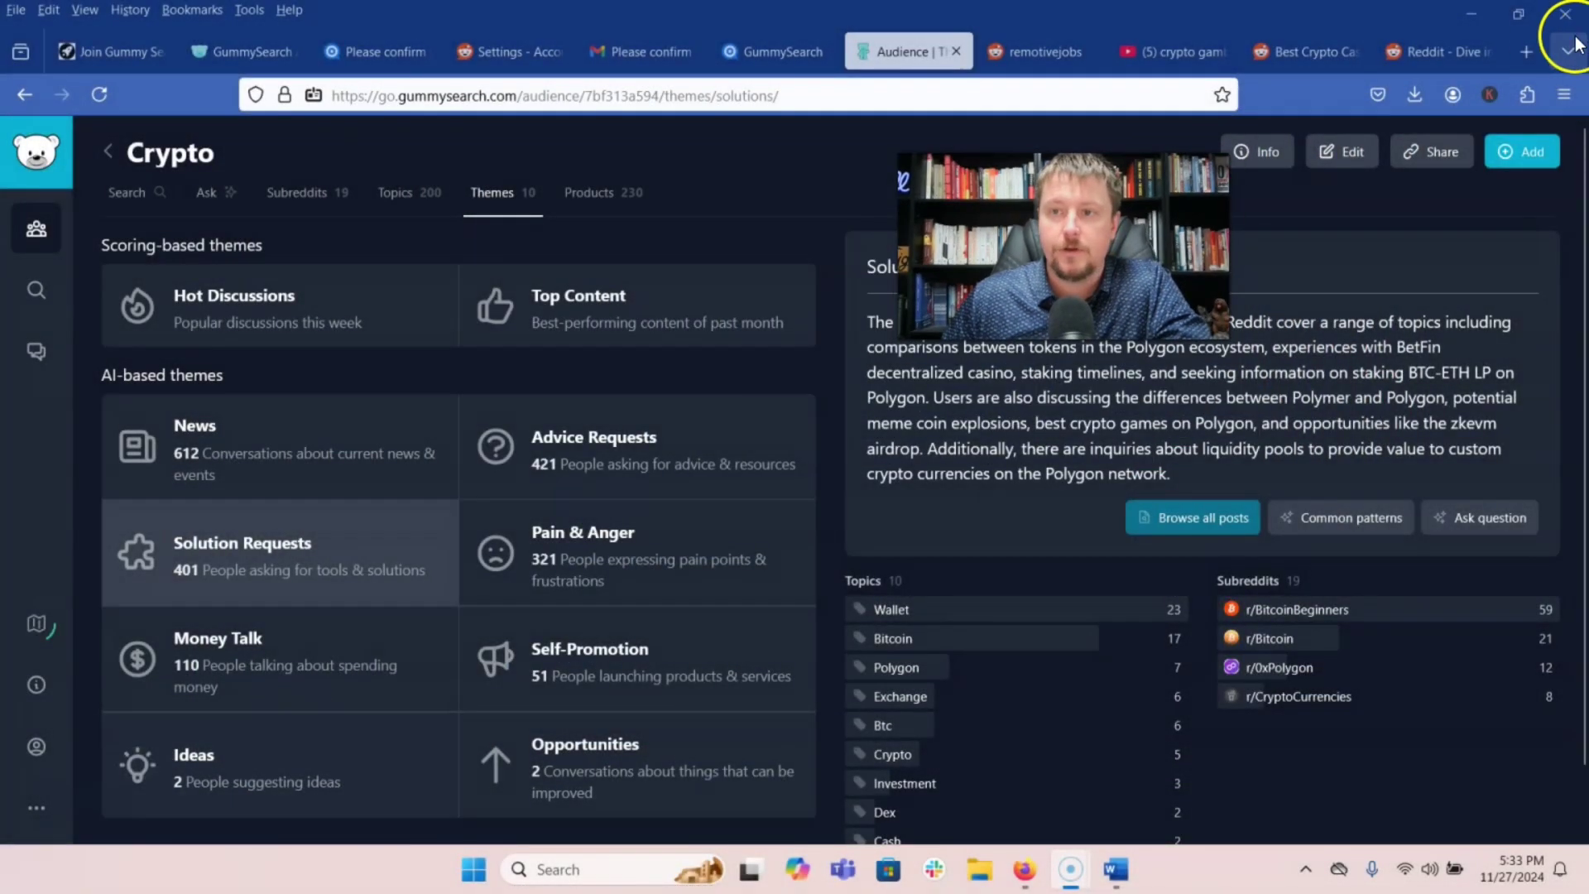
Step: Ask ChatGPT on chatgpt.com, in a new tab, for the best crypto casinos
{"action": "left_click", "coordinate": [1526, 51]}
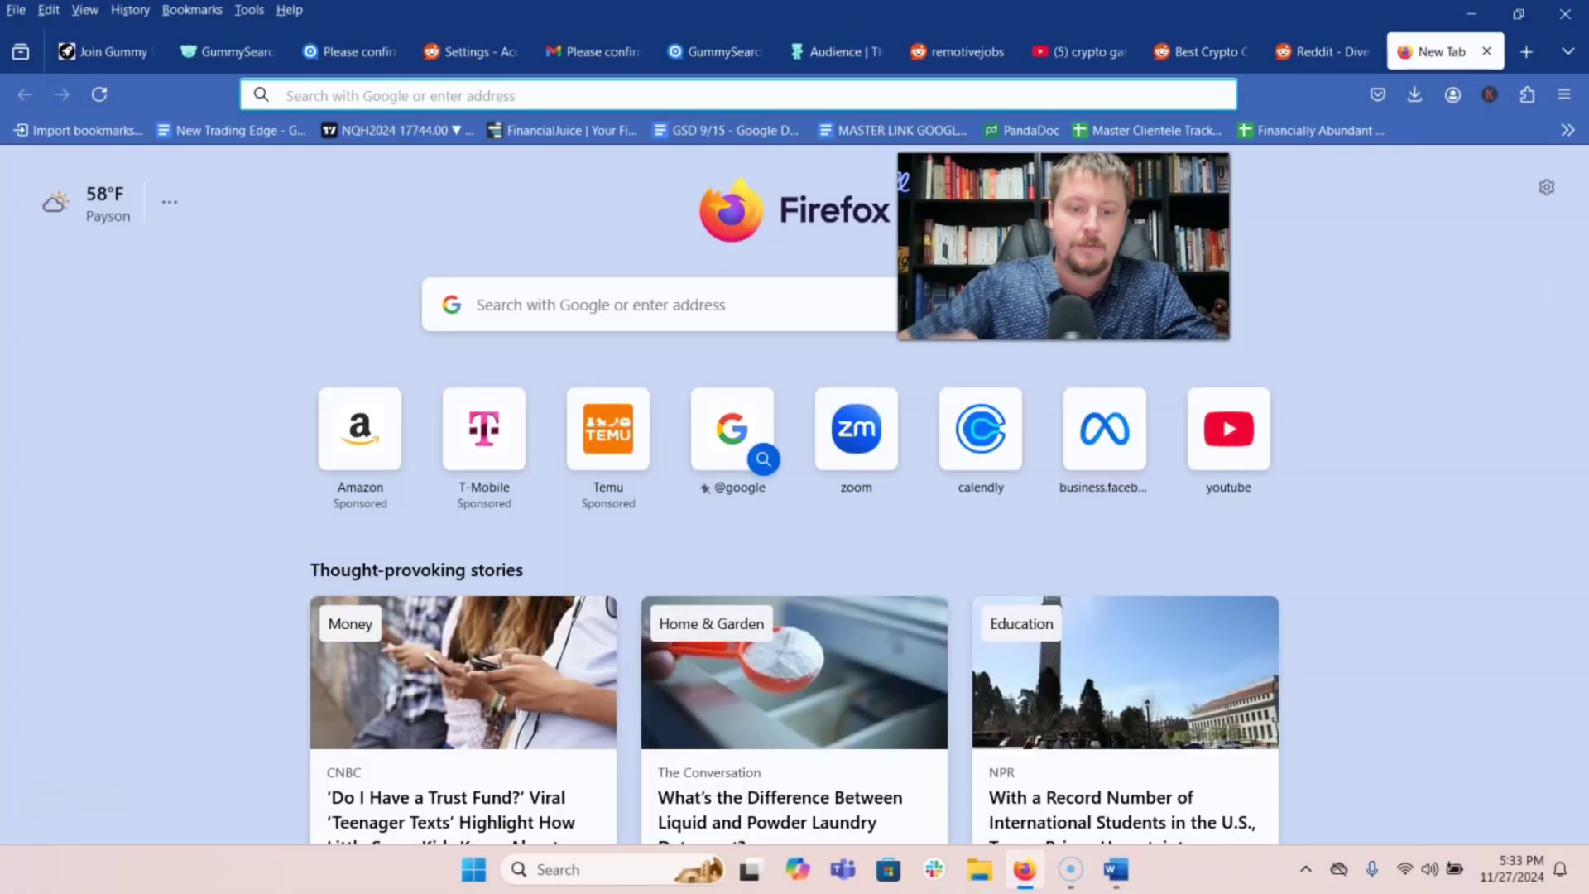
{"action": "type", "text": "chatgpt"}
{"action": "key", "text": "Return"}
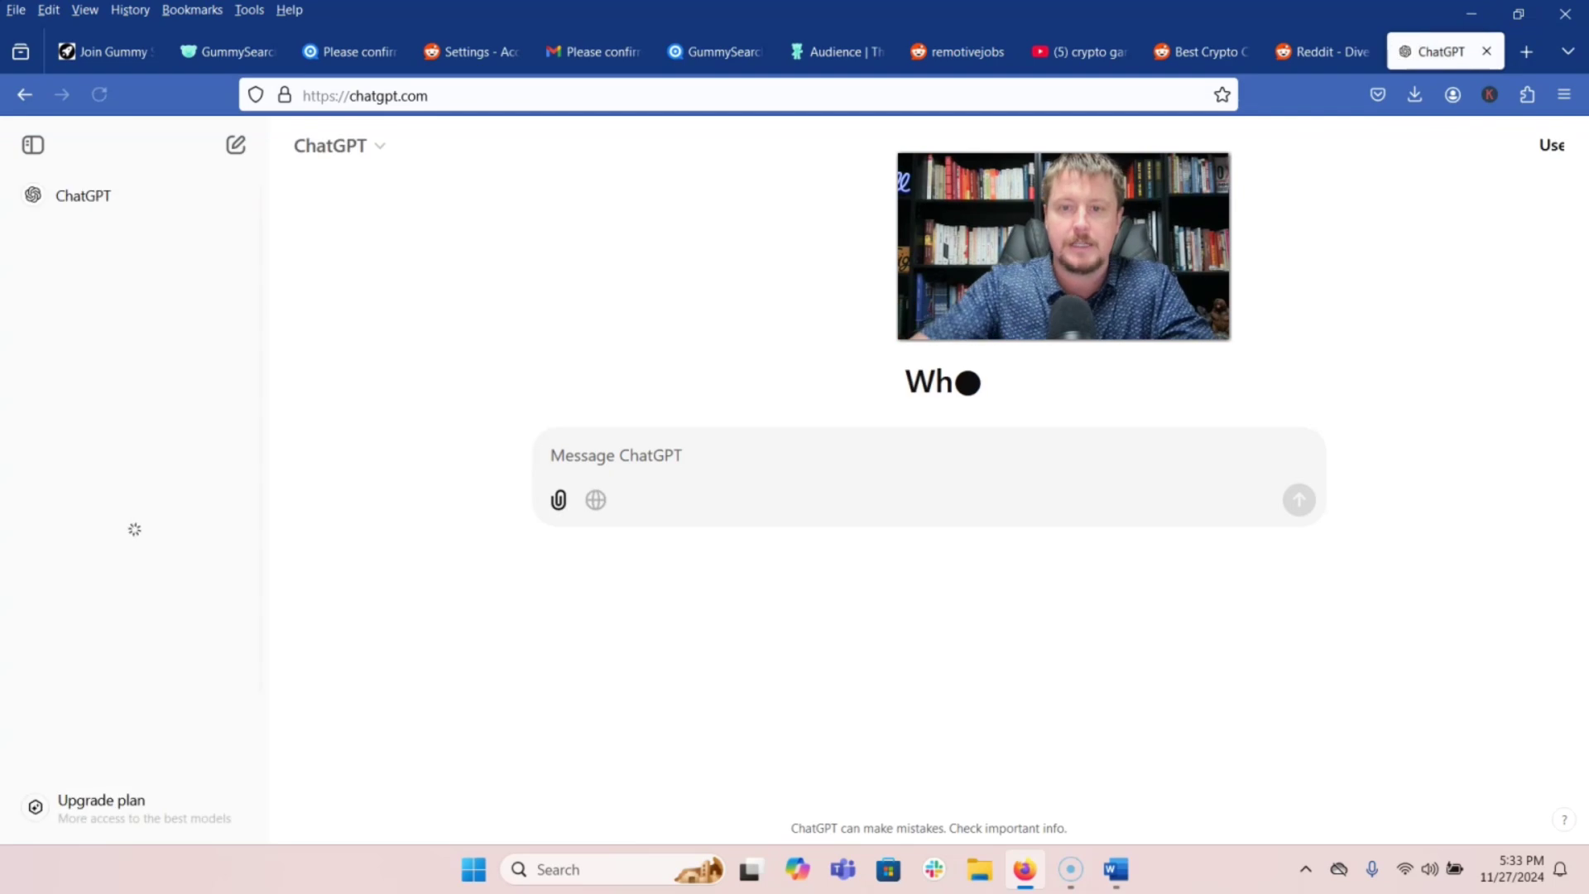
{"action": "type", "text": "give me the best crypto casinos"}
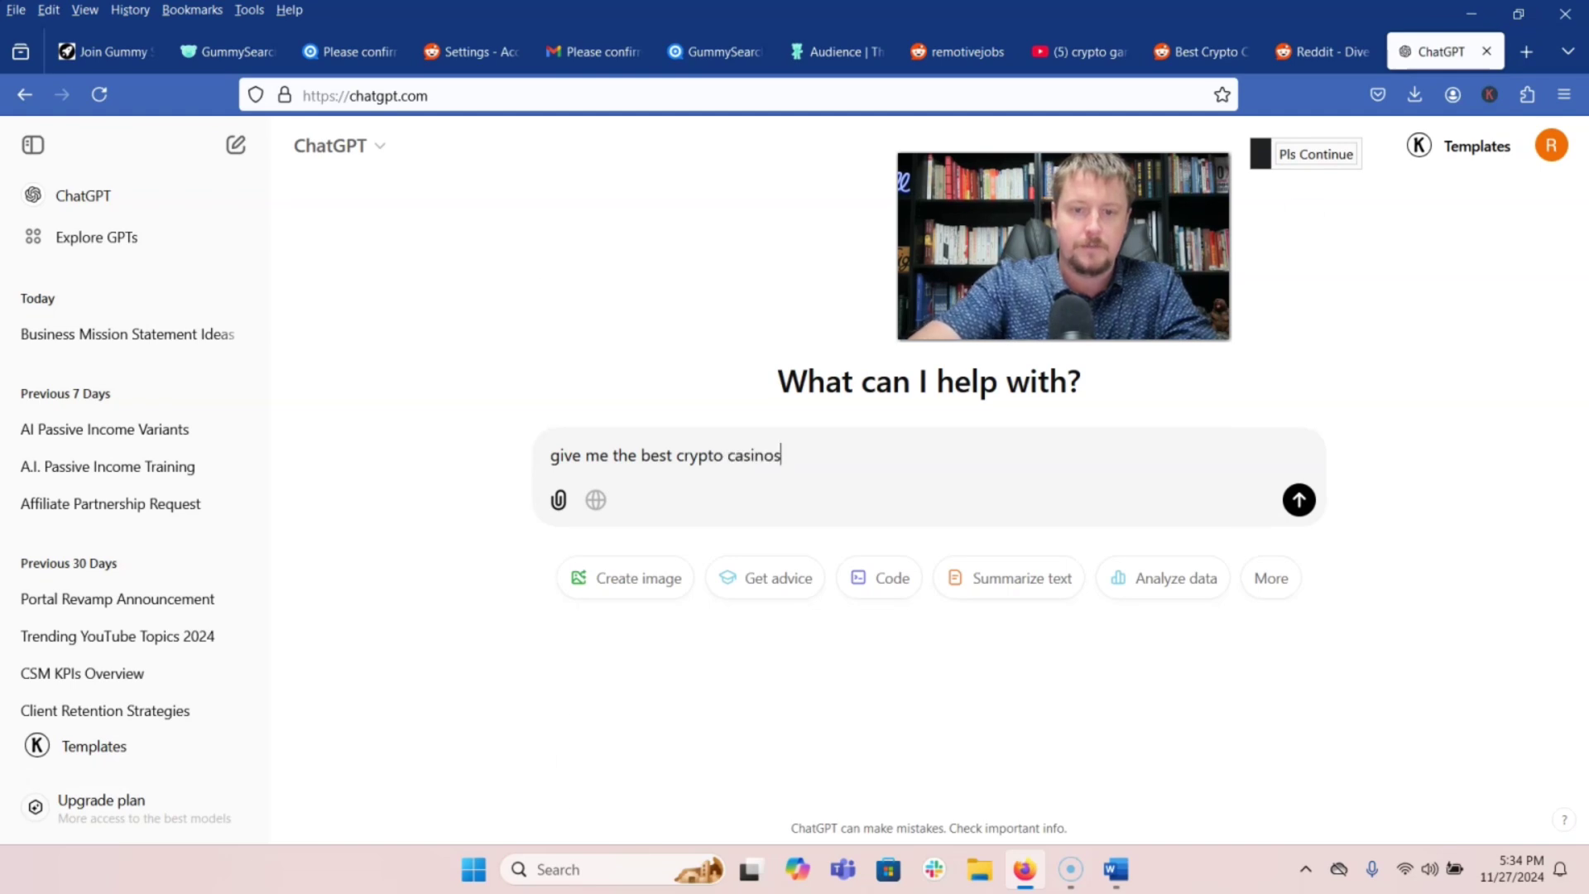
{"action": "key", "text": "Return"}
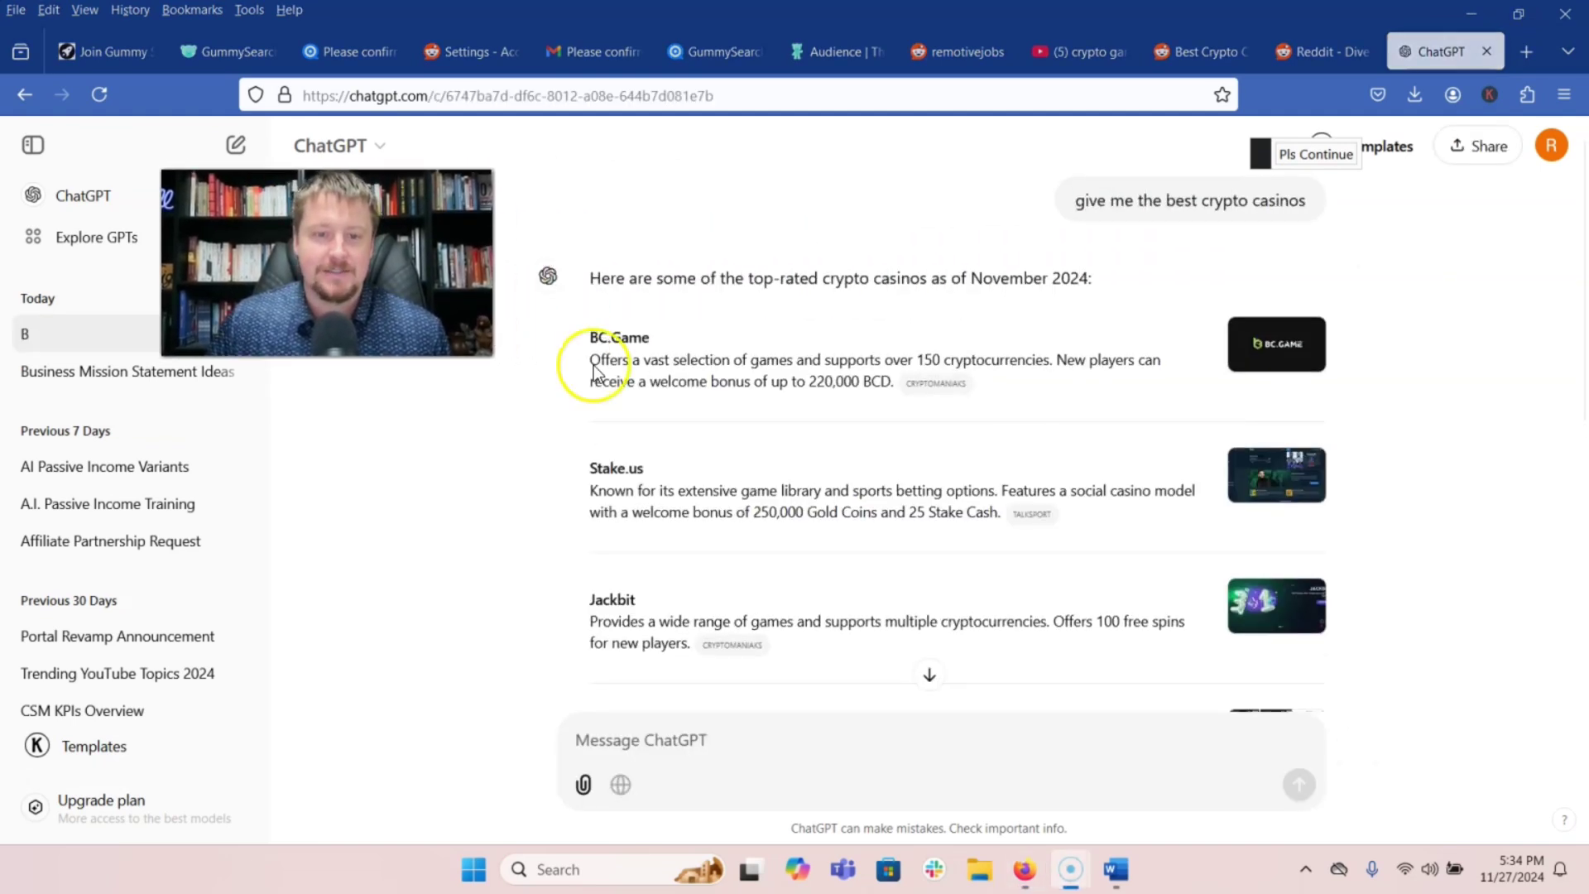
{"action": "scroll", "coordinate": [751, 433], "scroll_direction": "down", "scroll_amount": 1}
{"action": "scroll", "coordinate": [773, 399], "scroll_direction": "down", "scroll_amount": 1}
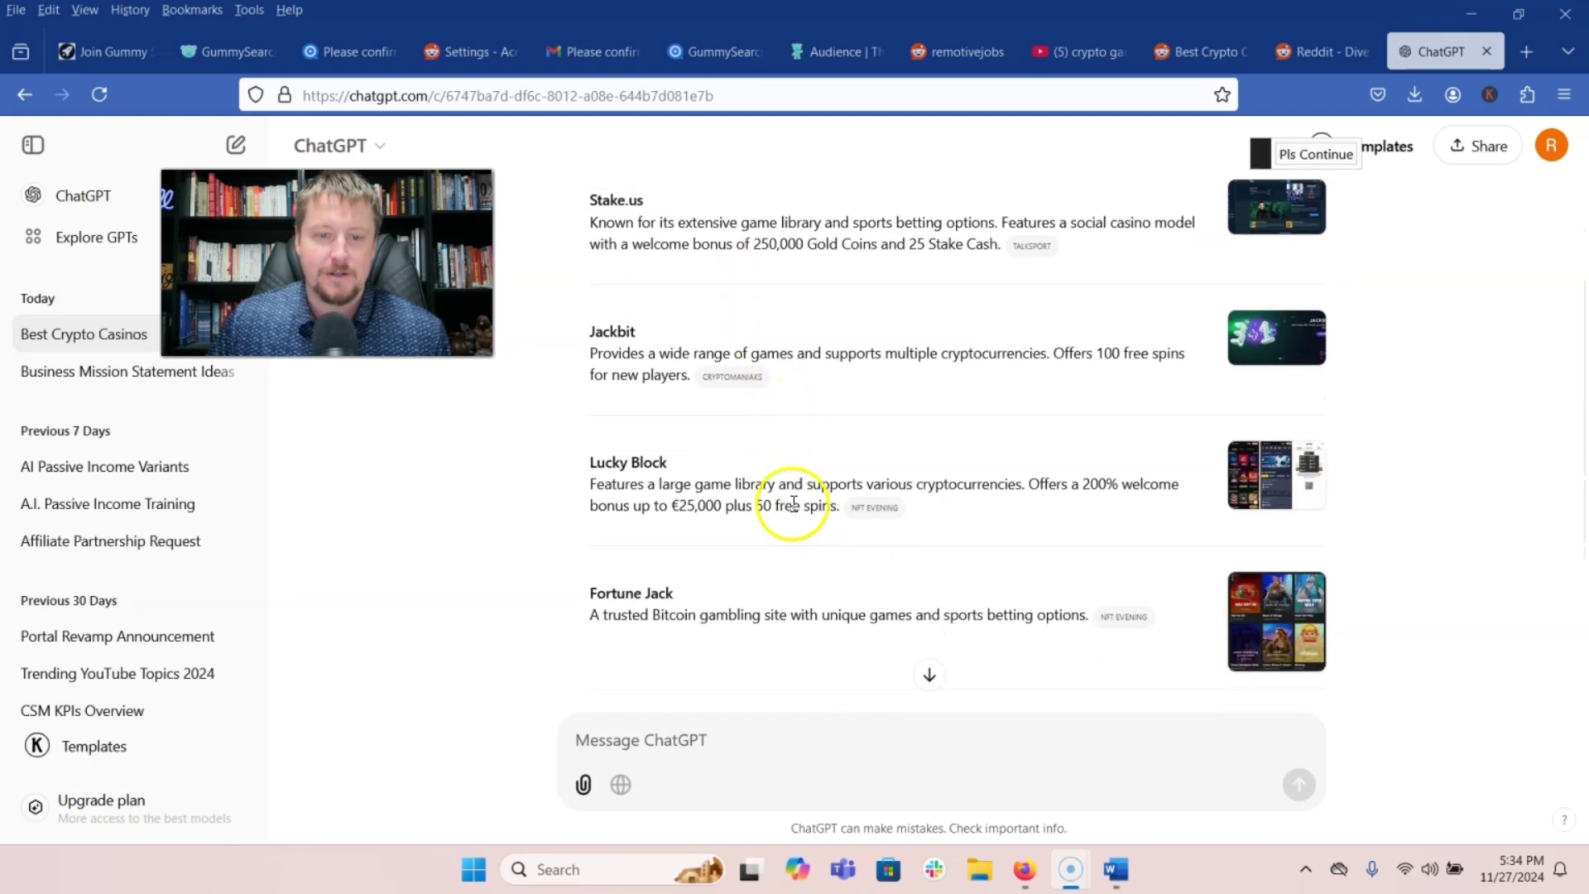
{"action": "scroll", "coordinate": [745, 472], "scroll_direction": "down", "scroll_amount": 1}
{"action": "scroll", "coordinate": [738, 534], "scroll_direction": "down", "scroll_amount": 1}
{"action": "scroll", "coordinate": [727, 542], "scroll_direction": "up", "scroll_amount": 3}
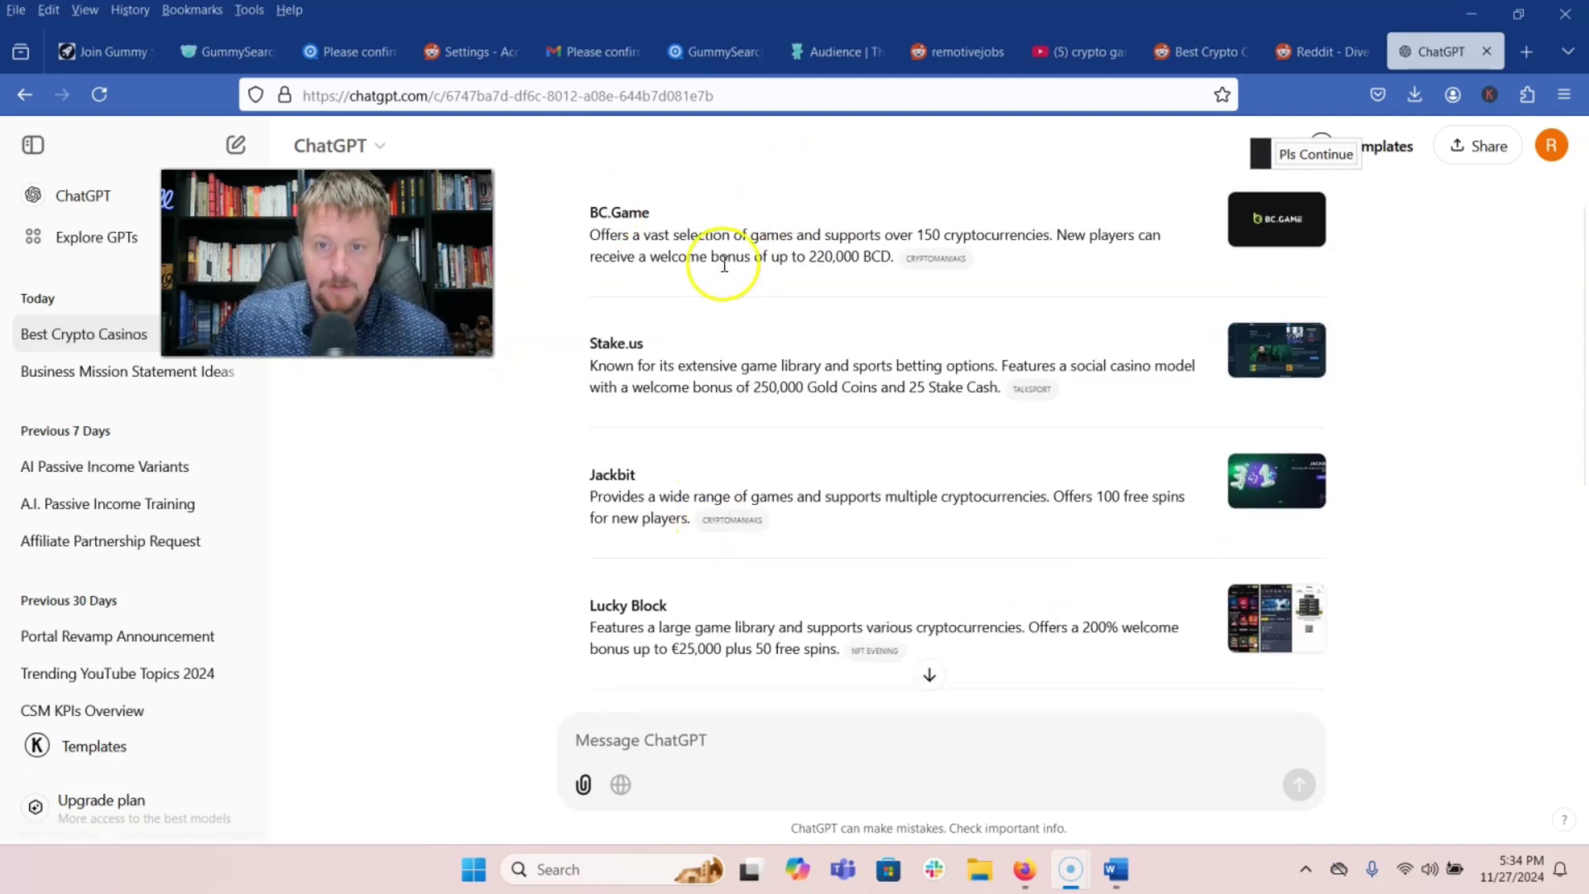
{"action": "scroll", "coordinate": [790, 423], "scroll_direction": "down", "scroll_amount": 2}
{"action": "scroll", "coordinate": [785, 528], "scroll_direction": "up", "scroll_amount": 4}
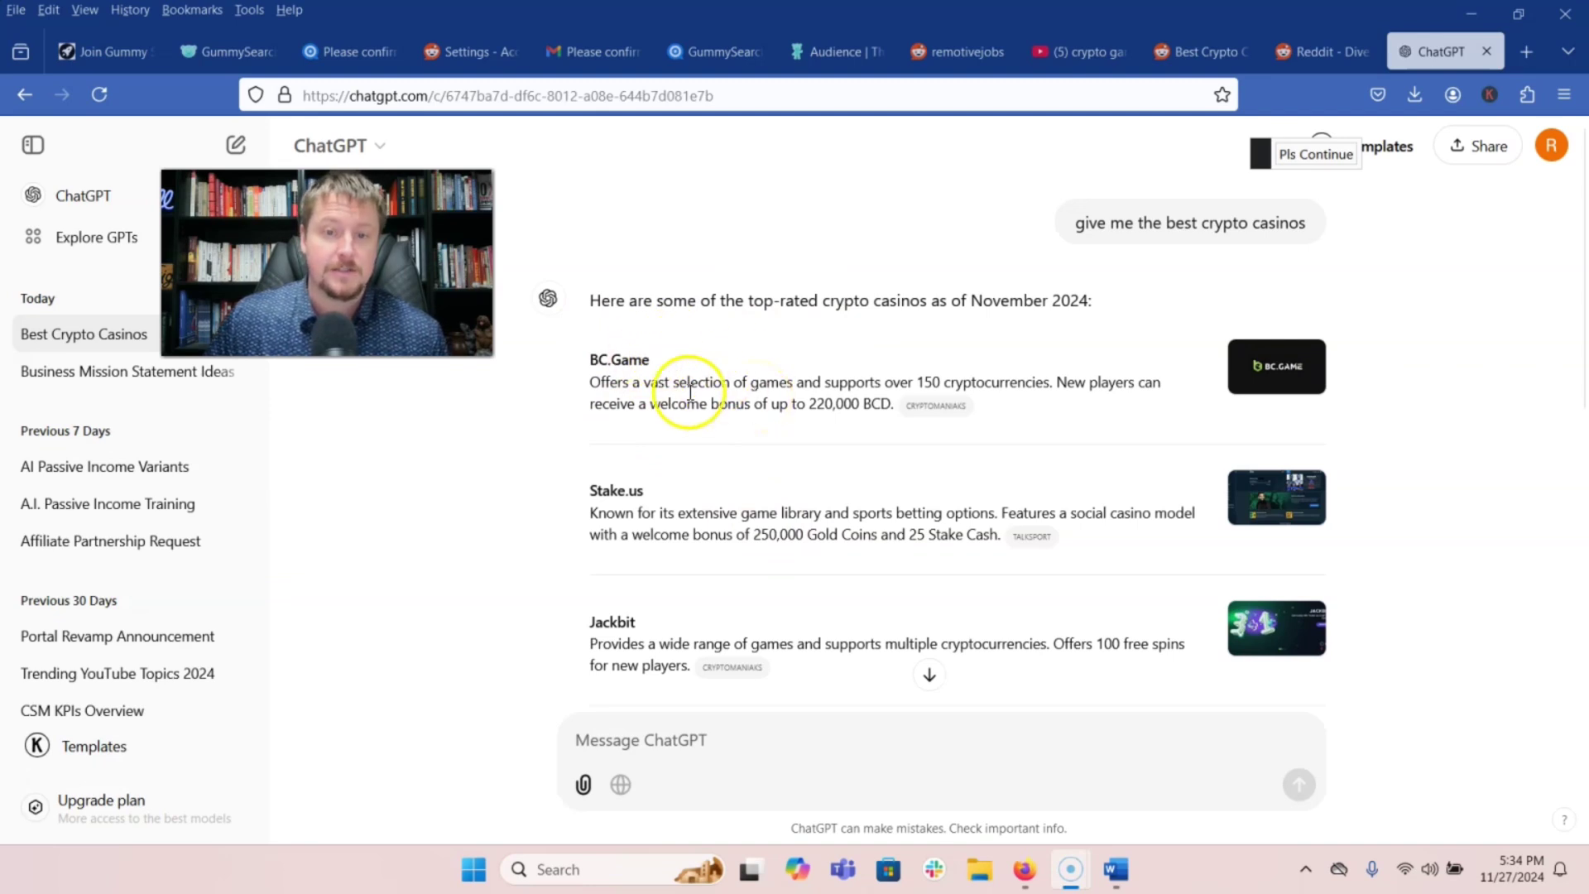
{"action": "scroll", "coordinate": [819, 436], "scroll_direction": "down", "scroll_amount": 2}
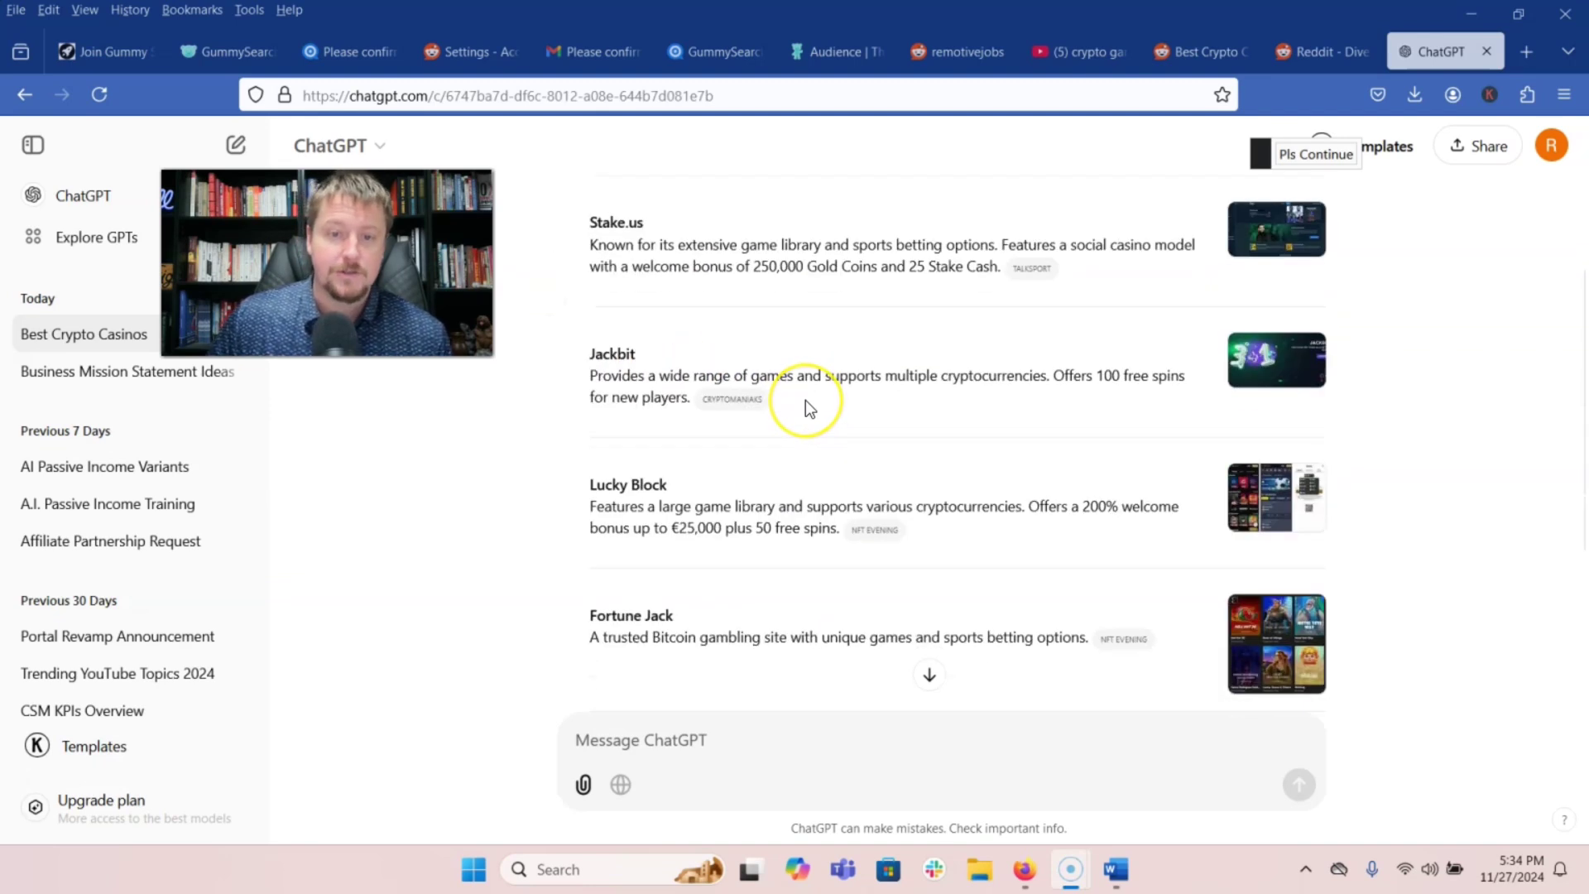
{"action": "scroll", "coordinate": [806, 401], "scroll_direction": "down", "scroll_amount": 1}
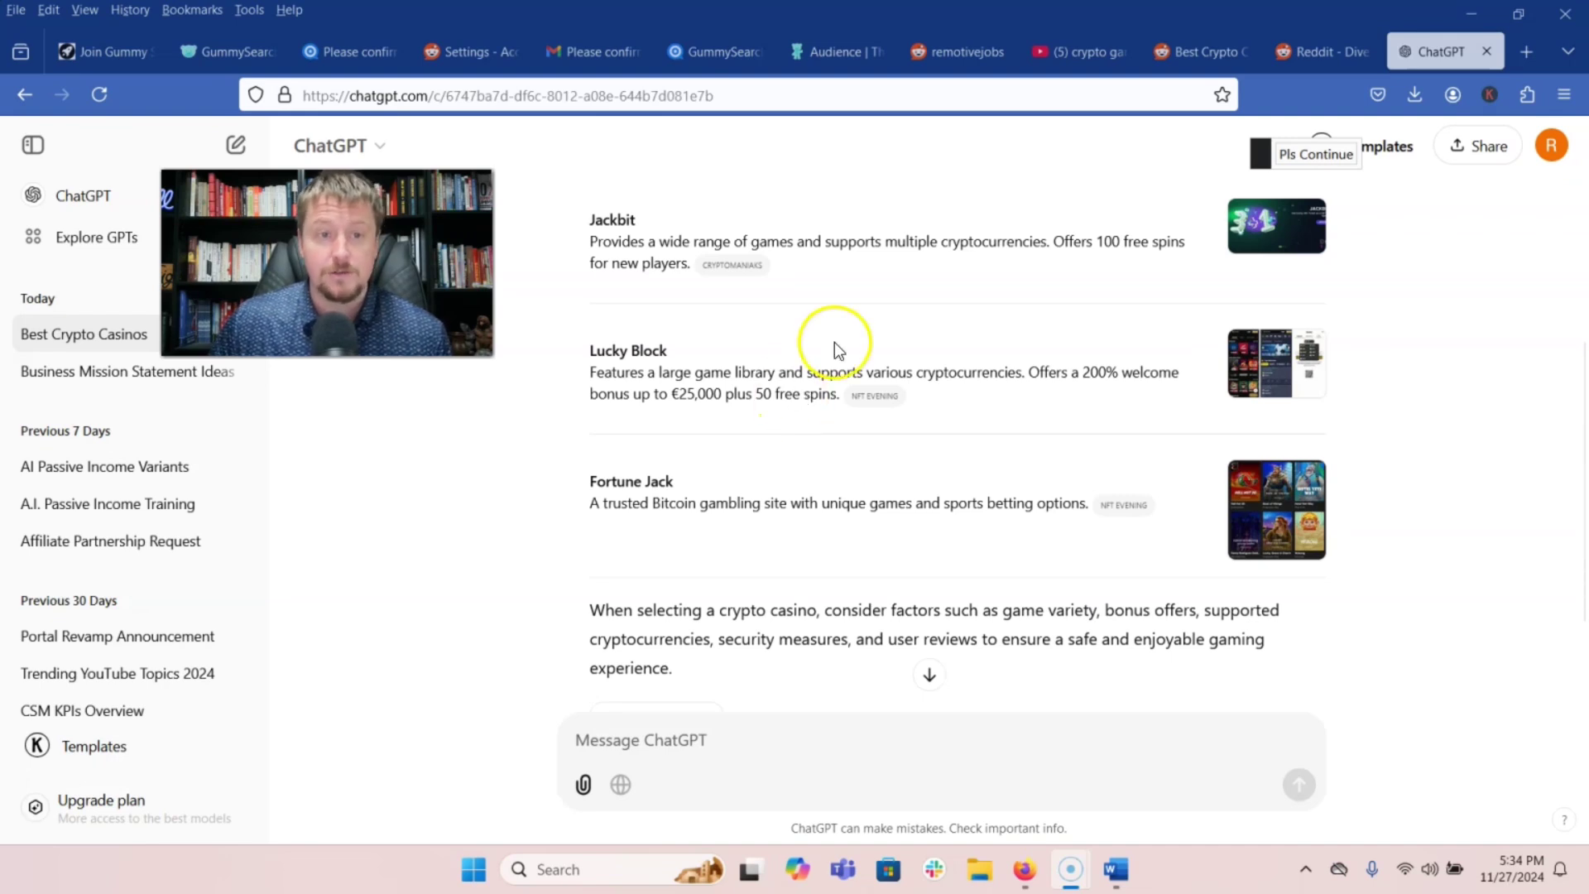
{"action": "scroll", "coordinate": [813, 438], "scroll_direction": "down", "scroll_amount": 1}
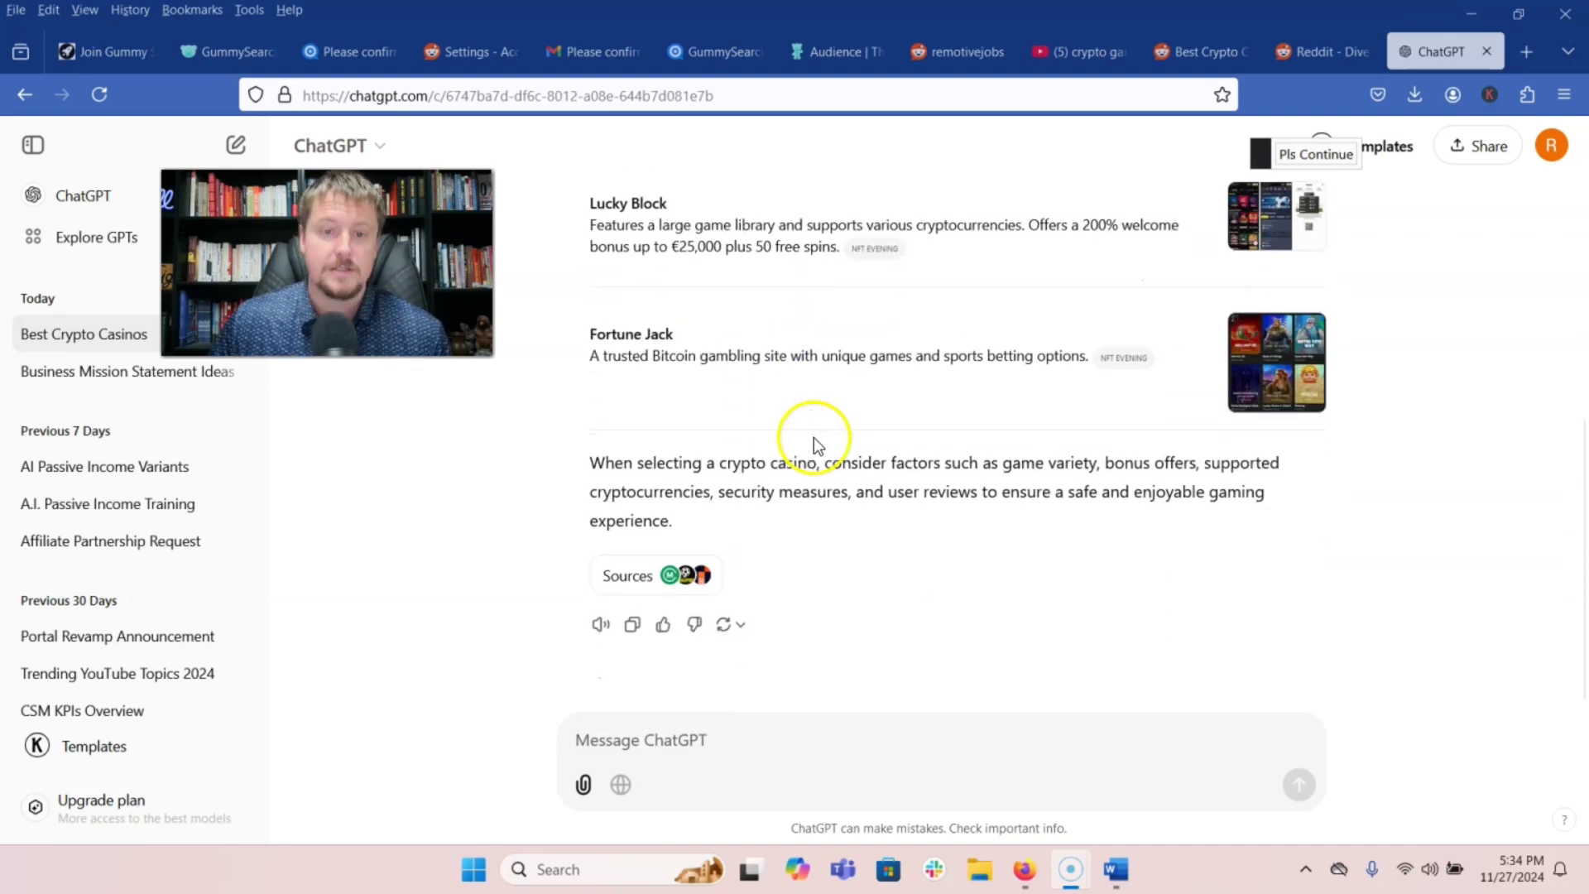
{"action": "scroll", "coordinate": [813, 437], "scroll_direction": "up", "scroll_amount": 2}
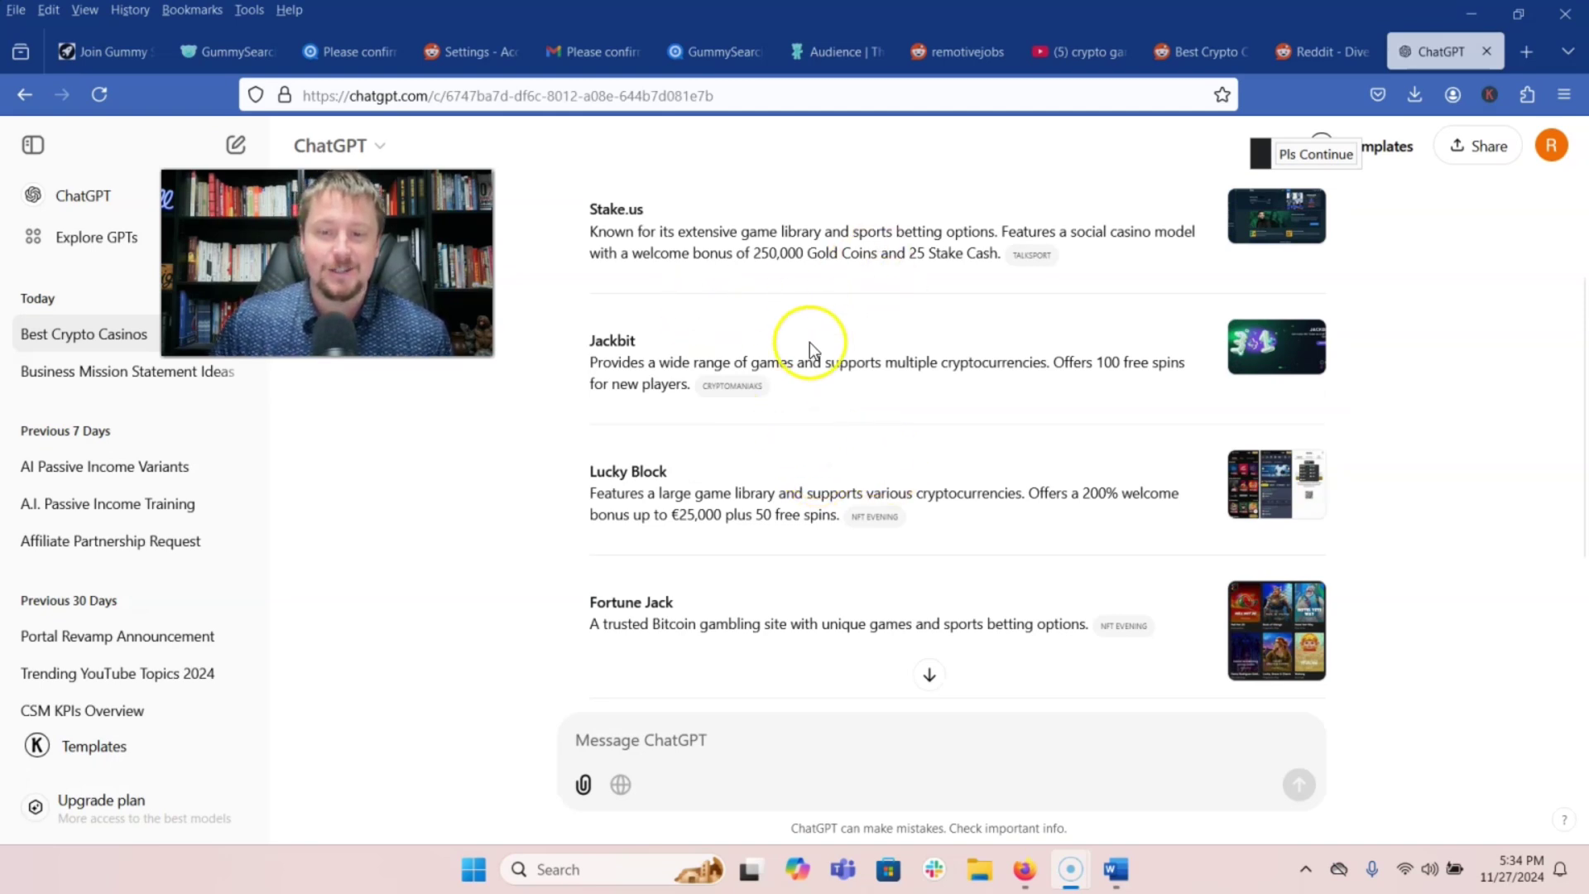
Step: Leave the ChatGPT conversation for the GummySearch Crypto audience page and open its Advice Requests theme
{"action": "left_click", "coordinate": [1336, 52]}
{"action": "left_click", "coordinate": [857, 50]}
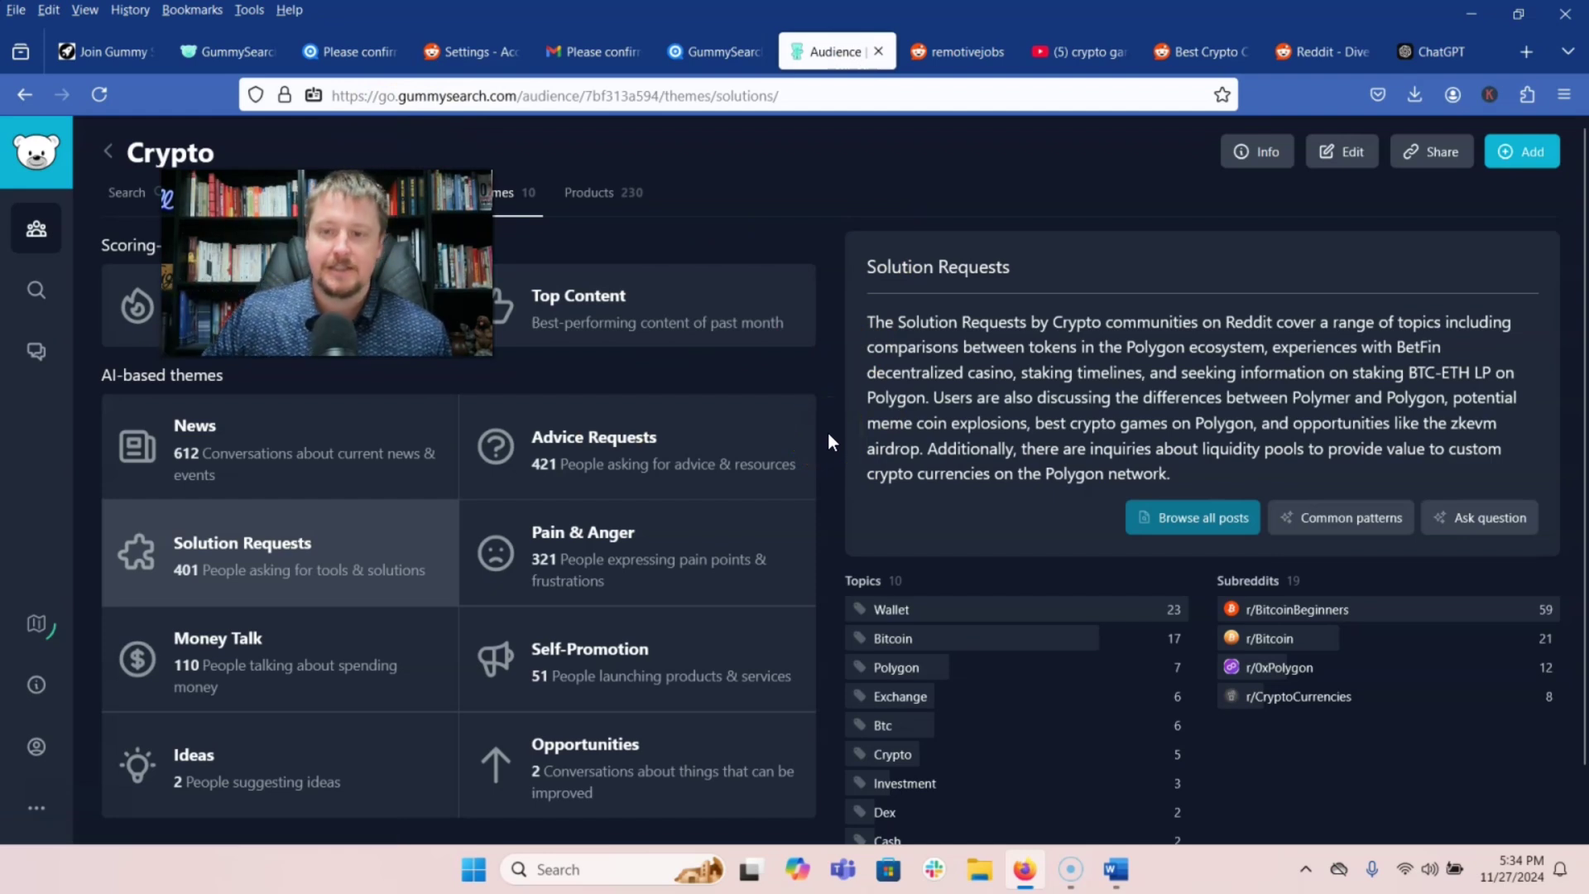
{"action": "left_click", "coordinate": [790, 430]}
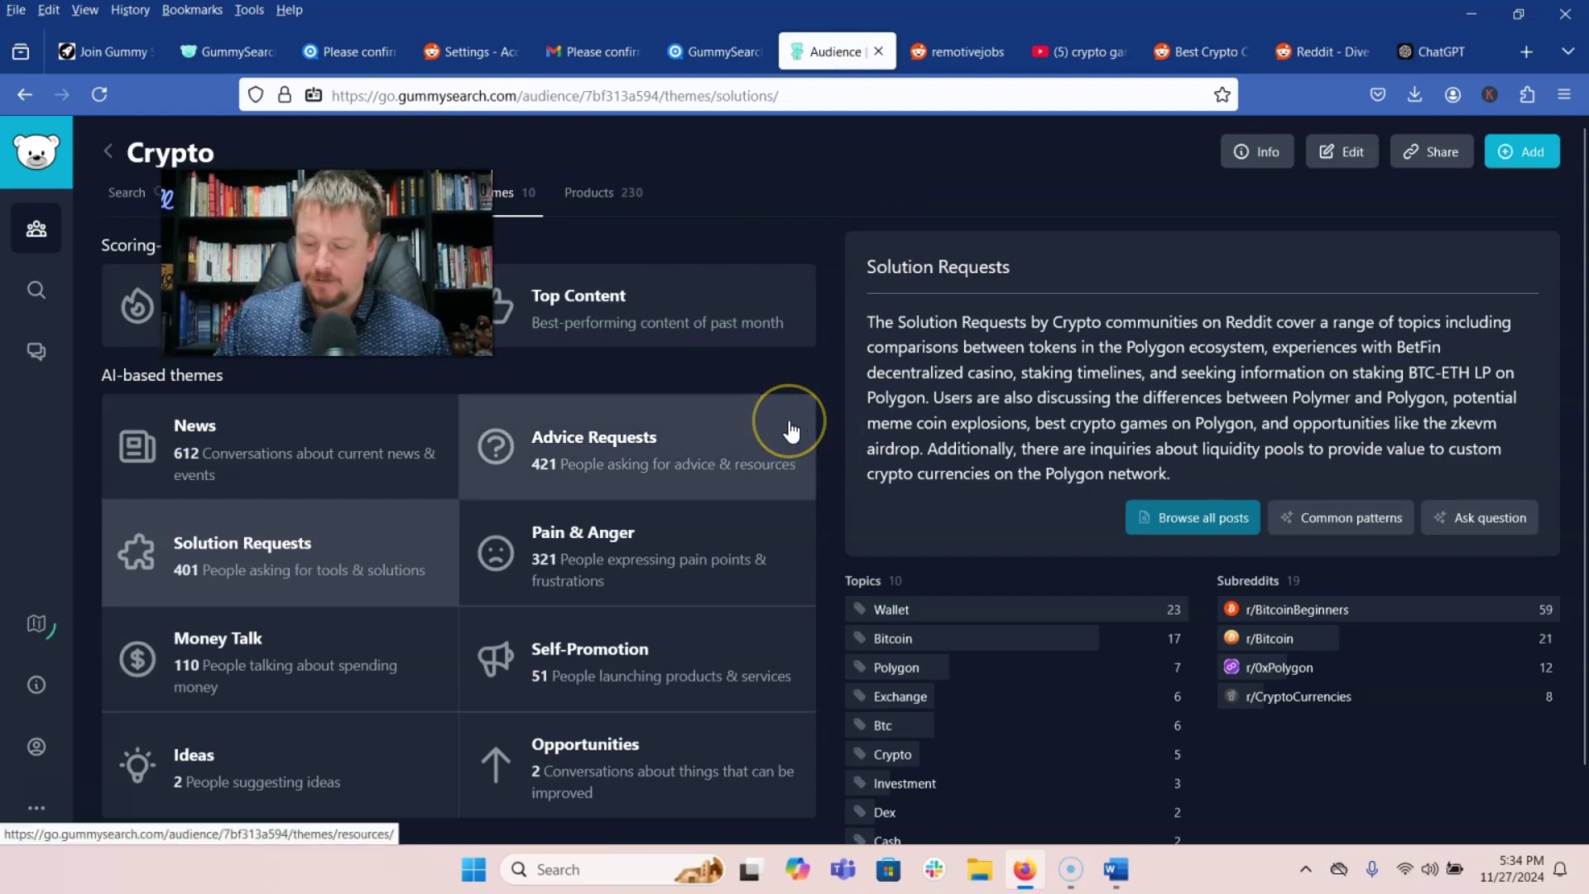